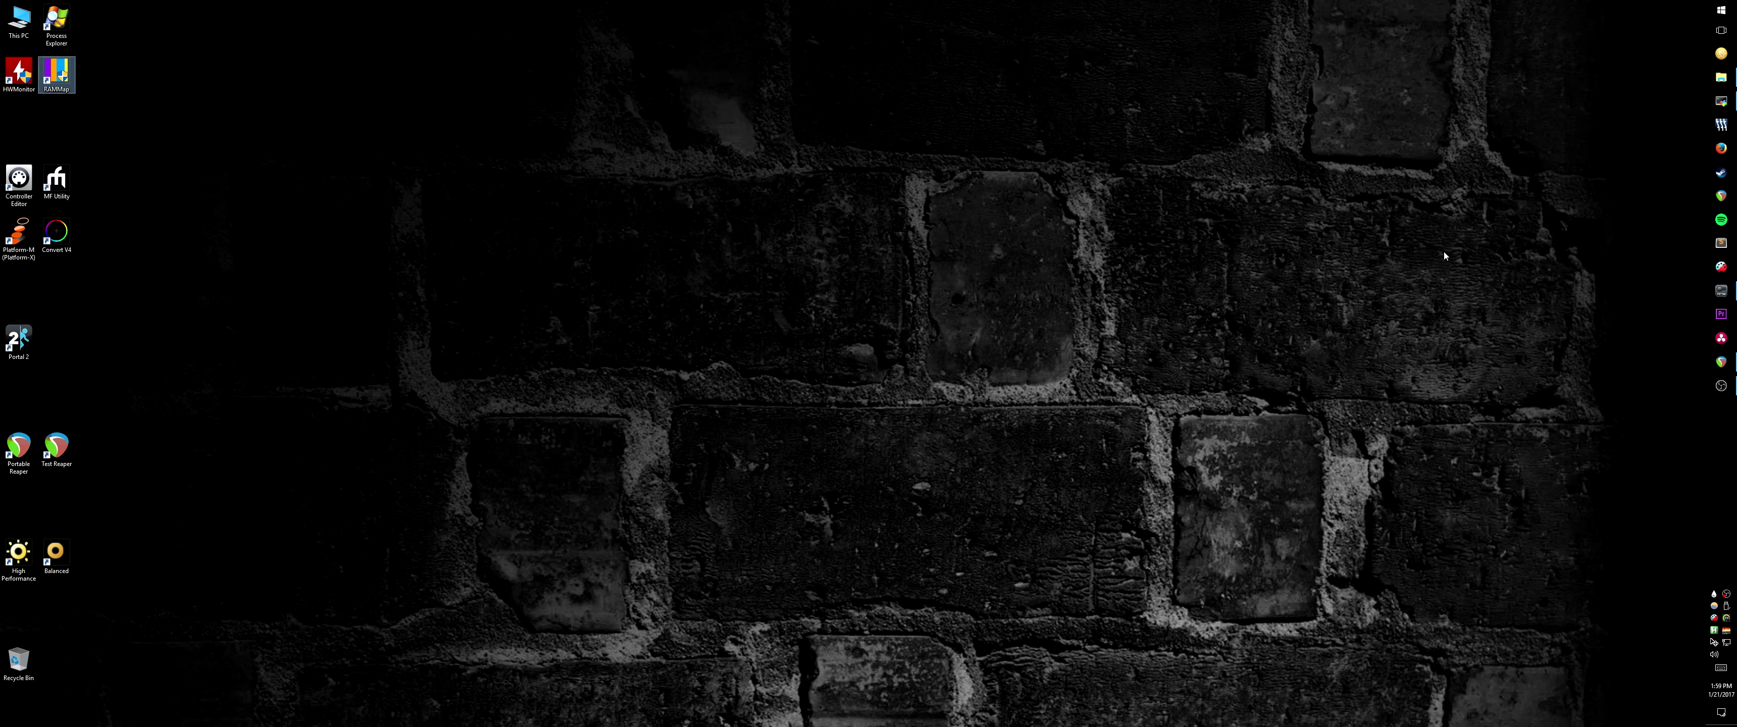
Step: Open Performance Monitor, move its window toward the middle of the desktop, and enlarge it
key(super)
text(perf)
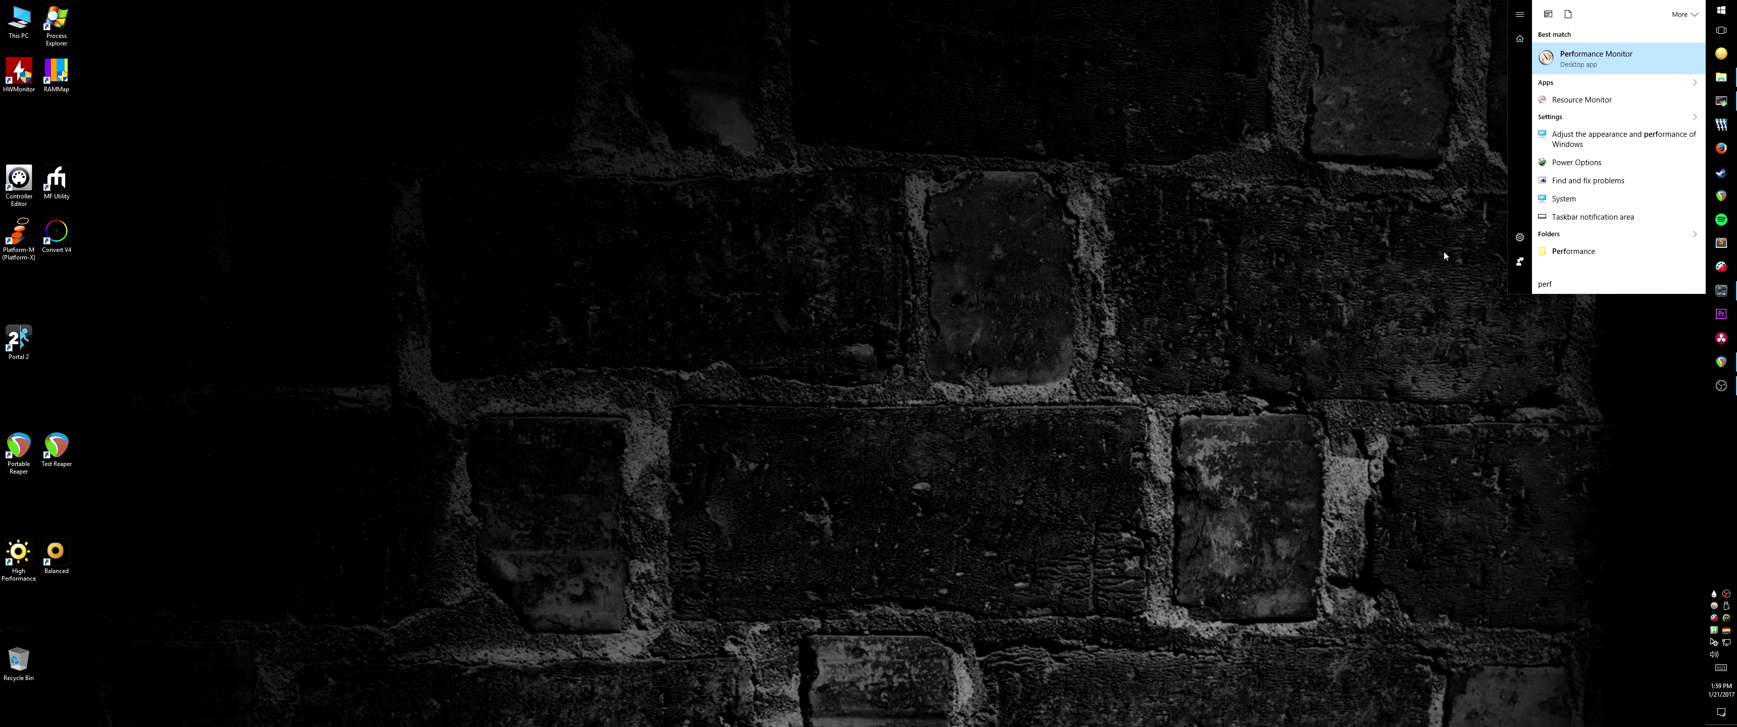
key(Return)
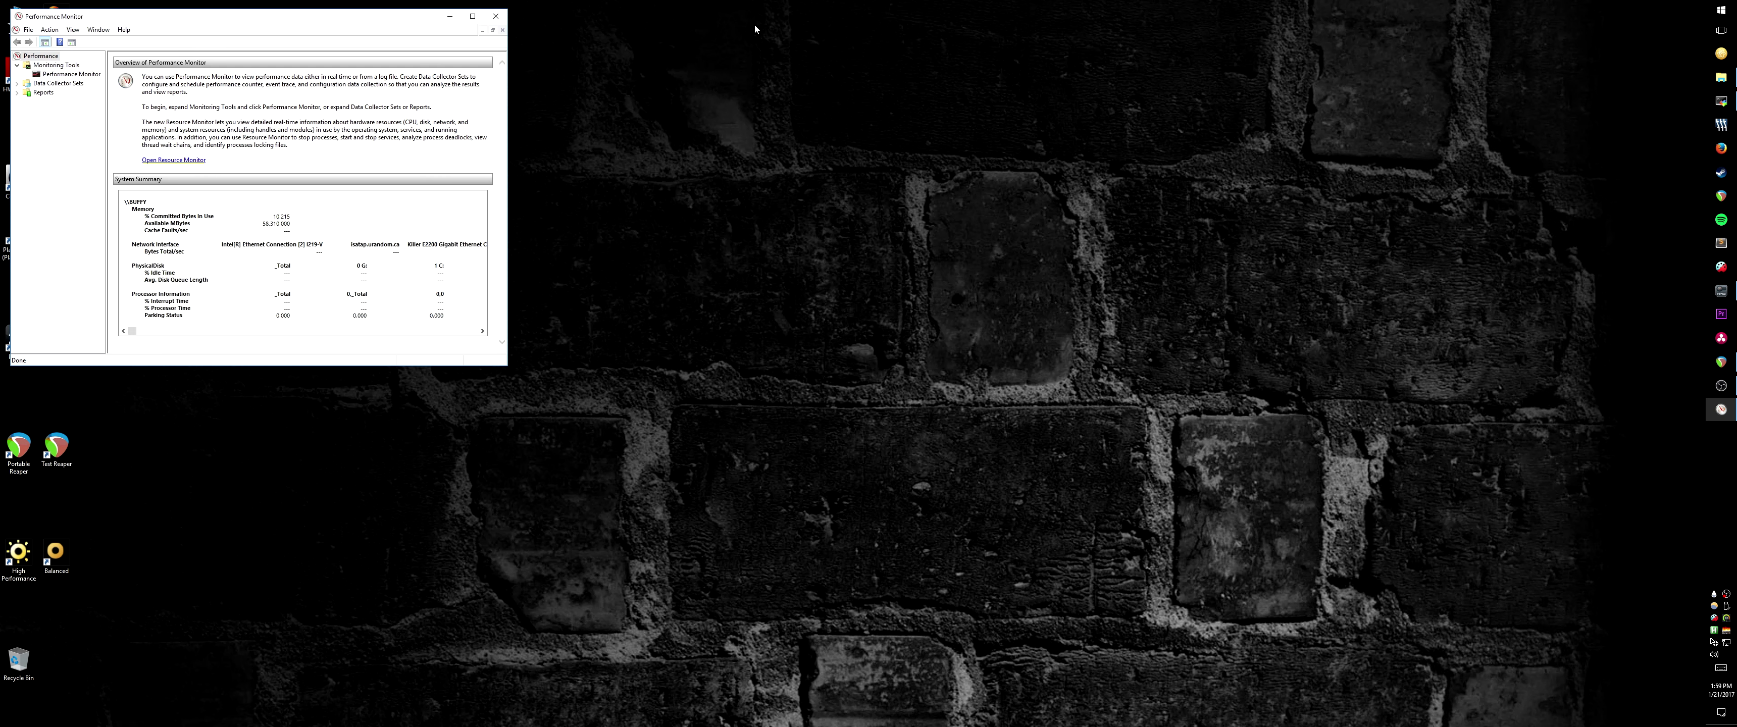
drag(354, 25, 831, 115)
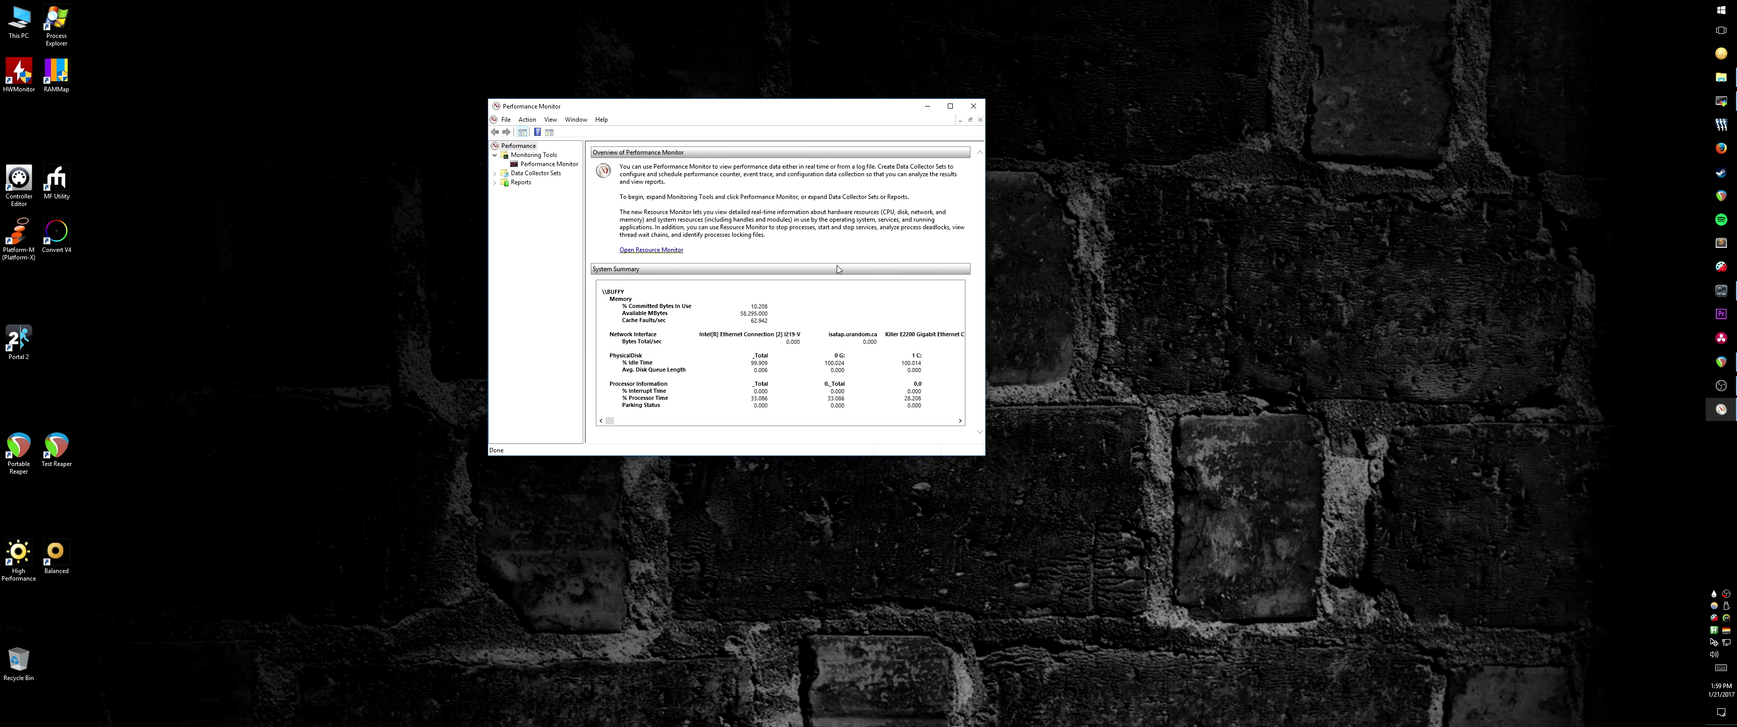
drag(984, 455, 1153, 578)
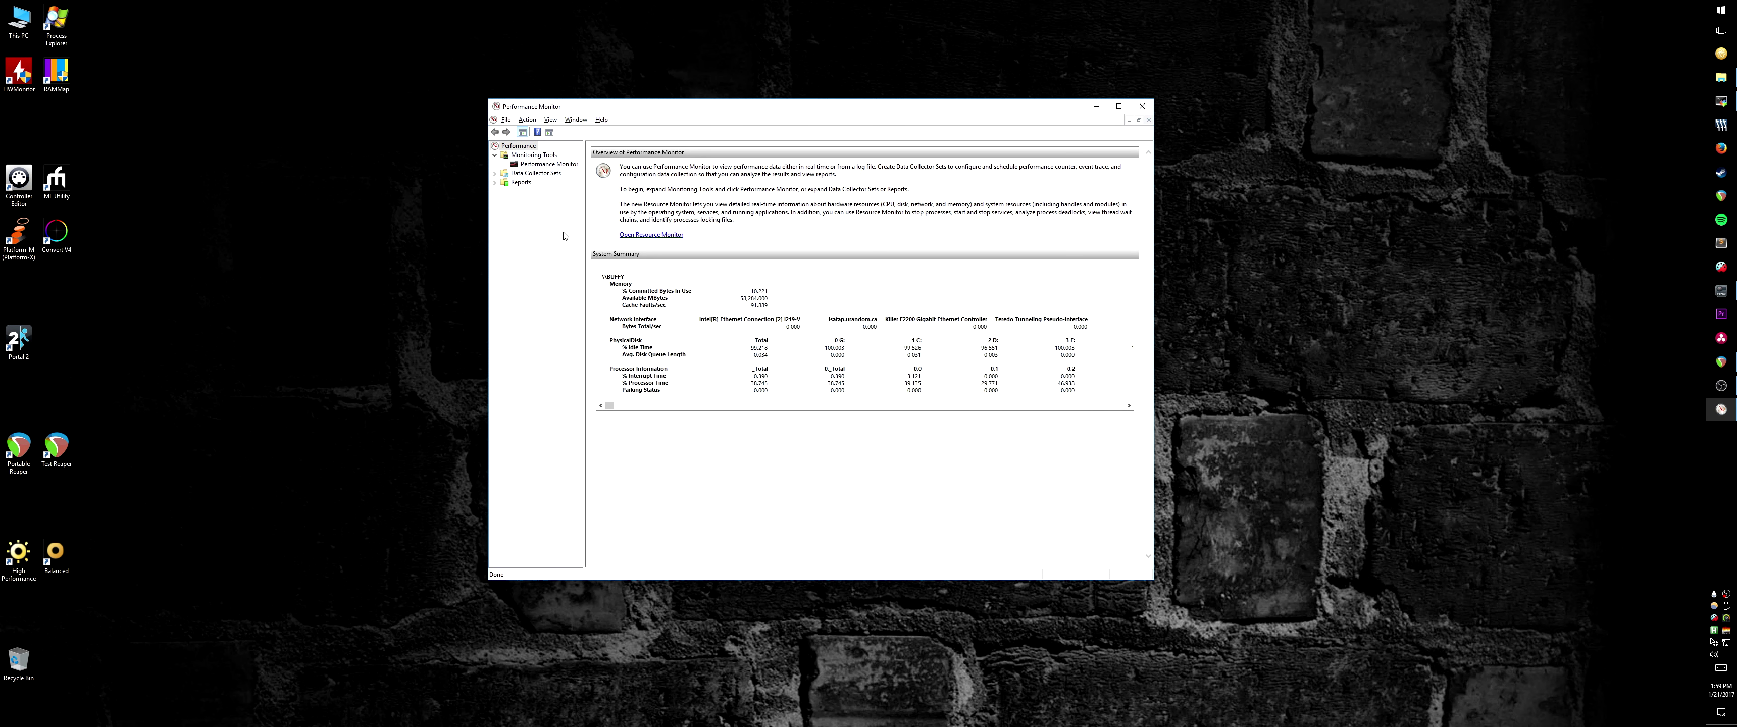
Step: Show the live performance graph and remove all of its existing counters
click(549, 165)
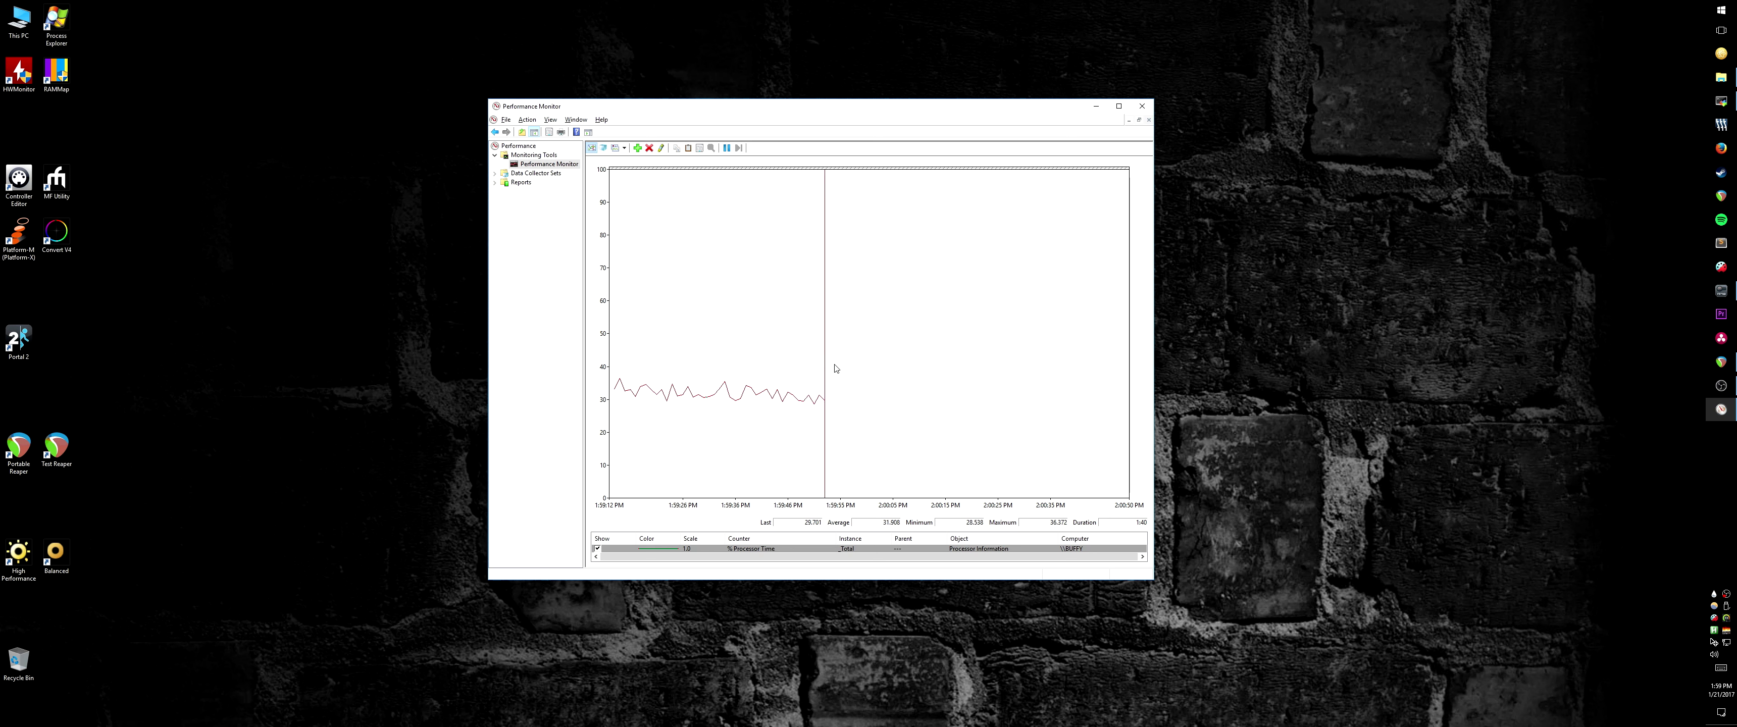
right_click(842, 549)
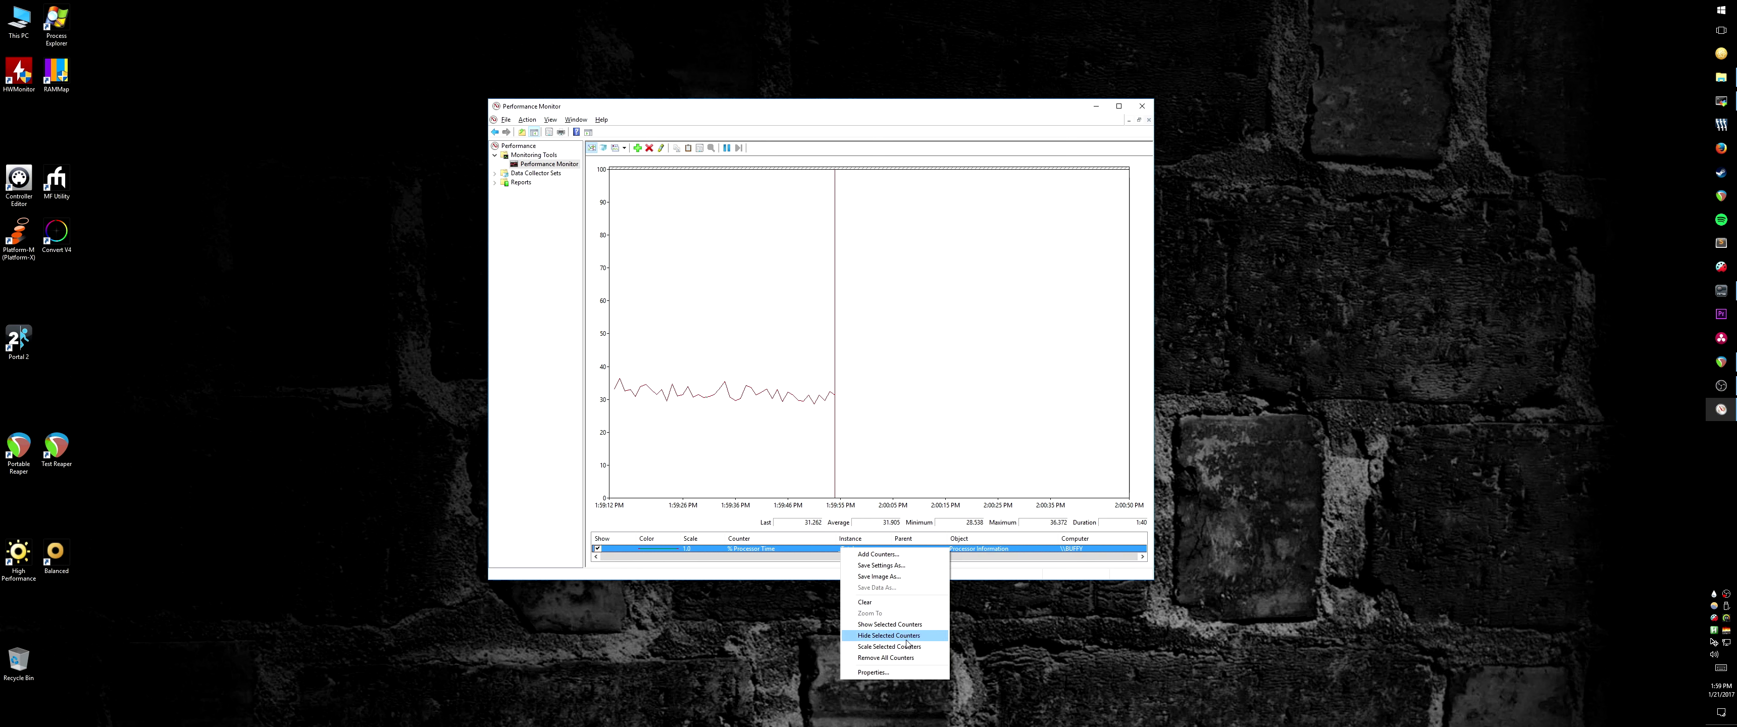
click(901, 657)
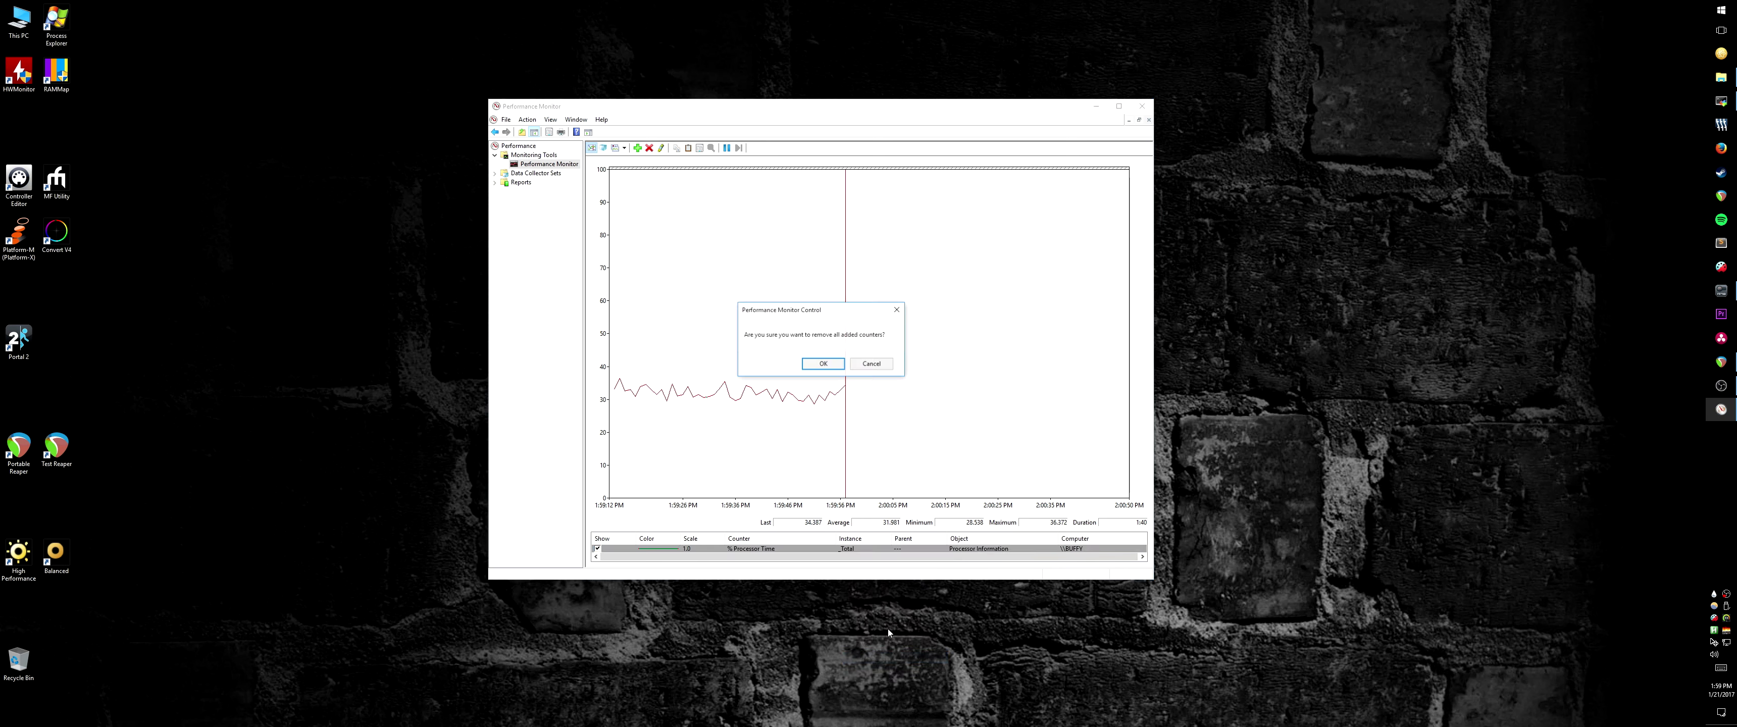
click(824, 364)
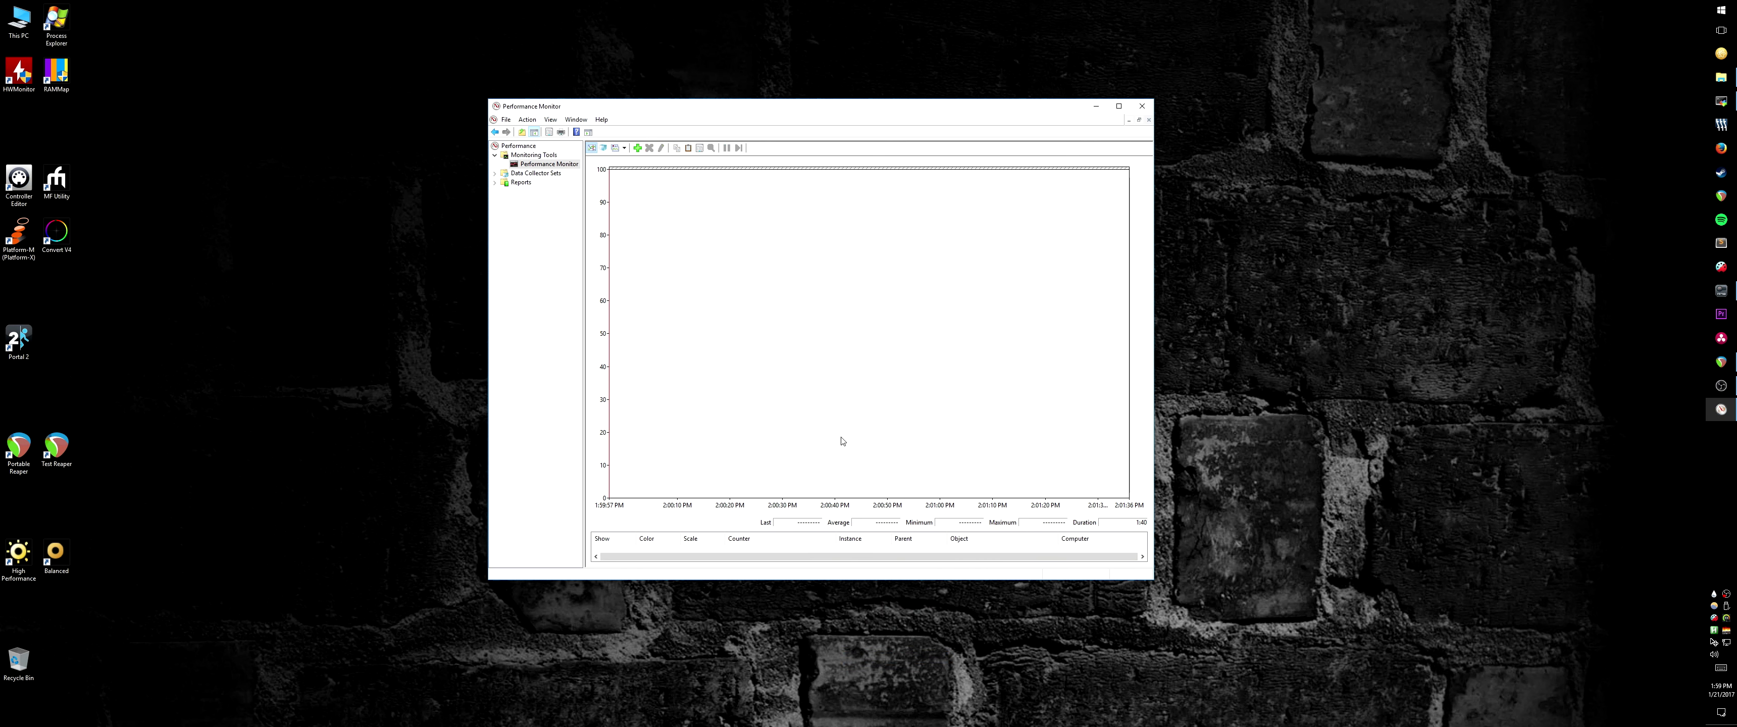
Step: Start adding counters from the local computer and expand the Processor object's counter list
right_click(789, 547)
click(842, 553)
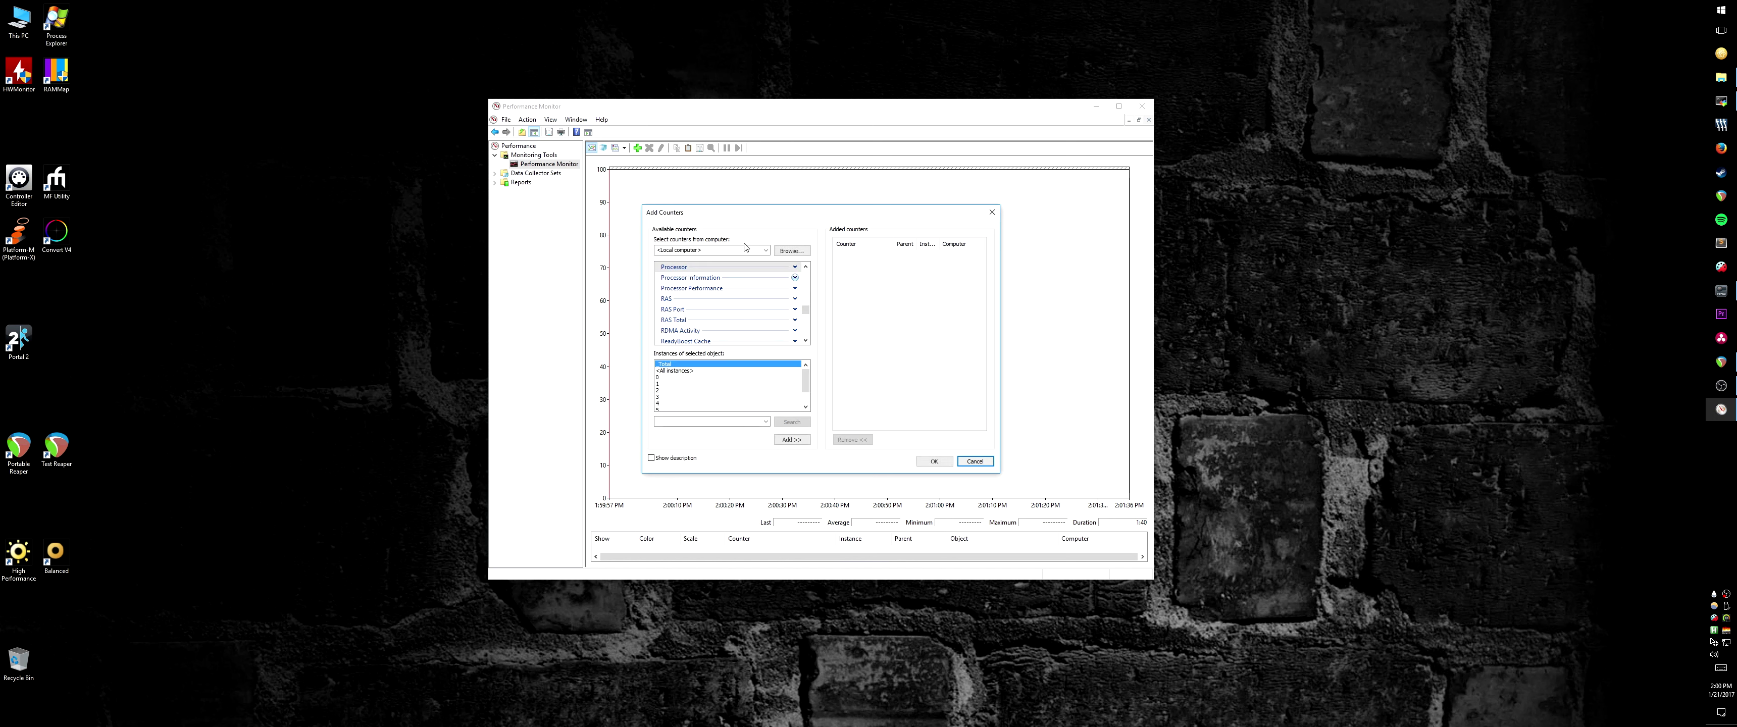
scroll(756, 299, up, 20)
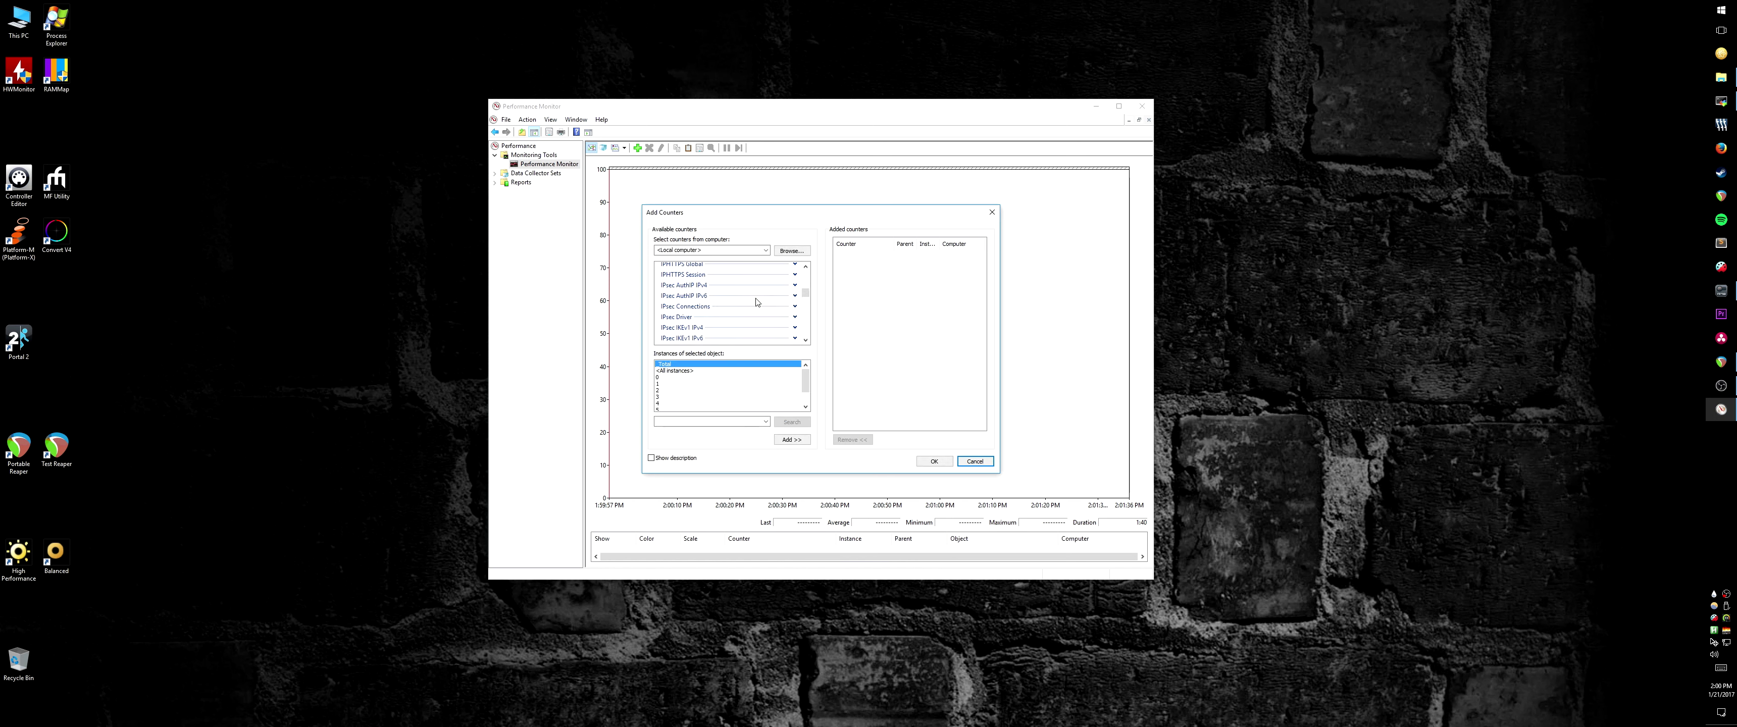
scroll(756, 306, up, 15)
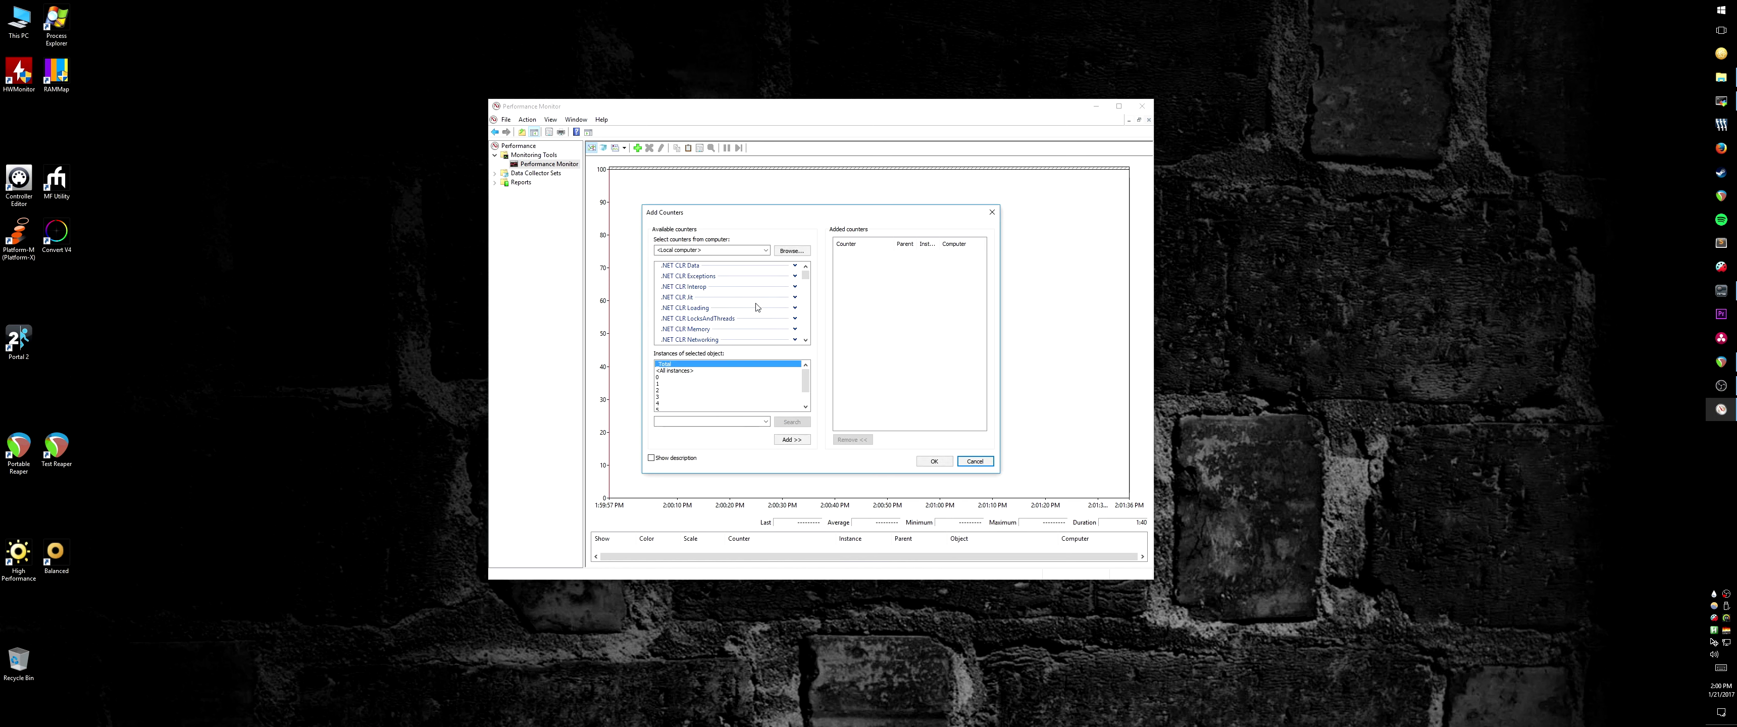
scroll(756, 309, down, 15)
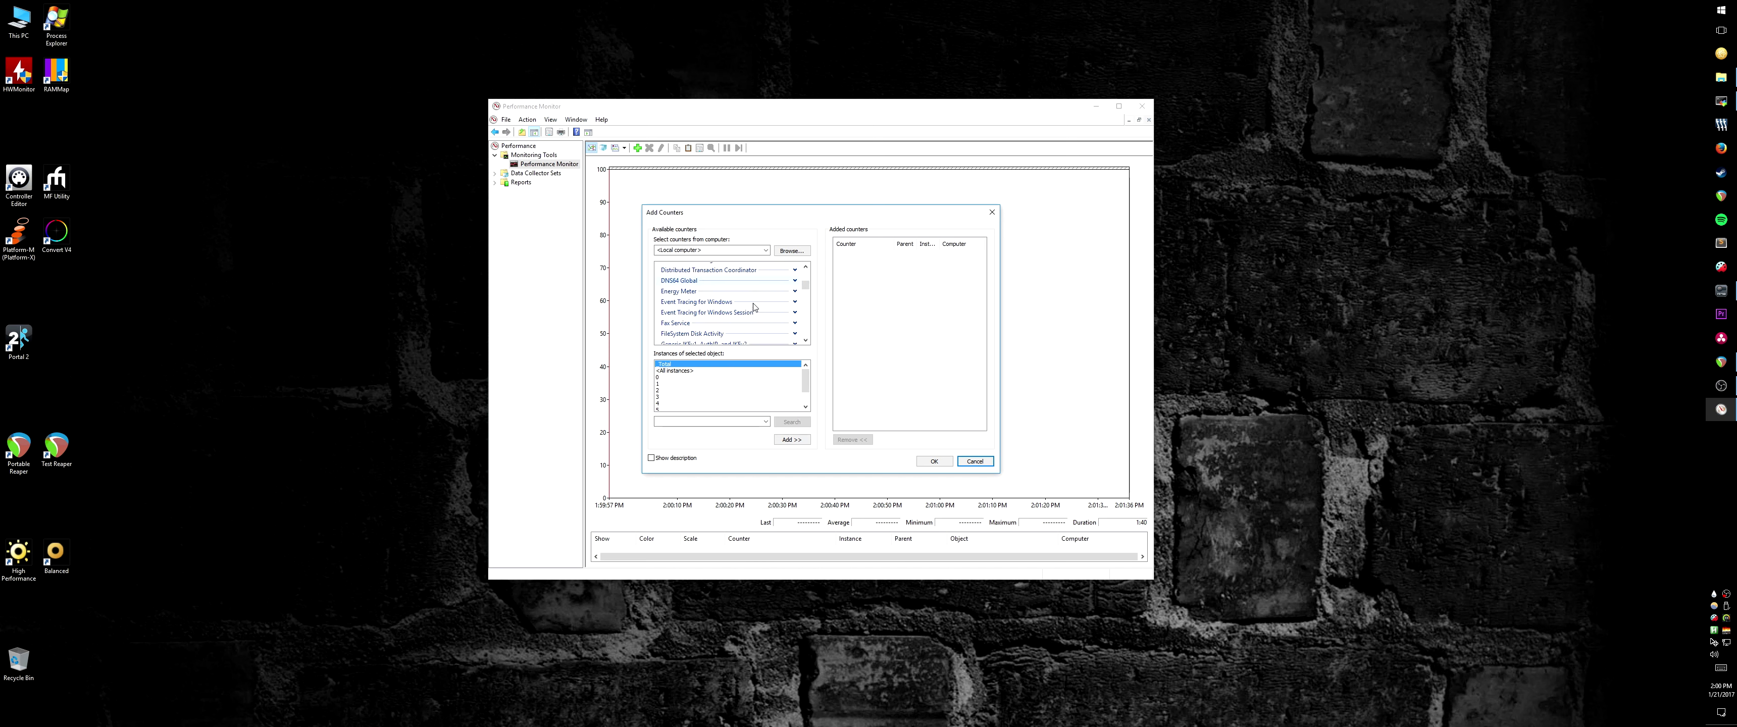
scroll(754, 307, down, 8)
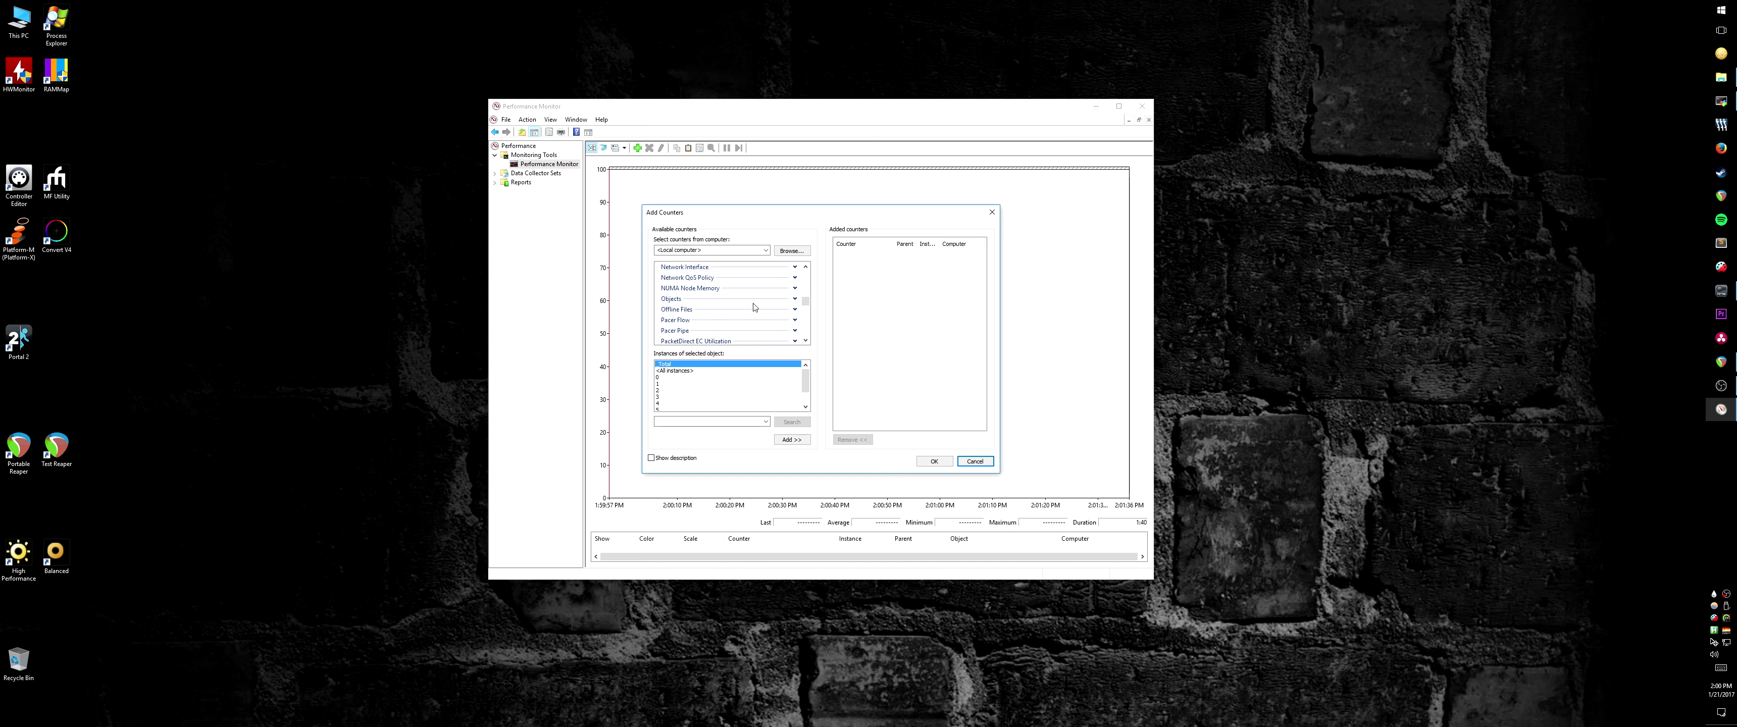
scroll(754, 307, down, 2)
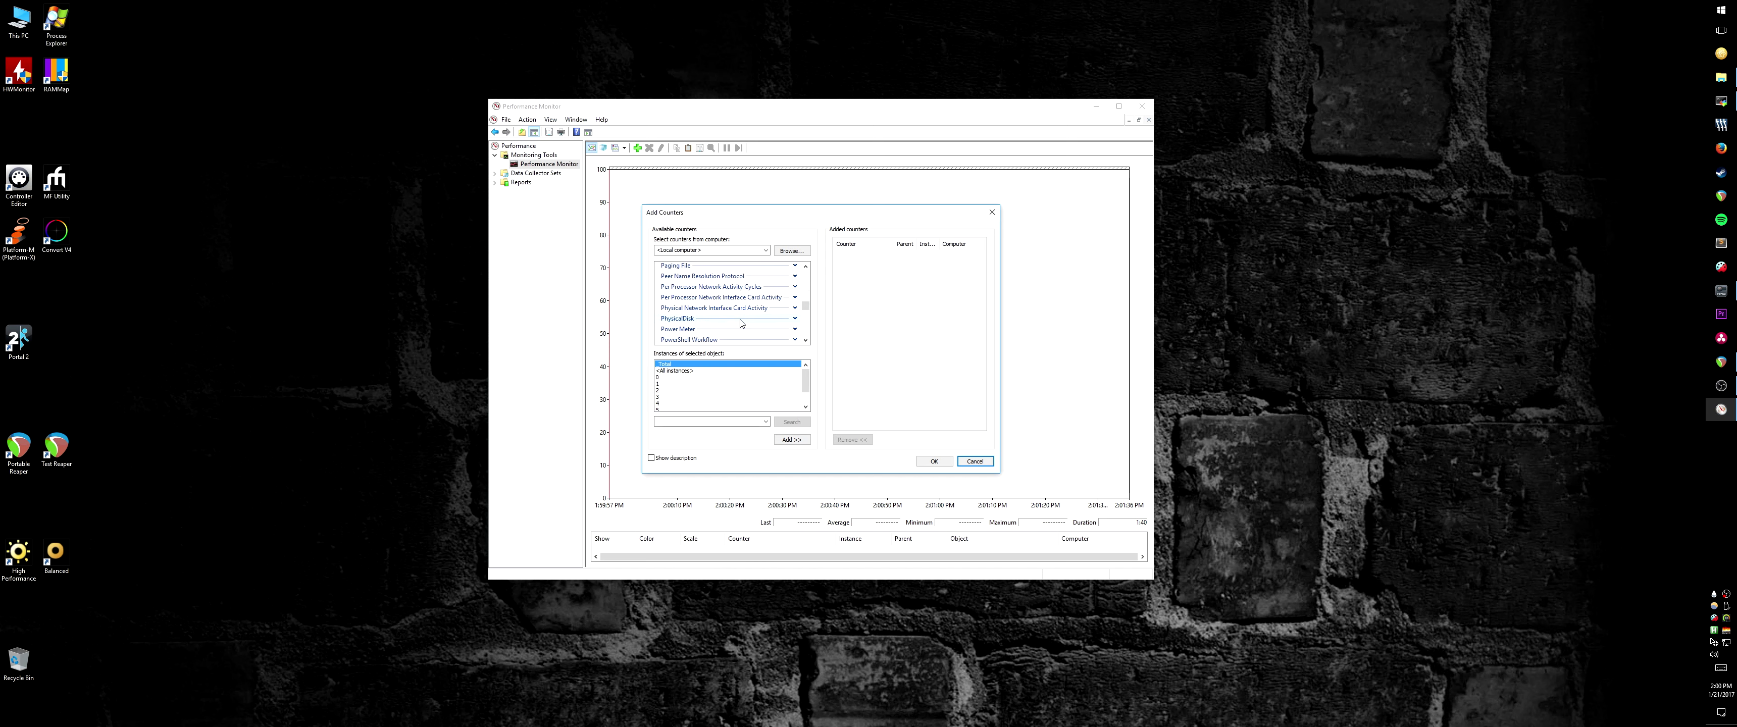
scroll(740, 323, down, 3)
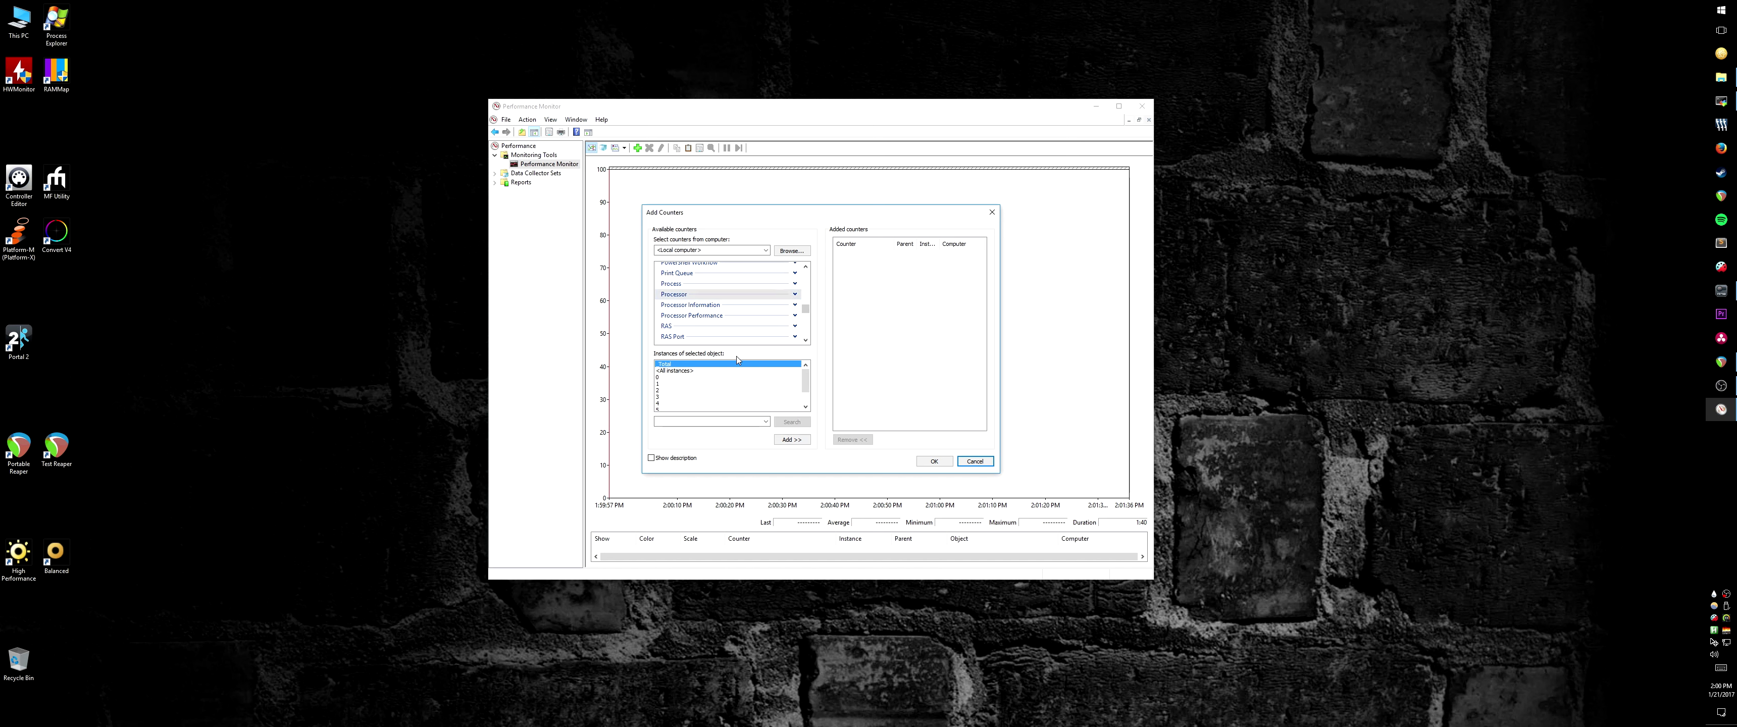
click(795, 295)
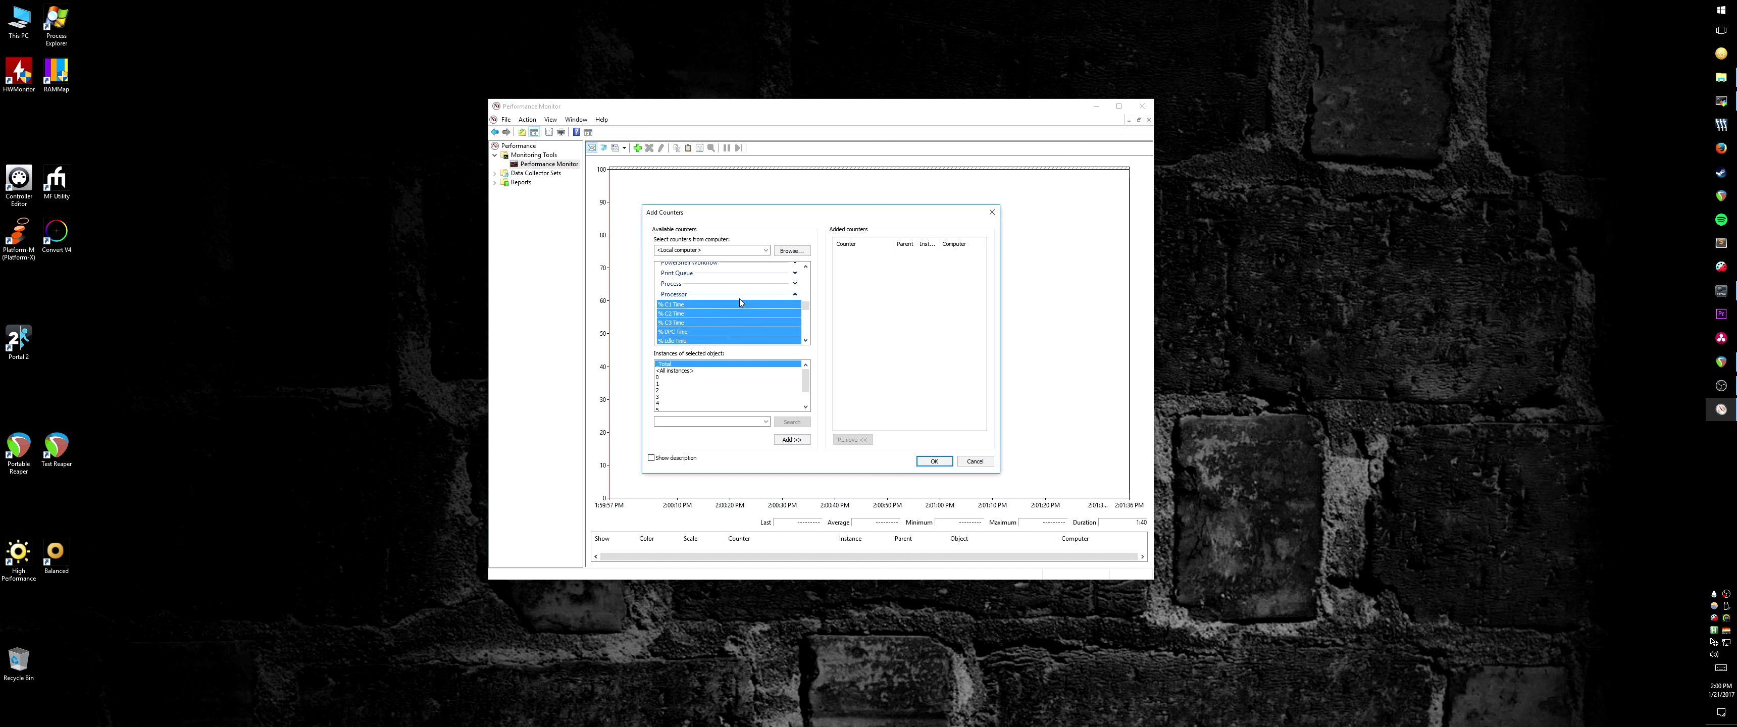
Step: Add the Processor % Idle Time counter for each individual instance from 0 to 7
scroll(729, 312, down, 3)
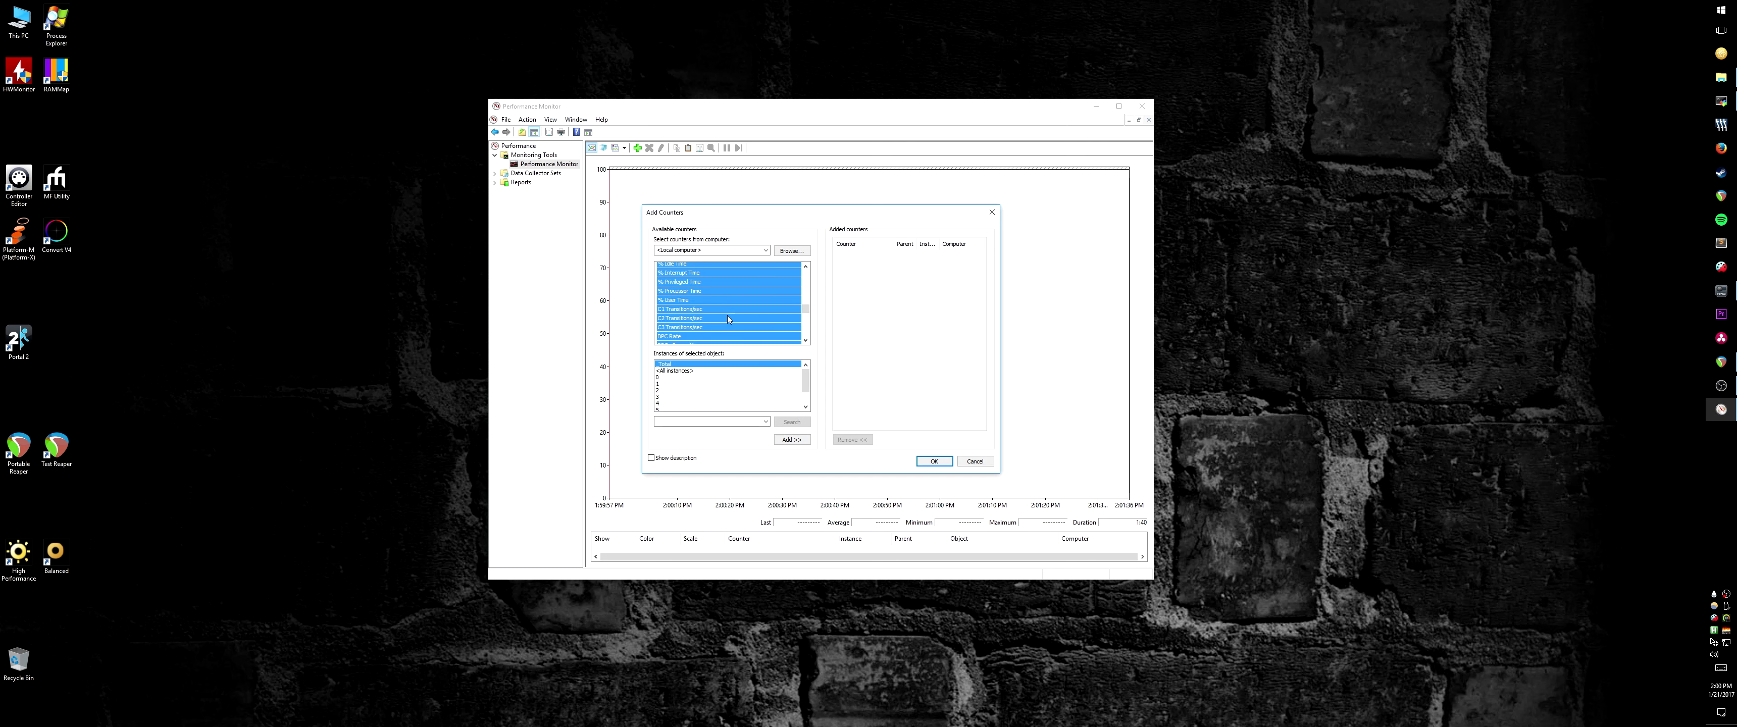
scroll(728, 315, up, 2)
scroll(714, 290, down, 1)
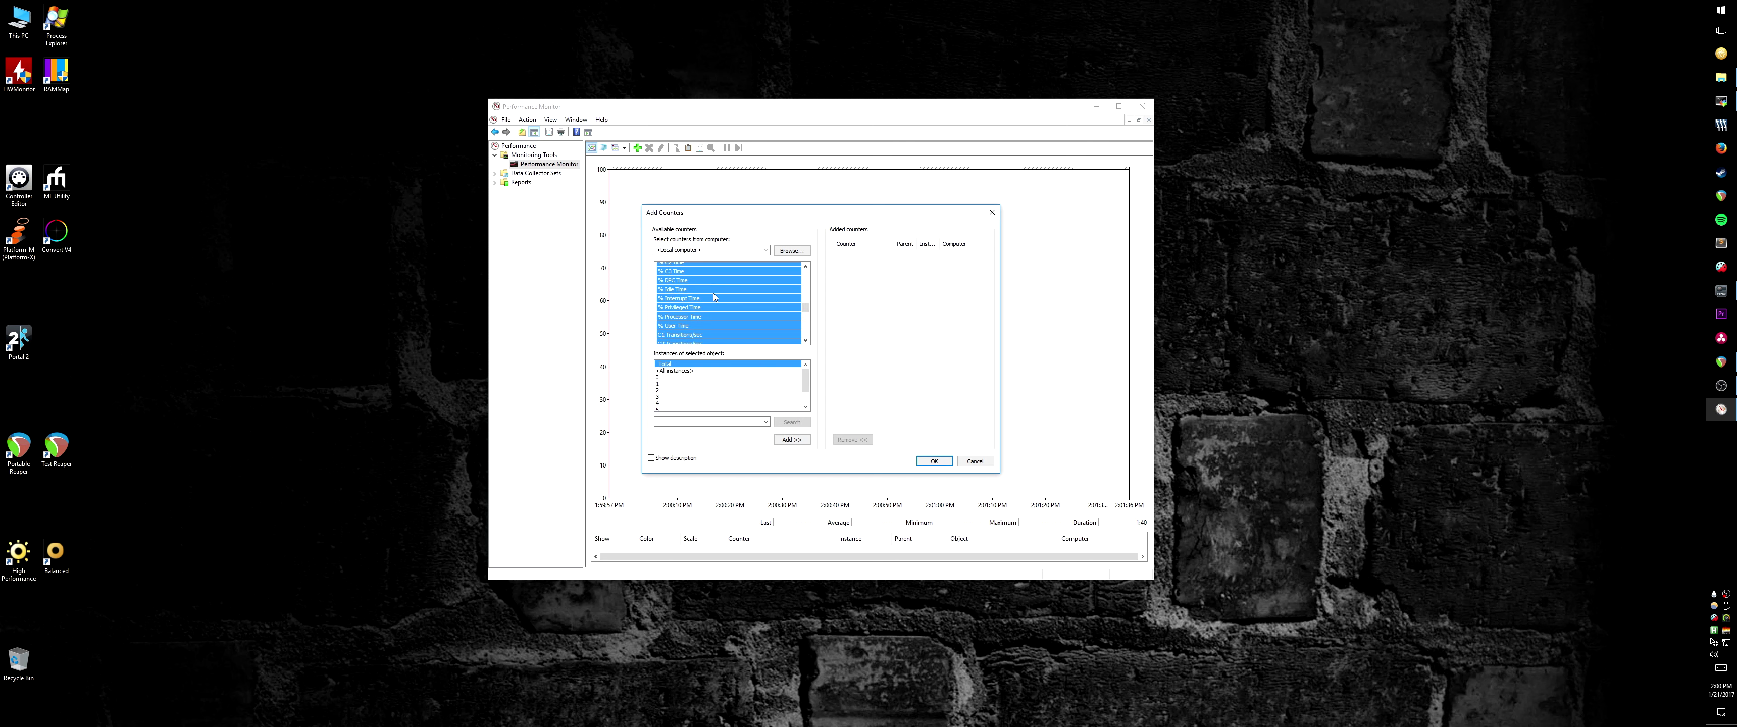
click(678, 291)
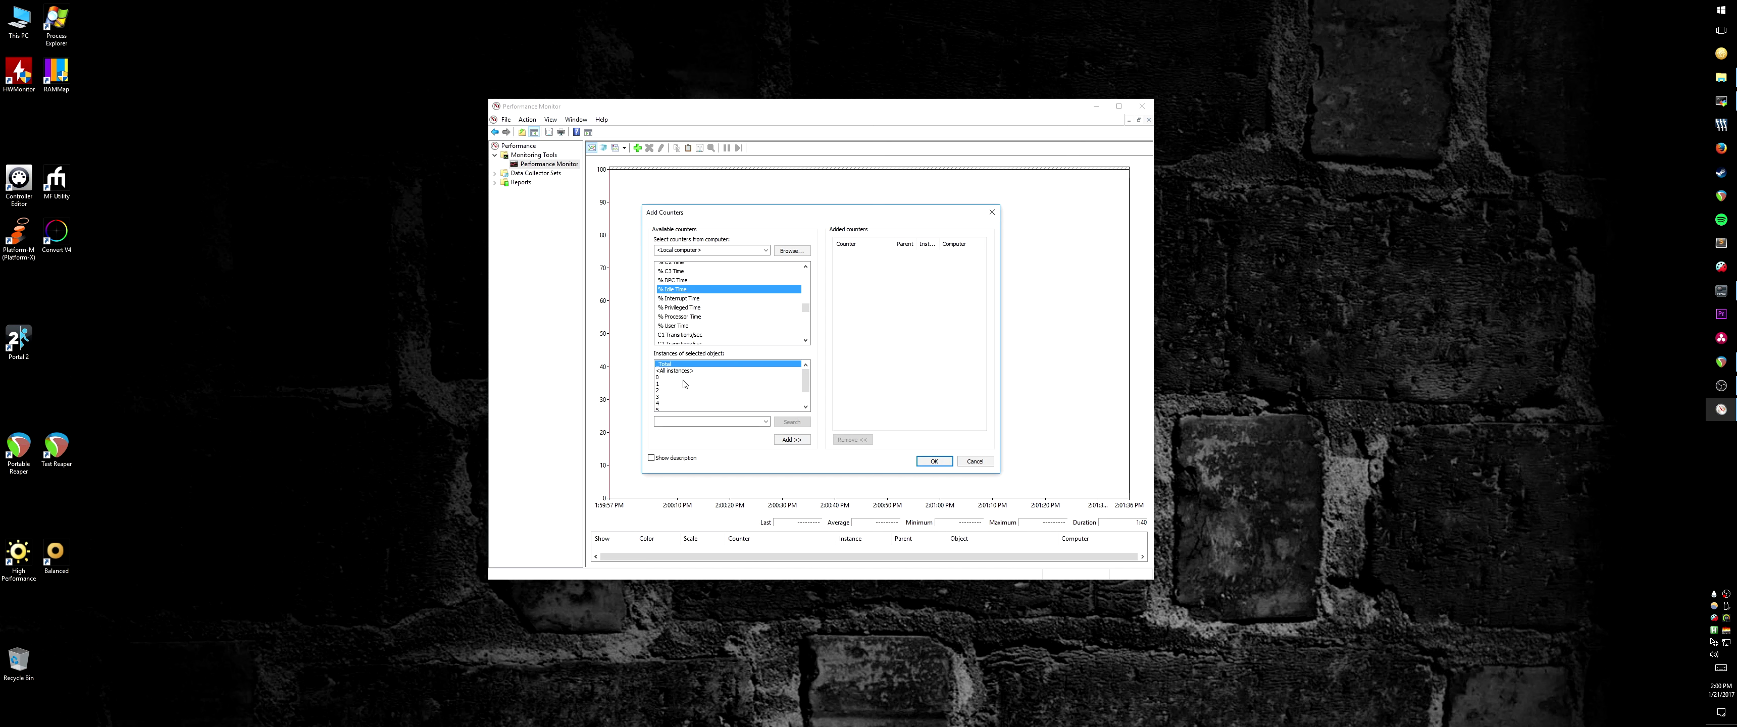
click(661, 381)
scroll(664, 388, down, 1)
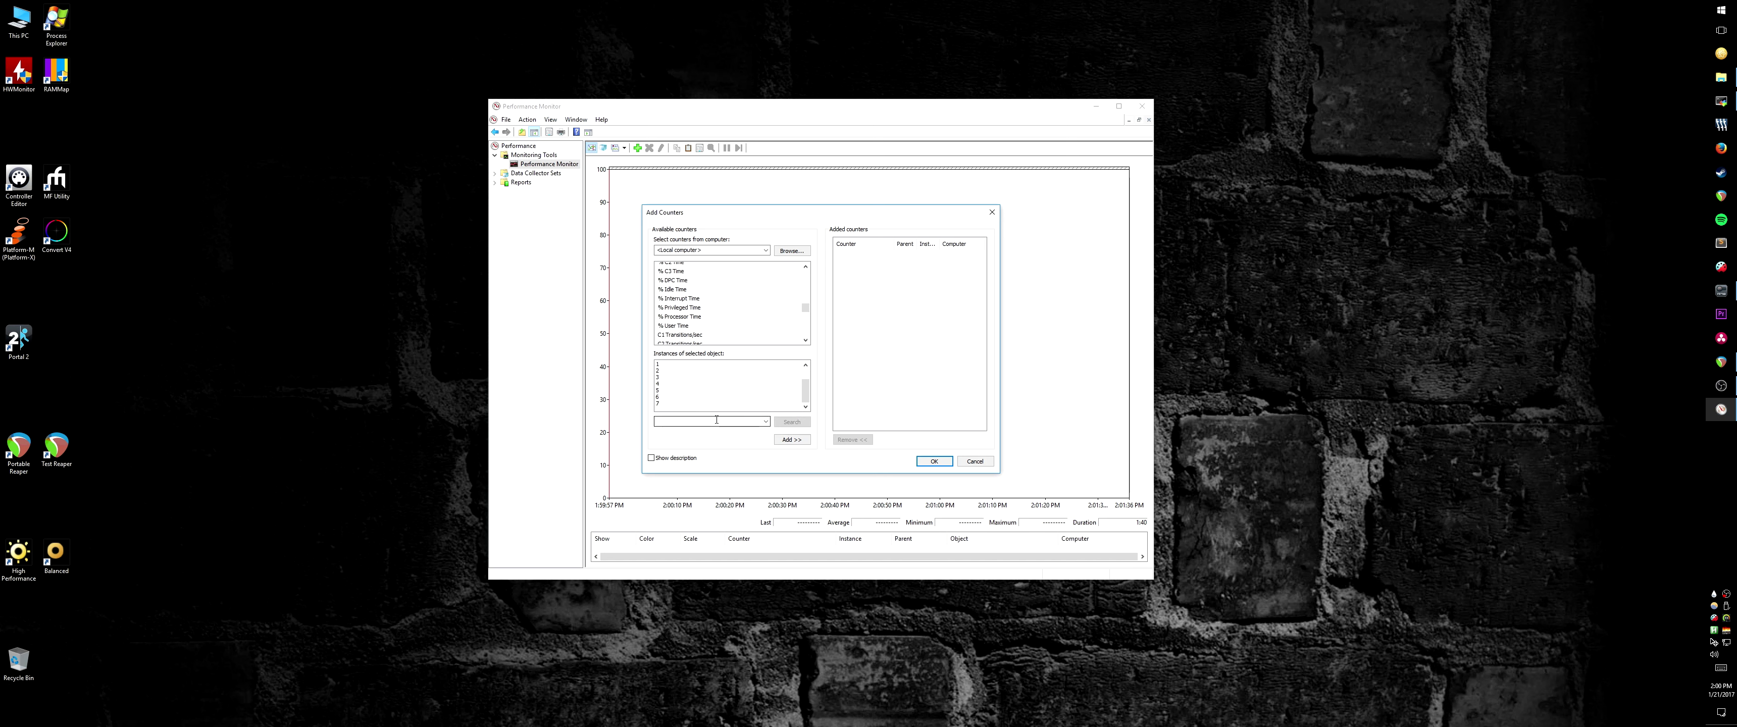
shift+click(660, 404)
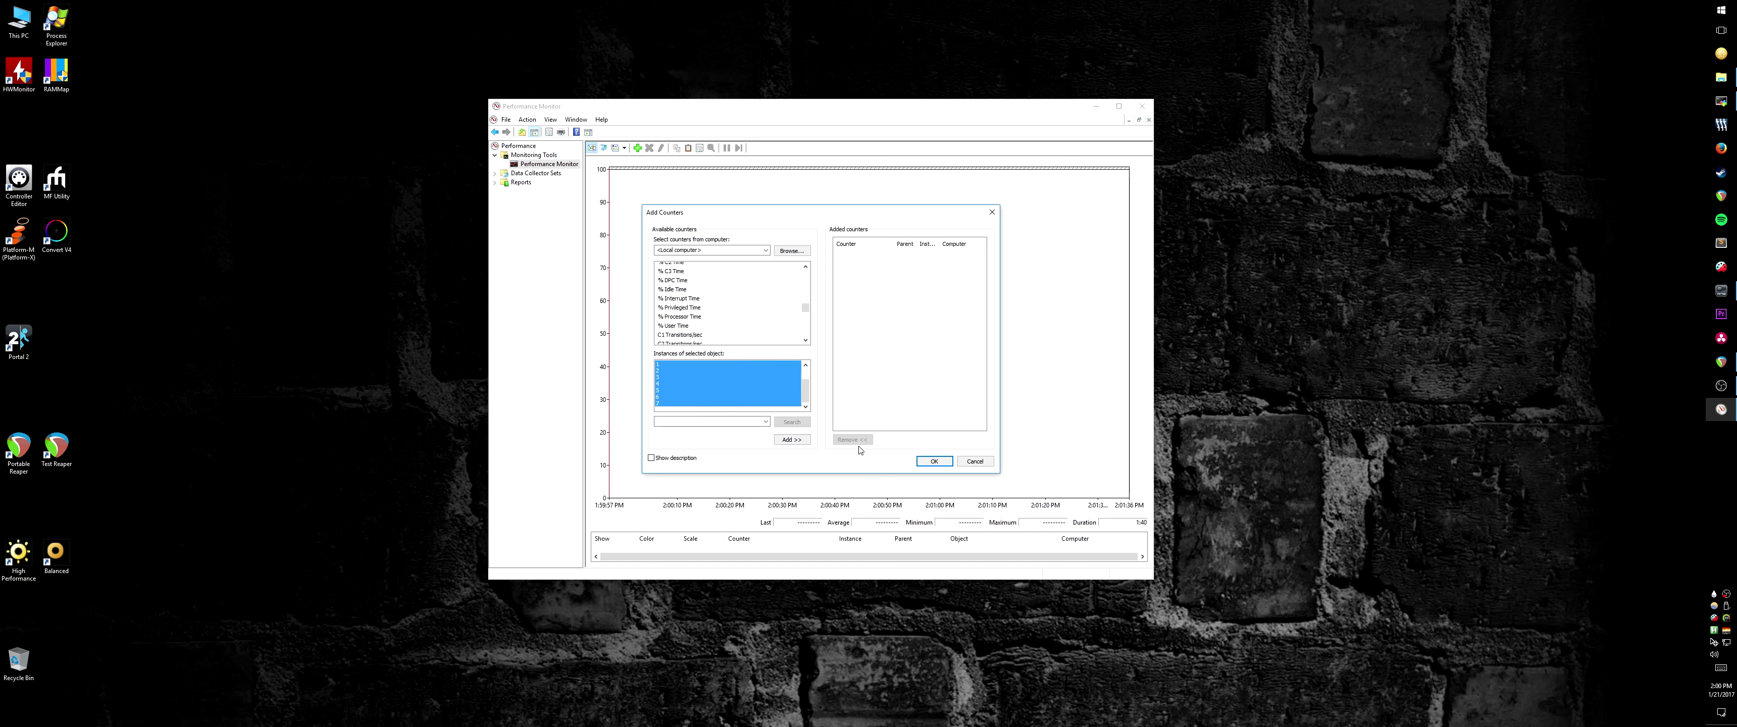
click(792, 440)
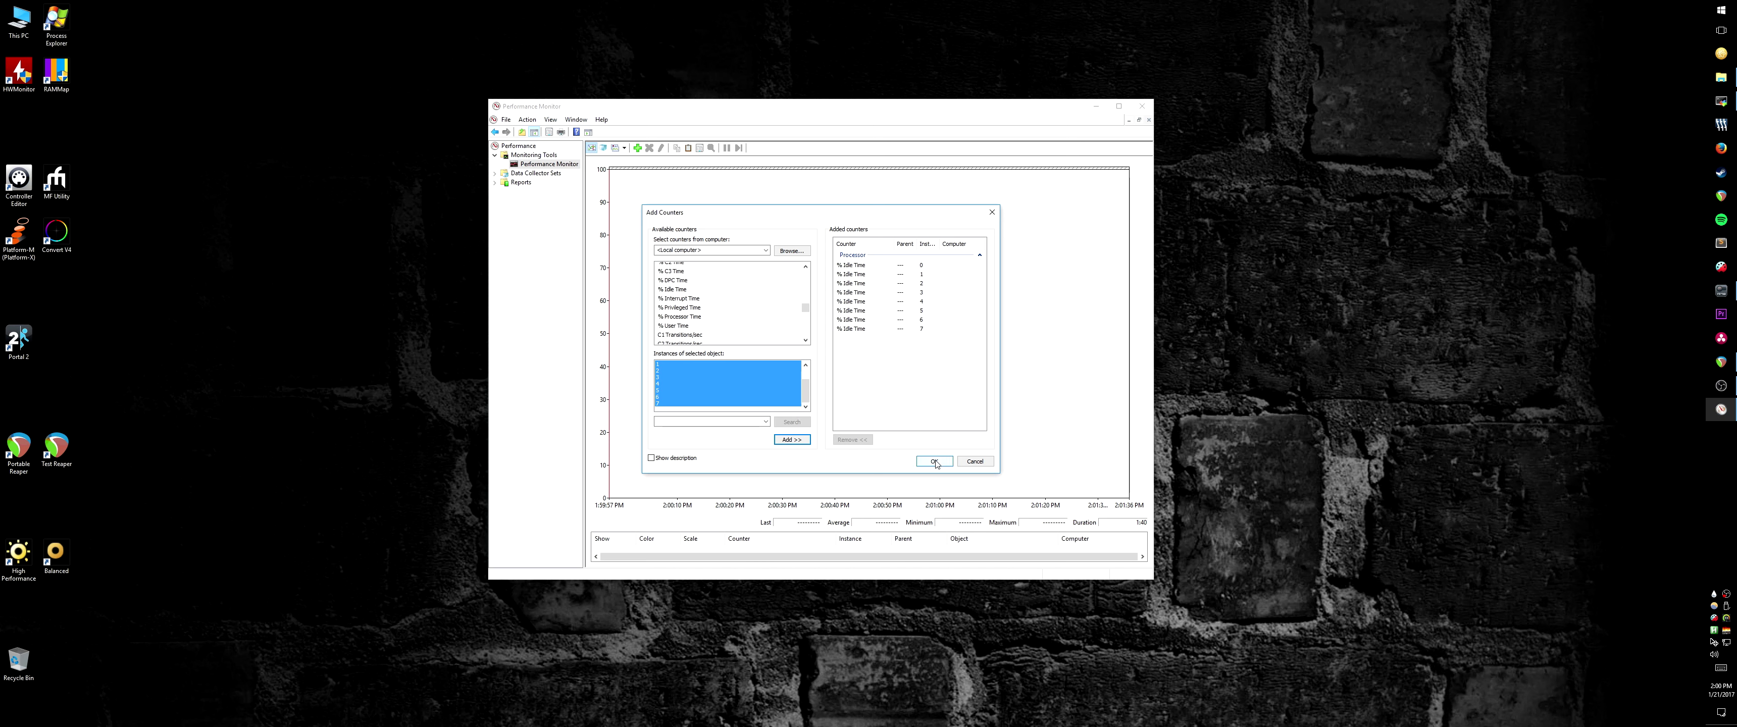
Step: Find the PhysicalDisk object among the available counters and expand its counter list
scroll(741, 306, up, 2)
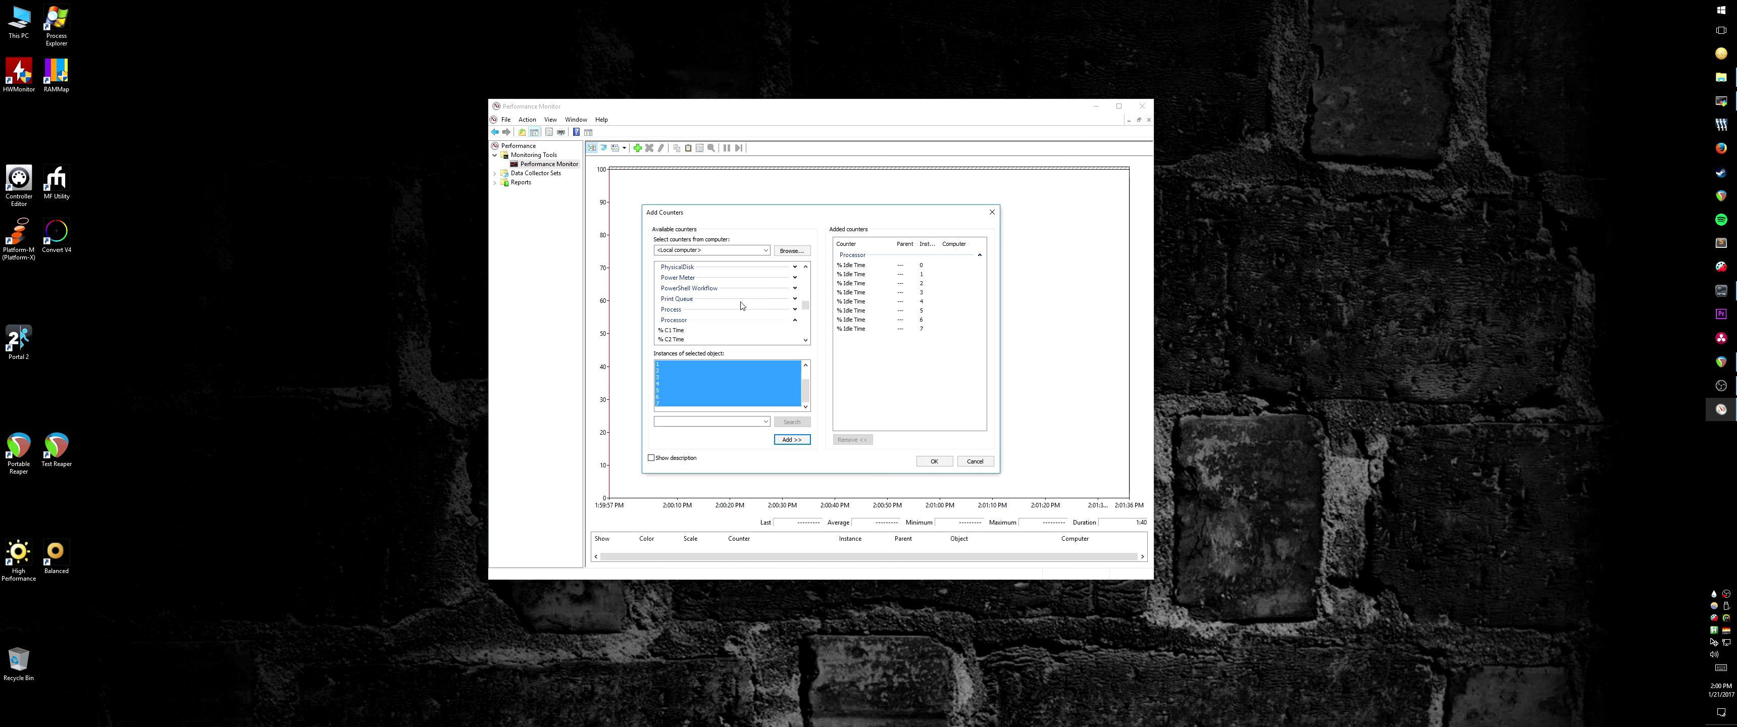
scroll(741, 306, up, 2)
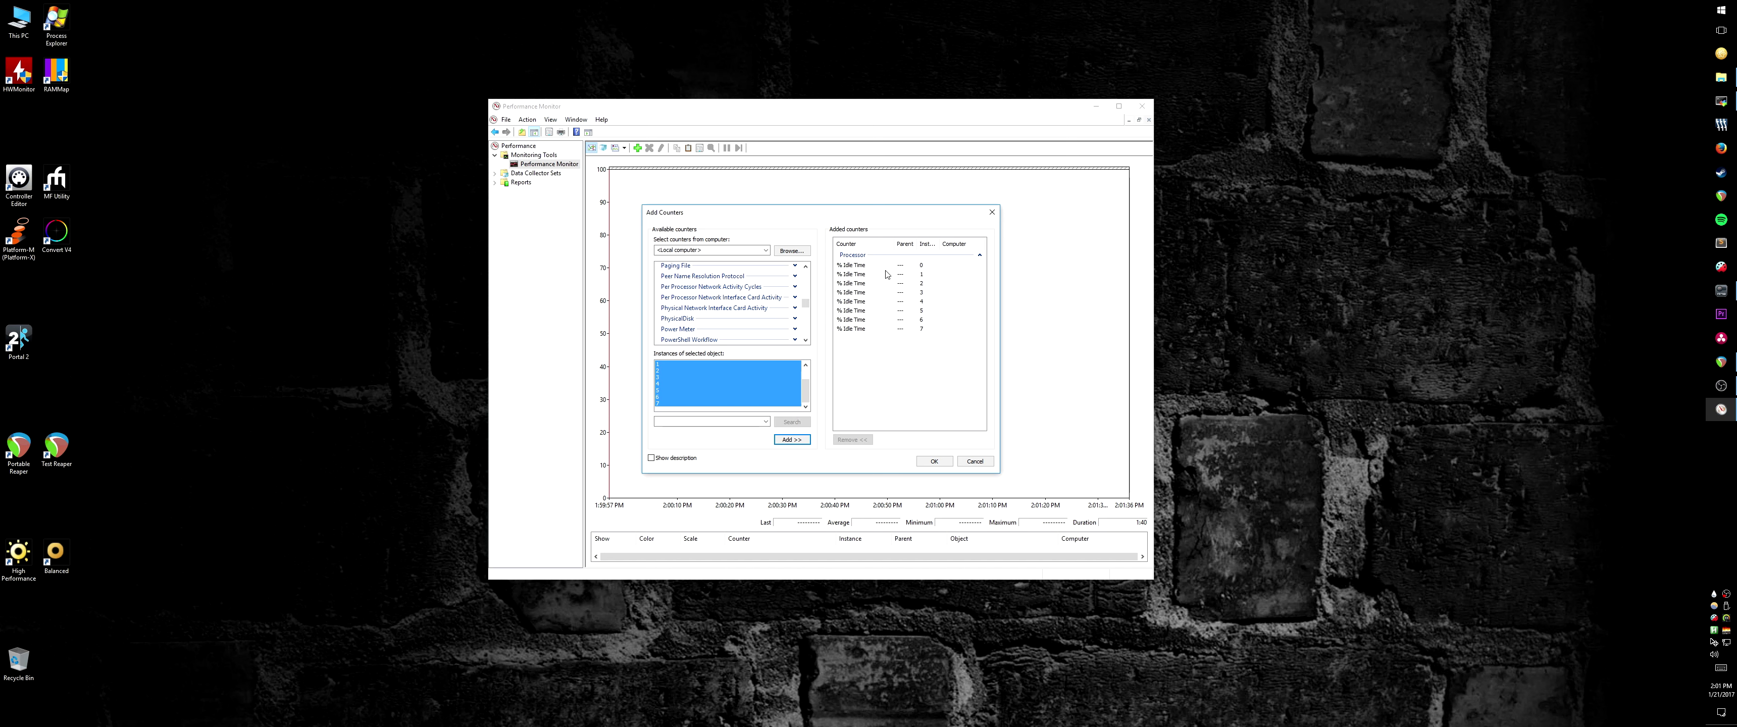
click(871, 267)
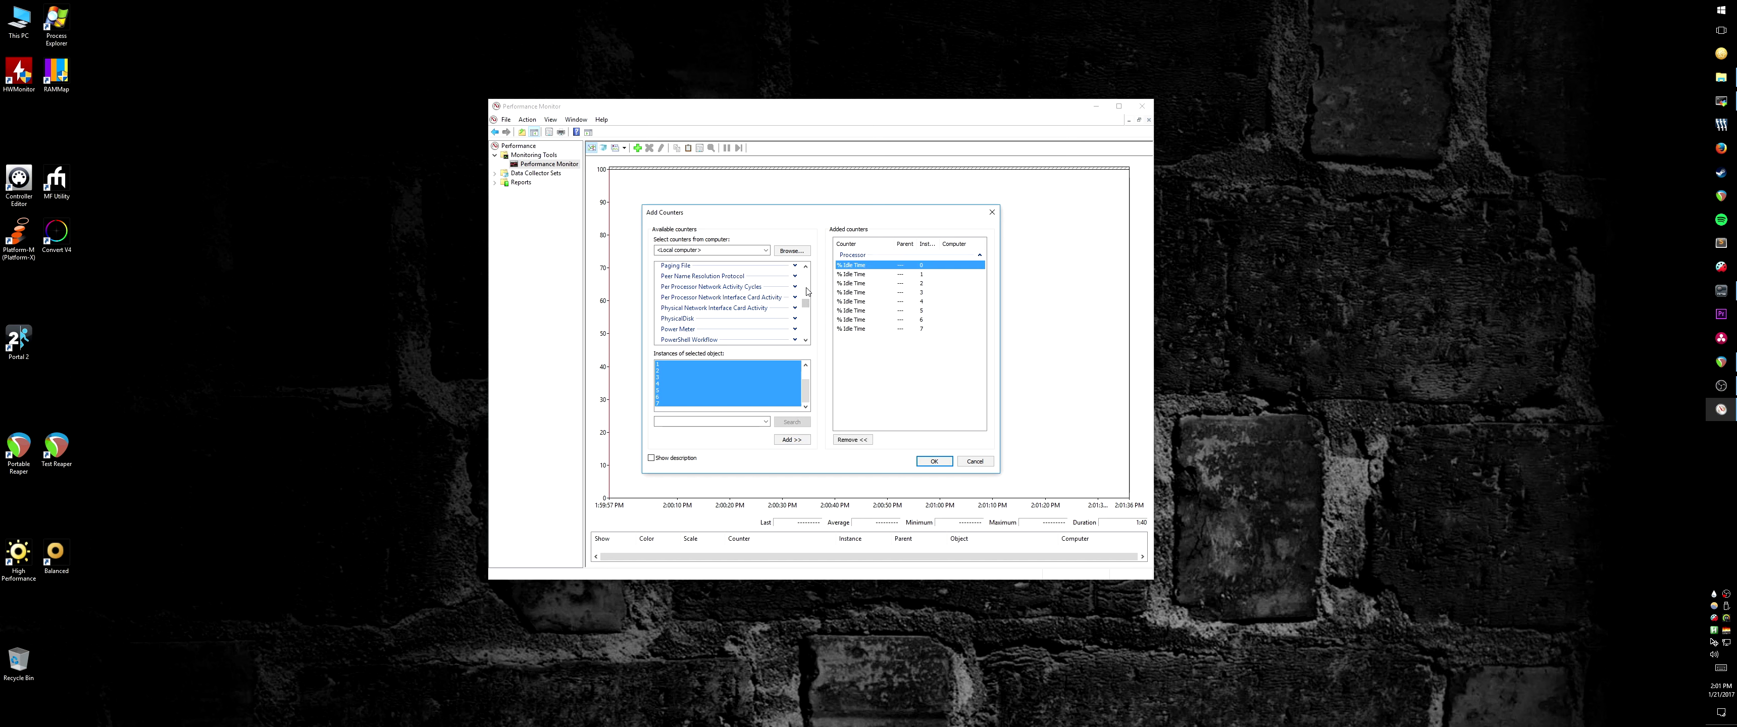
scroll(807, 291, up, 3)
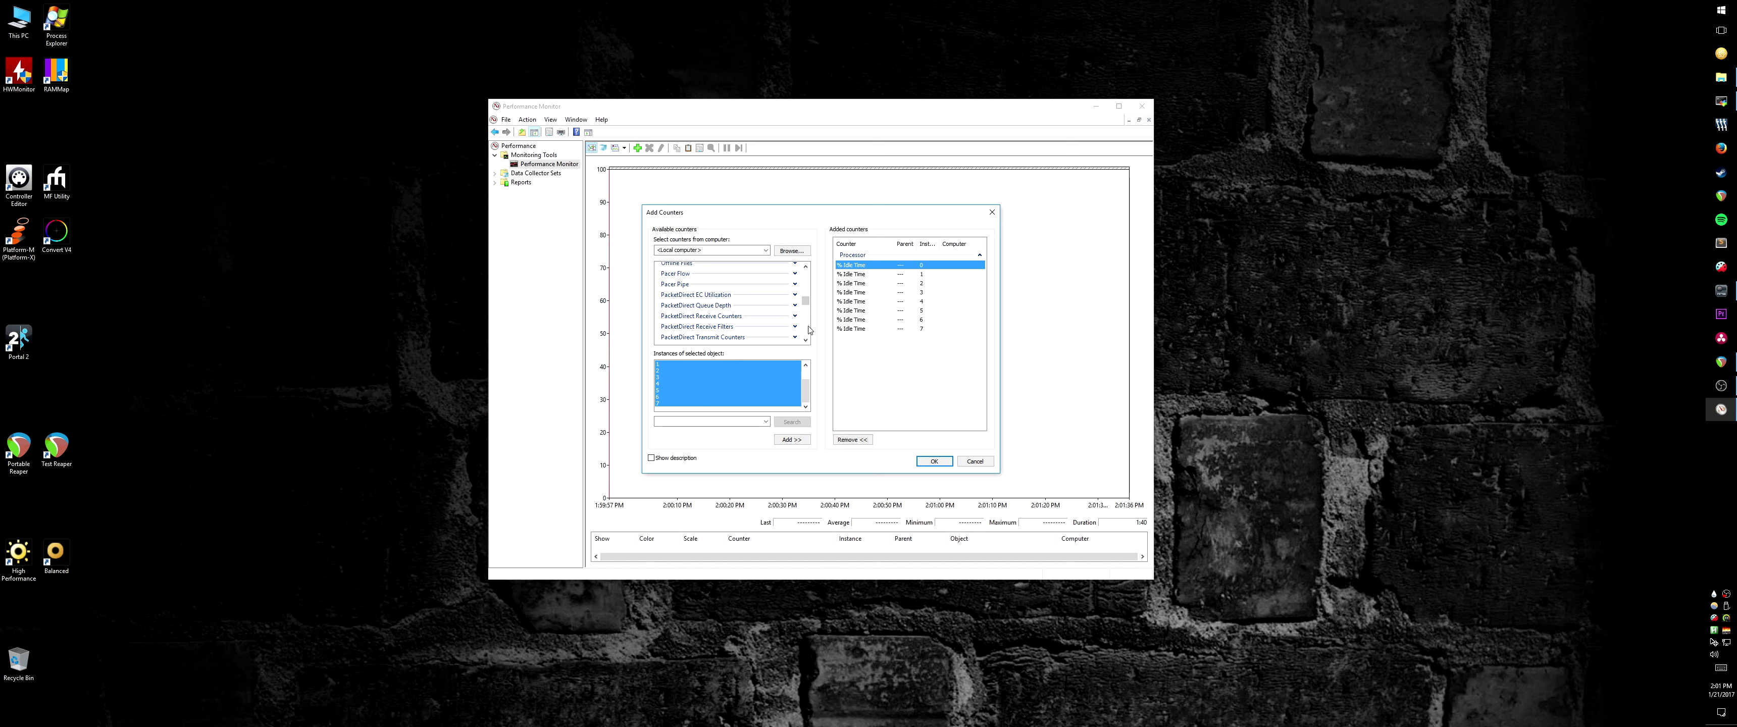
scroll(807, 328, down, 3)
scroll(738, 334, down, 1)
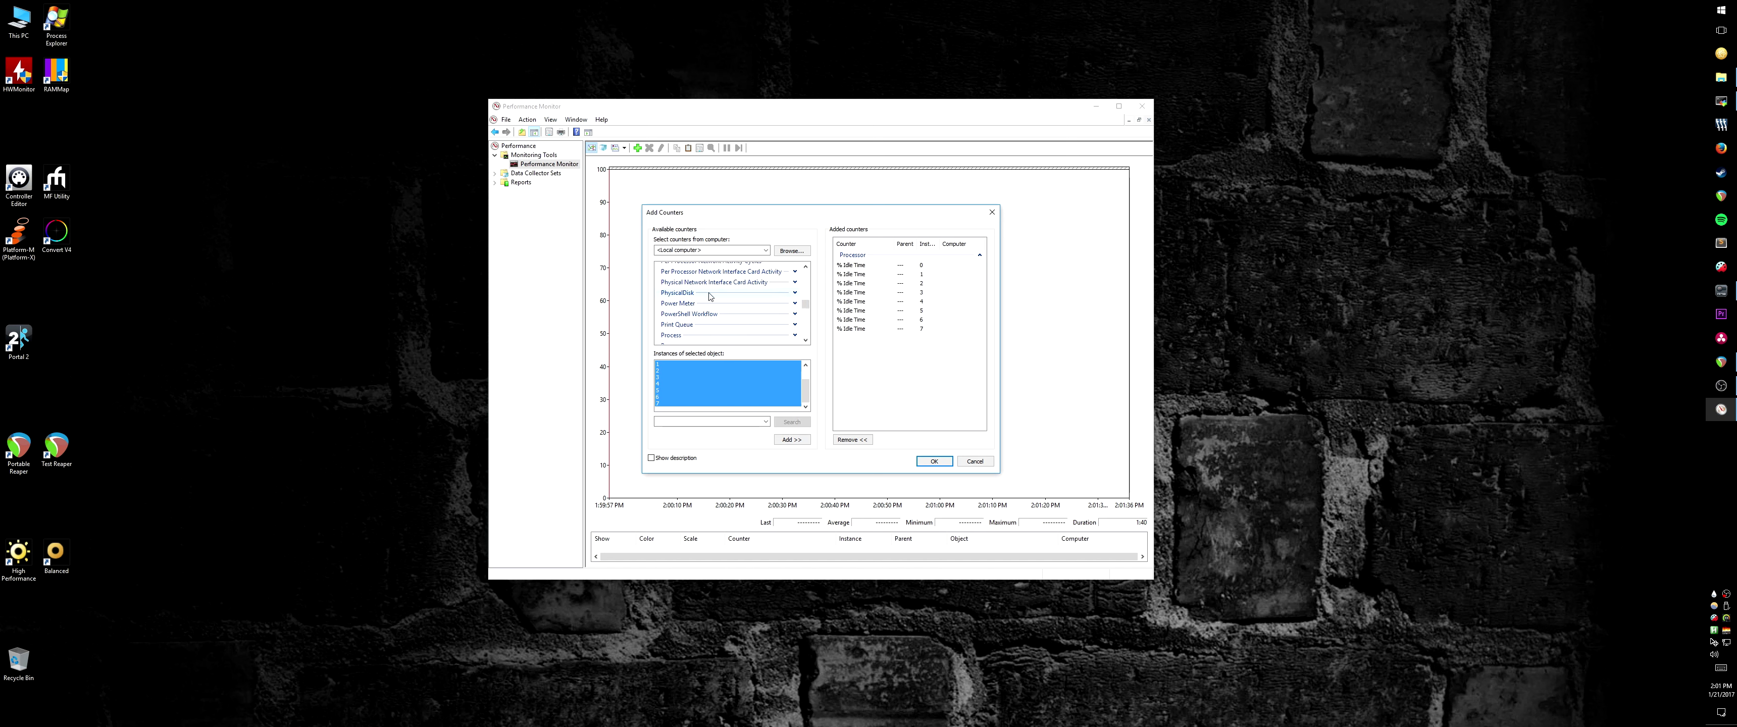
click(780, 294)
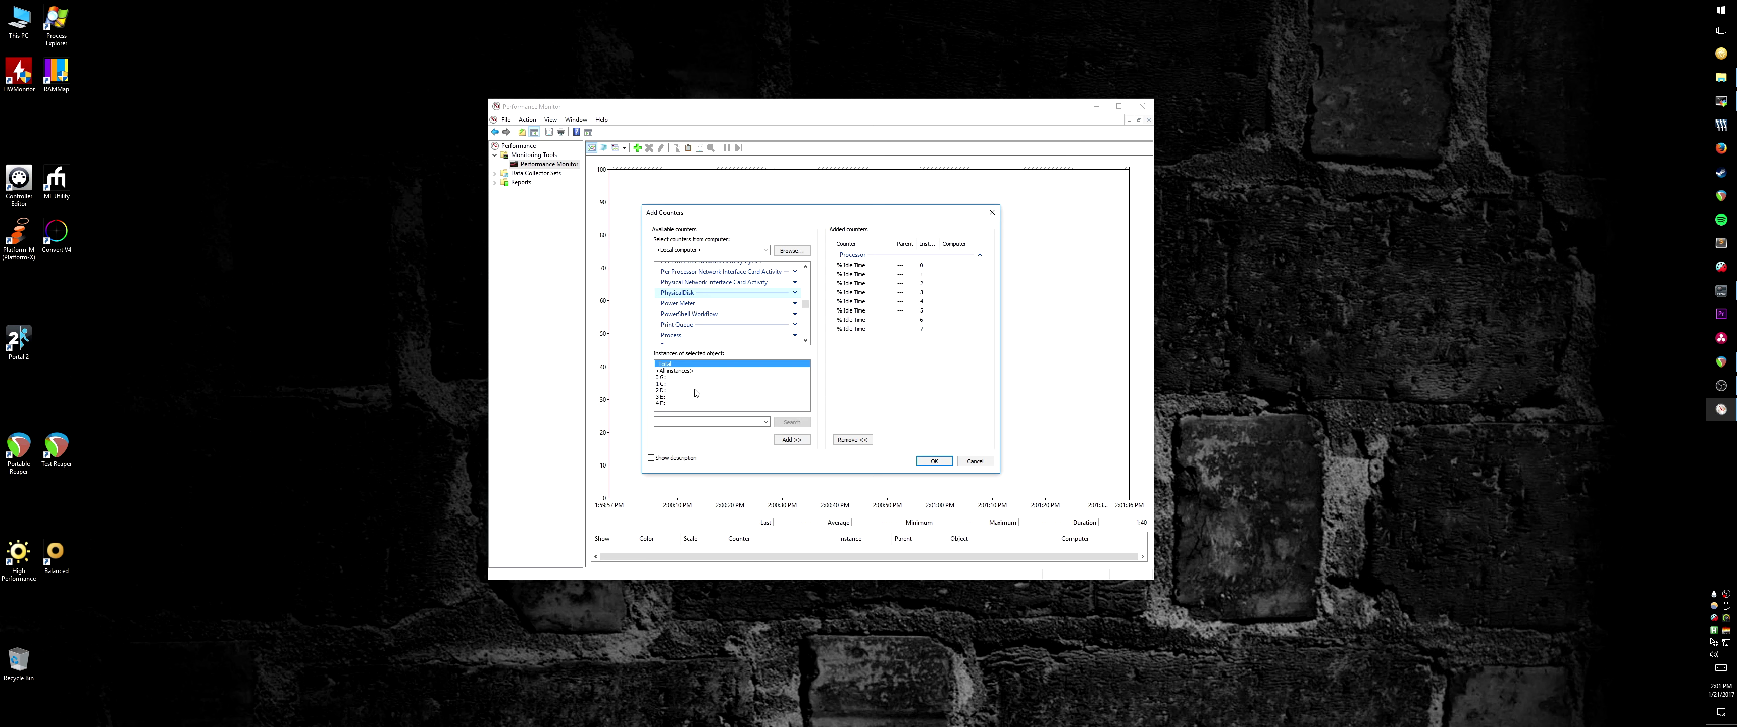
click(795, 293)
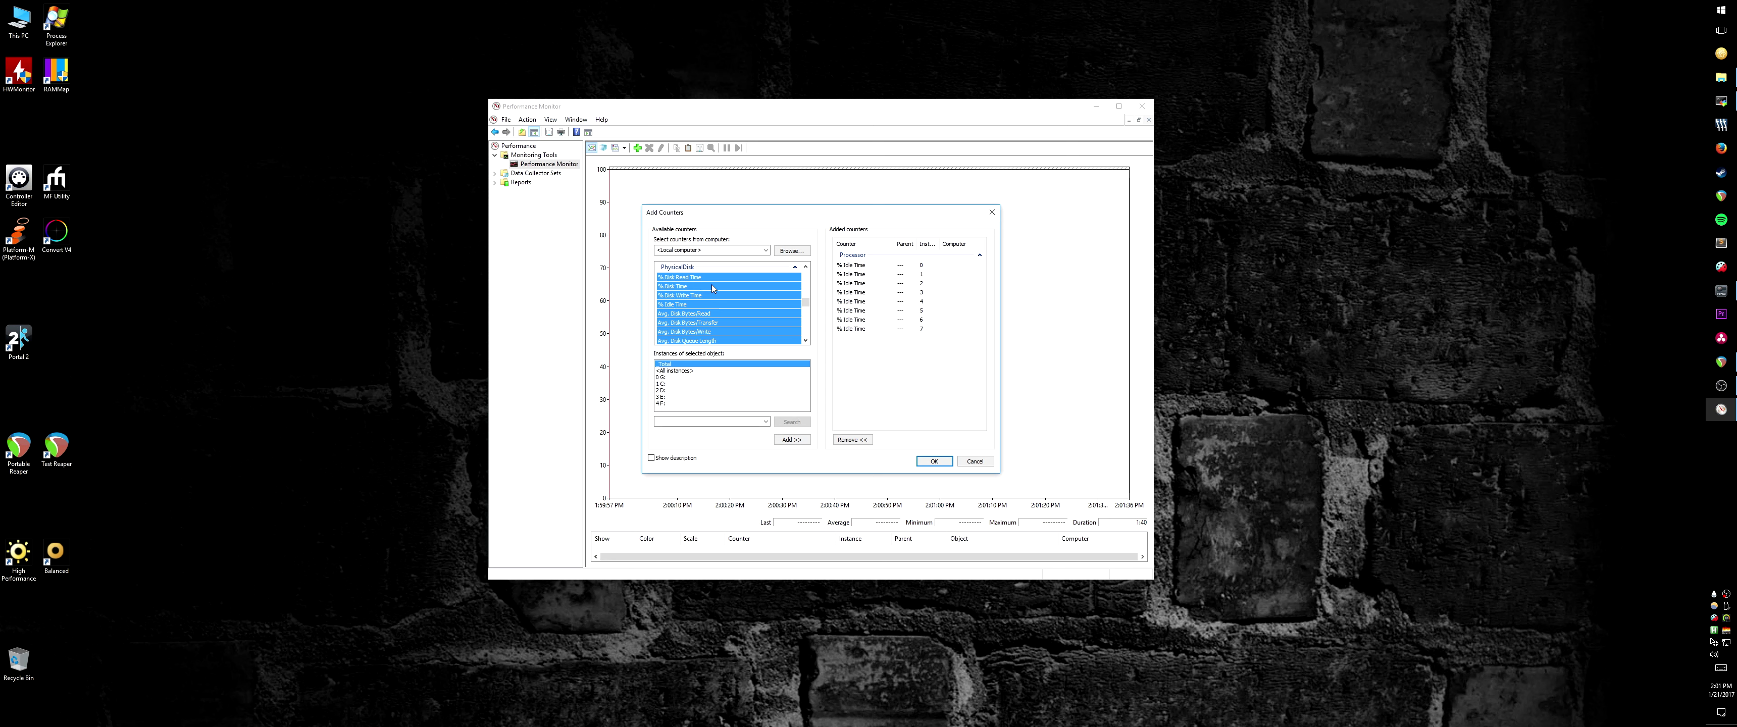
Step: Add the PhysicalDisk counters % Idle Time, Disk Bytes/sec and Disk Transfers/sec for the _Total instance and confirm the counter selection
click(693, 288)
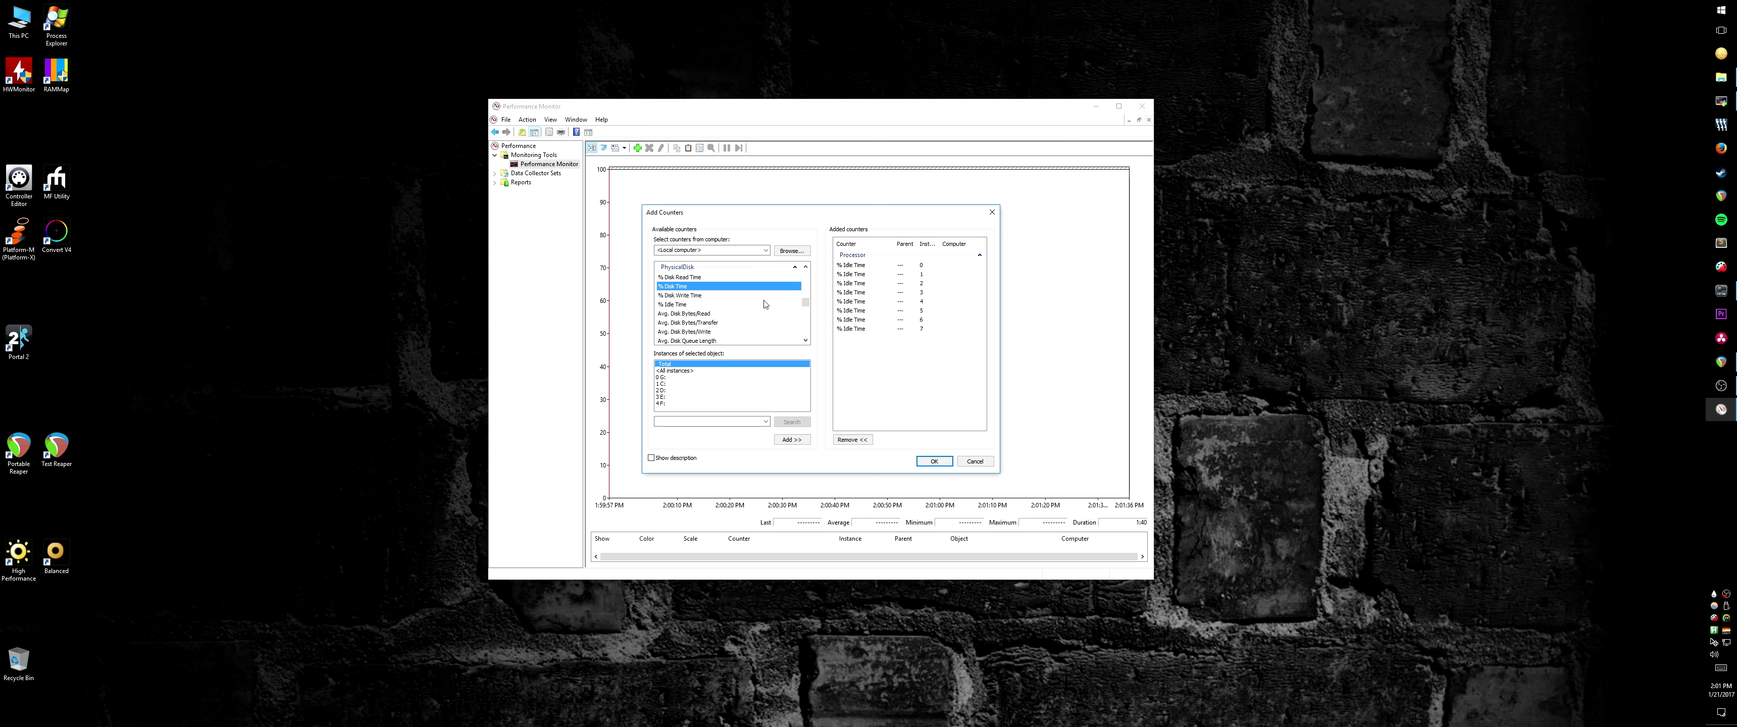
click(672, 305)
scroll(708, 314, down, 1)
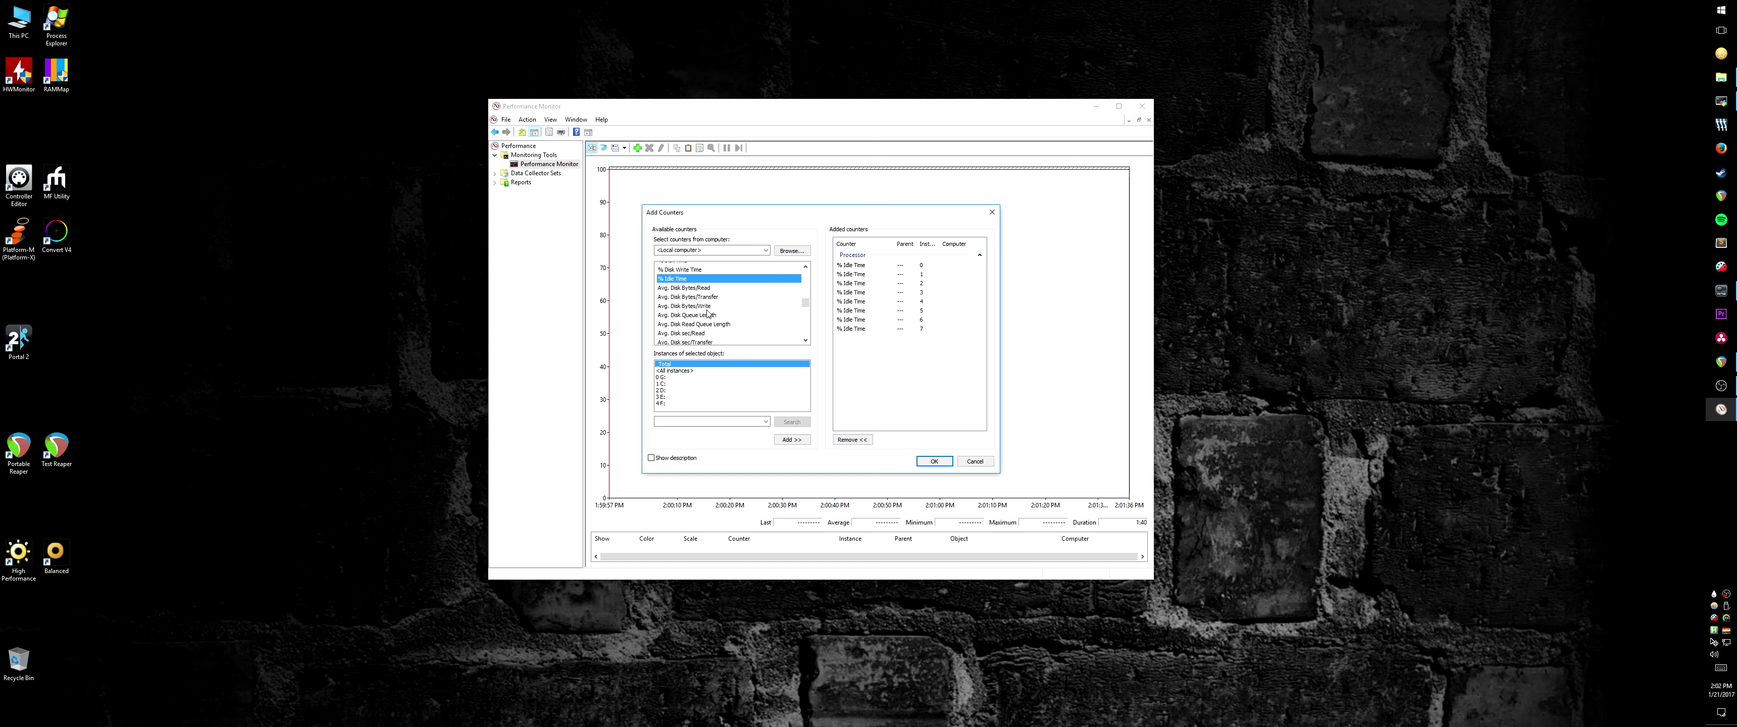
scroll(708, 314, down, 2)
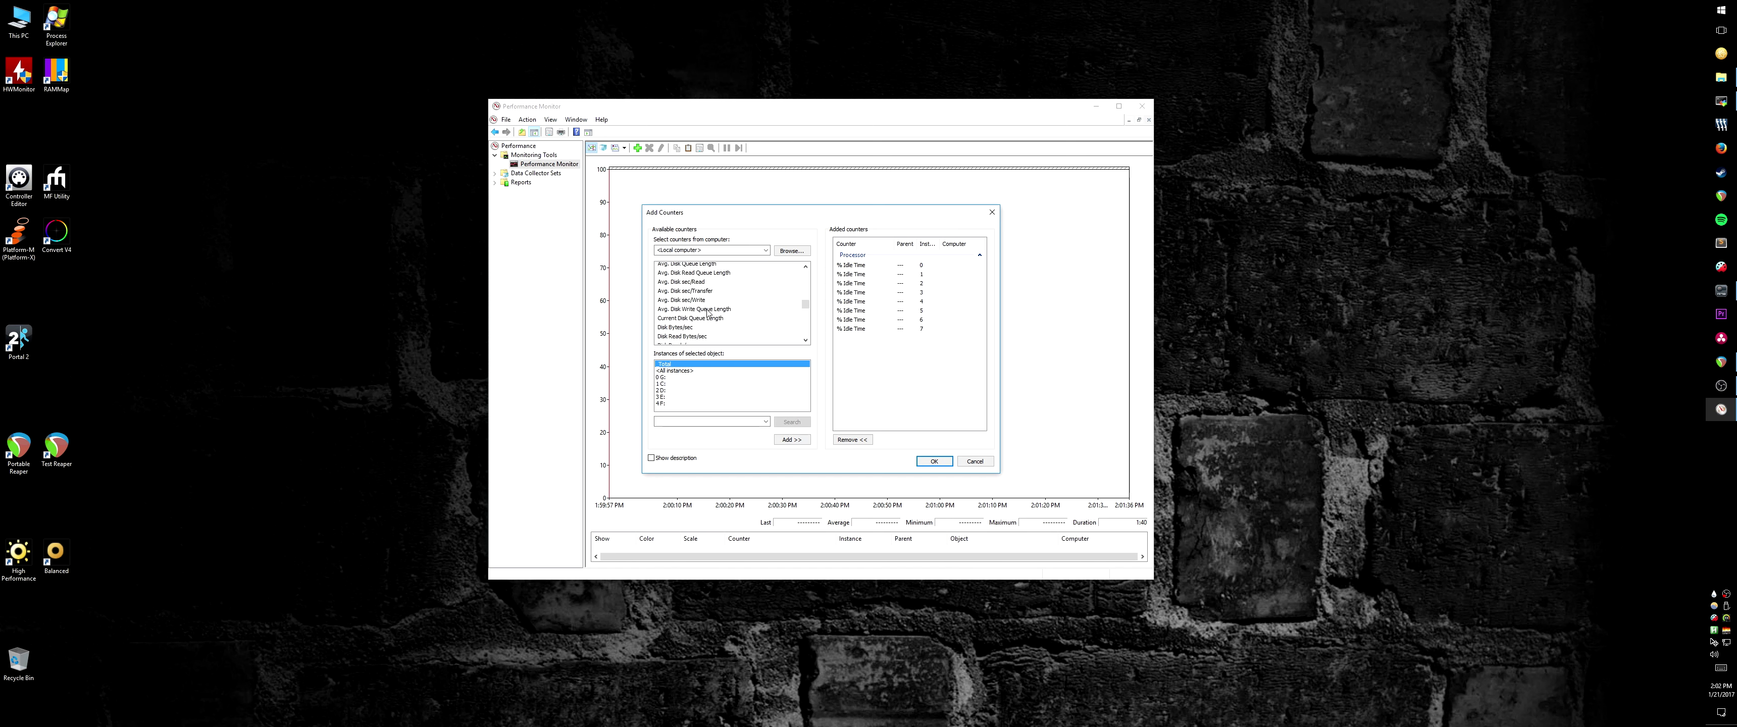
scroll(707, 313, down, 1)
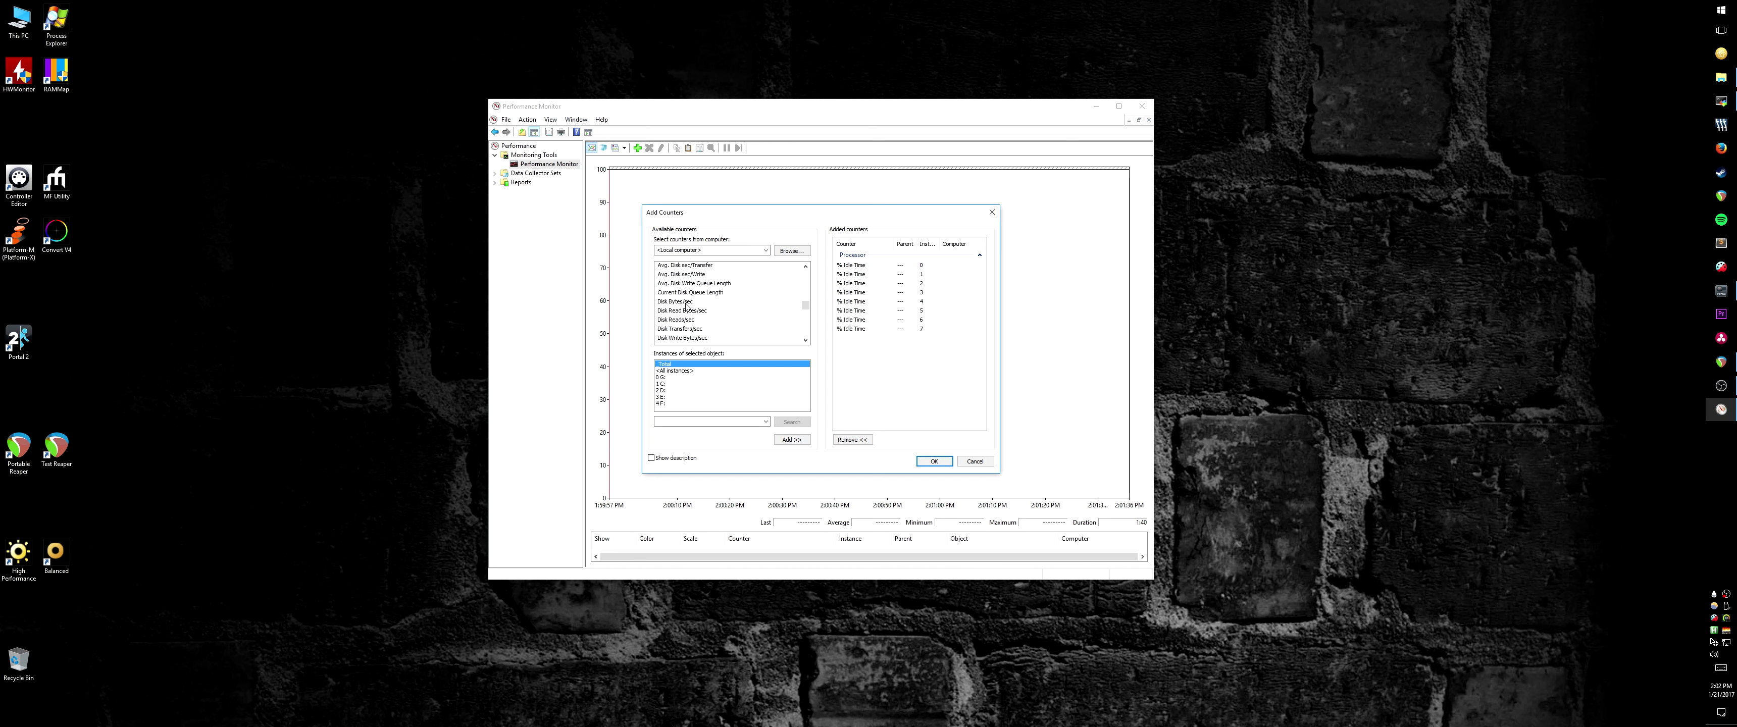
click(704, 301)
scroll(704, 299, down, 1)
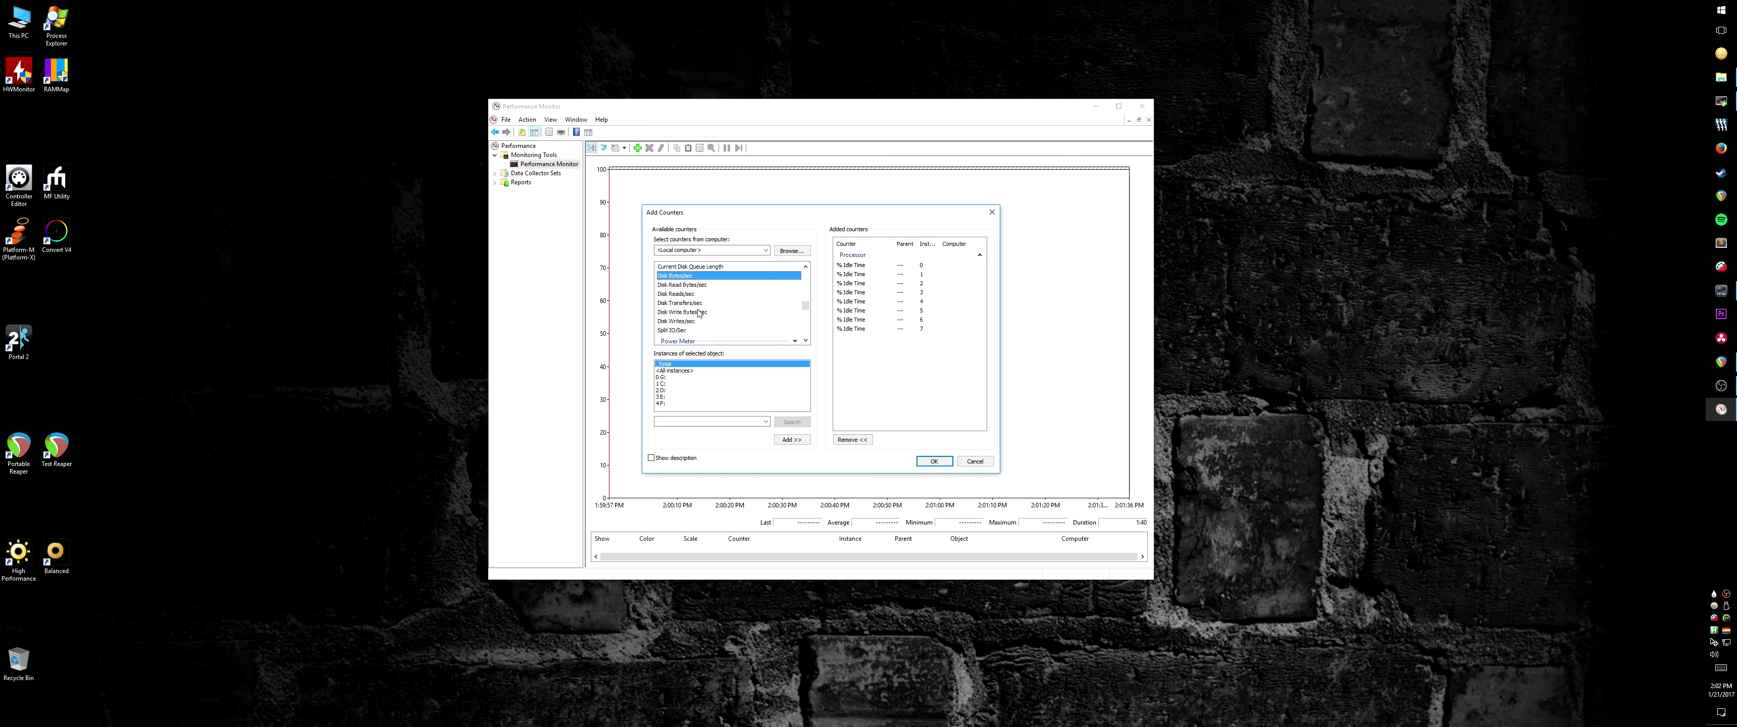
ctrl+click(695, 305)
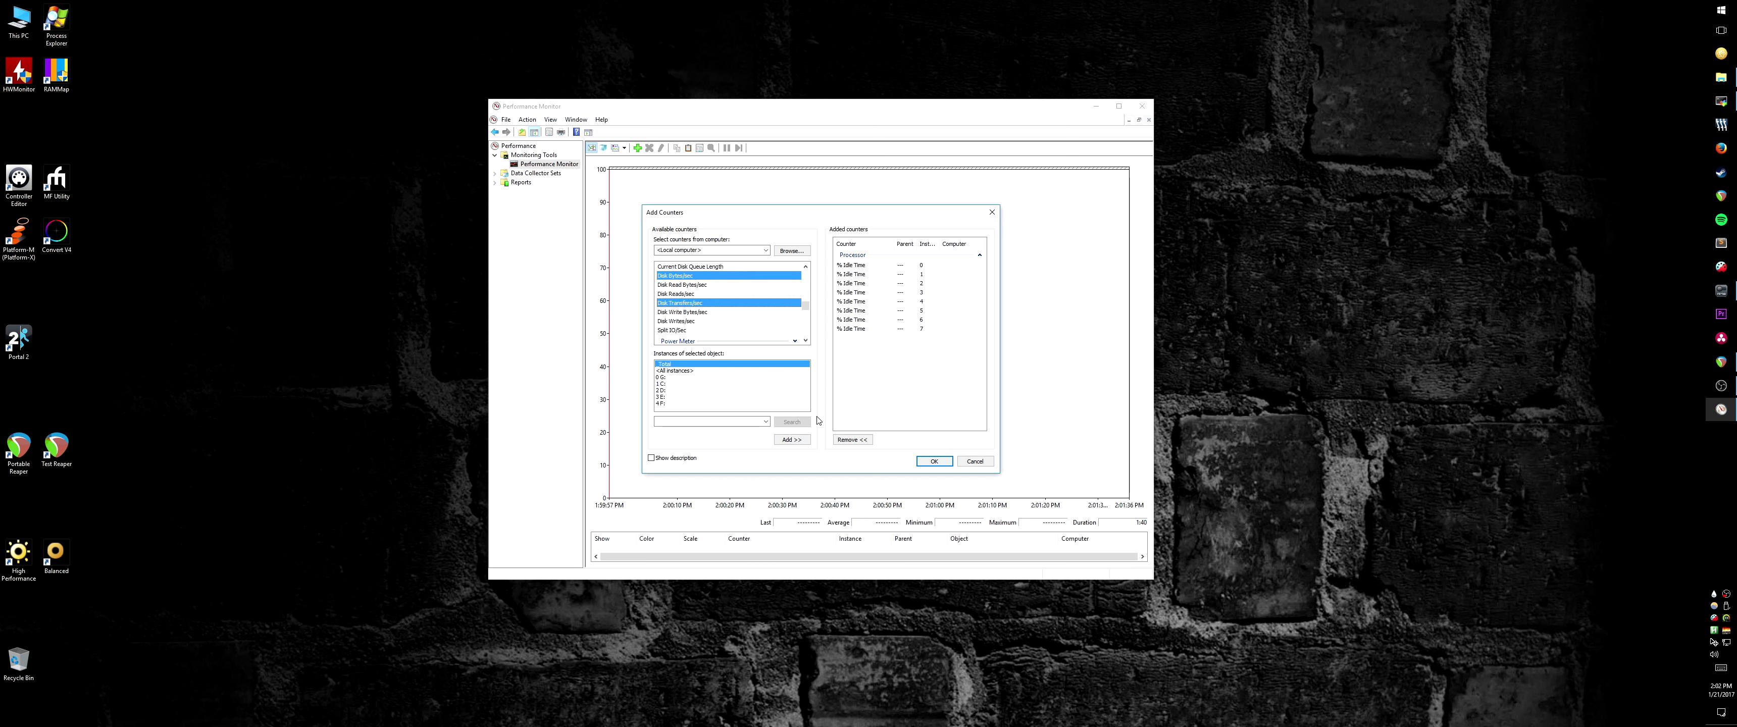
click(791, 441)
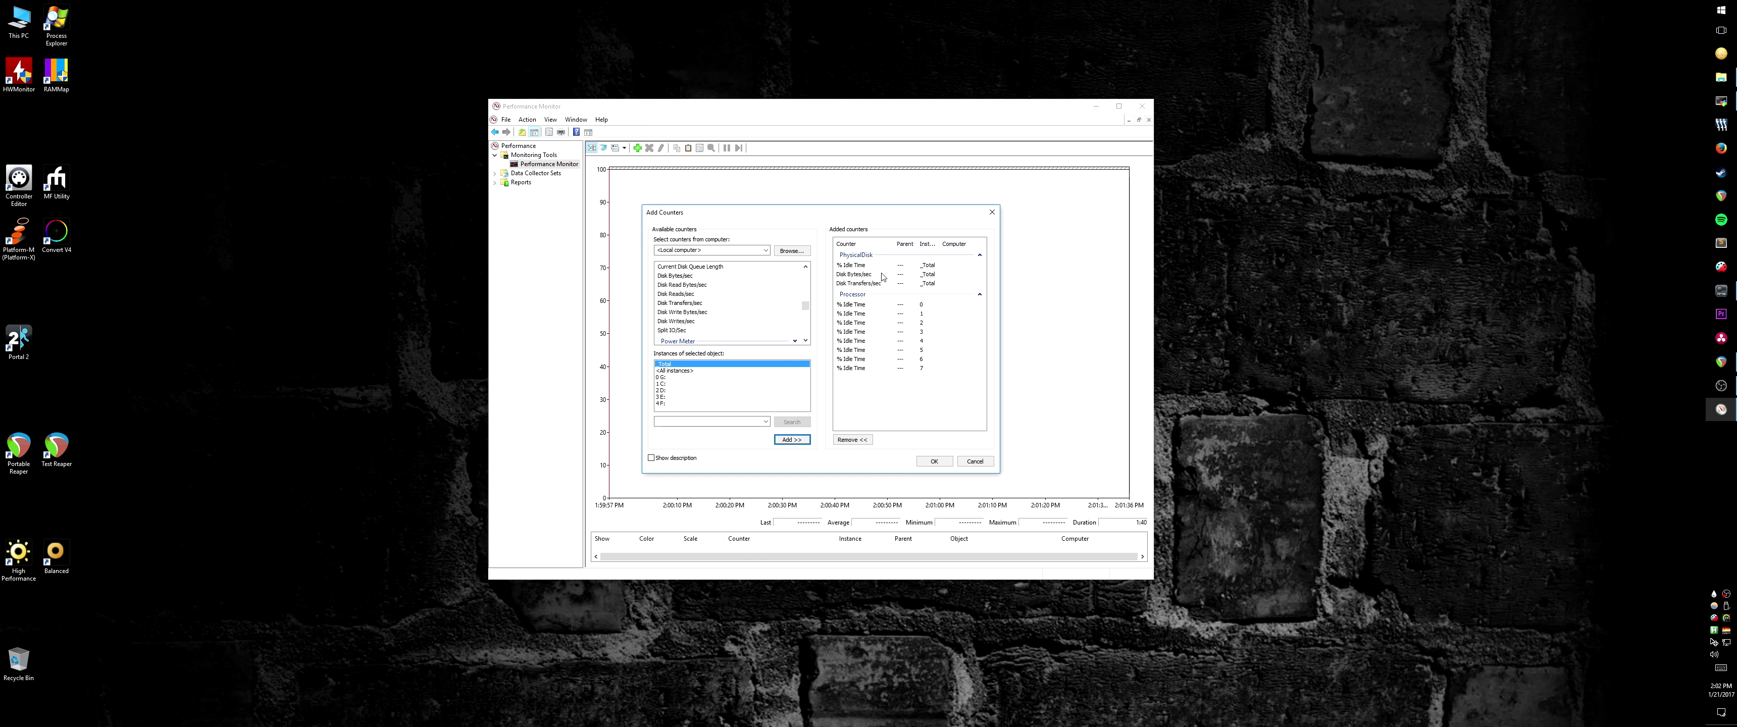
click(863, 268)
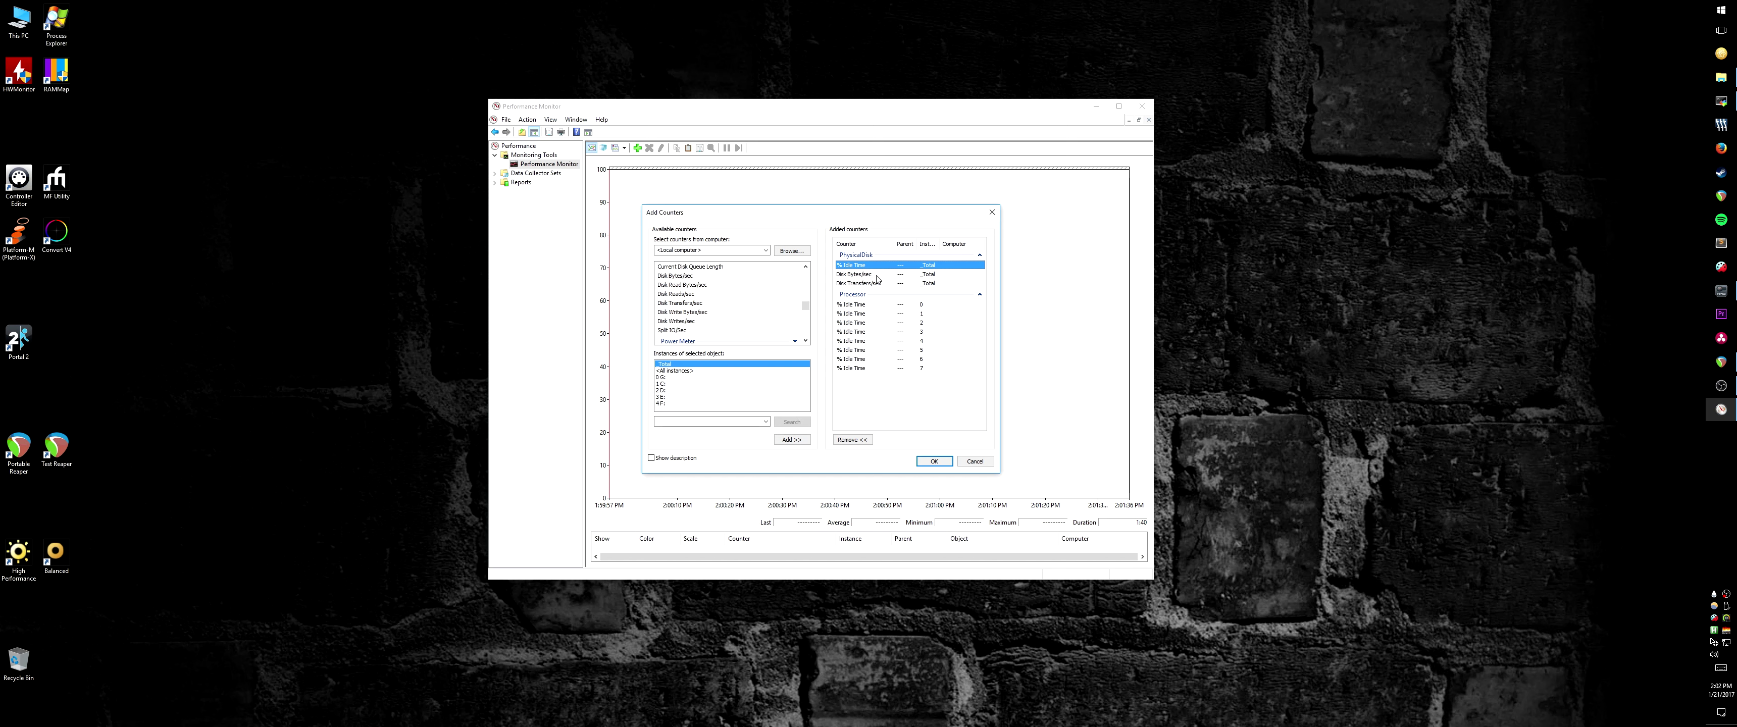
click(934, 461)
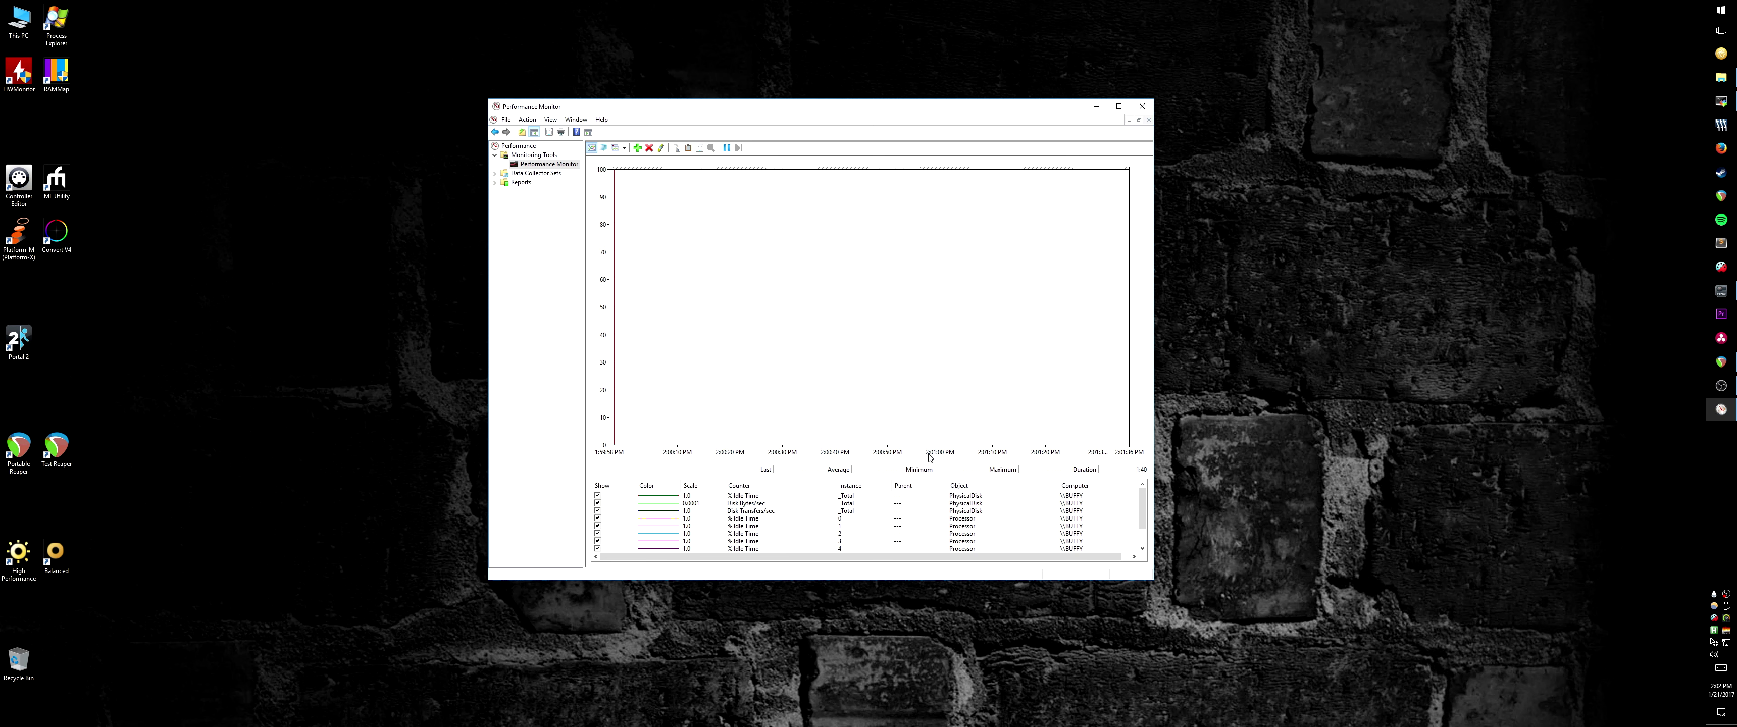
Step: Review the live graph lines and the counter legend, singling out the PhysicalDisk Disk Bytes/sec counter
scroll(840, 518, down, 1)
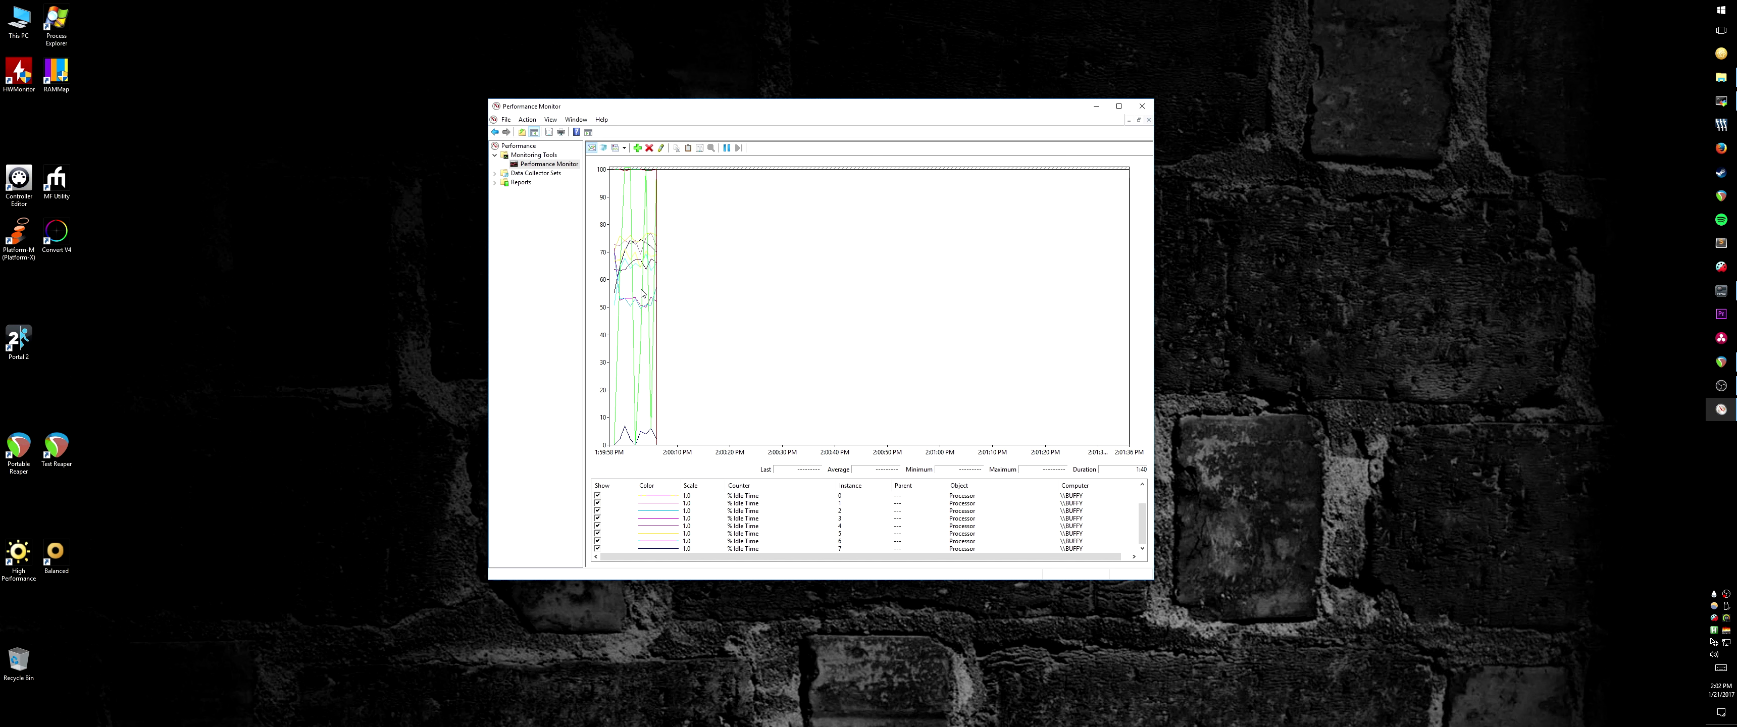
mouse_move(641, 308)
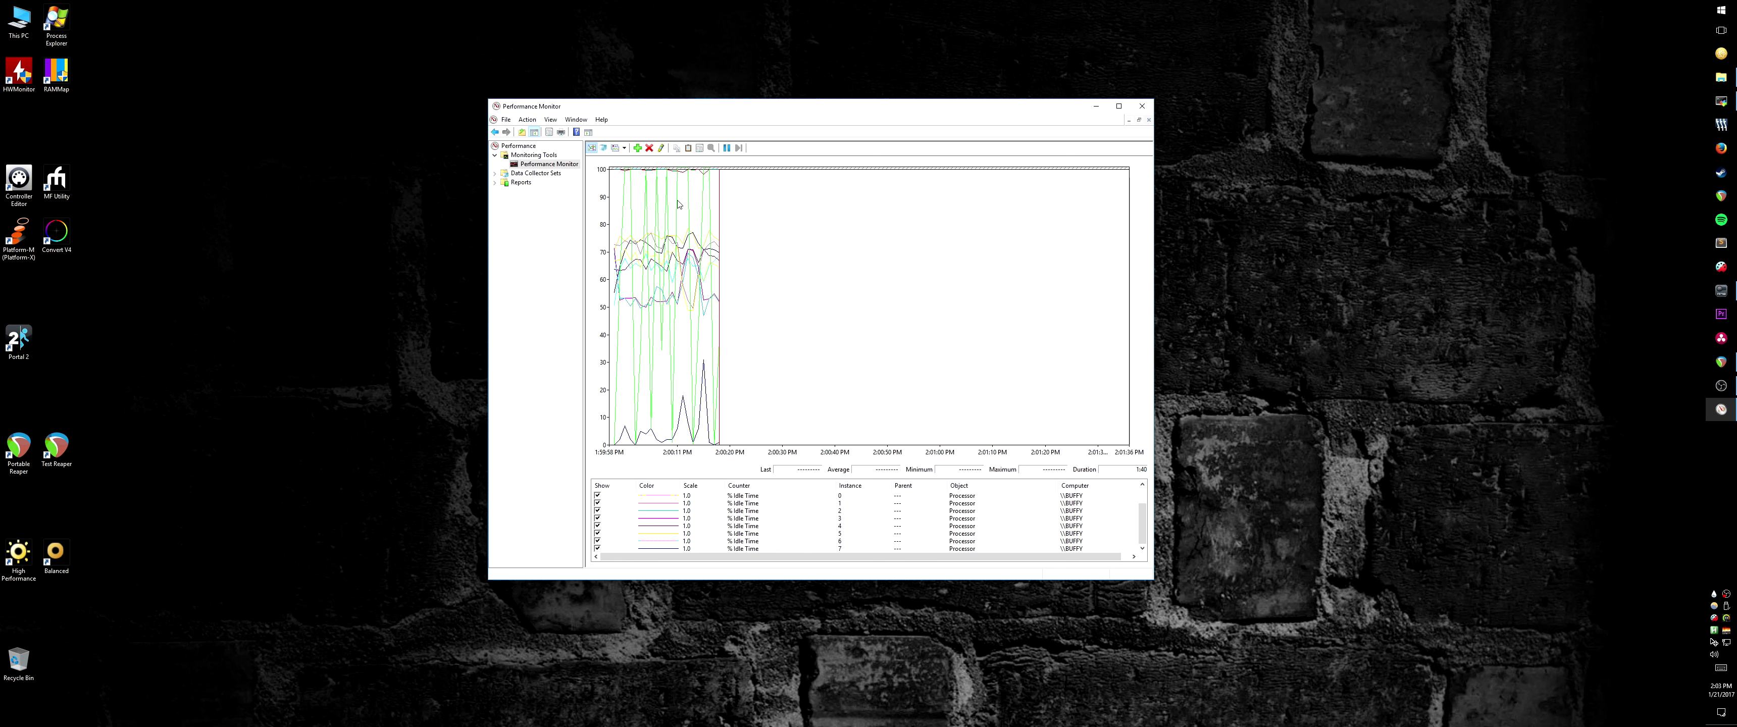
mouse_move(678, 205)
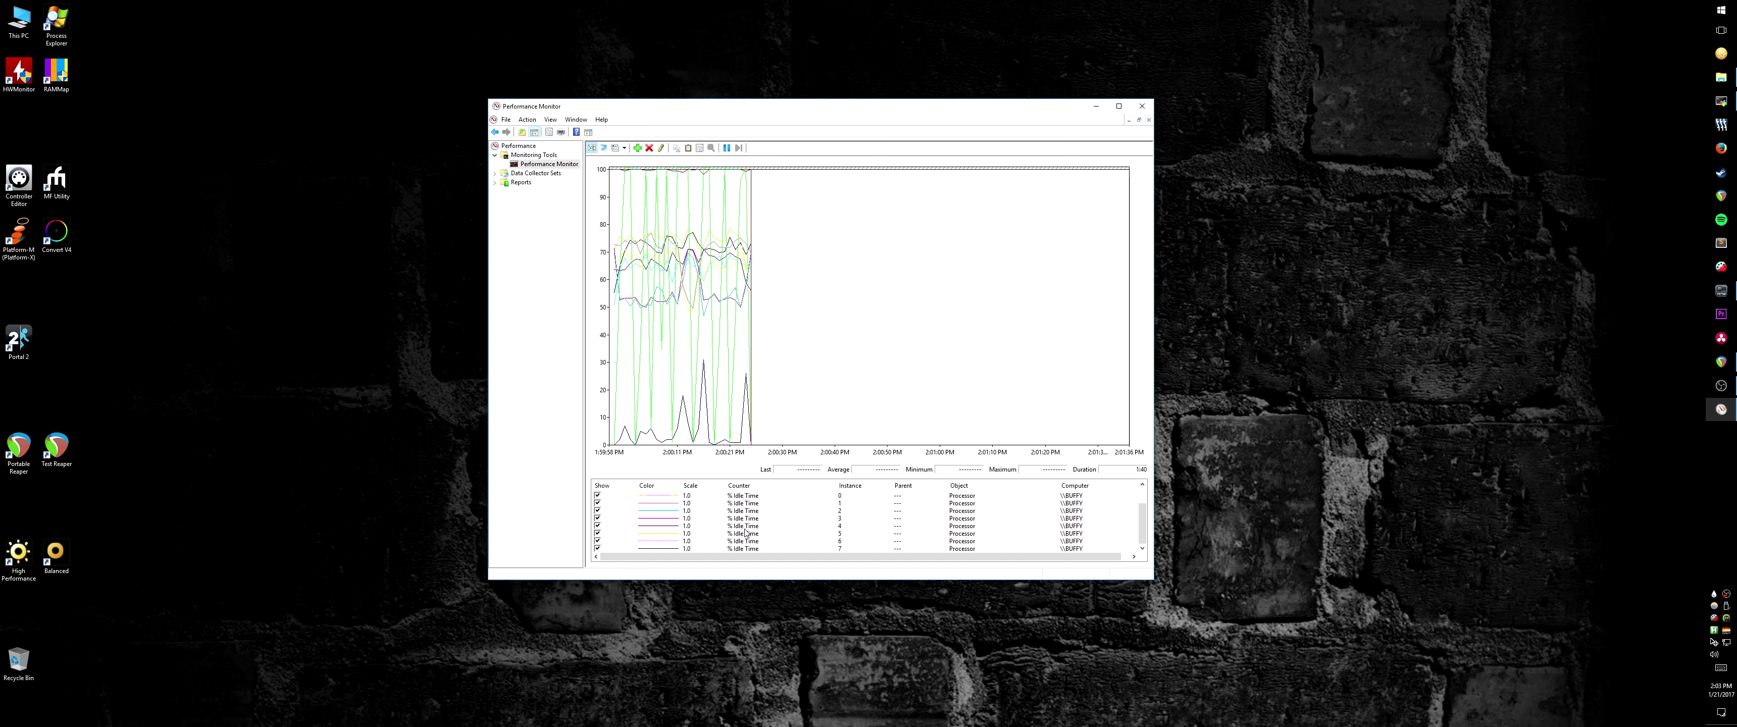
scroll(748, 530, up, 1)
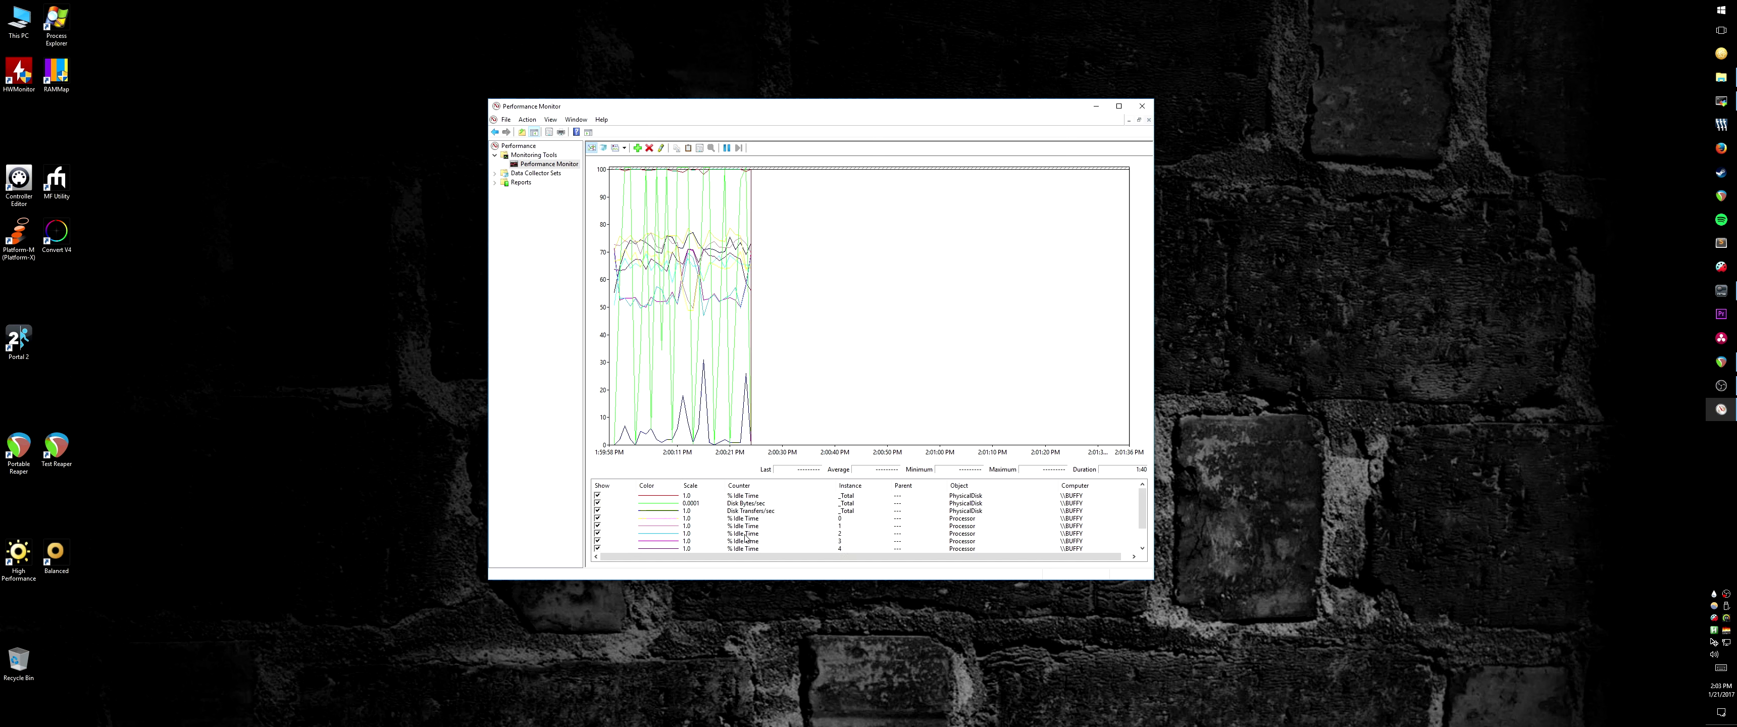
click(697, 503)
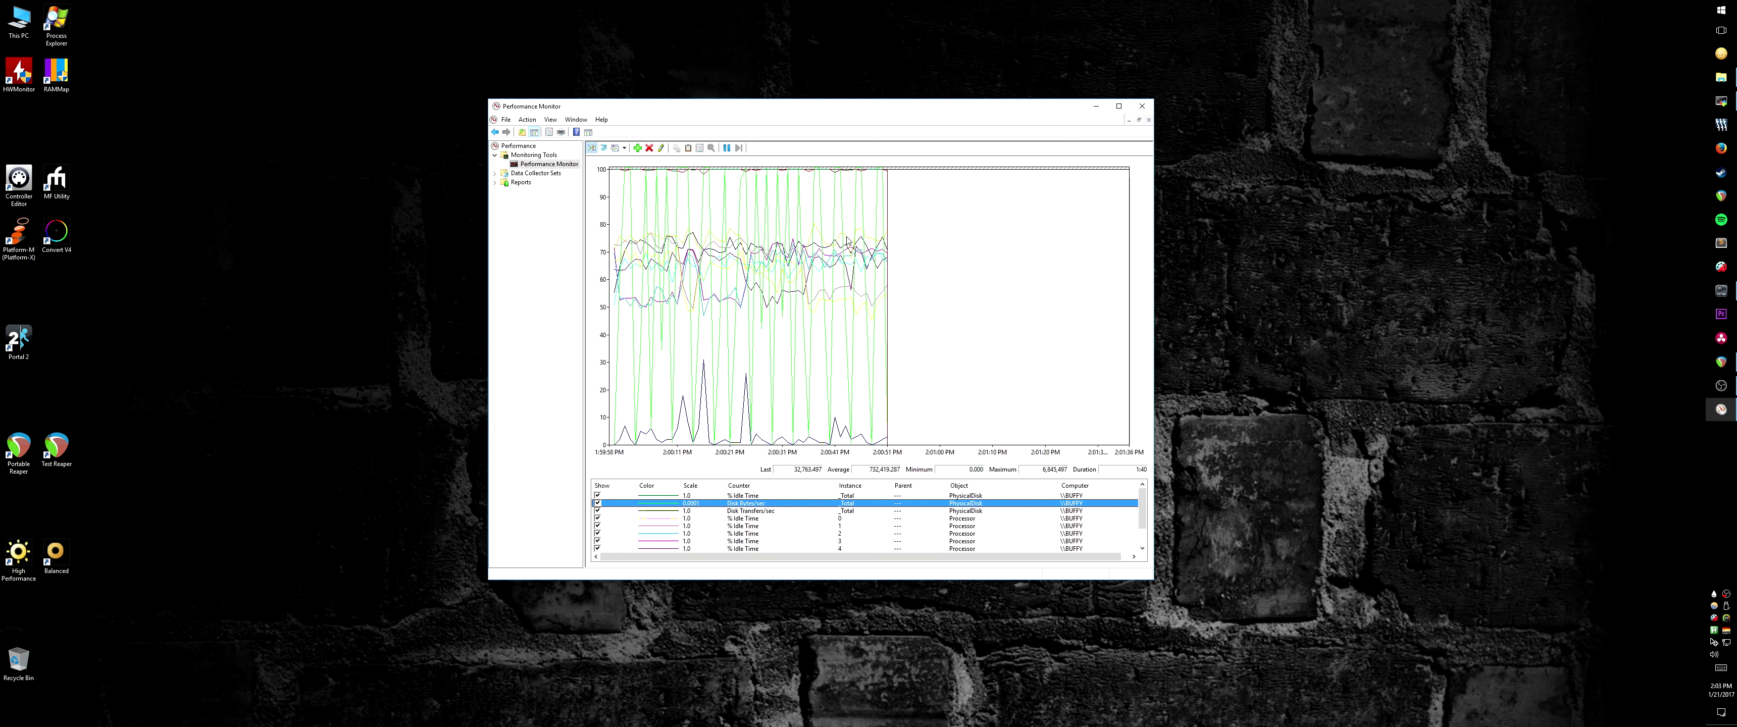
mouse_move(848, 241)
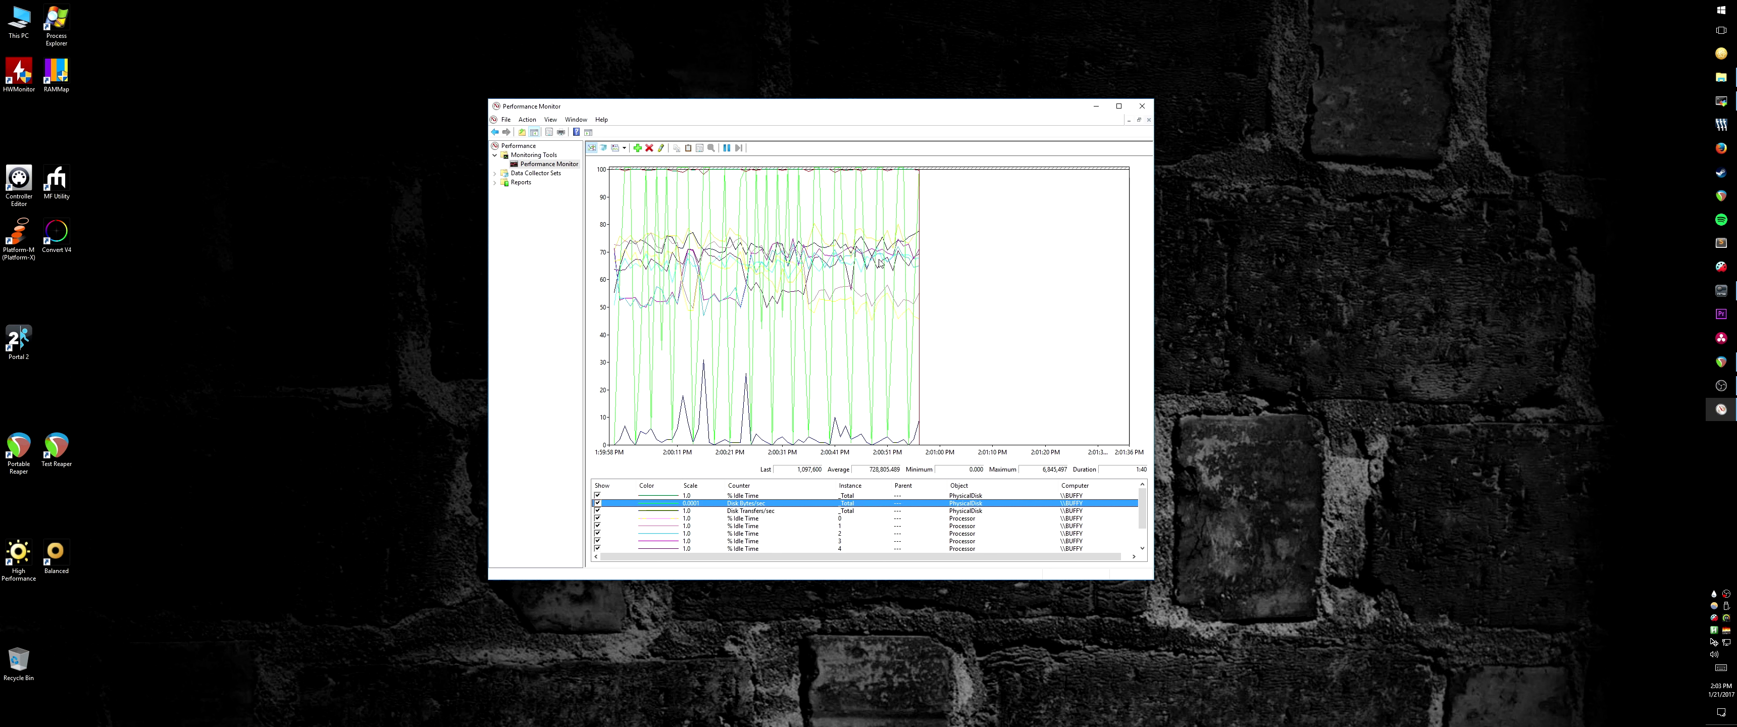
right_click(758, 506)
click(793, 631)
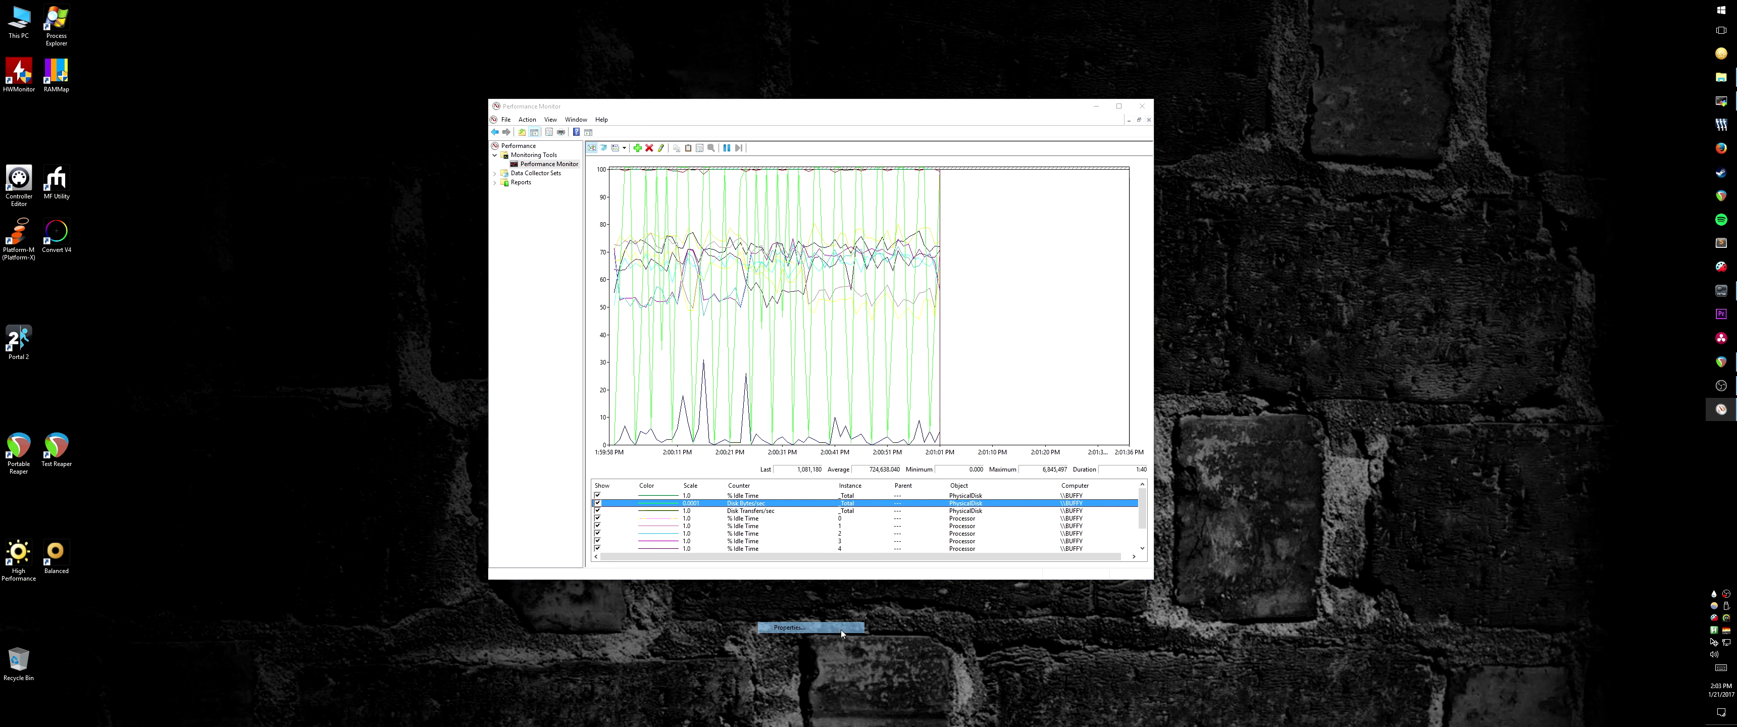
click(665, 348)
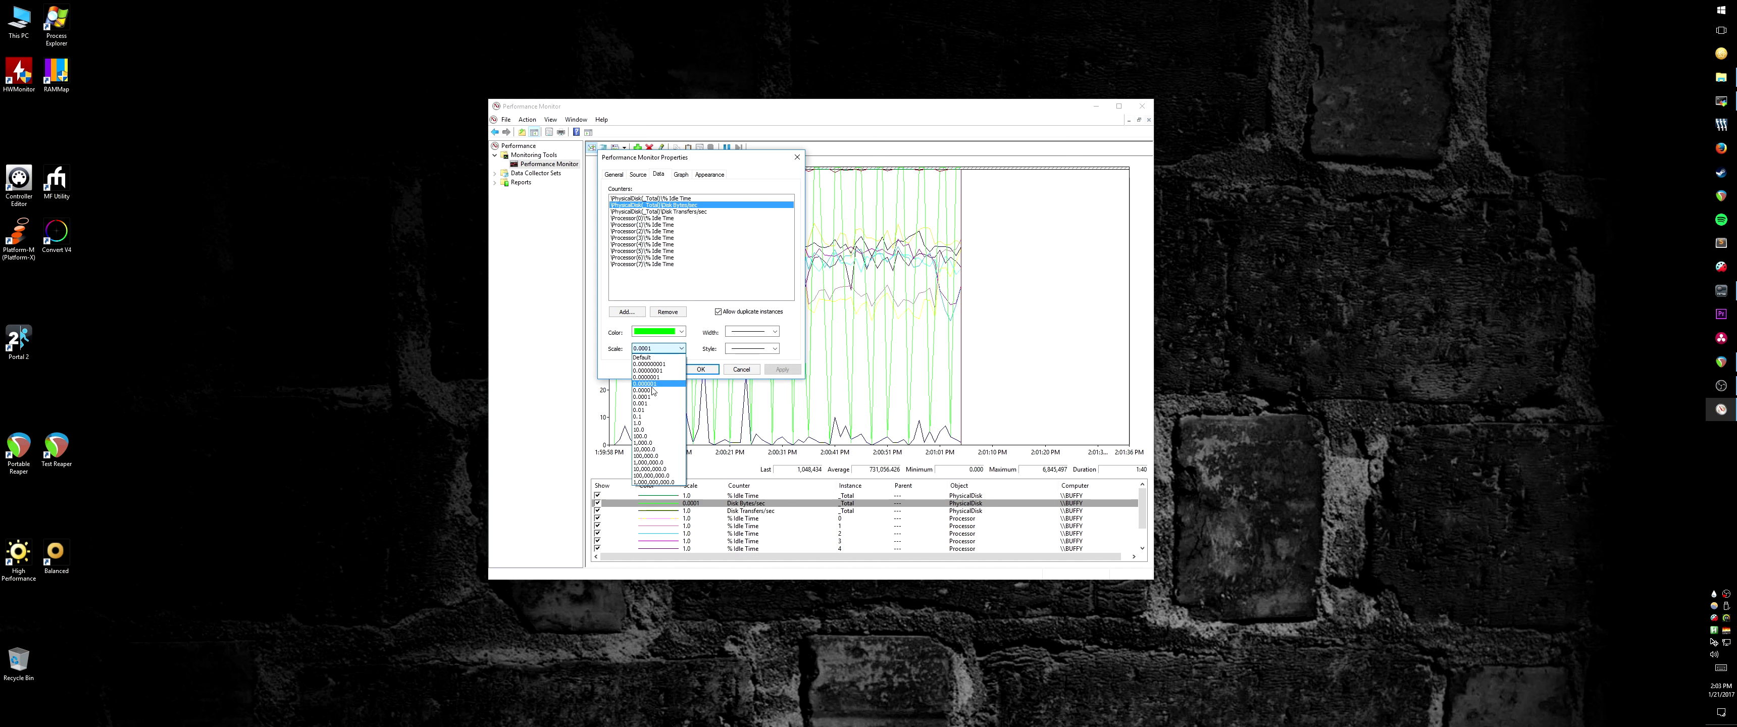
click(713, 368)
click(742, 370)
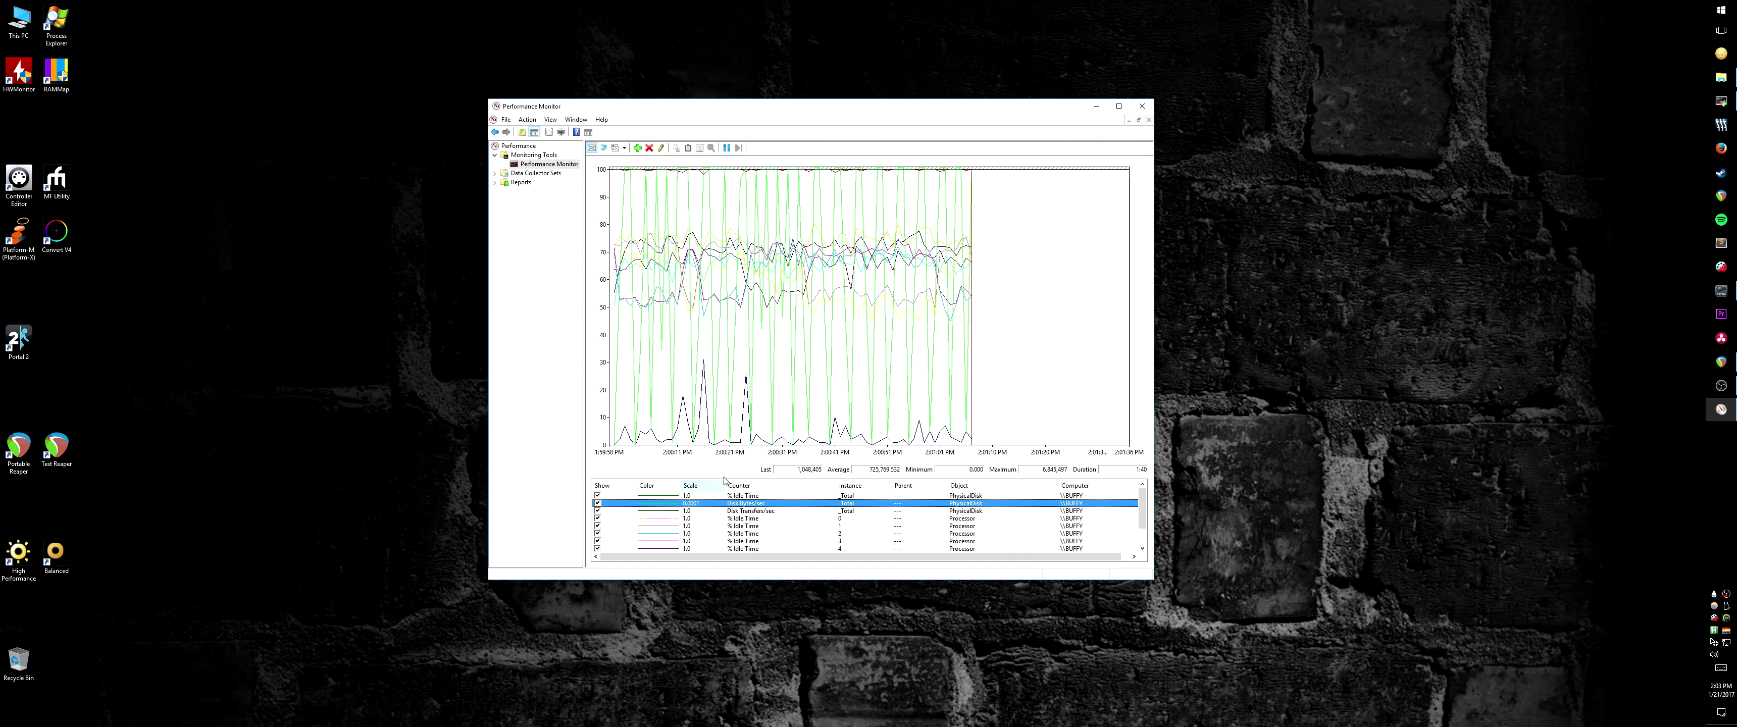
Step: Scale the selected Disk Bytes/sec counter automatically so its line fits the graph
right_click(750, 504)
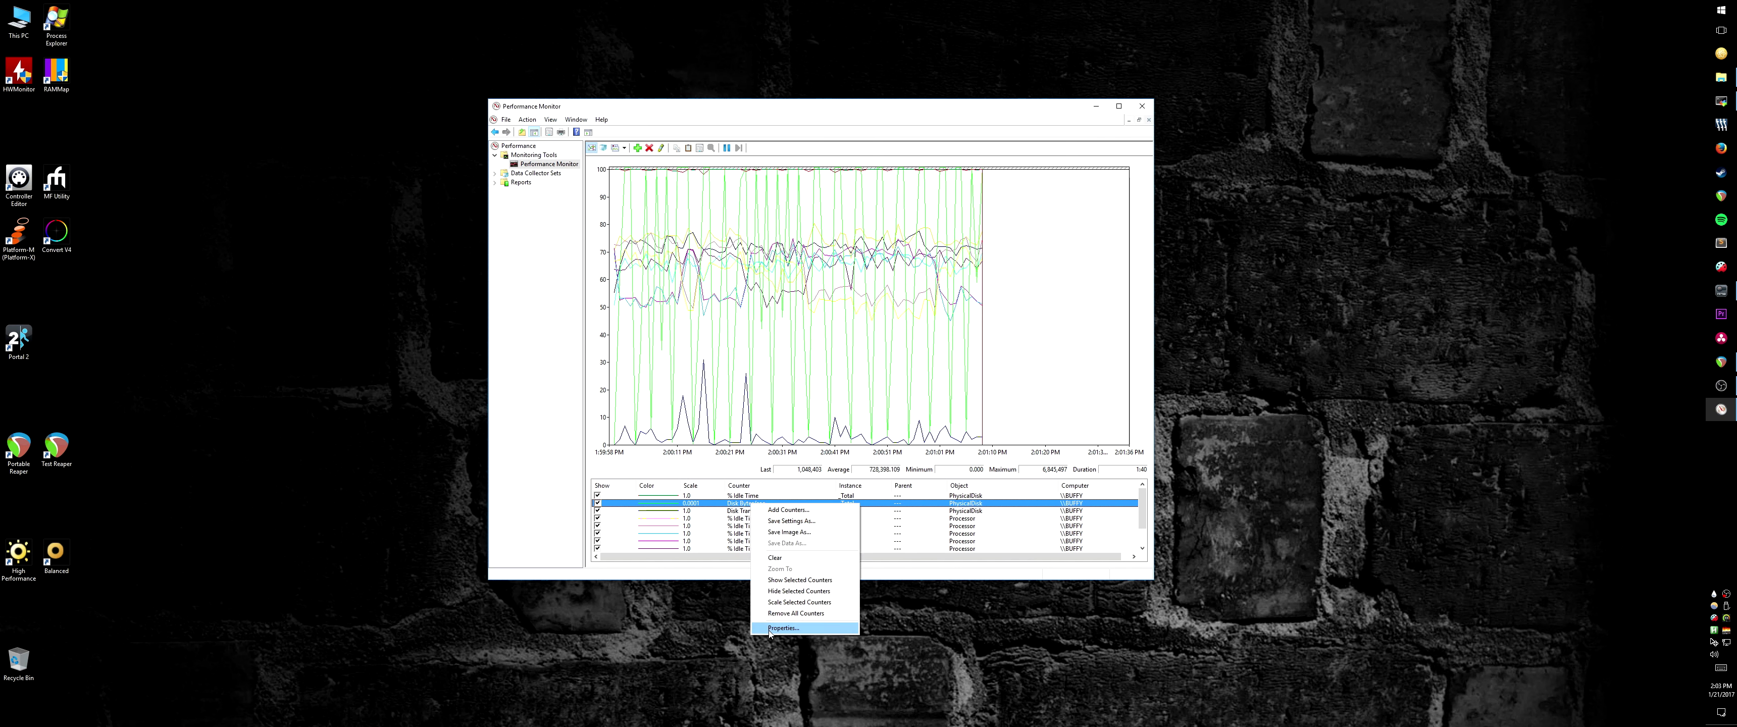
click(786, 603)
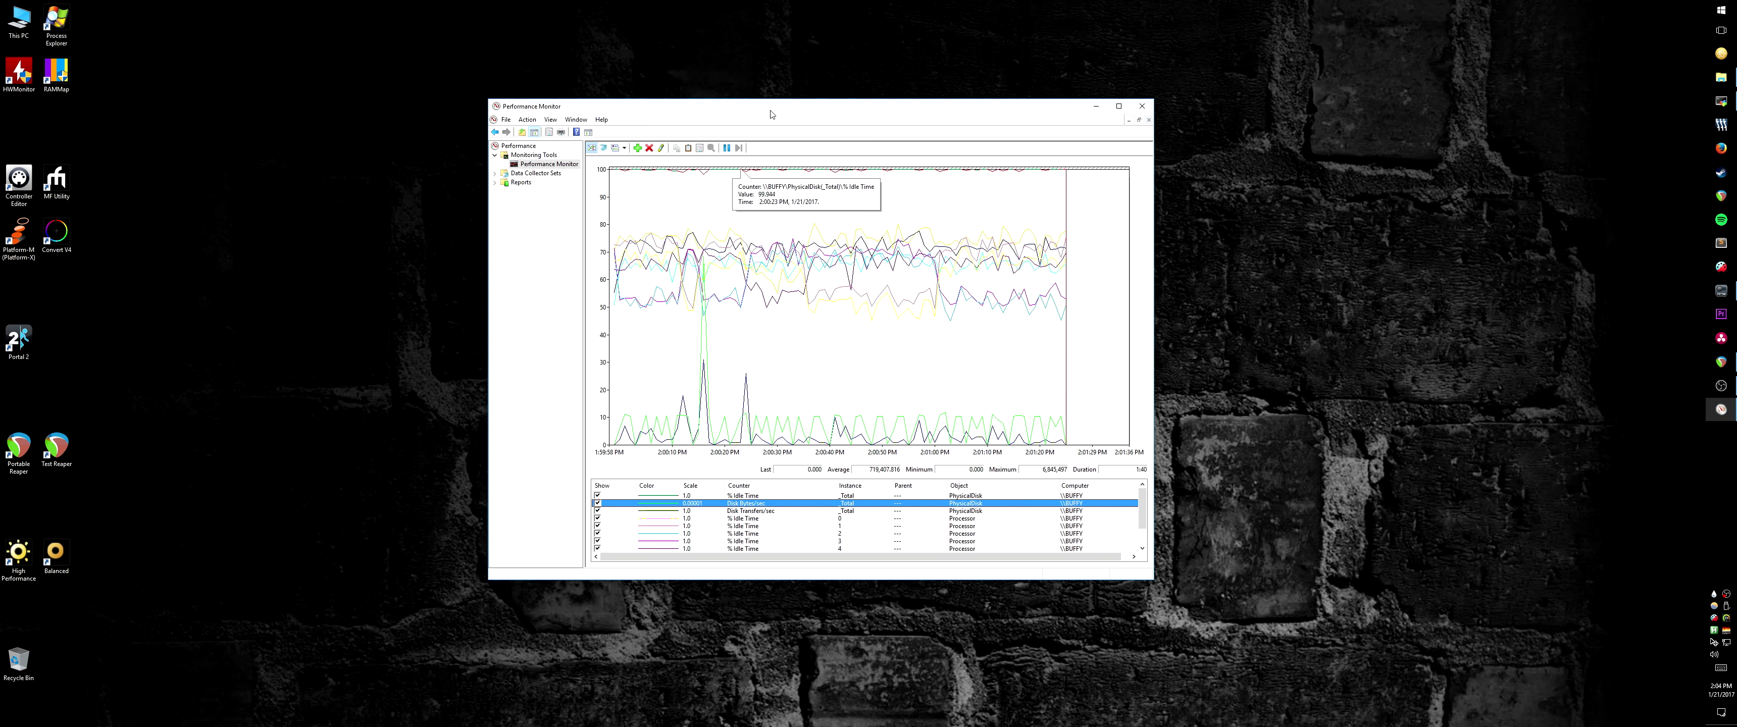
Step: Move the Performance Monitor window aside, then launch Kontakt 5 and position its window beside the graph
drag(764, 108, 1049, 129)
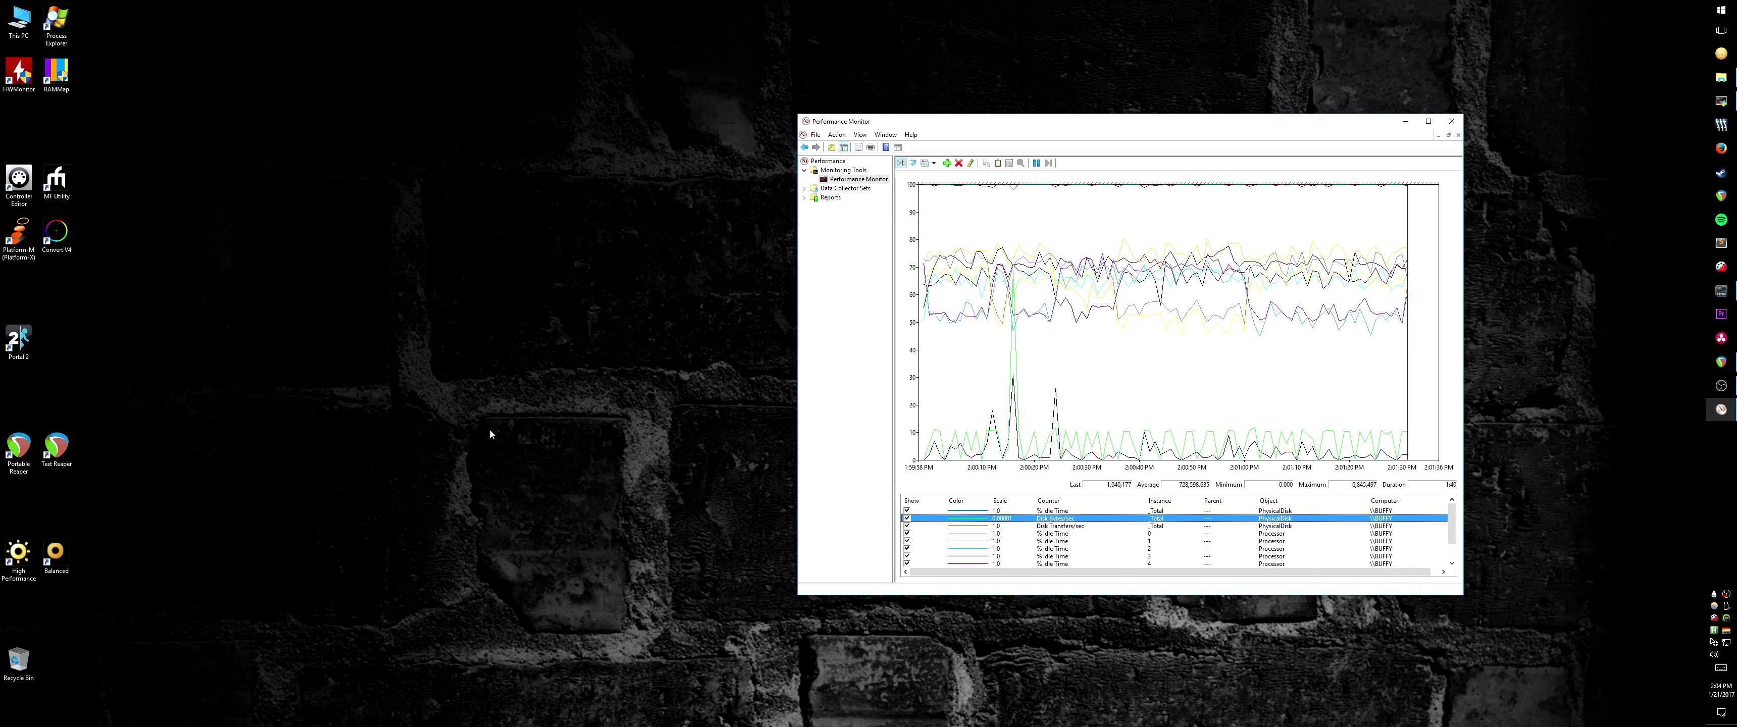
key(super)
text(kont)
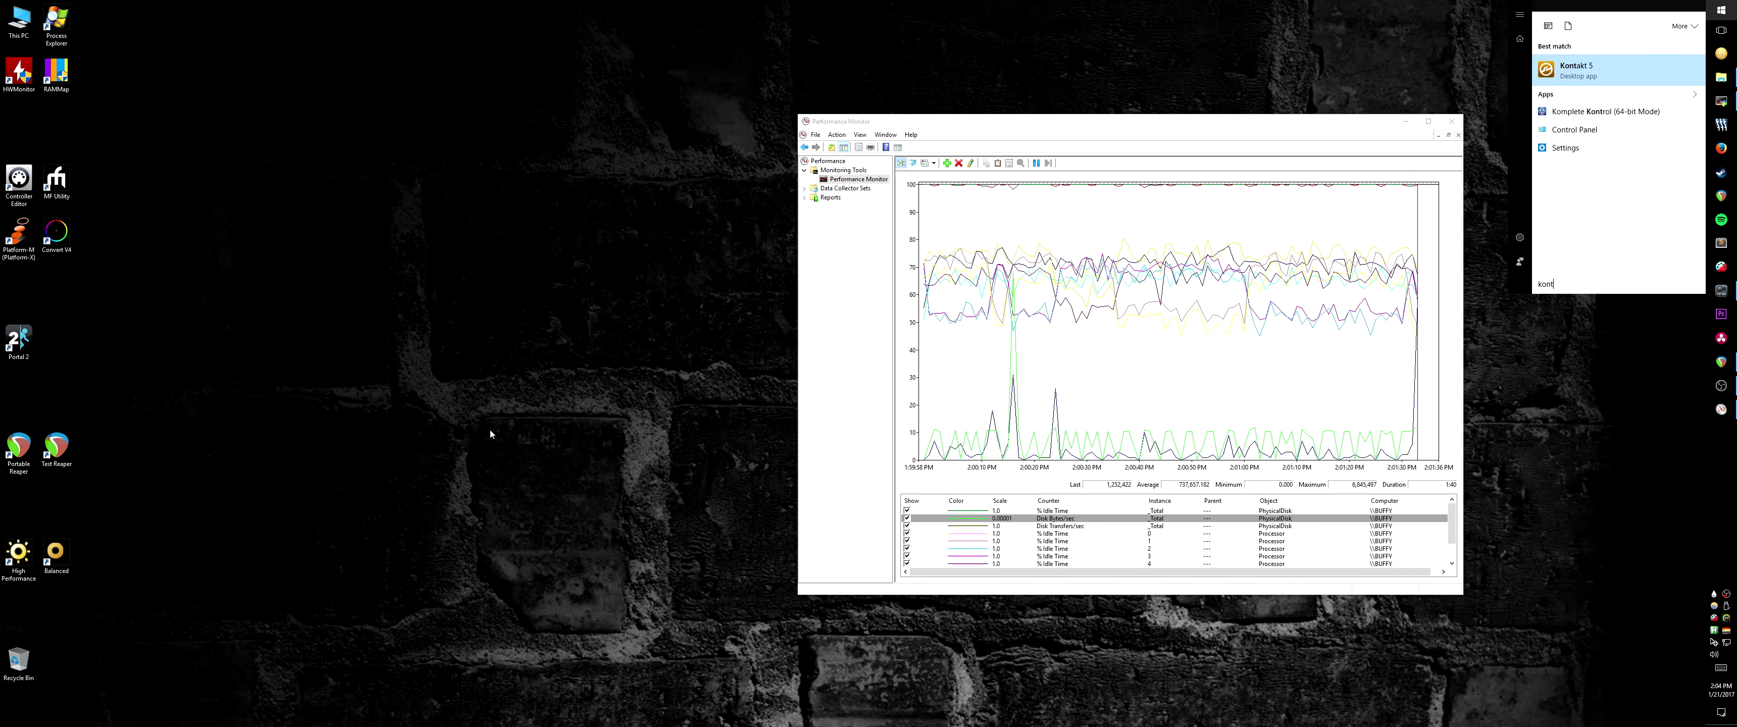
key(Return)
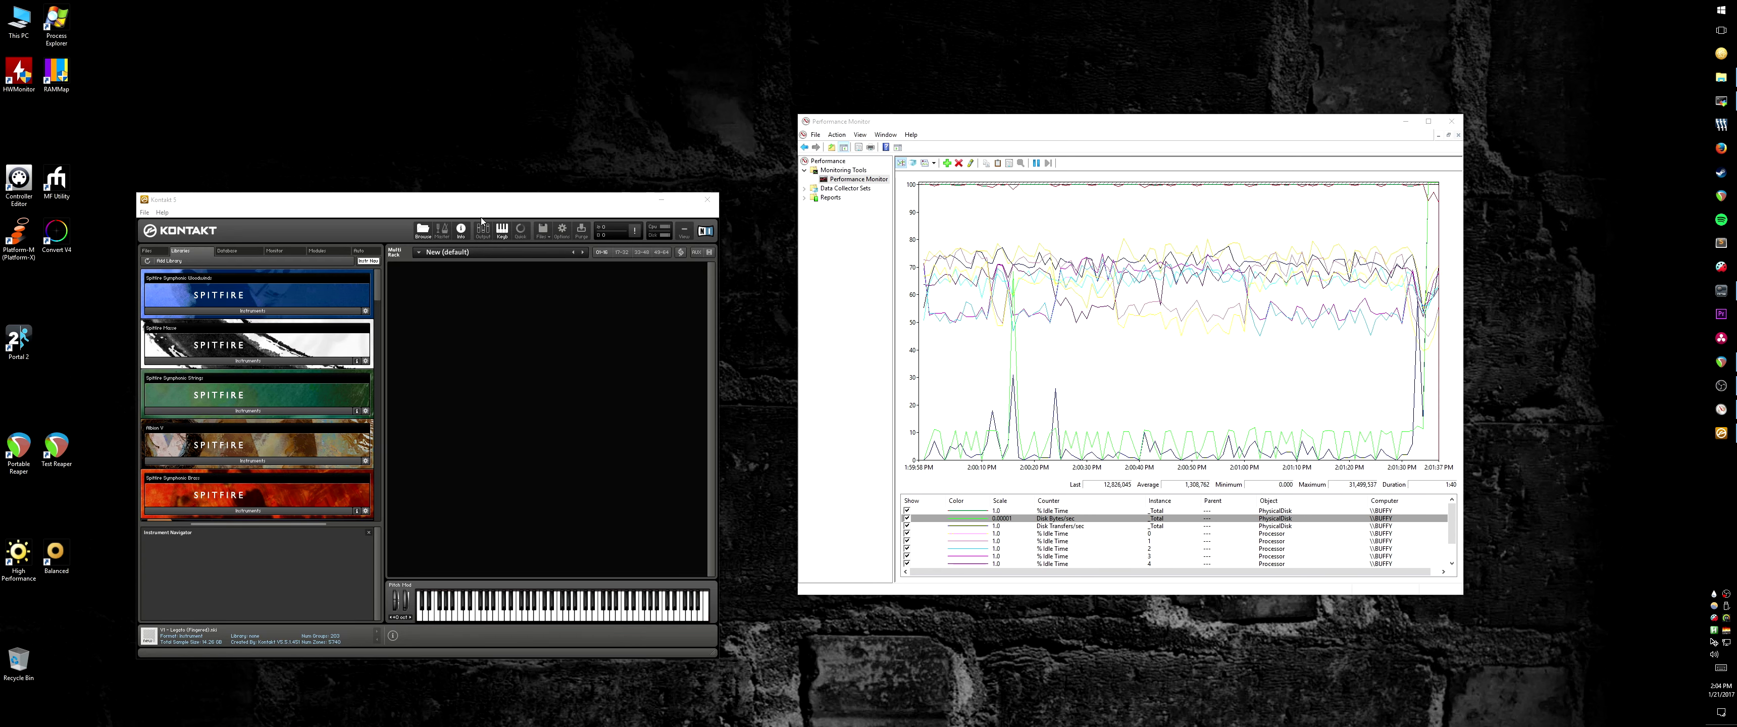
drag(487, 203, 483, 193)
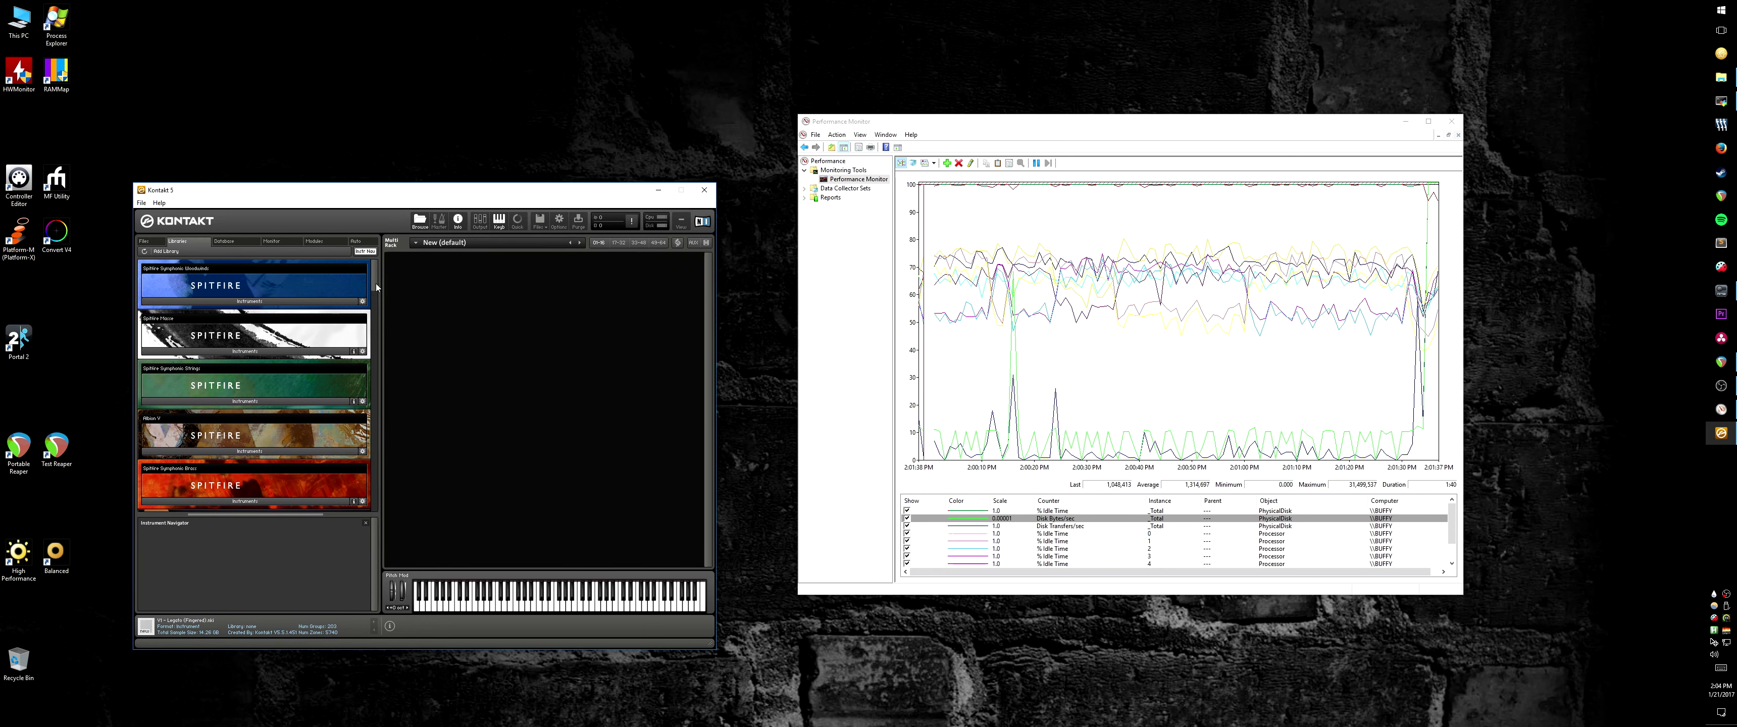
Step: Find the Friedlander library in the Kontakt library list, expand its instruments, and reposition the Kontakt window
scroll(376, 306, down, 3)
scroll(376, 306, down, 10)
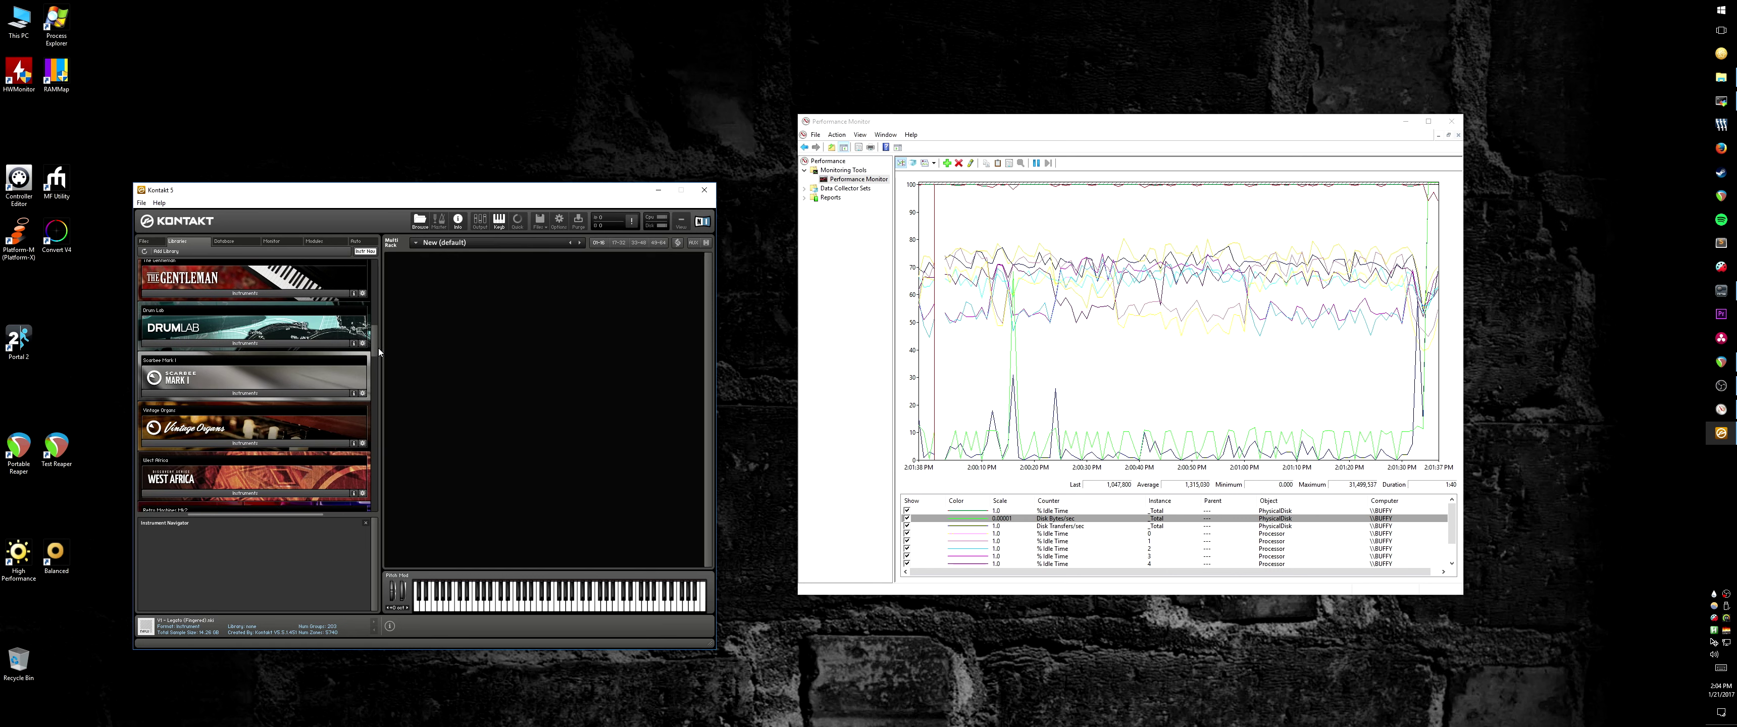
mouse_move(379, 362)
mouse_down()
mouse_move(382, 424)
mouse_move(375, 383)
mouse_up()
click(245, 357)
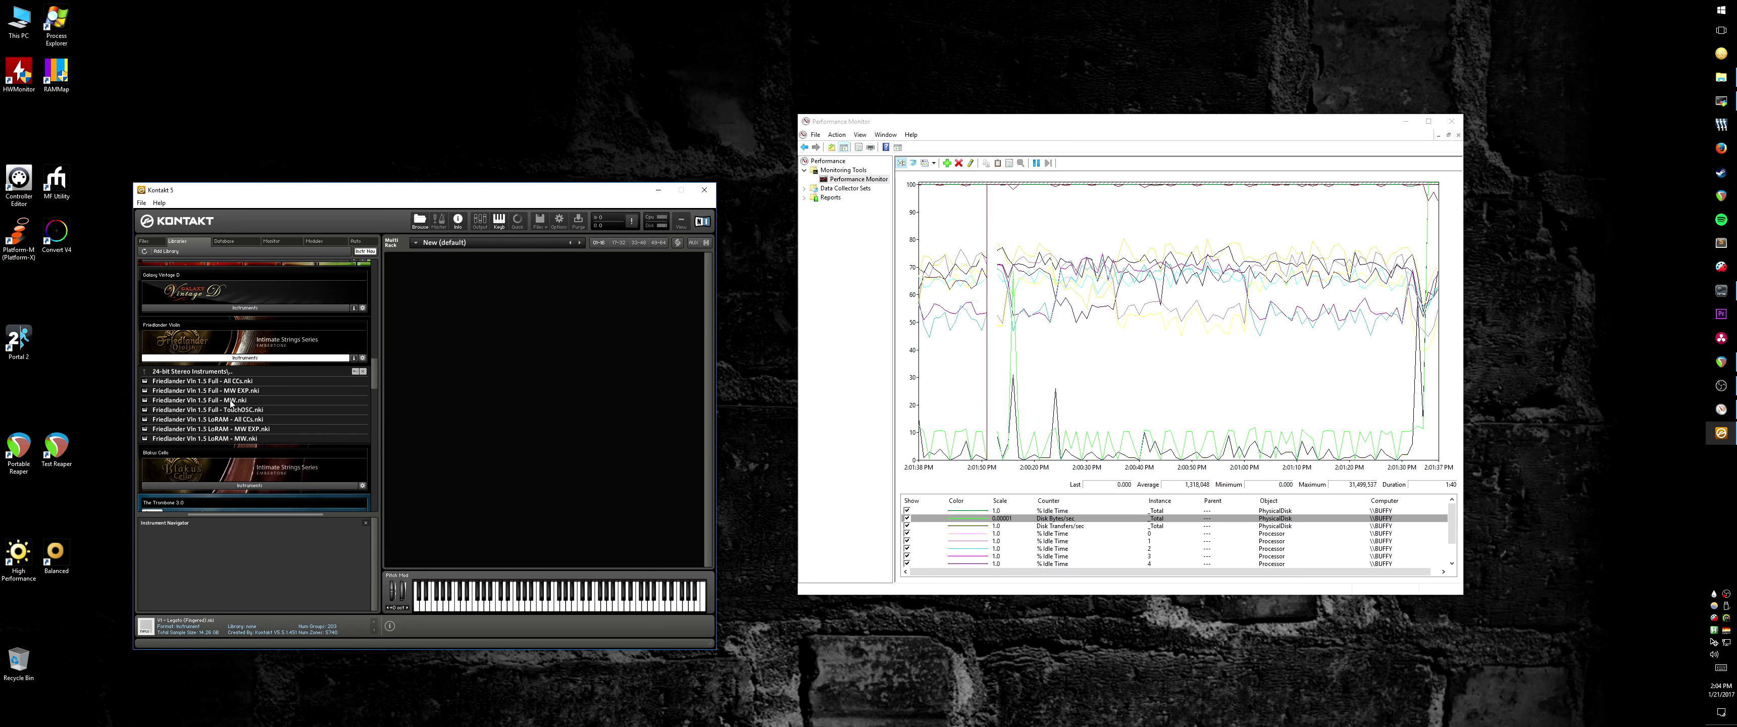
drag(572, 195, 591, 179)
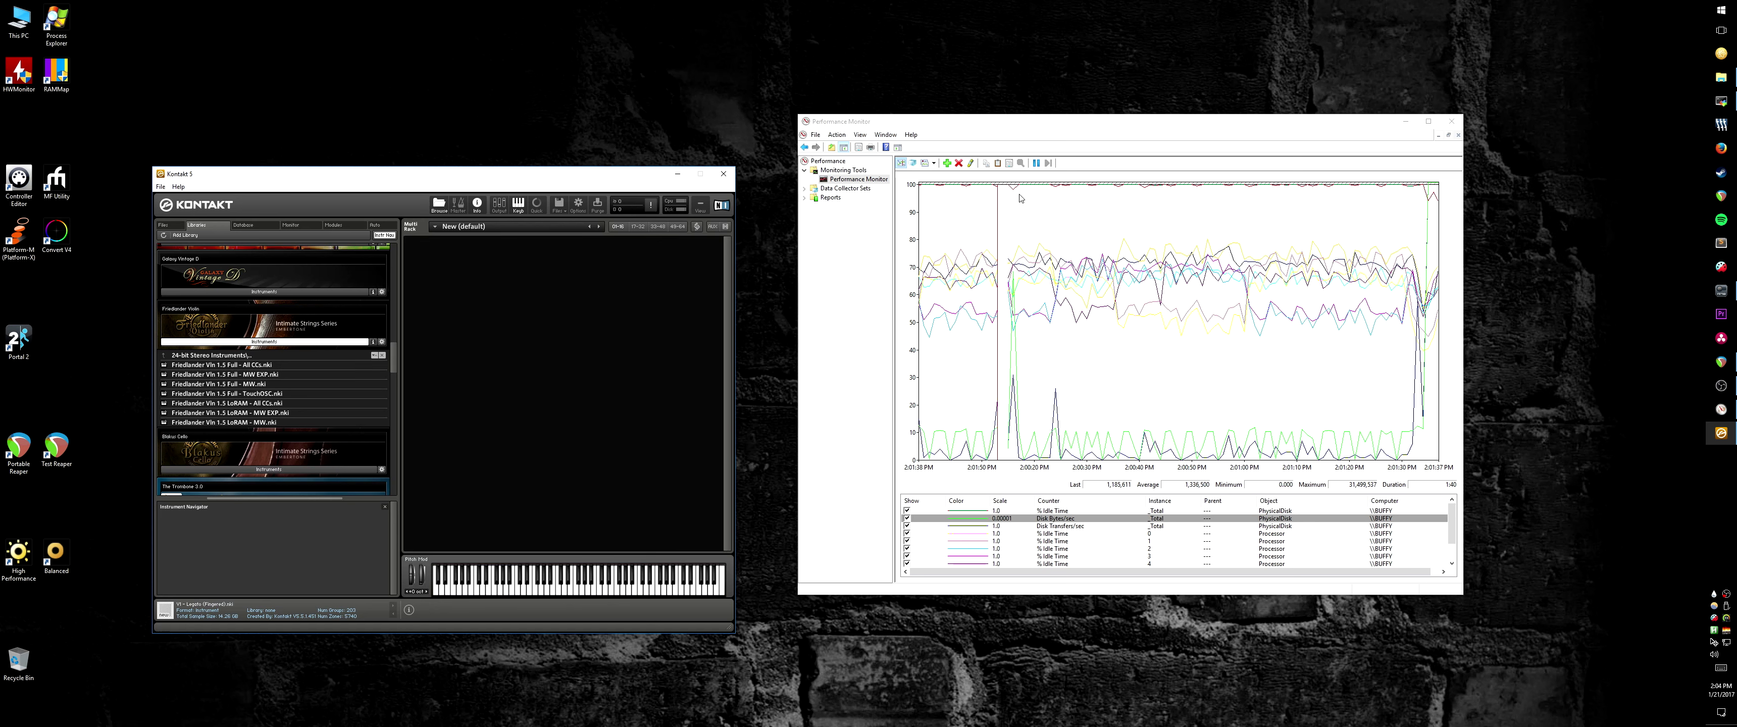
Step: Clear the performance graph and load the Friedlander Vln 1.5 Full - MW.nki instrument in Kontakt
right_click(1029, 236)
click(1072, 289)
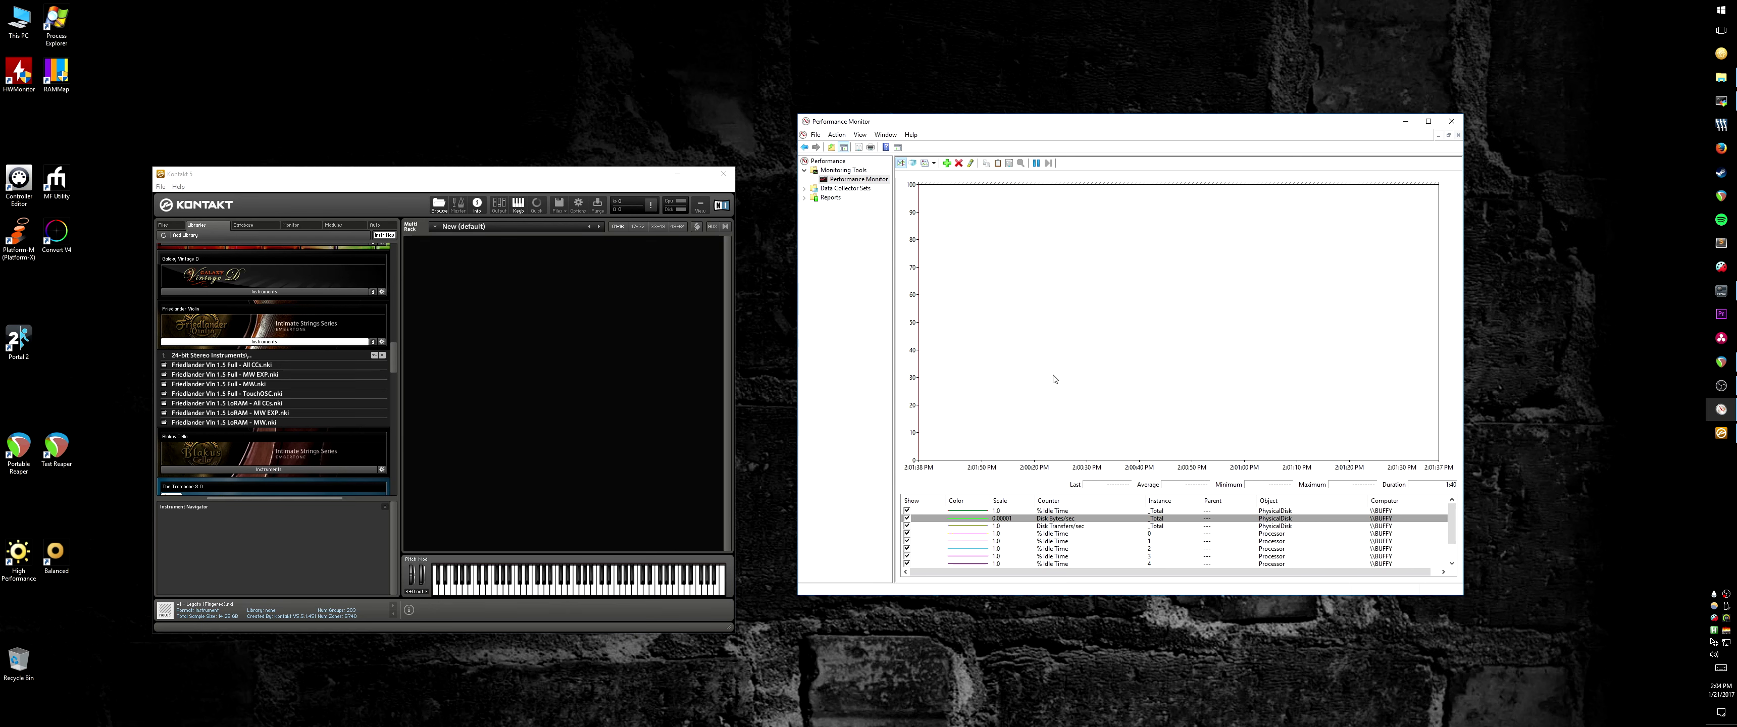
double_click(239, 390)
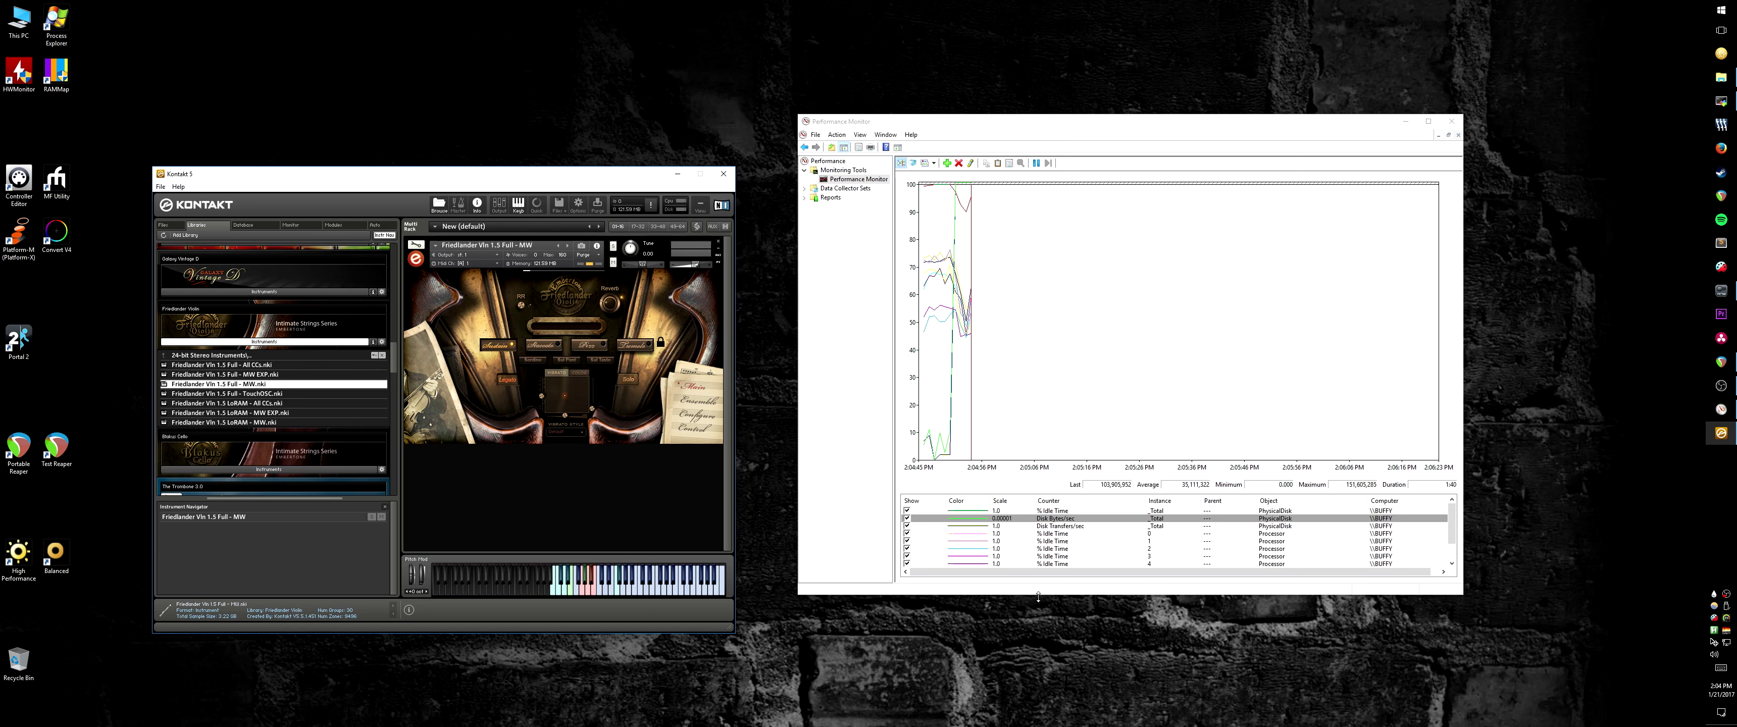
Step: Scale the PhysicalDisk Disk Bytes/sec and Disk Transfers/sec counters together to fit the graph
click(952, 390)
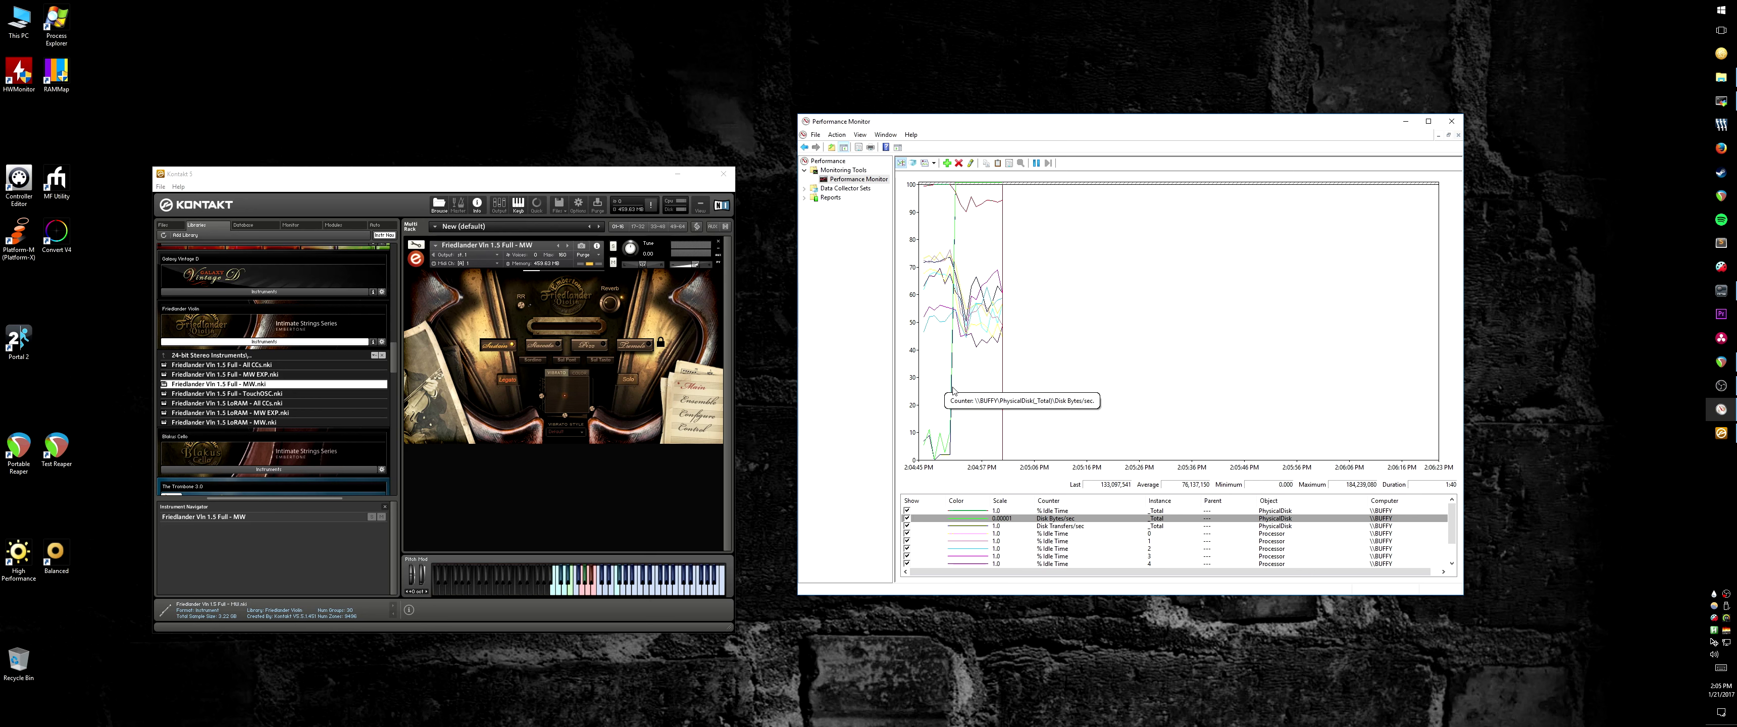
ctrl+click(1064, 527)
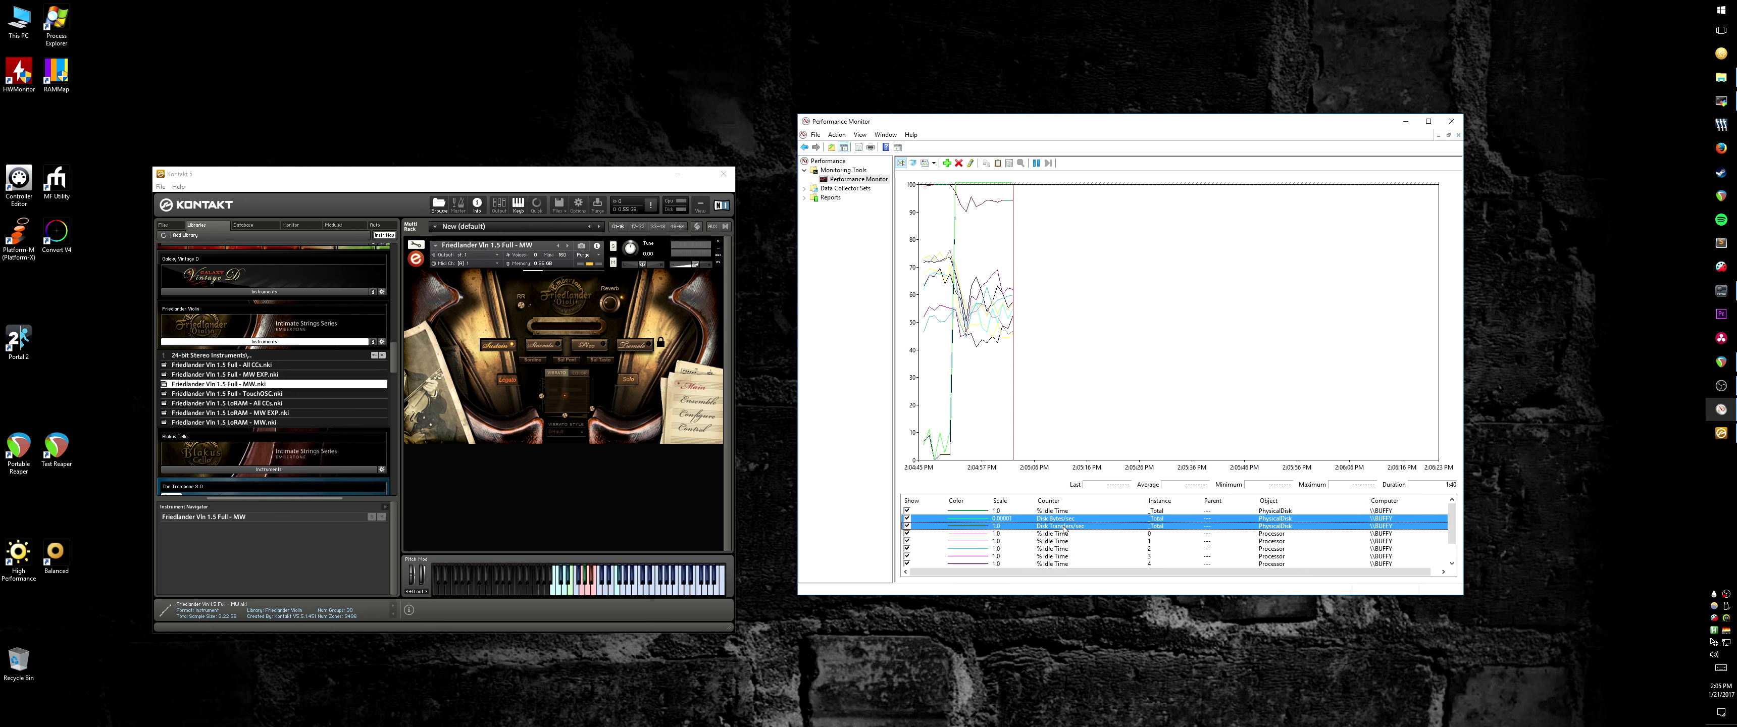
right_click(1064, 527)
click(1092, 626)
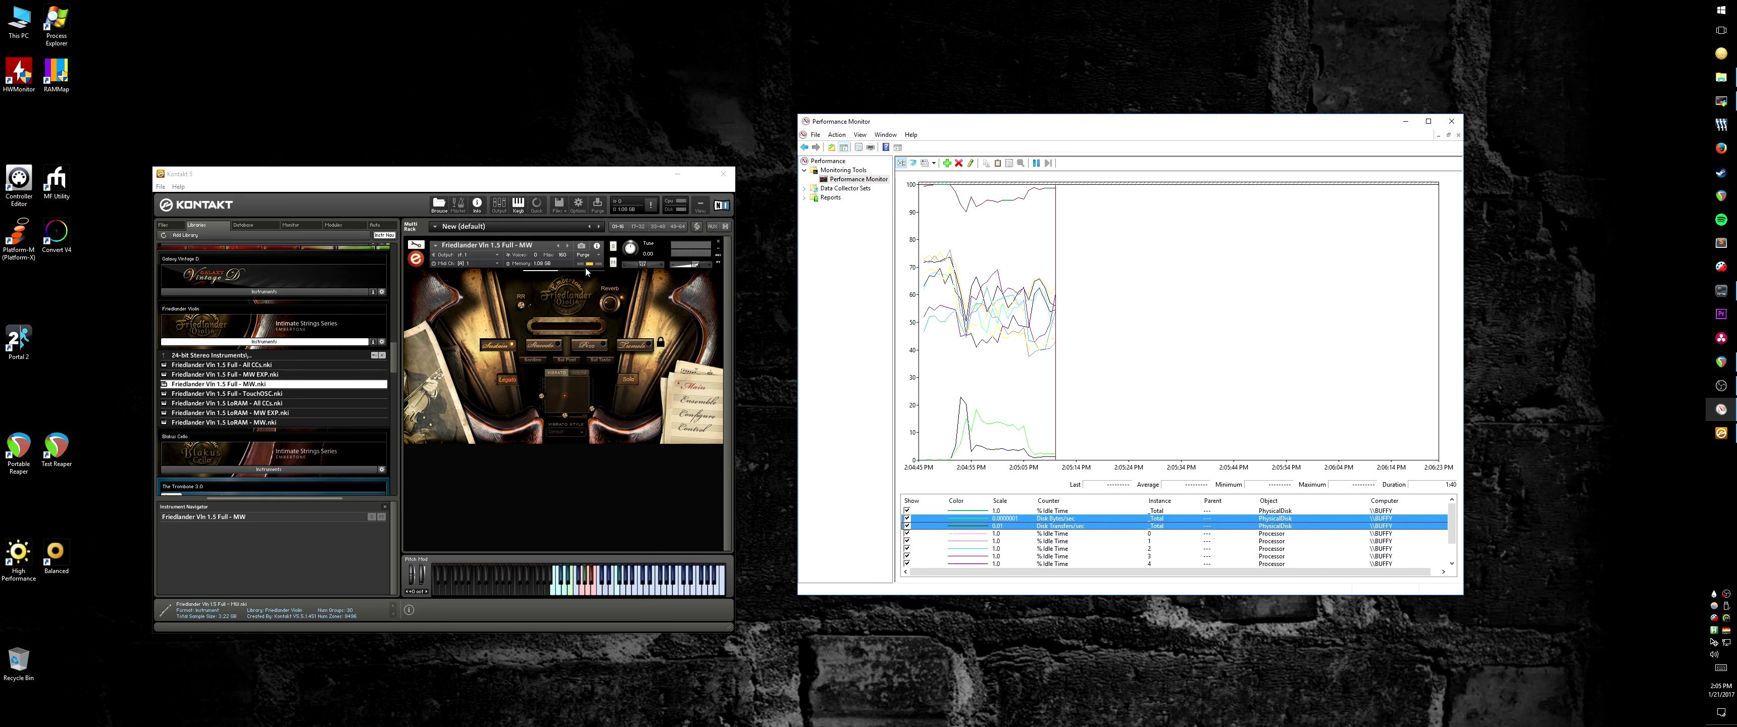
Step: Freeze the graph and examine the PhysicalDisk % Idle Time dips and the Disk Bytes/sec peak from the instrument load
click(972, 203)
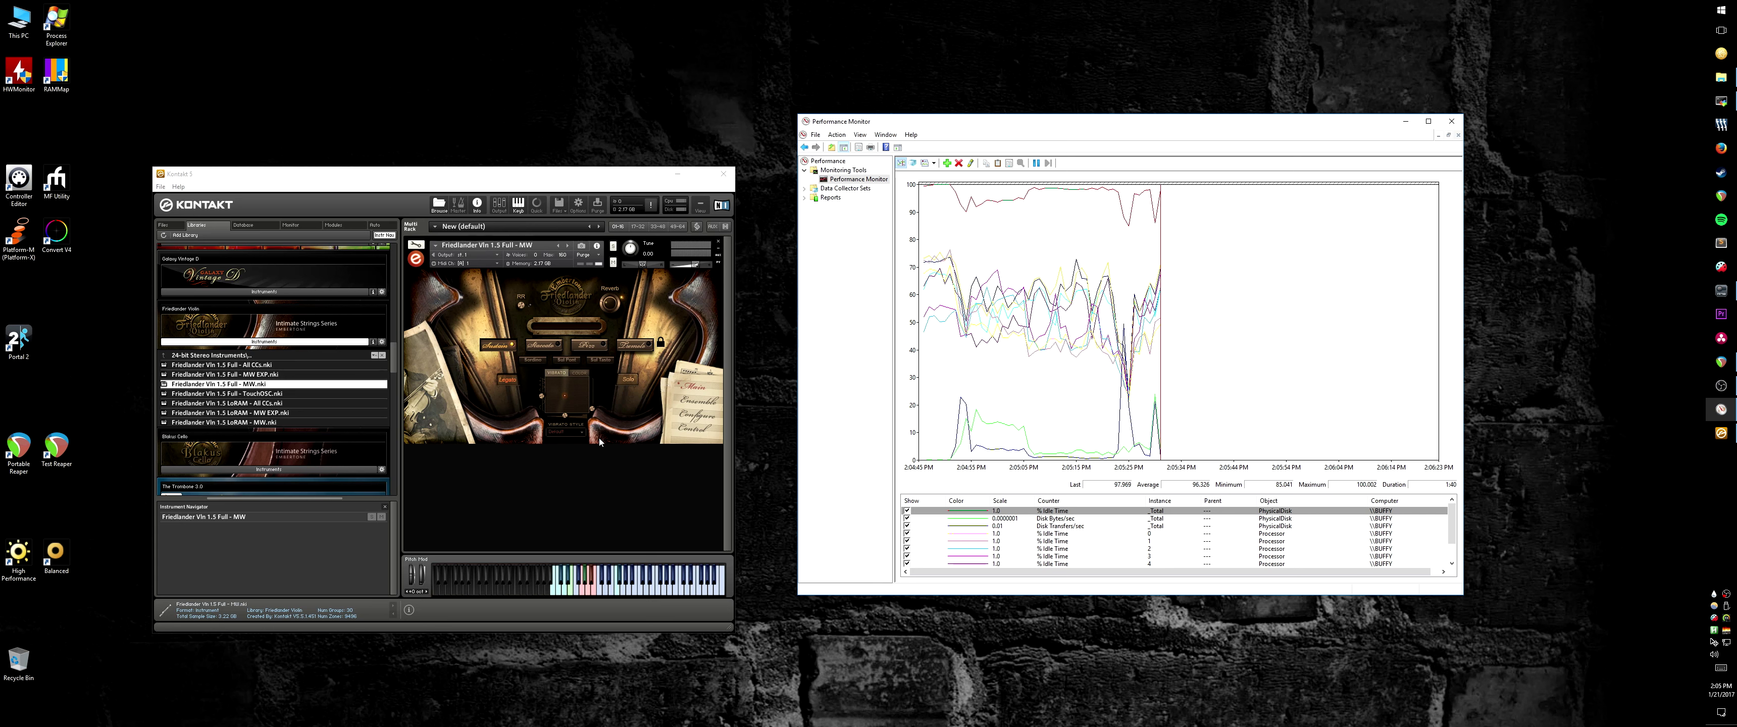
click(1037, 163)
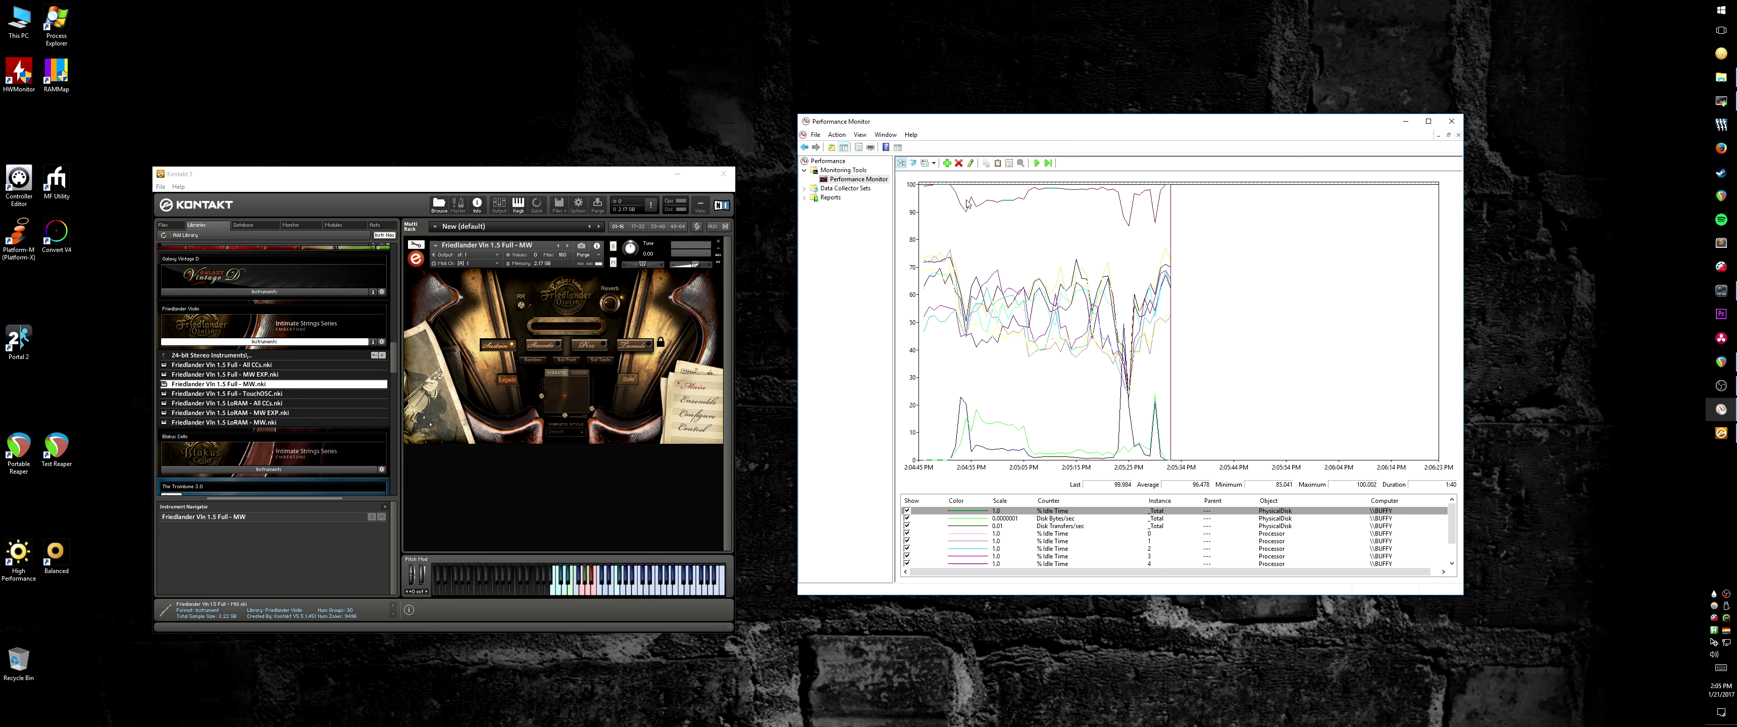
mouse_move(974, 201)
mouse_move(1130, 225)
mouse_move(963, 402)
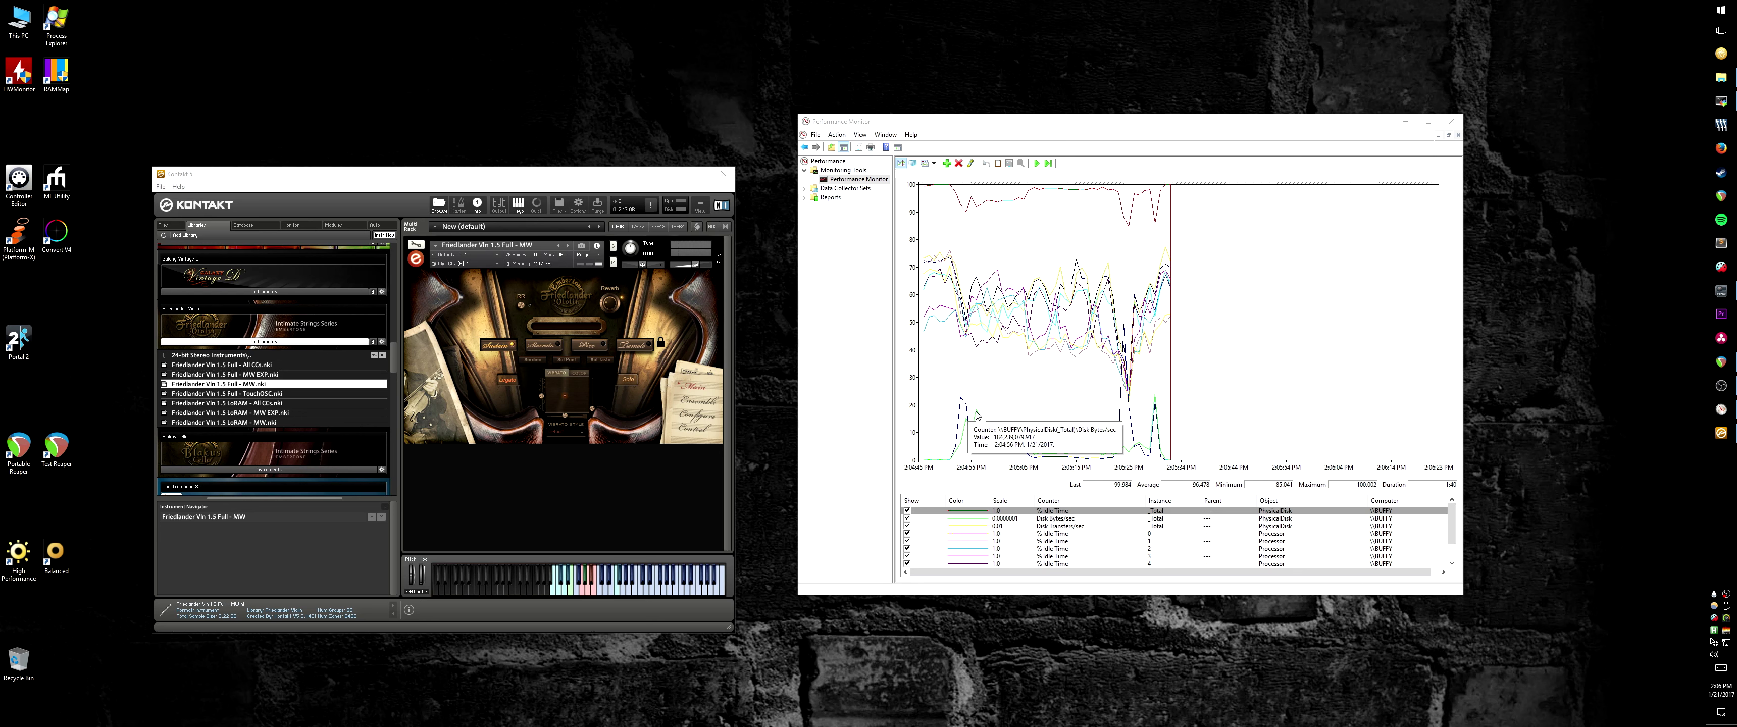
Step: Hide the PhysicalDisk Disk Bytes/sec and Disk Transfers/sec counters so that only % Idle Time remains shown for the disk
click(958, 410)
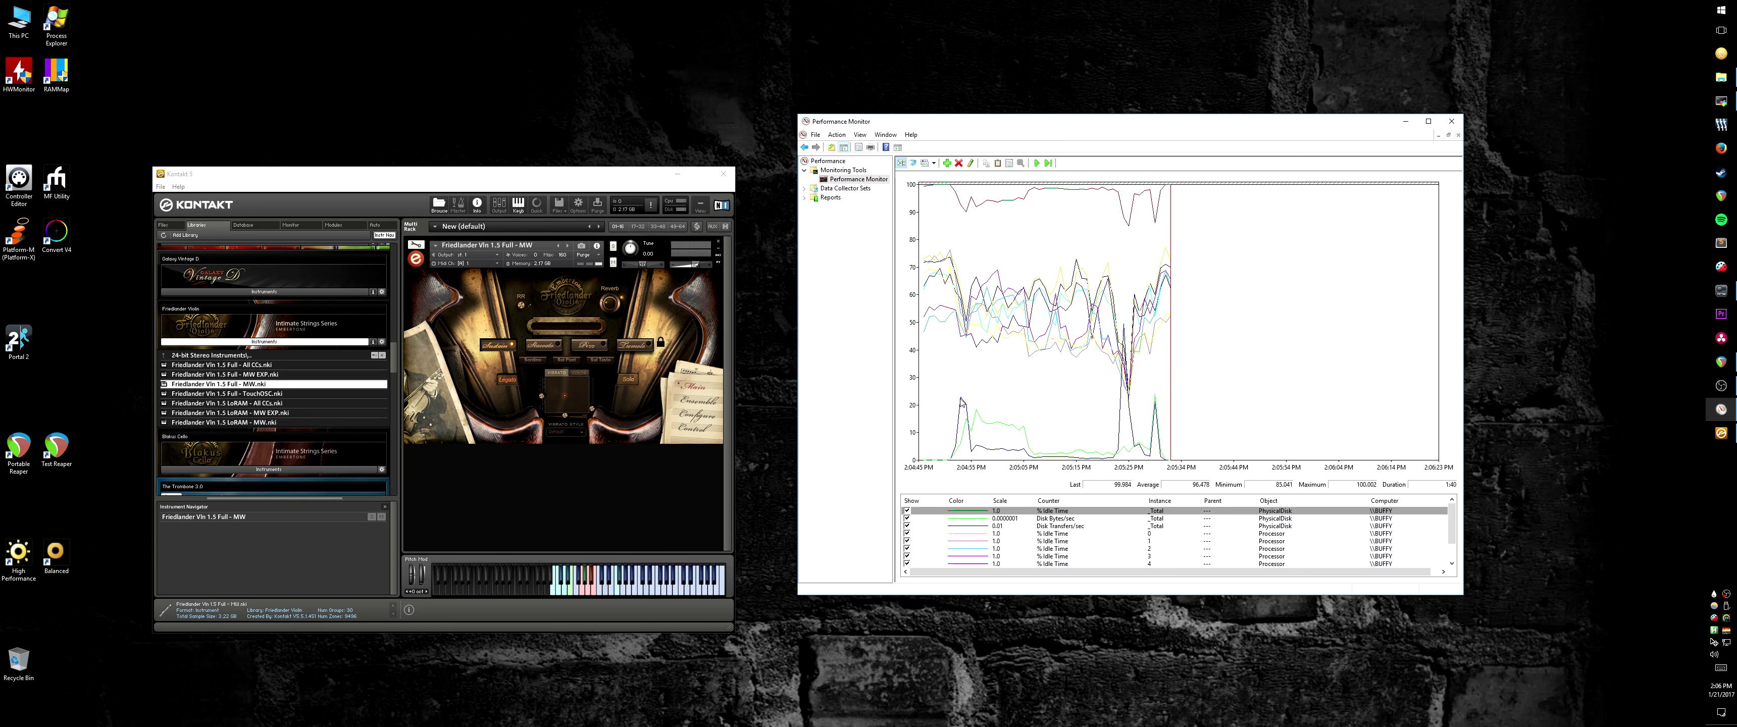
click(961, 402)
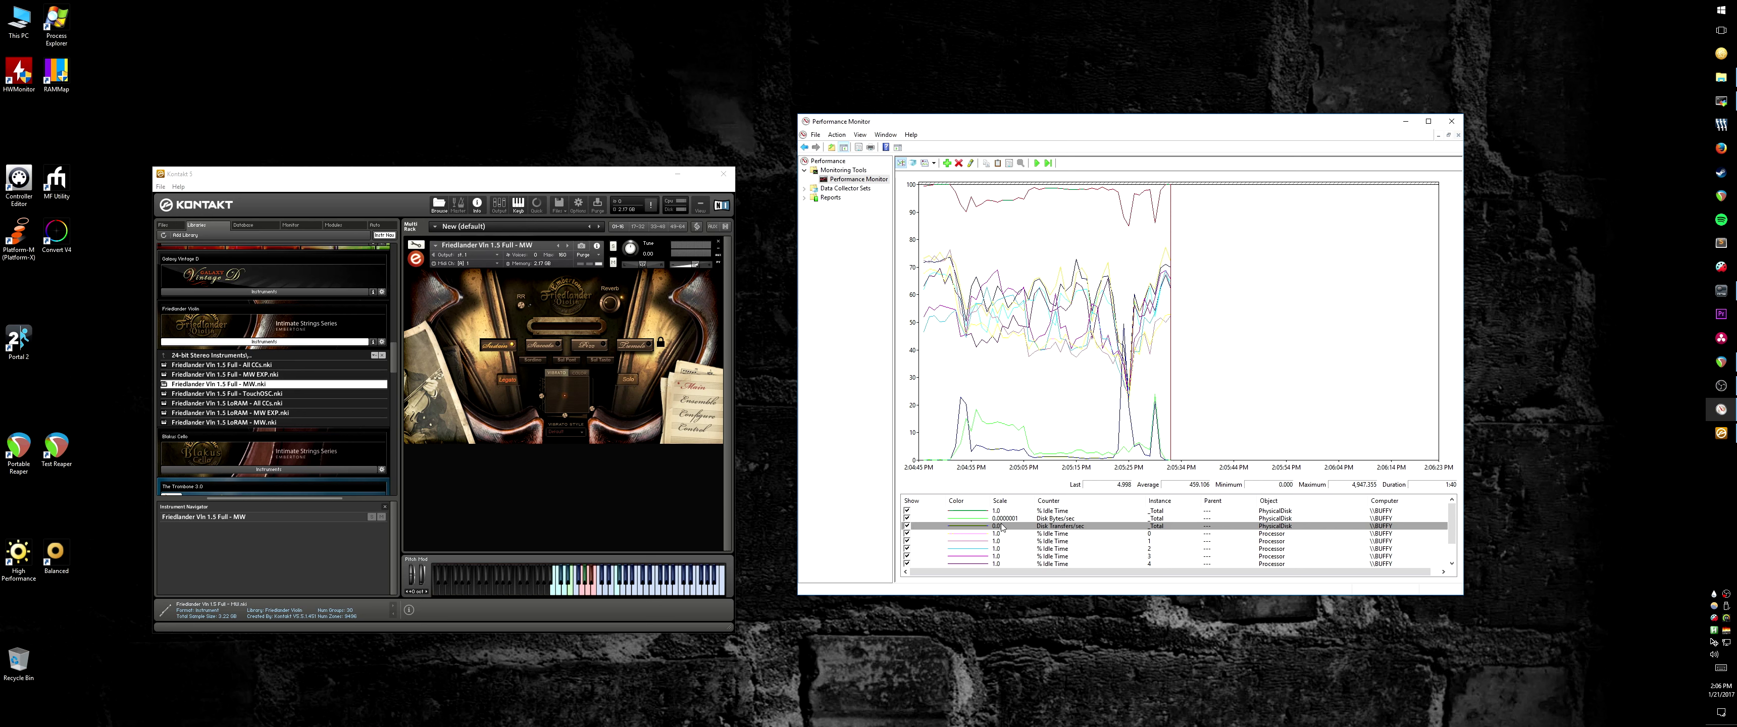
shift+click(1052, 512)
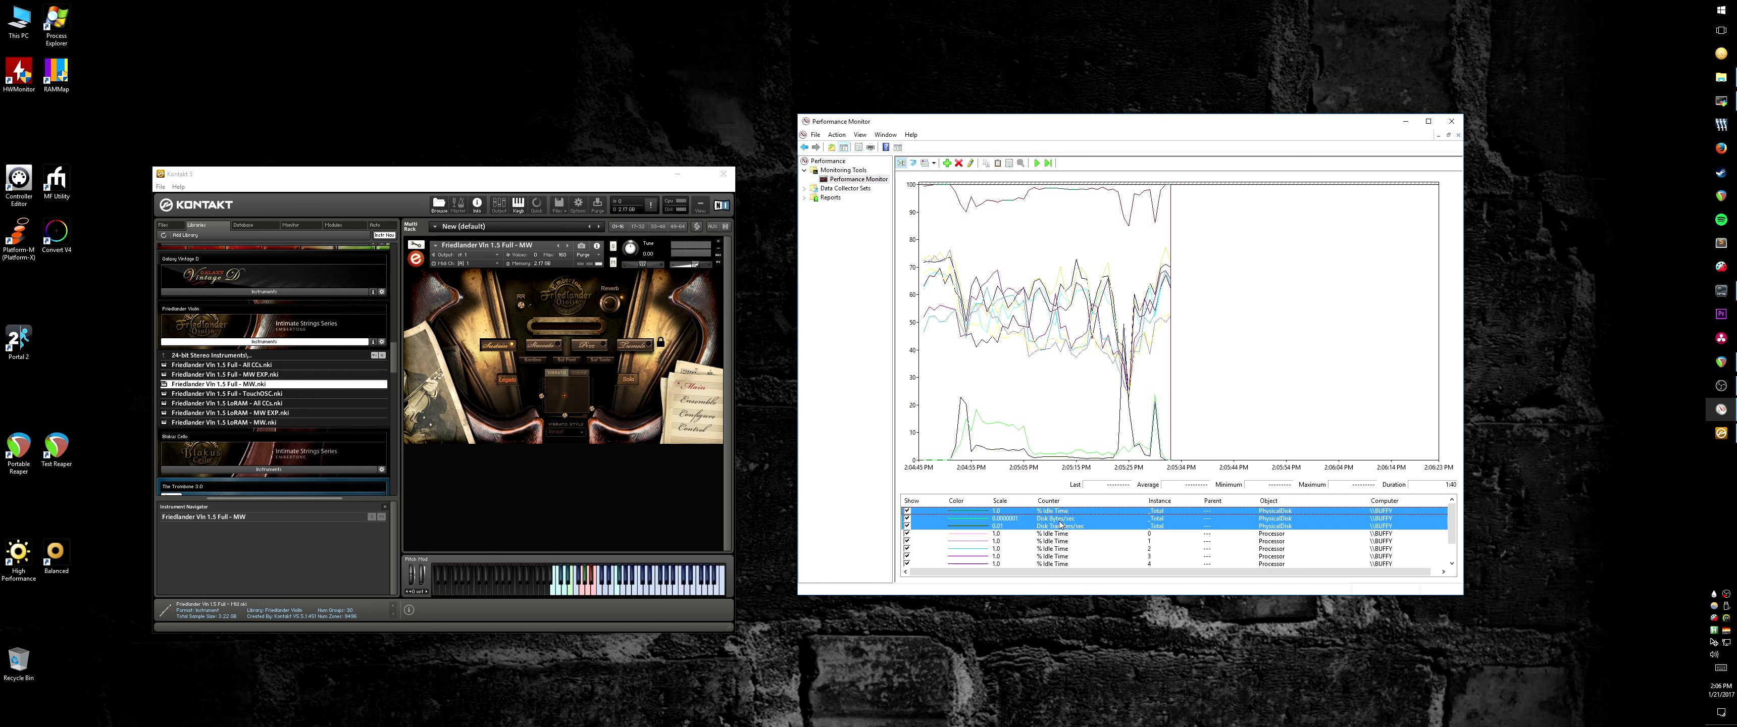
right_click(1060, 520)
click(1103, 608)
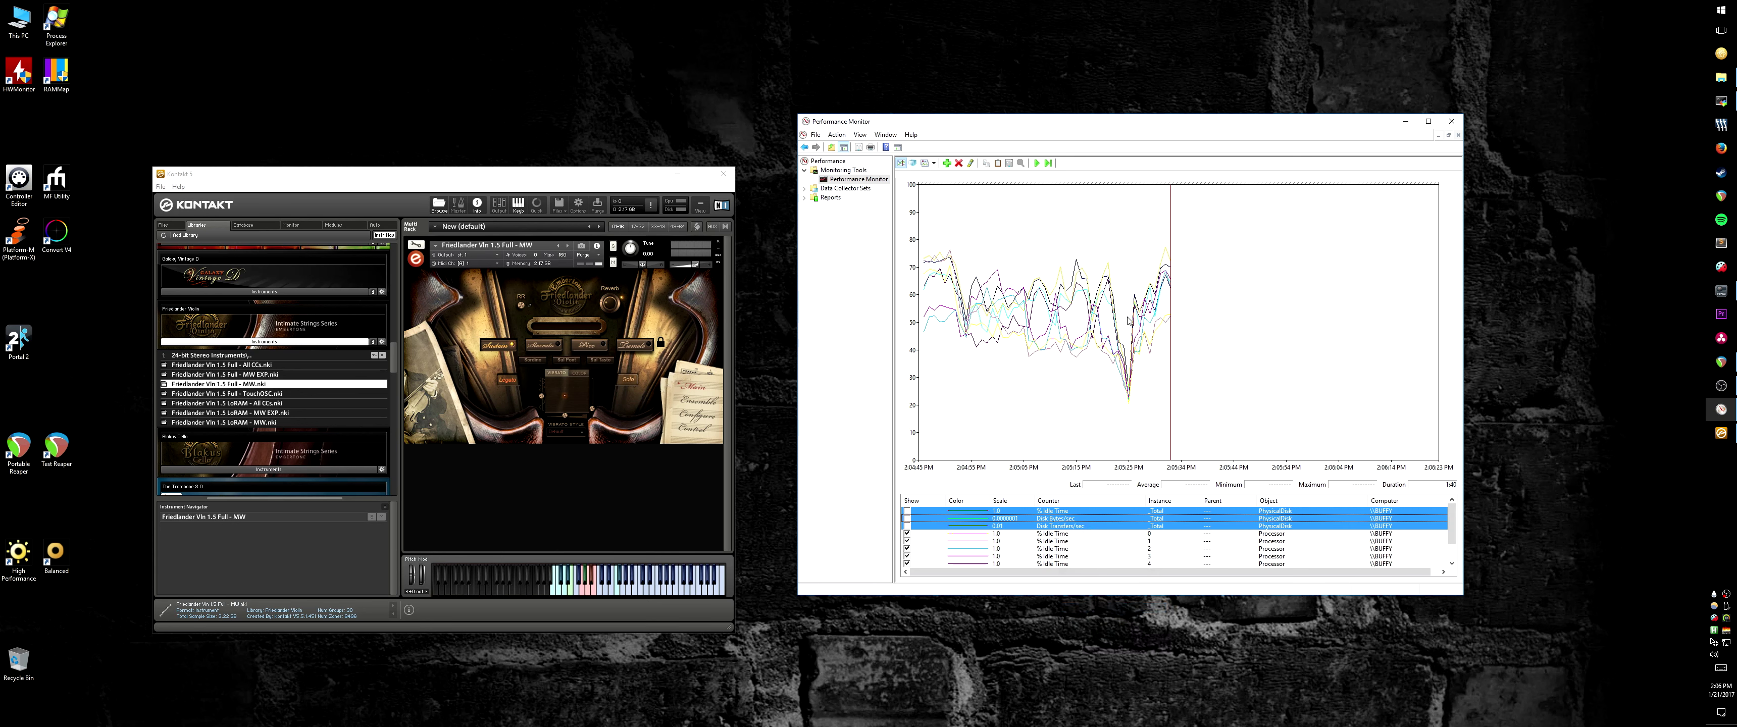
click(908, 518)
click(907, 511)
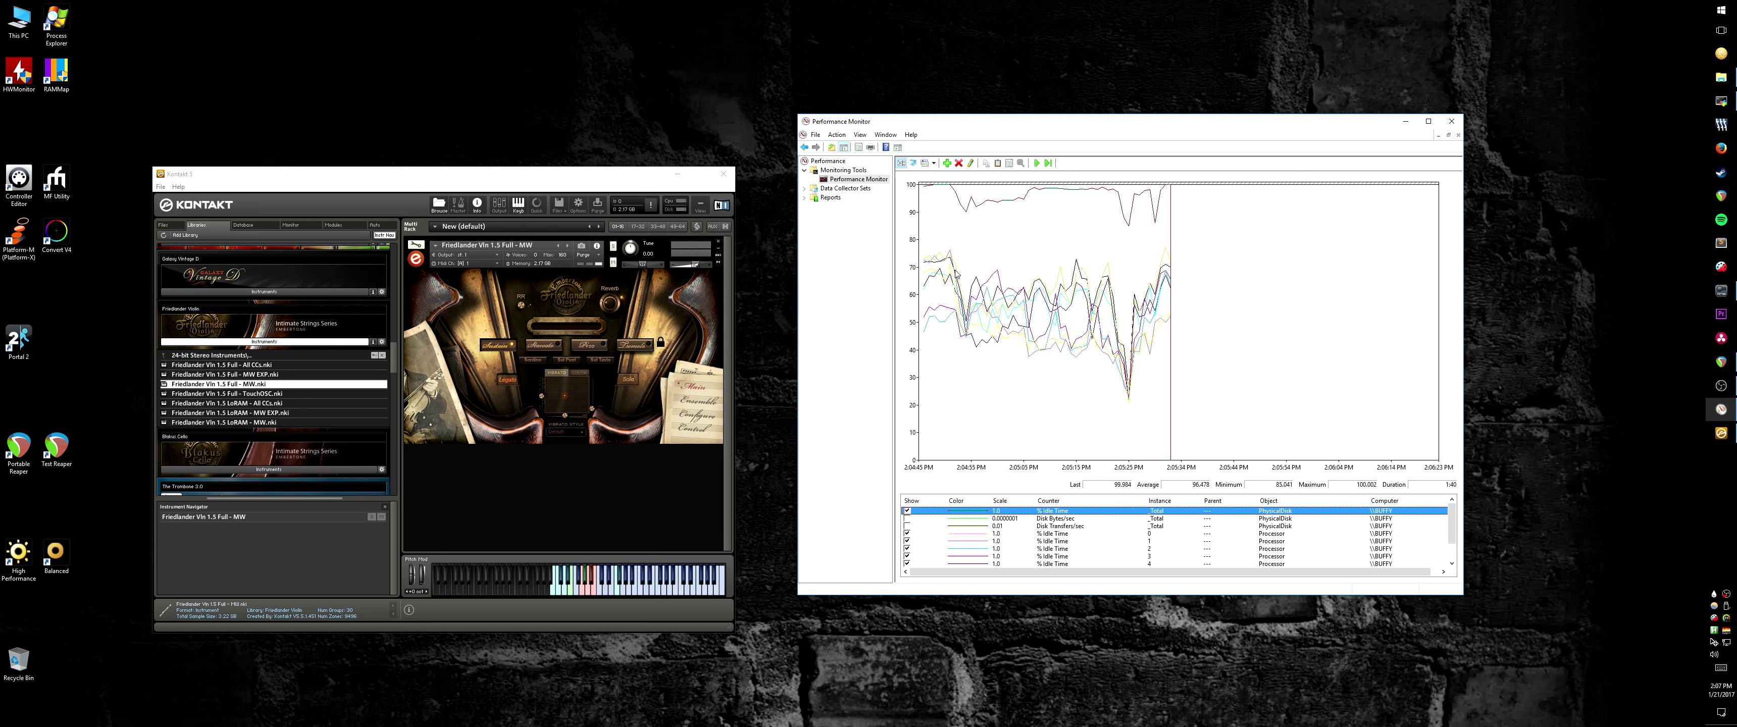
Step: Identify which Processor % Idle Time counters dip lowest on the frozen graph during the instrument load
right_click(965, 317)
click(966, 319)
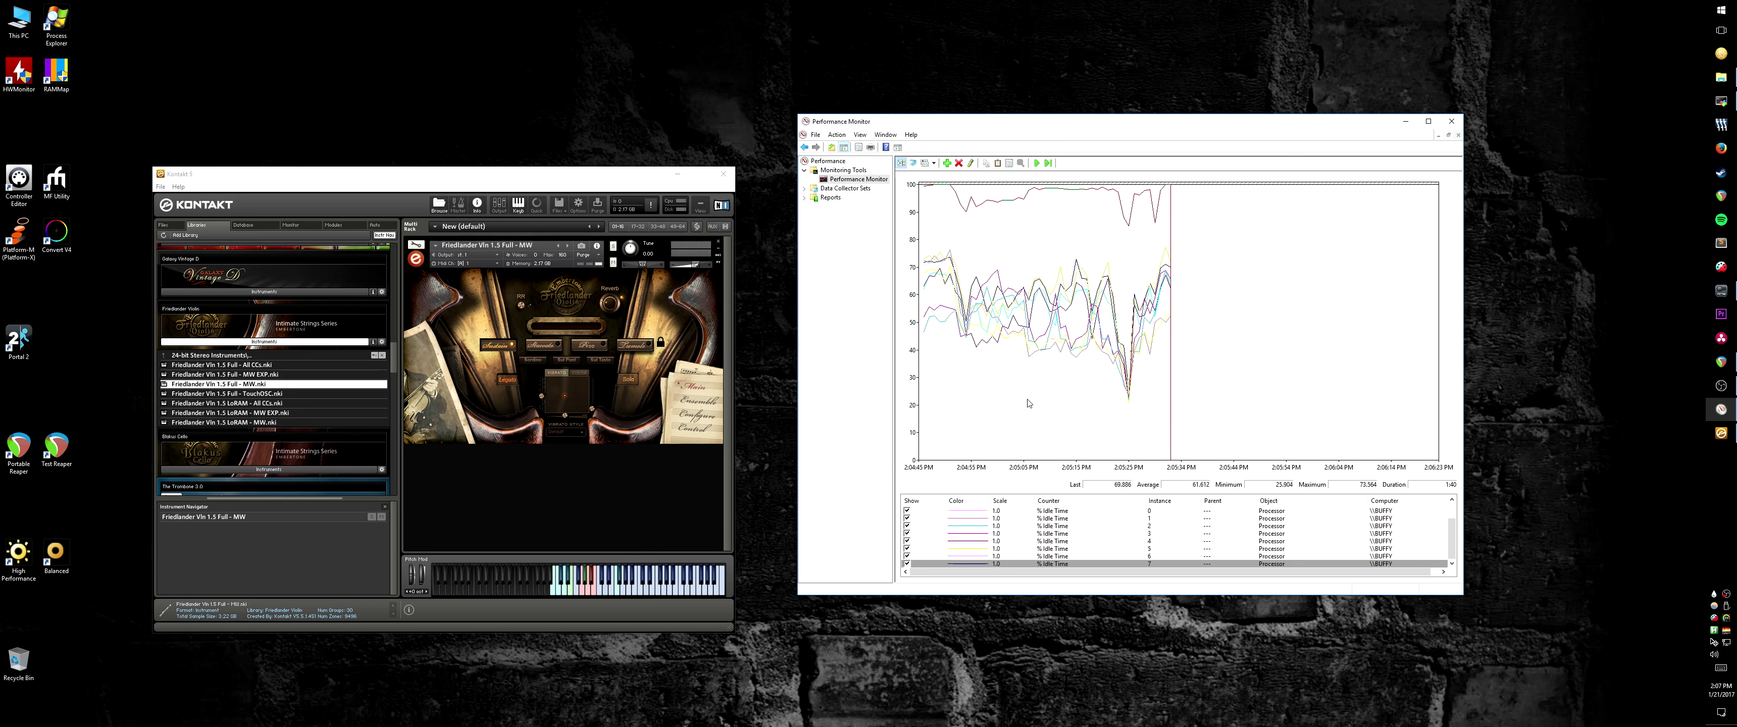
click(1130, 396)
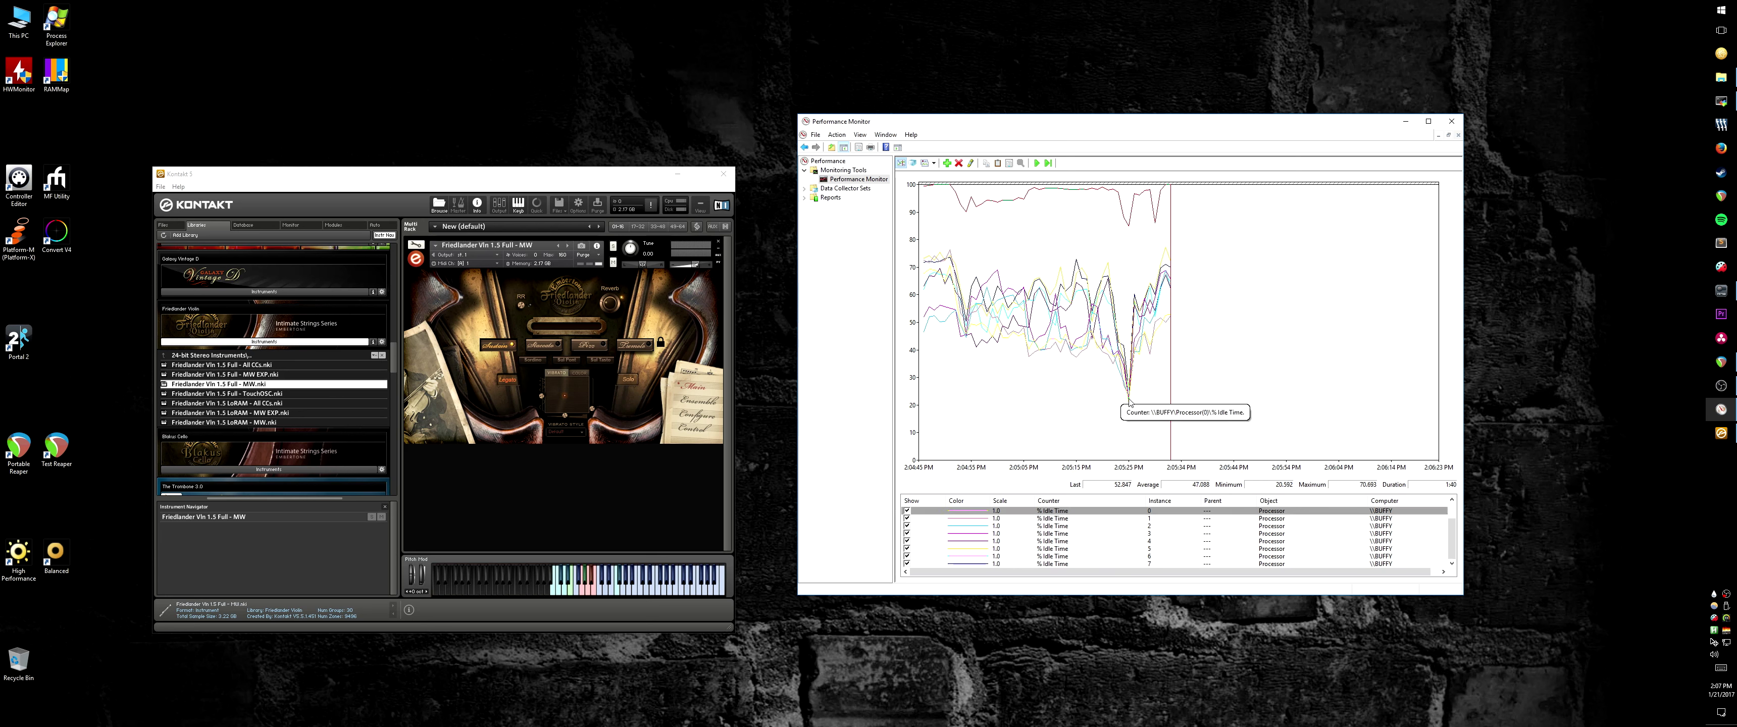
click(1130, 398)
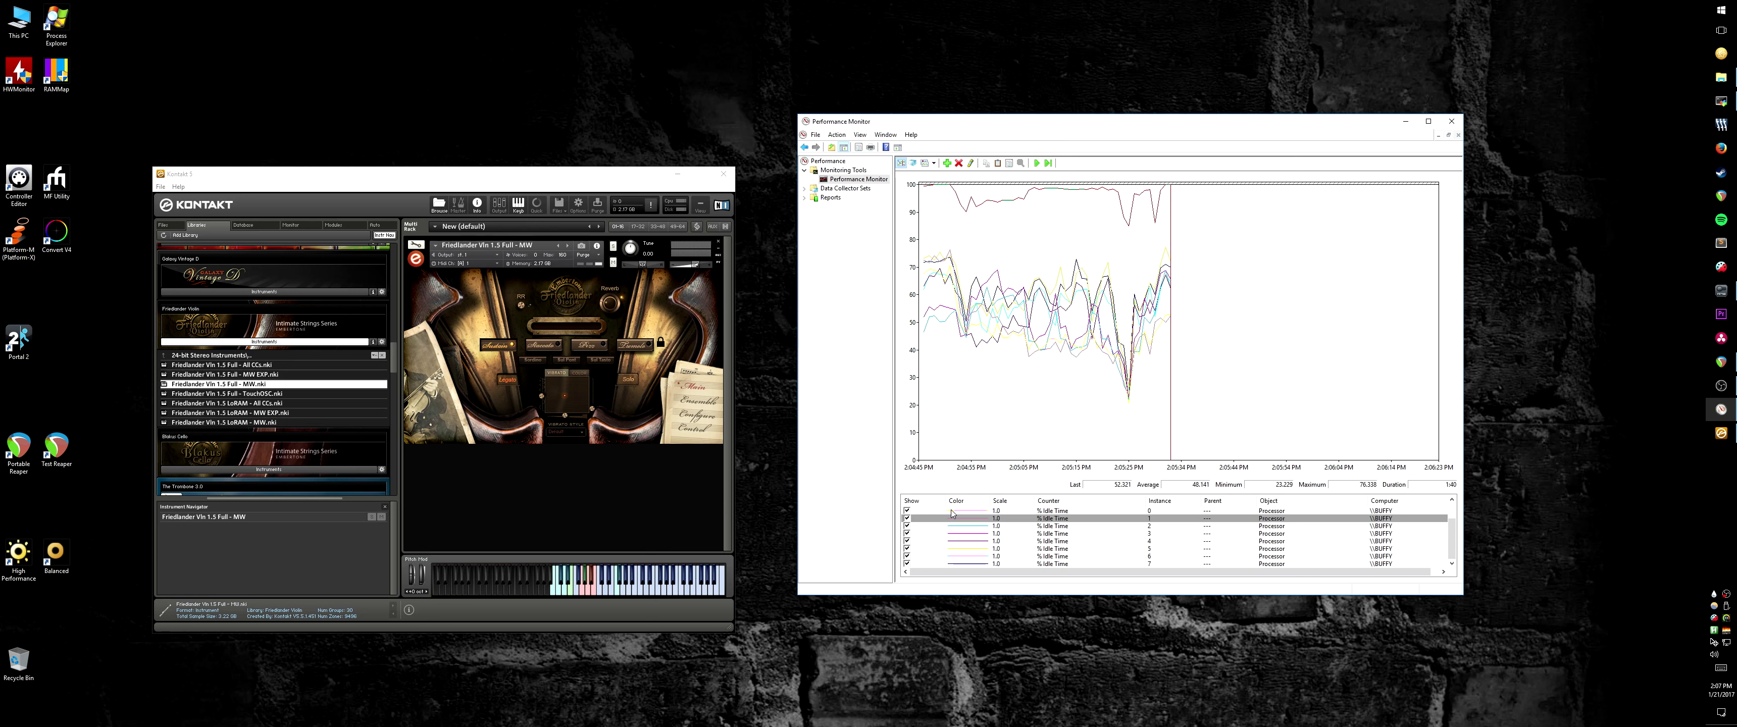
Step: Hide all Processor % Idle Time counters except instances 2 and 0 and compare their lowest points
click(908, 510)
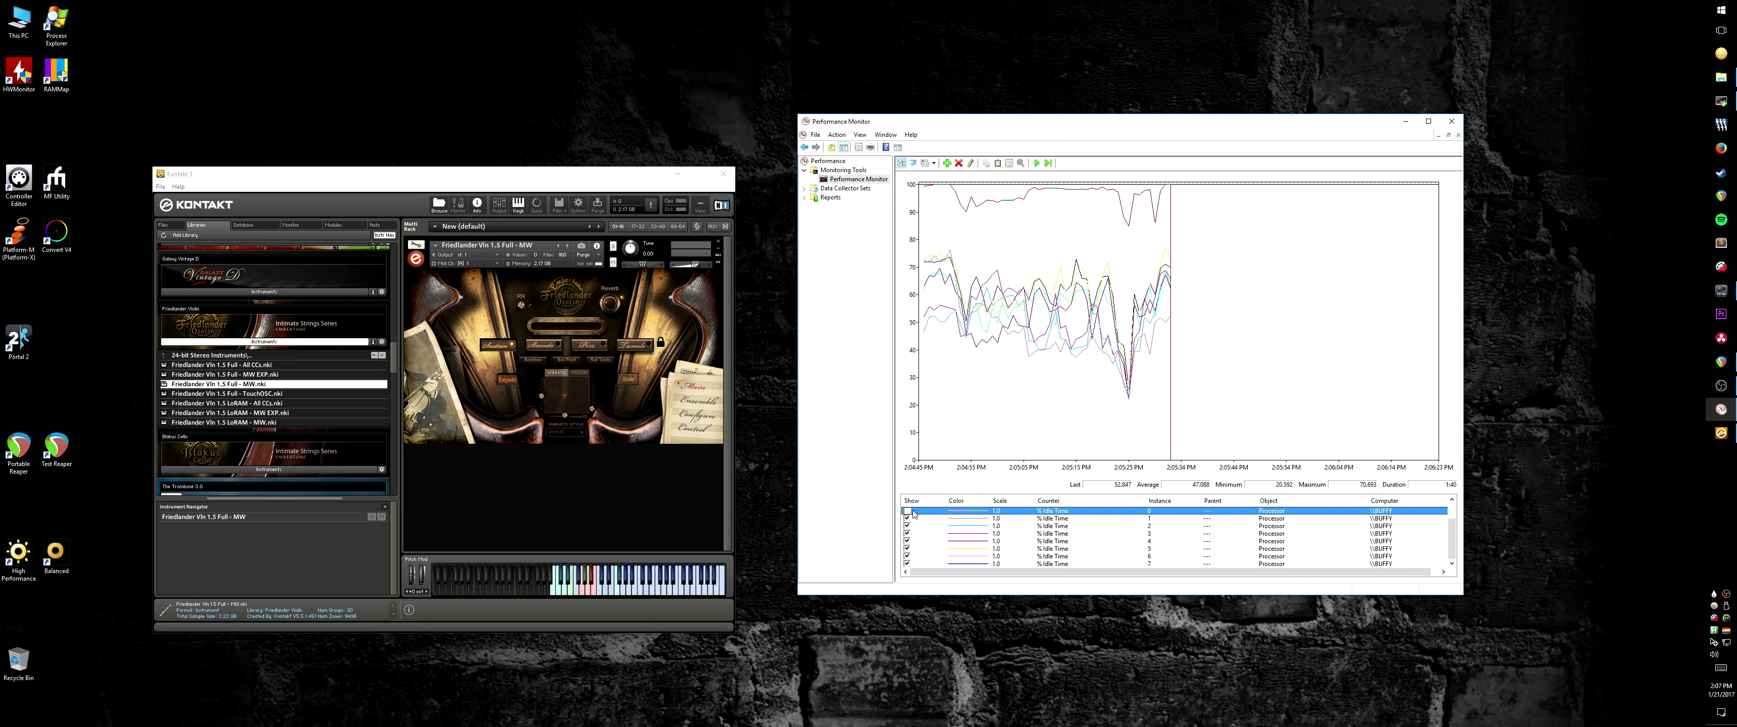
shift+click(945, 565)
right_click(954, 533)
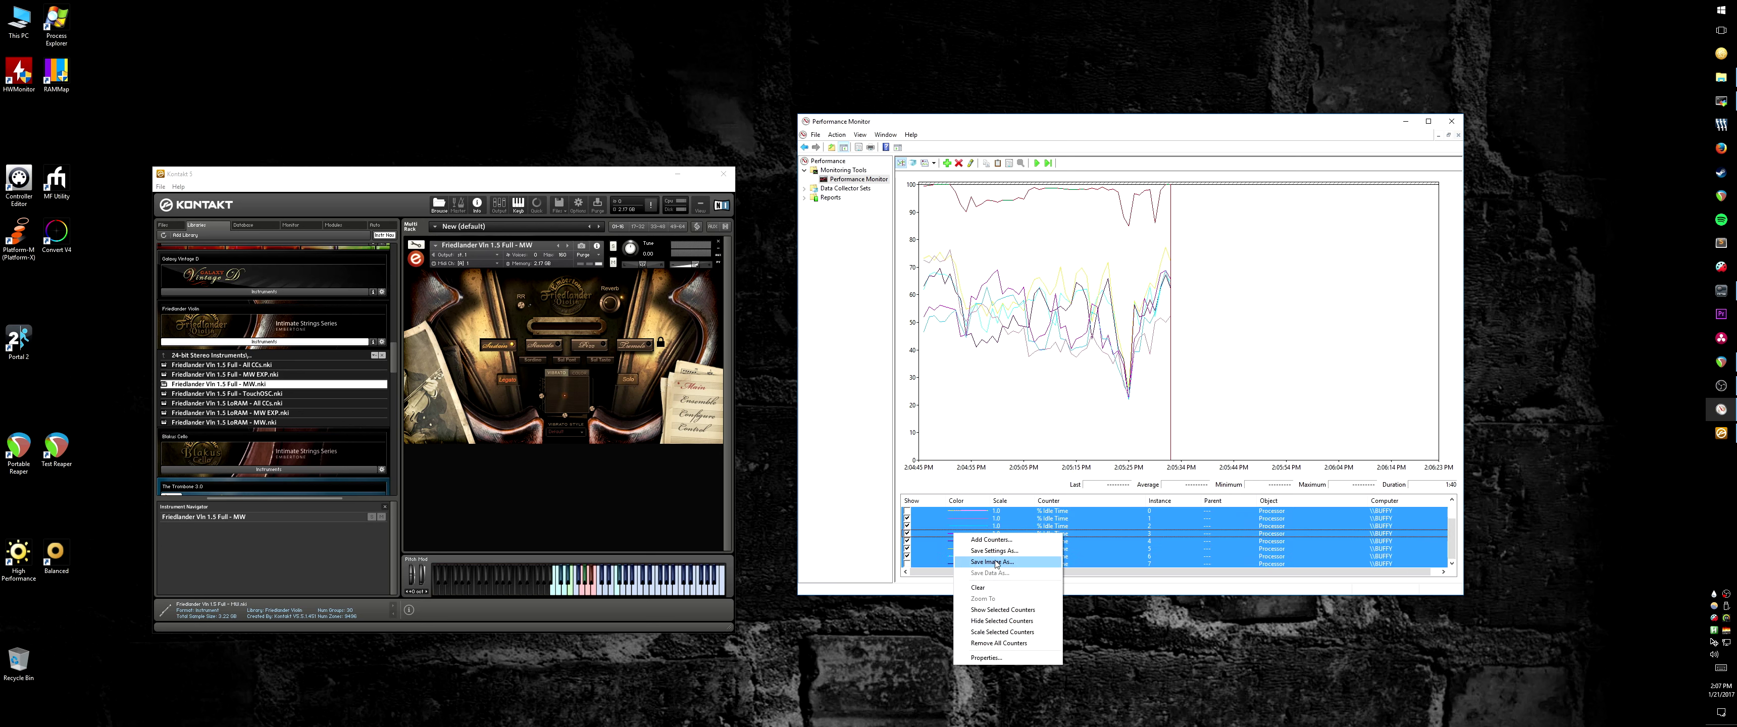
click(1001, 623)
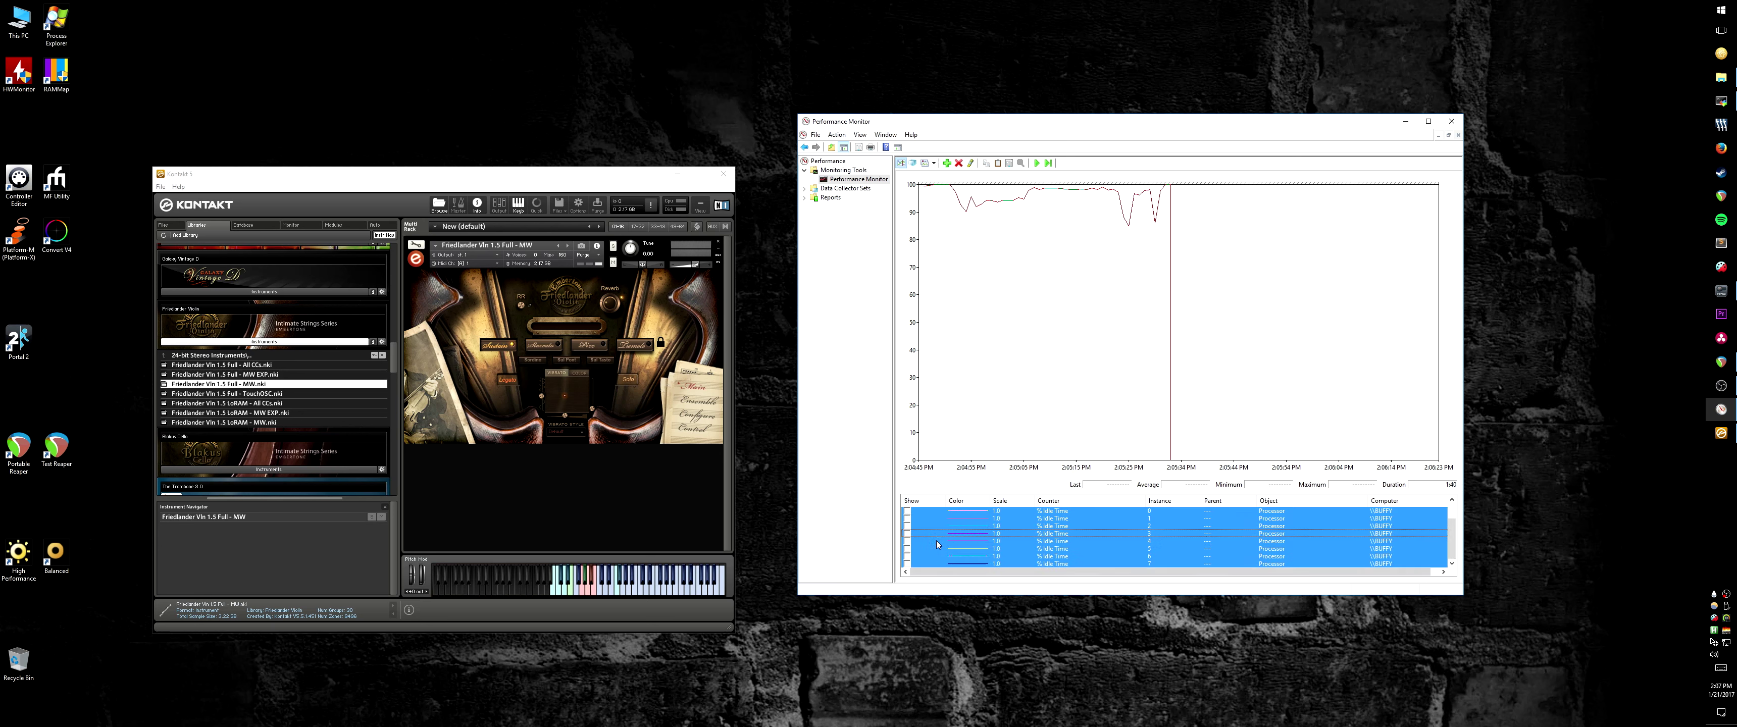
click(907, 525)
click(1129, 404)
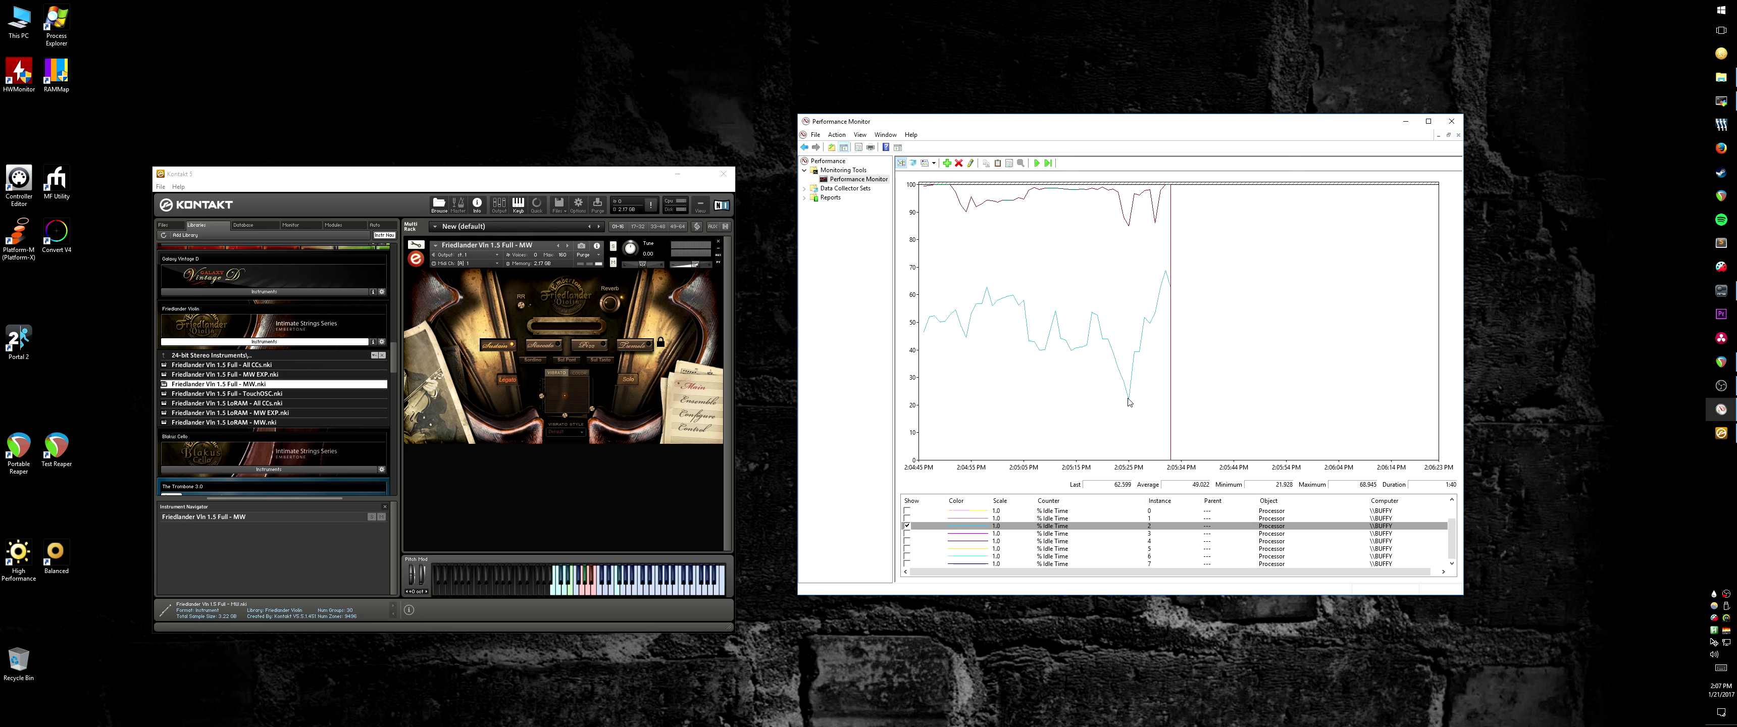
mouse_move(1131, 402)
click(908, 511)
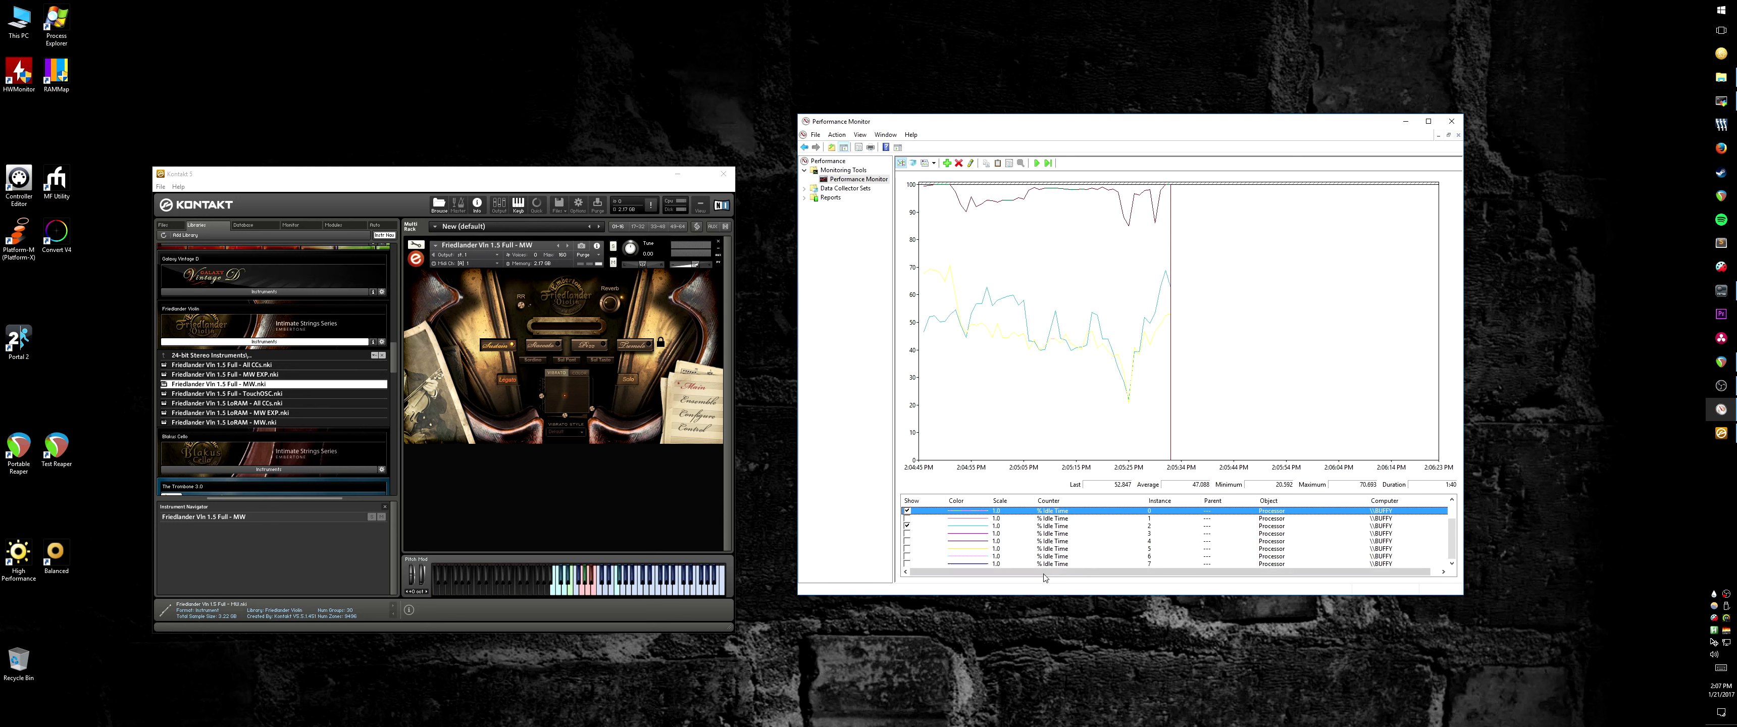
Step: Show all the Processor % Idle Time counters in the graph again
key(ctrl+a)
right_click(1045, 540)
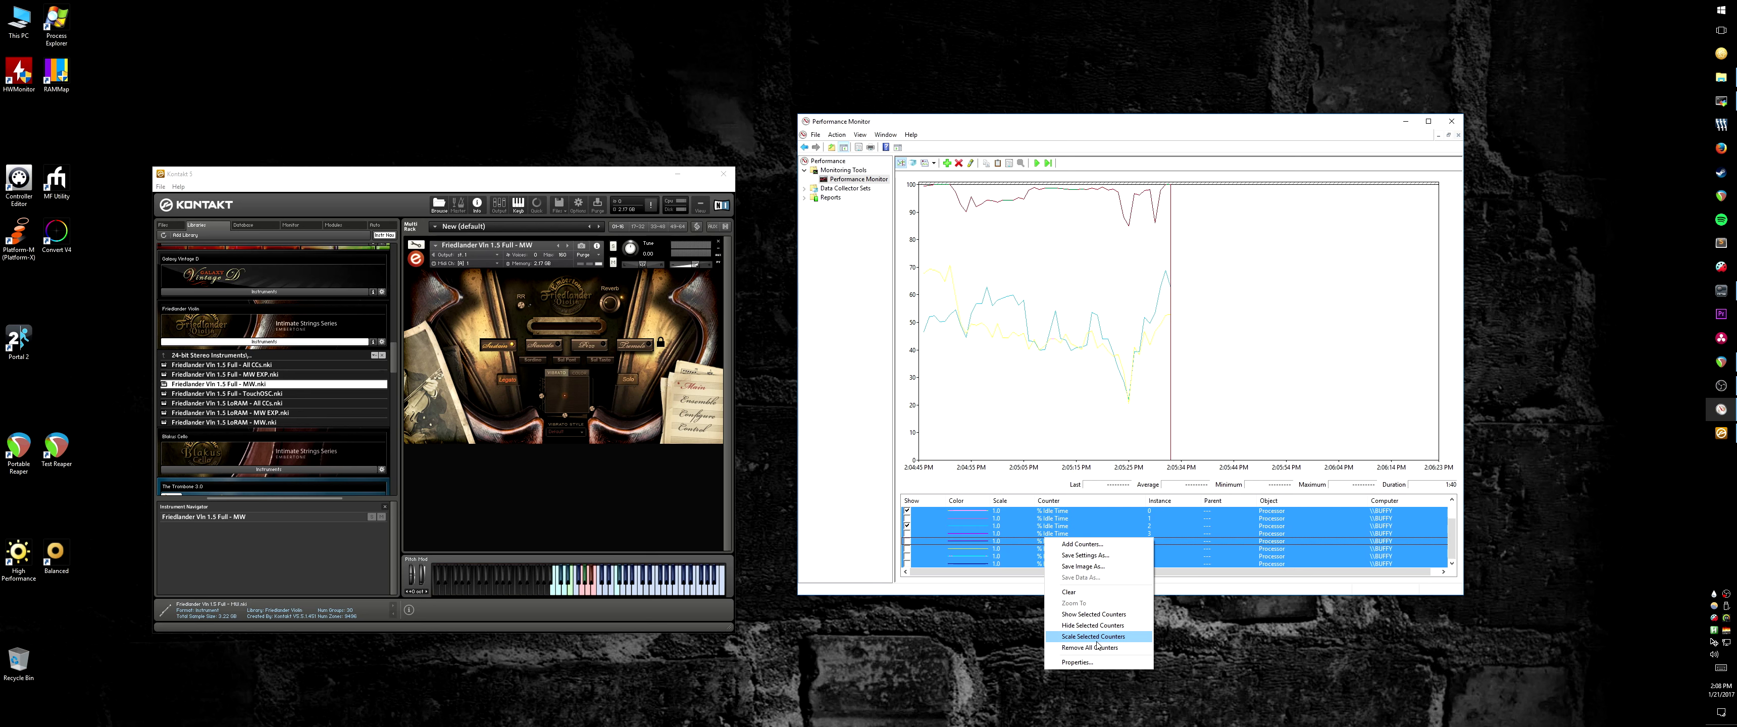
click(1093, 614)
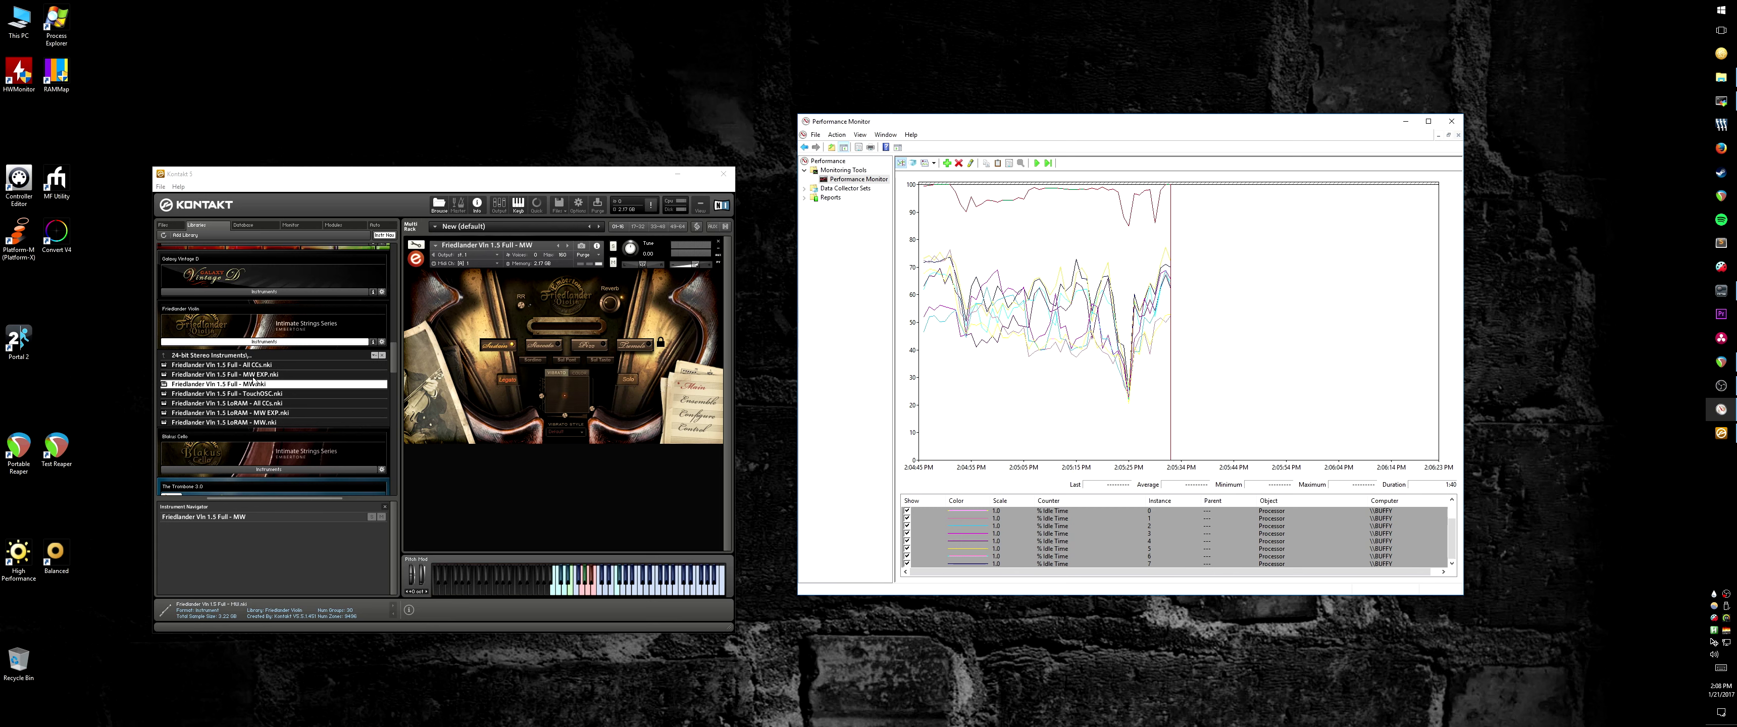
Step: Launch Process Explorer and open the properties of the Kontakt 5.exe process on its thread list
double_click(63, 28)
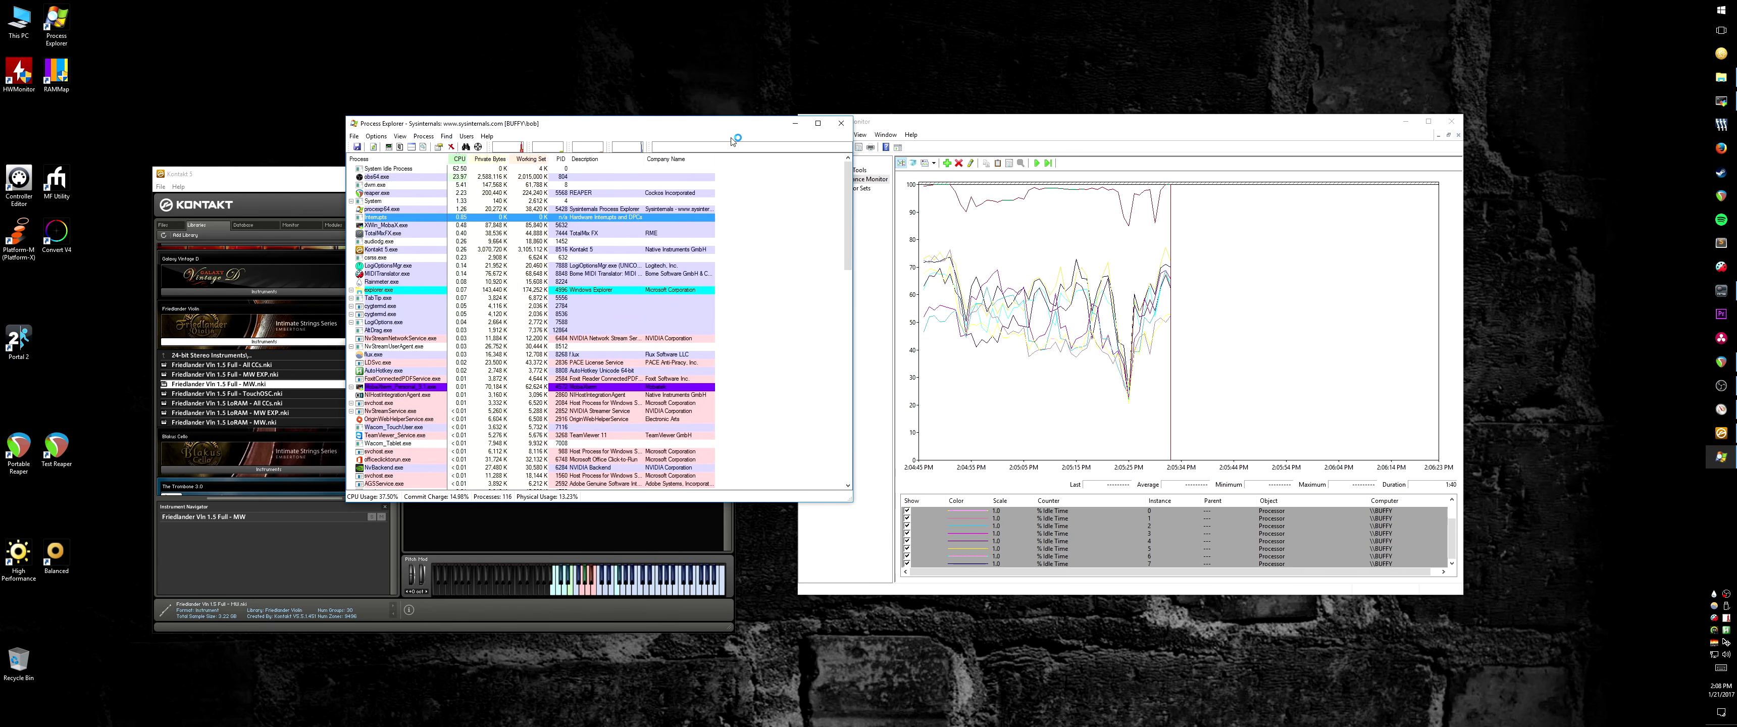
click(398, 177)
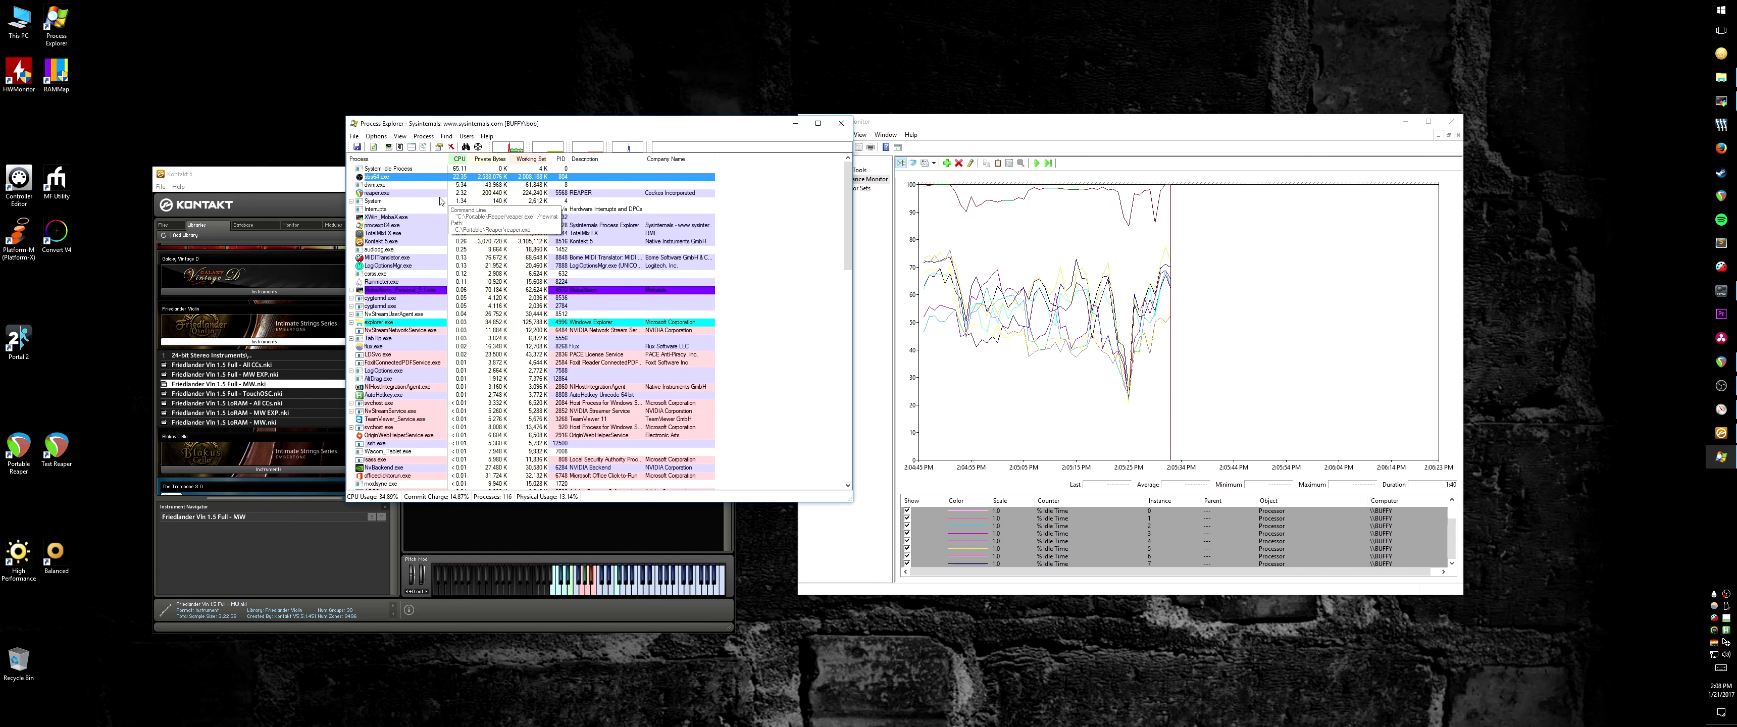
click(386, 195)
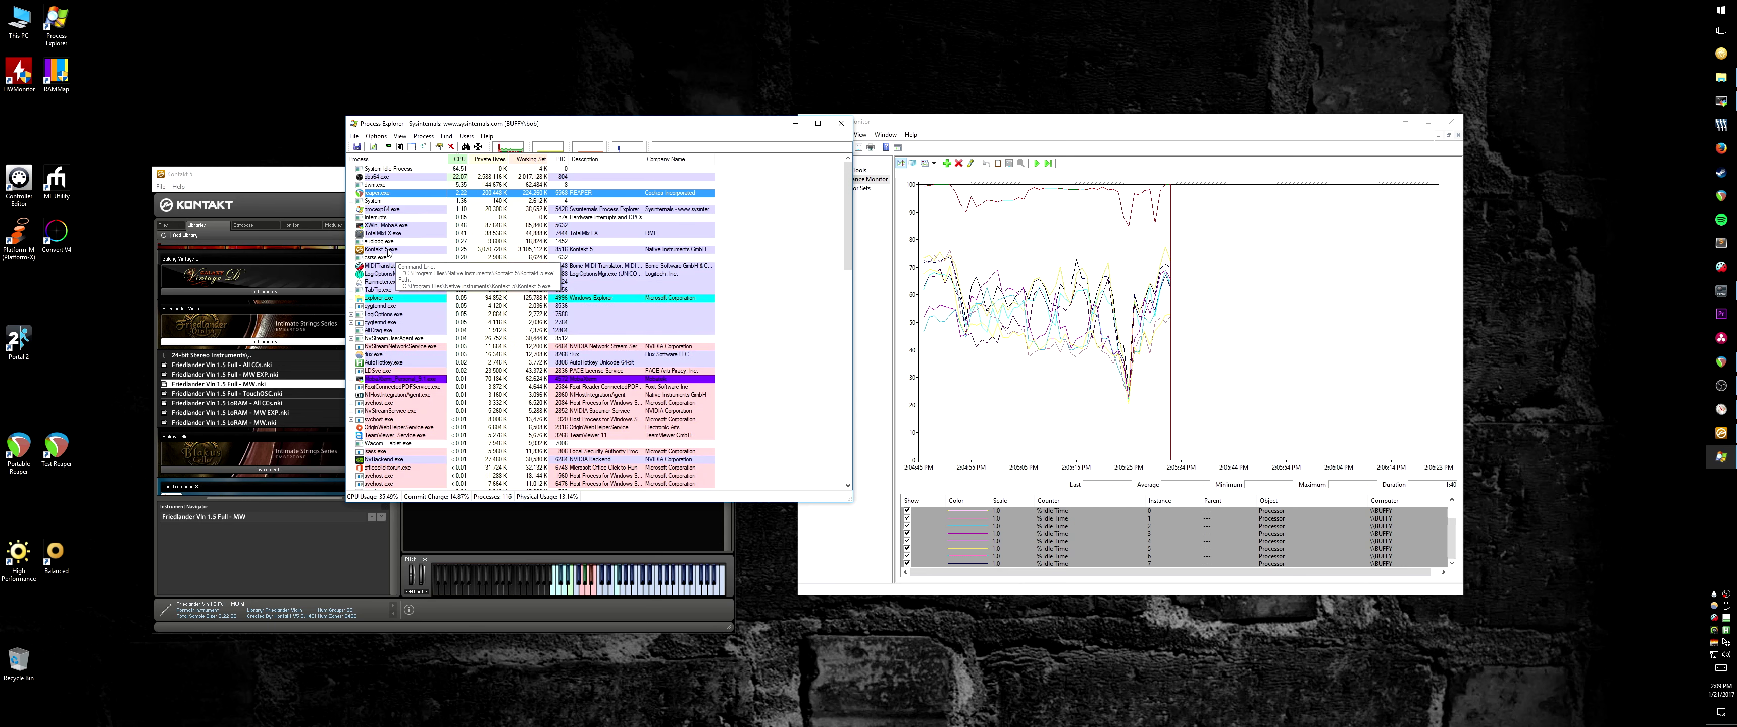
right_click(388, 251)
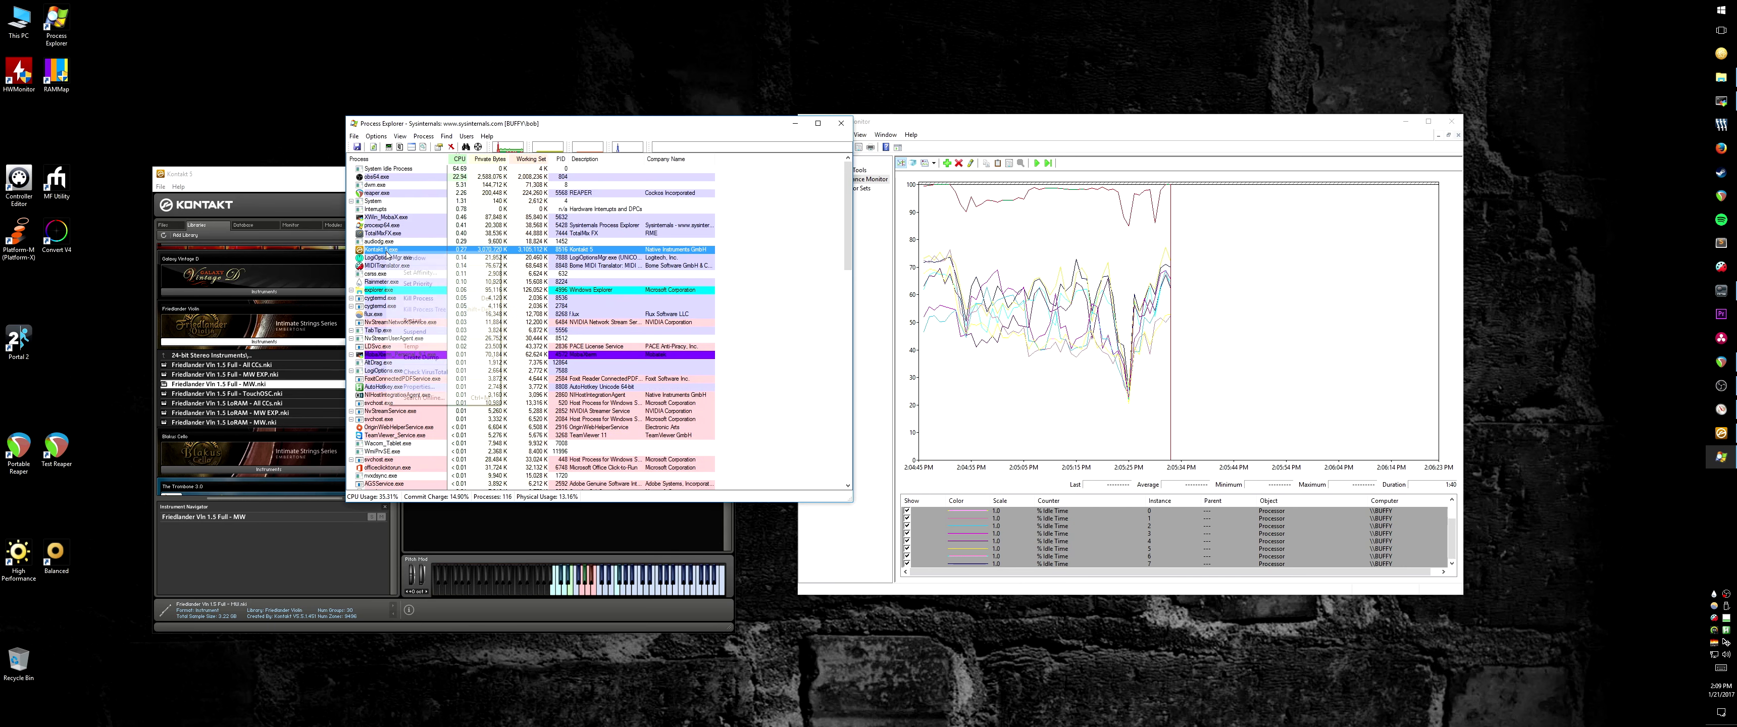
click(419, 387)
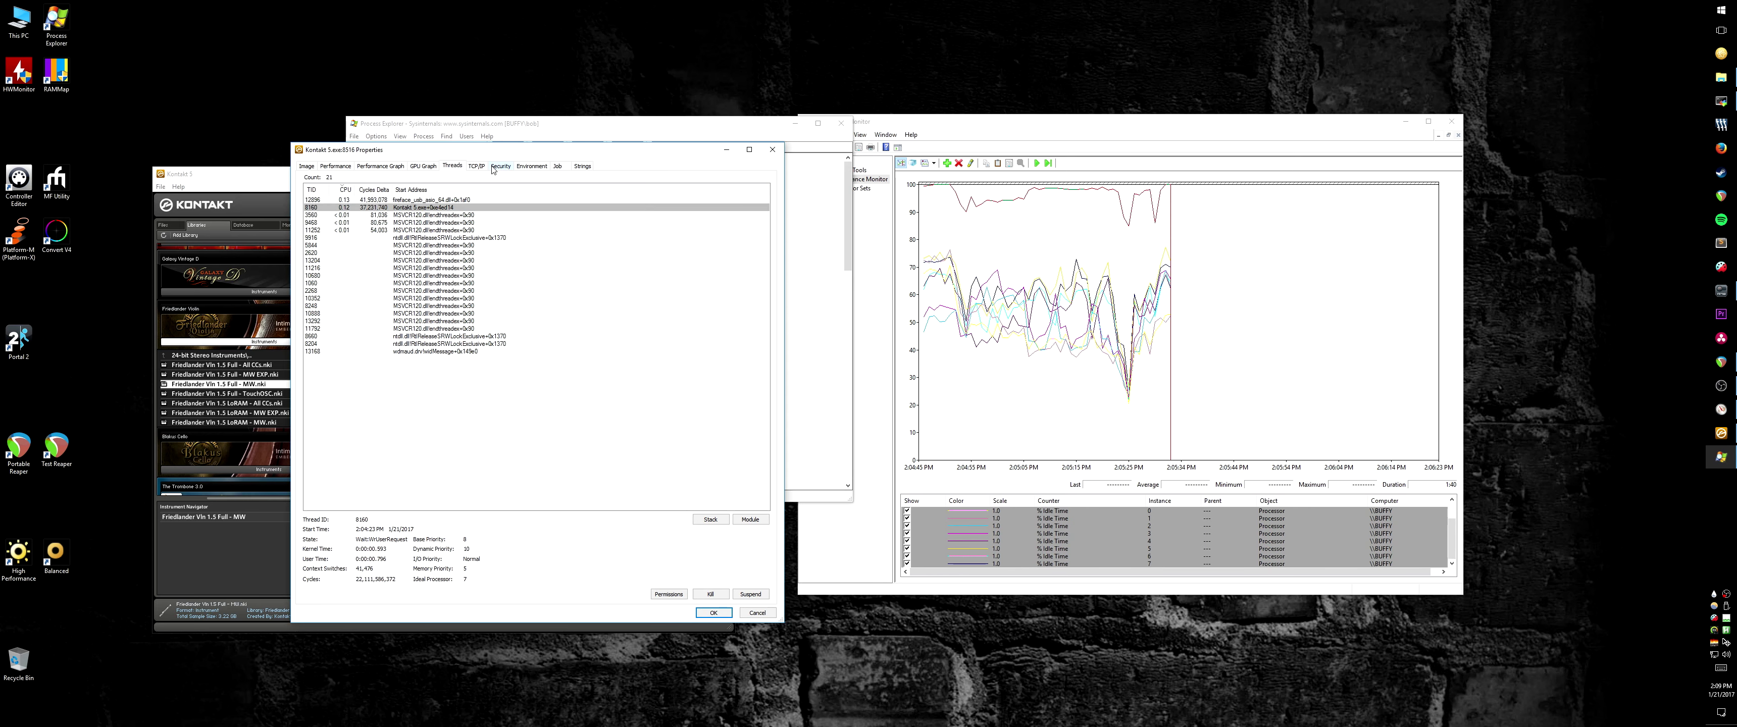
Step: Move the Kontakt properties window beside the Kontakt window, select its main thread, and move Process Explorer out of the way
drag(497, 151, 915, 252)
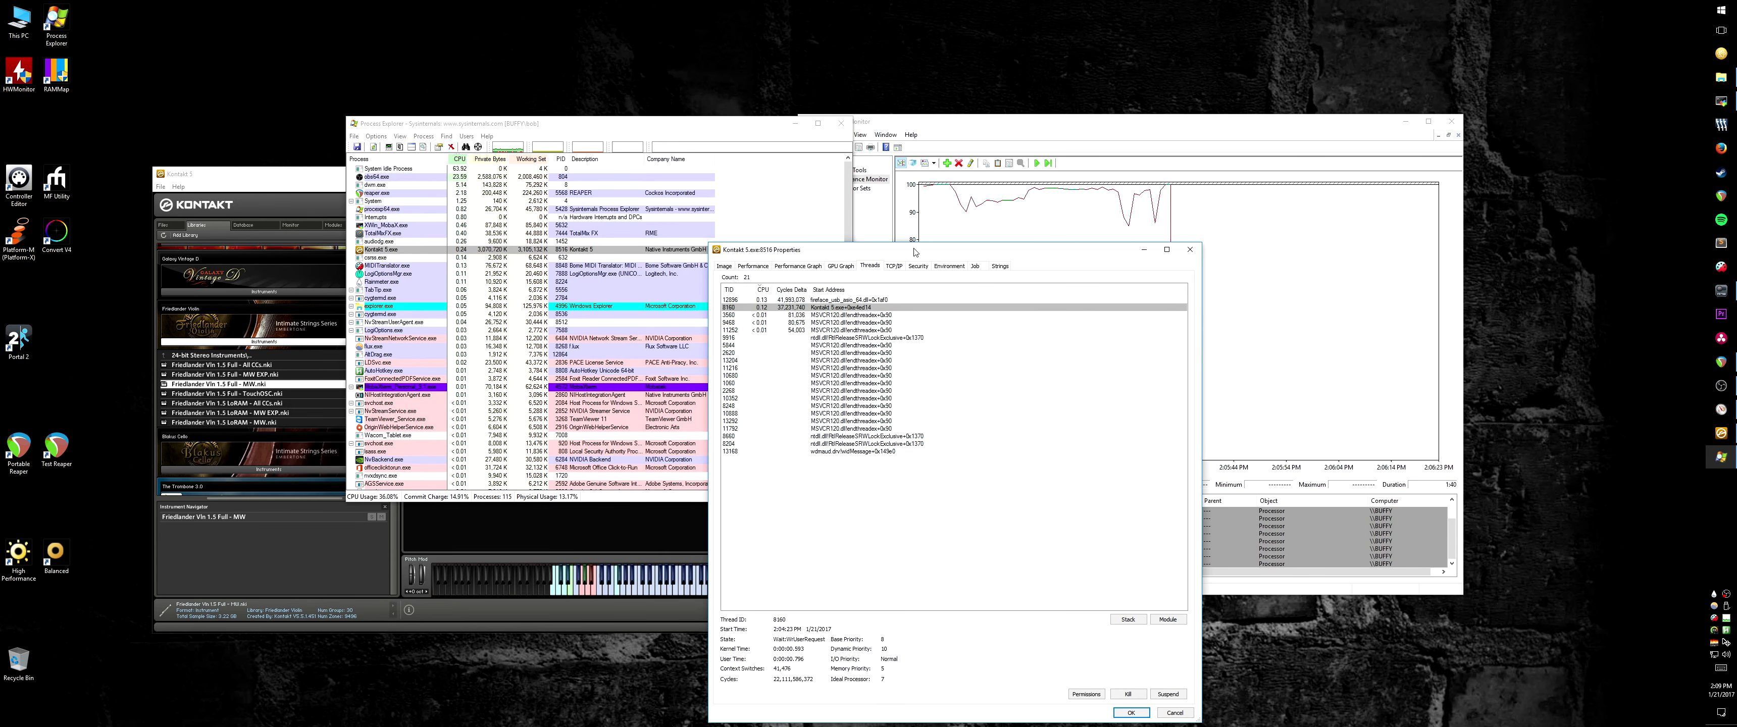
click(789, 308)
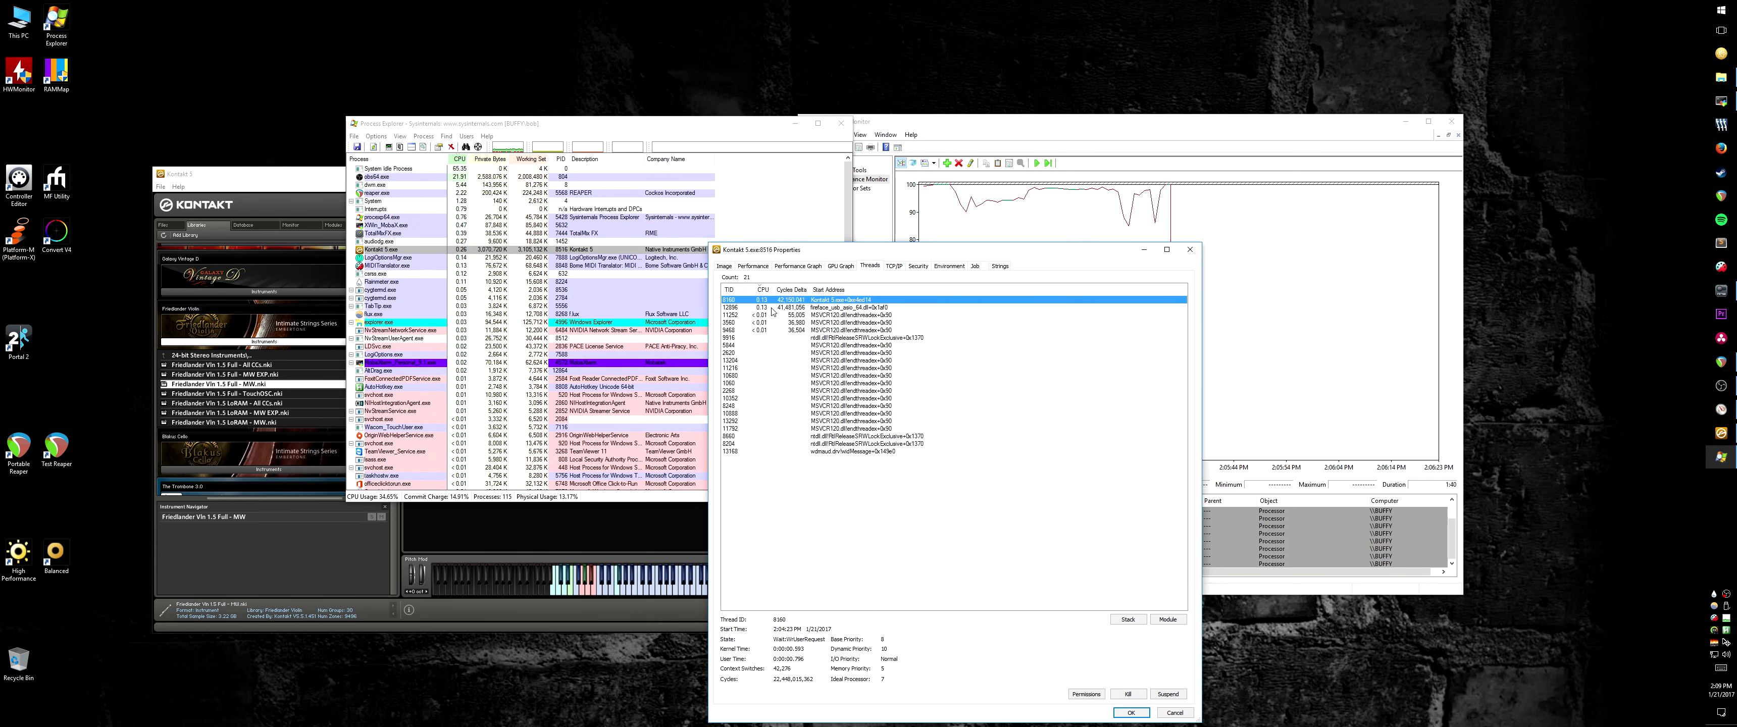
drag(741, 124, 0, 159)
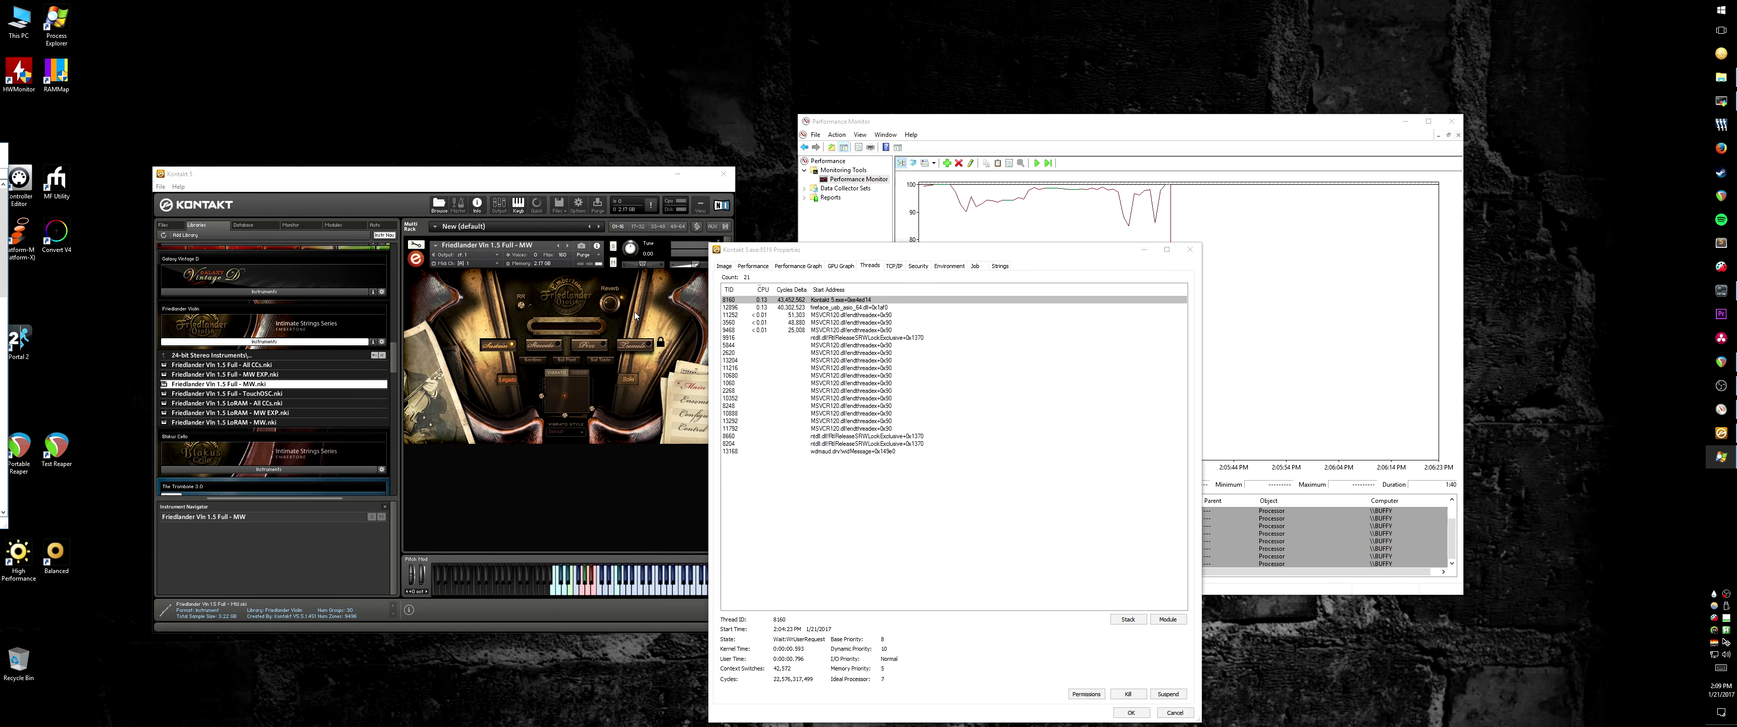
Step: Remove the instrument from Kontakt and reload Friedlander Vln 1.5 Full - MW.nki with the thread list in view
click(729, 230)
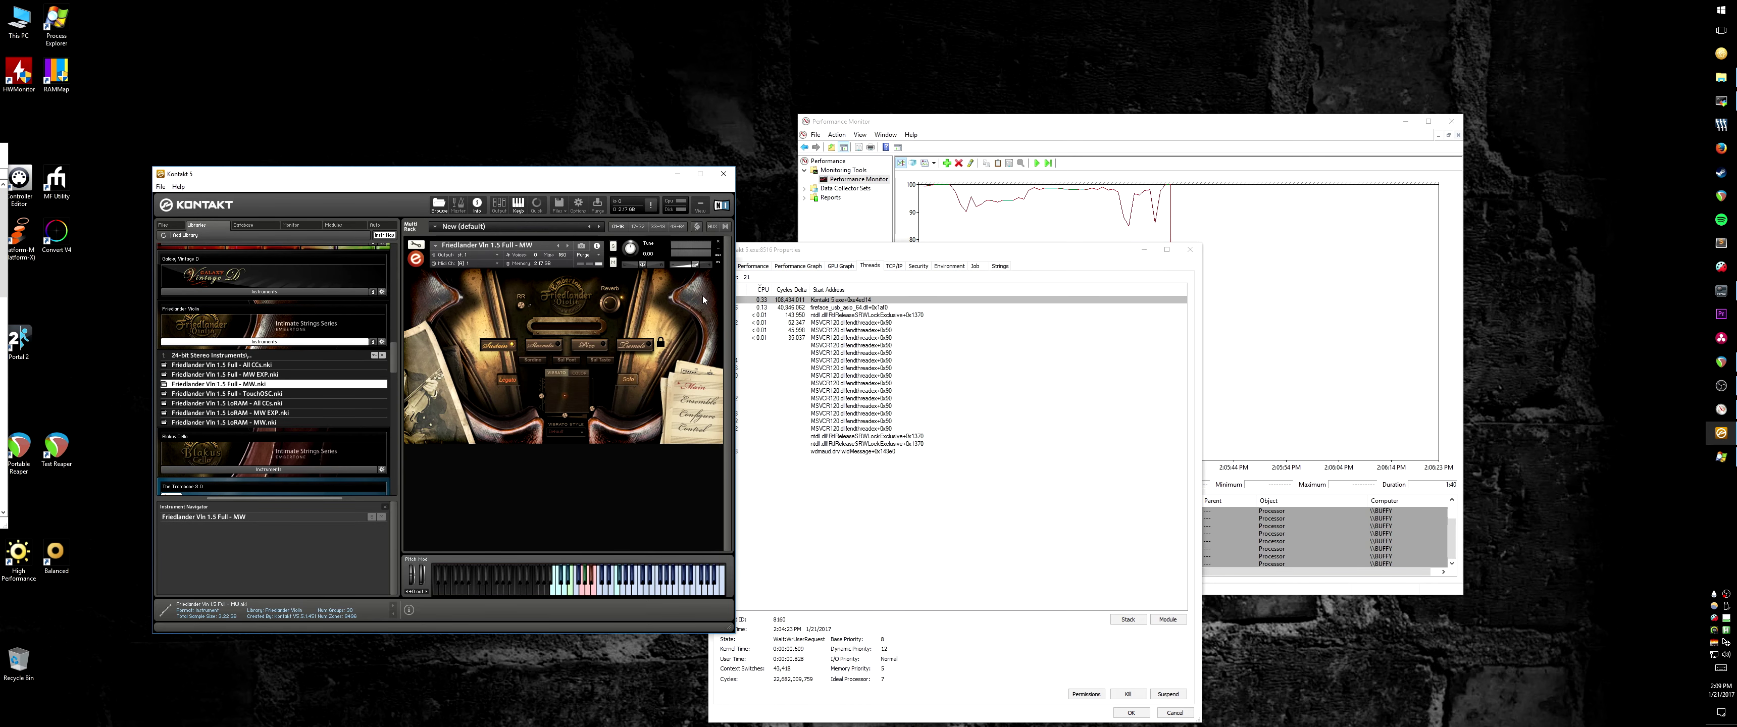
click(718, 242)
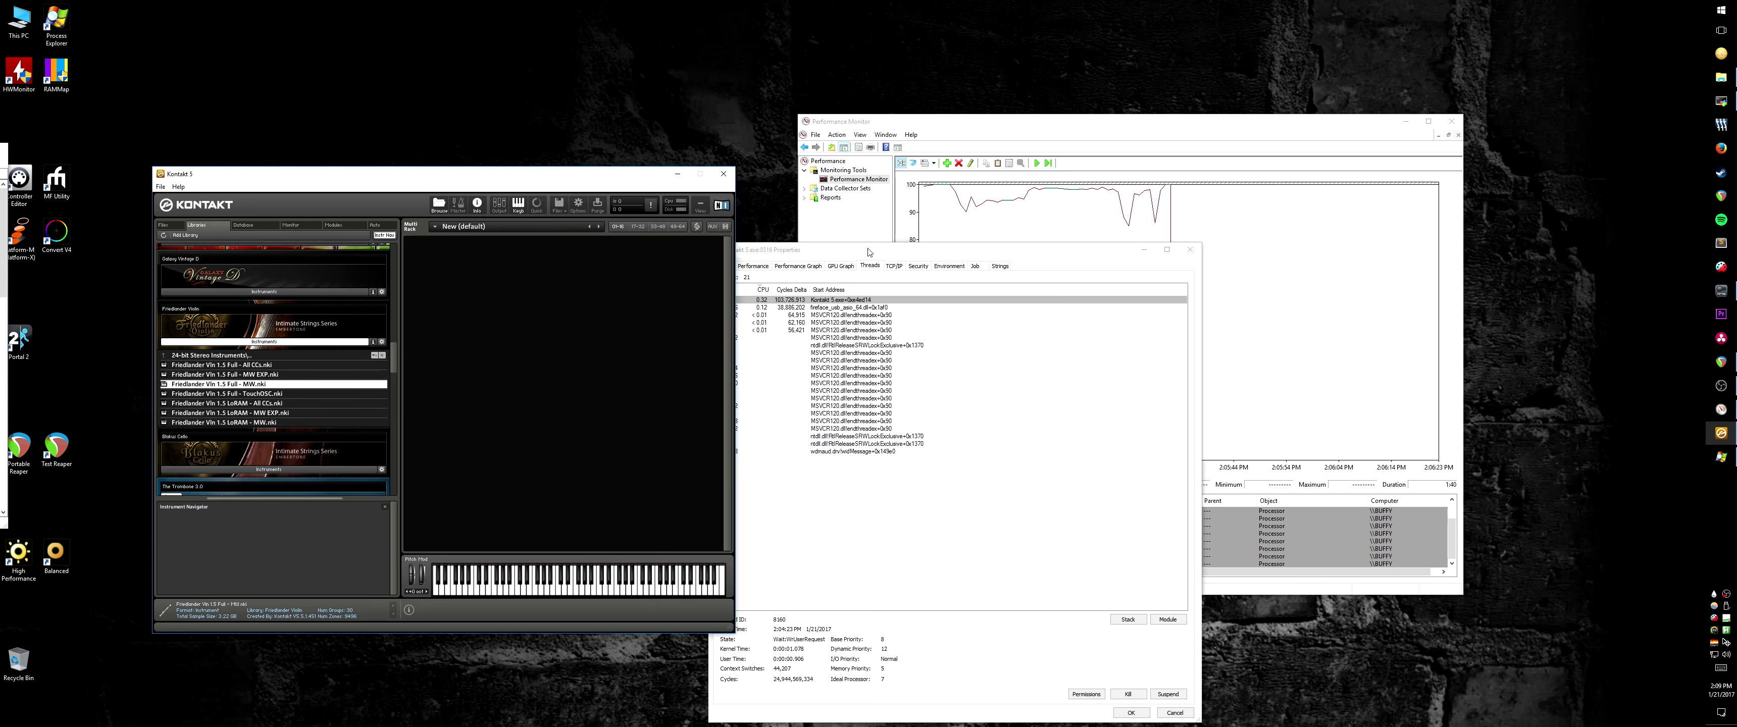
drag(870, 249, 963, 222)
mouse_move(276, 407)
mouse_down()
mouse_move(473, 351)
mouse_move(573, 372)
mouse_up()
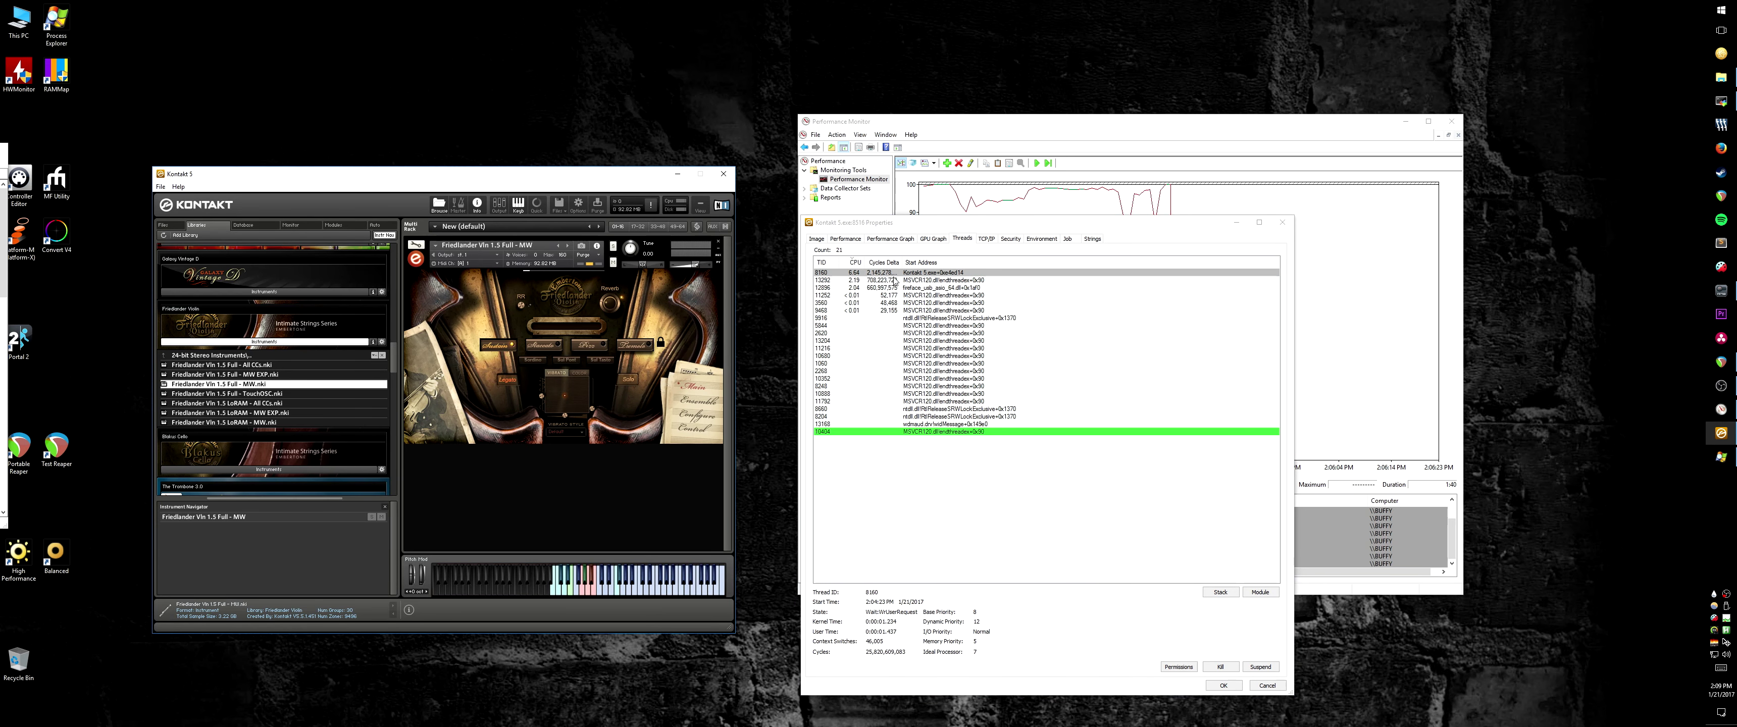
Step: Inspect the MSVCR120.dll loading thread and Kontakt's main thread, placing the properties window clear of the performance graph
click(895, 280)
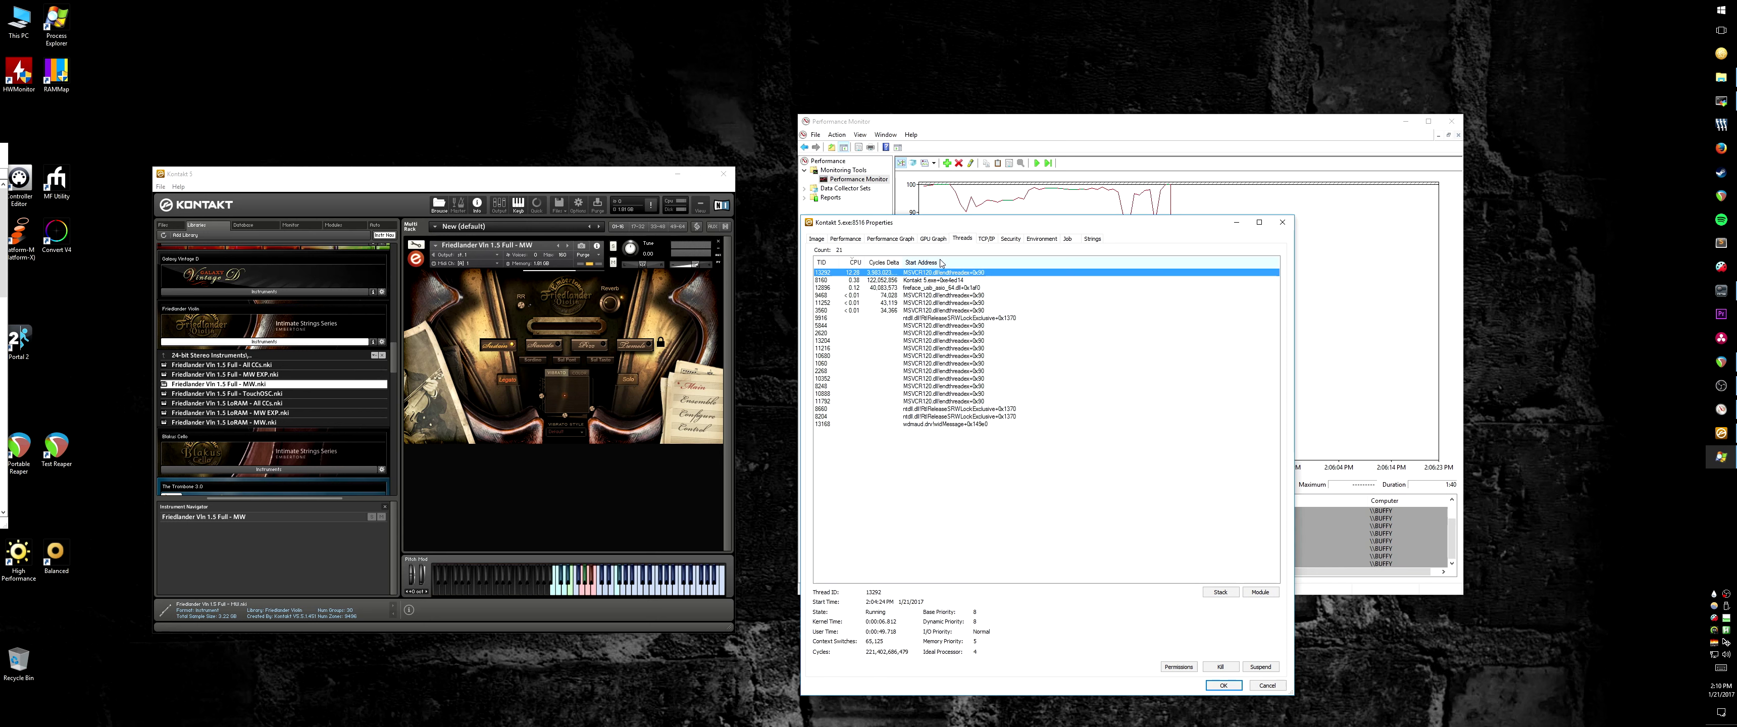
drag(990, 226, 1439, 226)
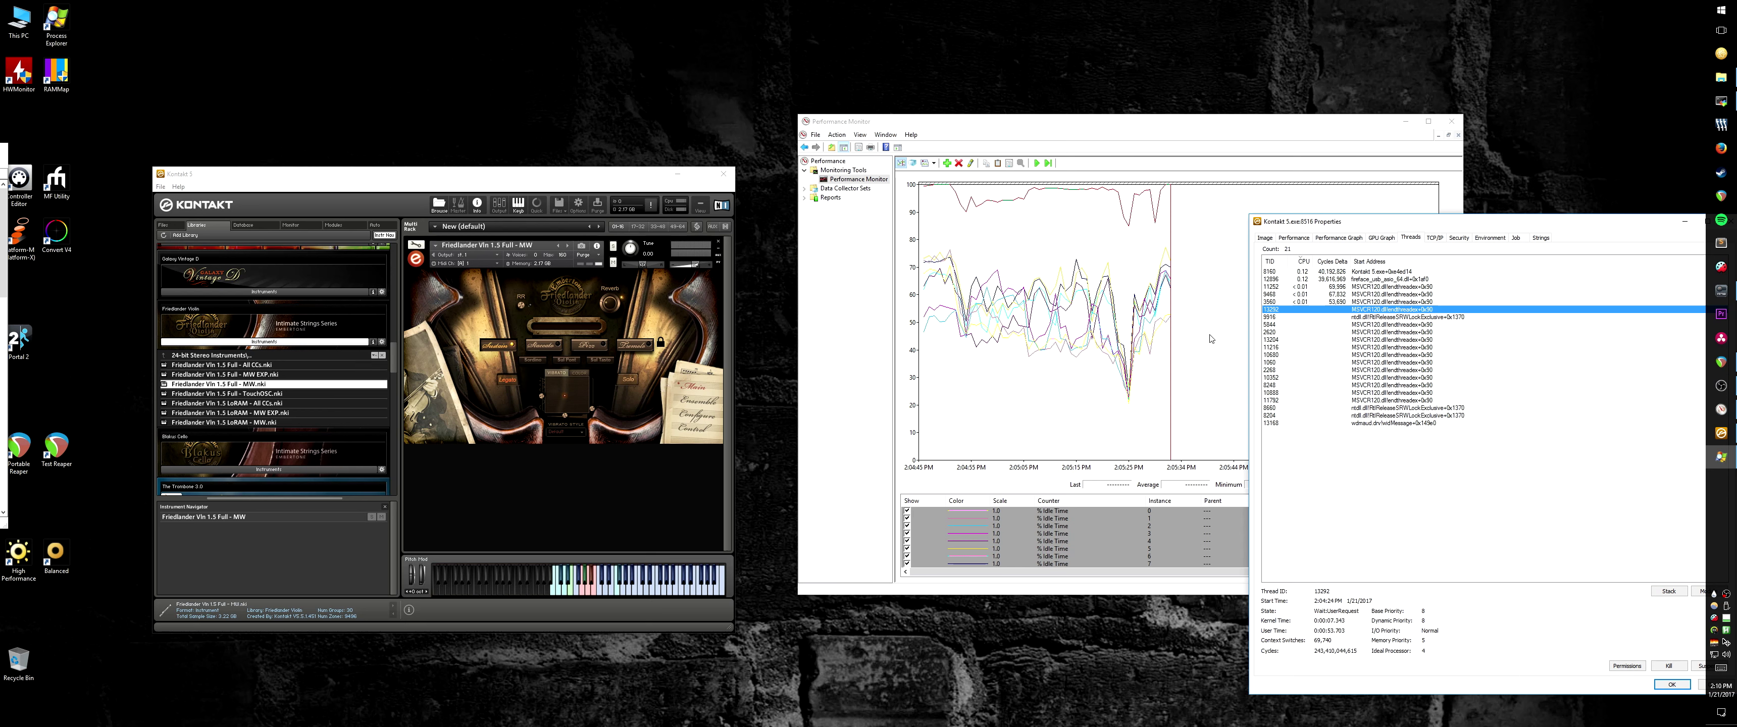
click(1328, 279)
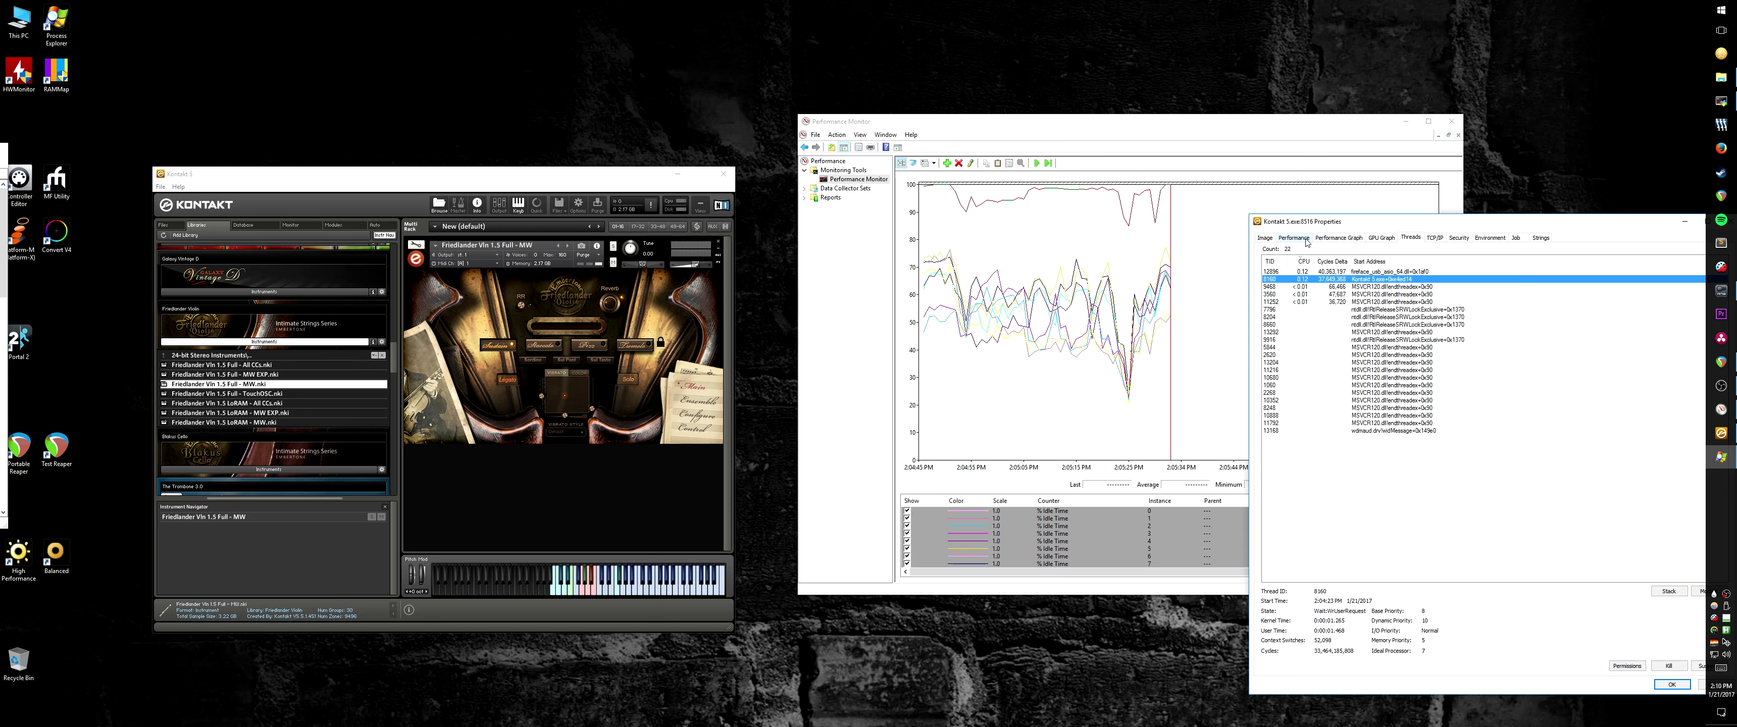
drag(1362, 213, 1301, 209)
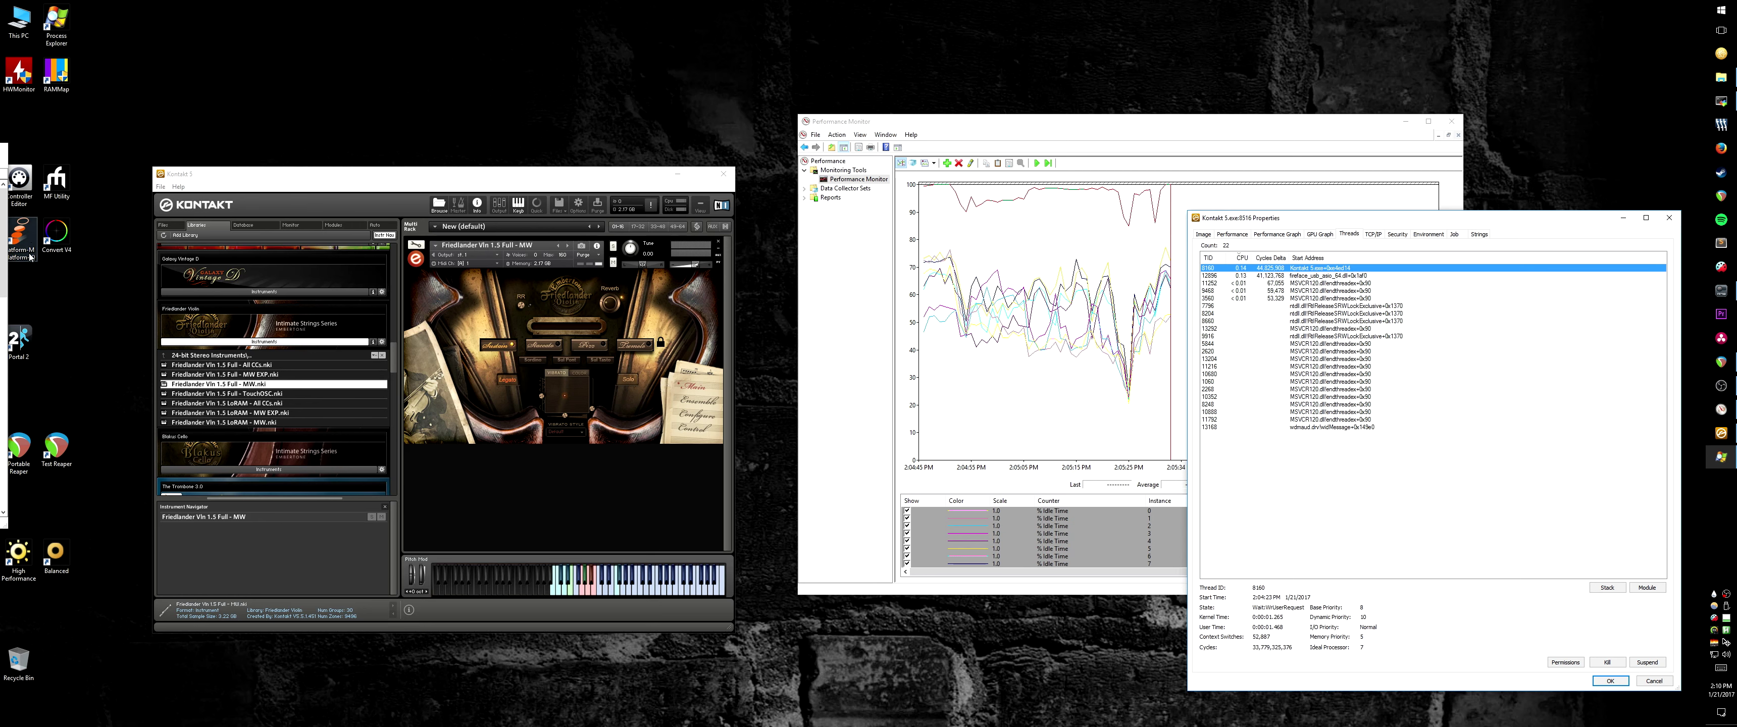
Step: Restrict the processor affinity of the Kontakt 5.exe process to CPU 0 only in Process Explorer
key(ctrl+shift+Escape)
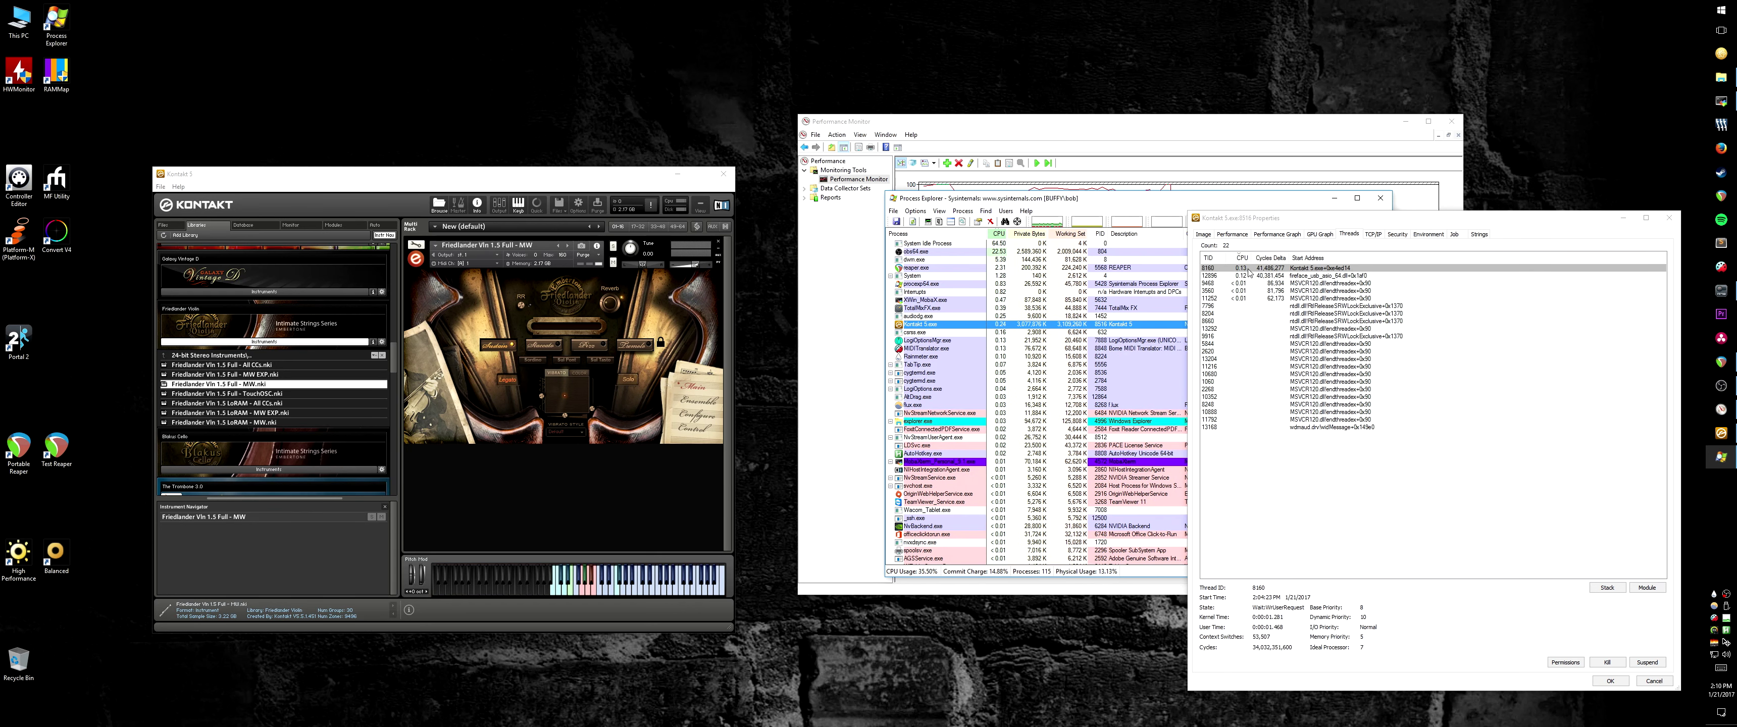
right_click(945, 325)
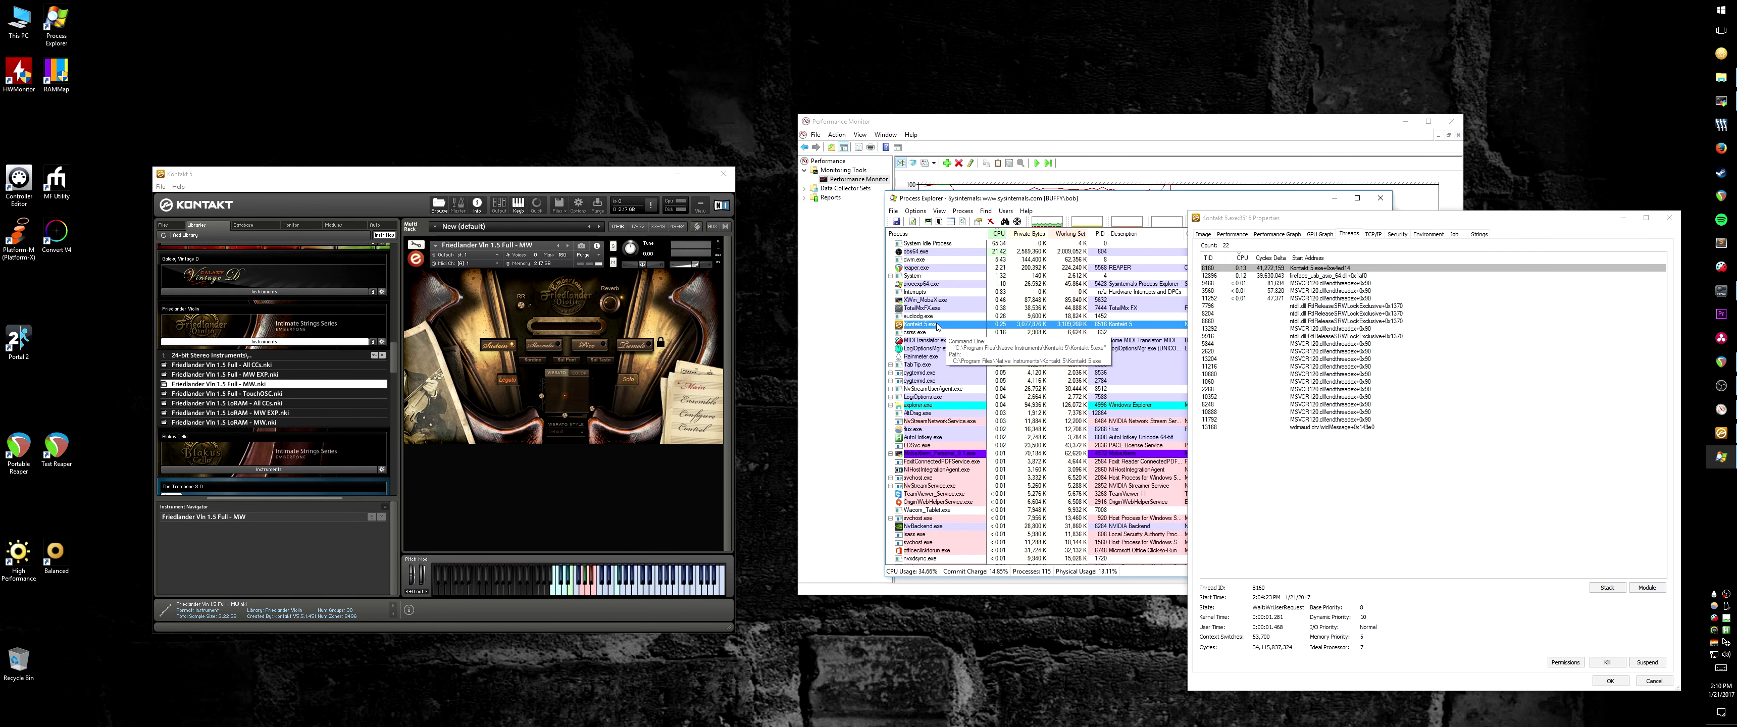
click(945, 345)
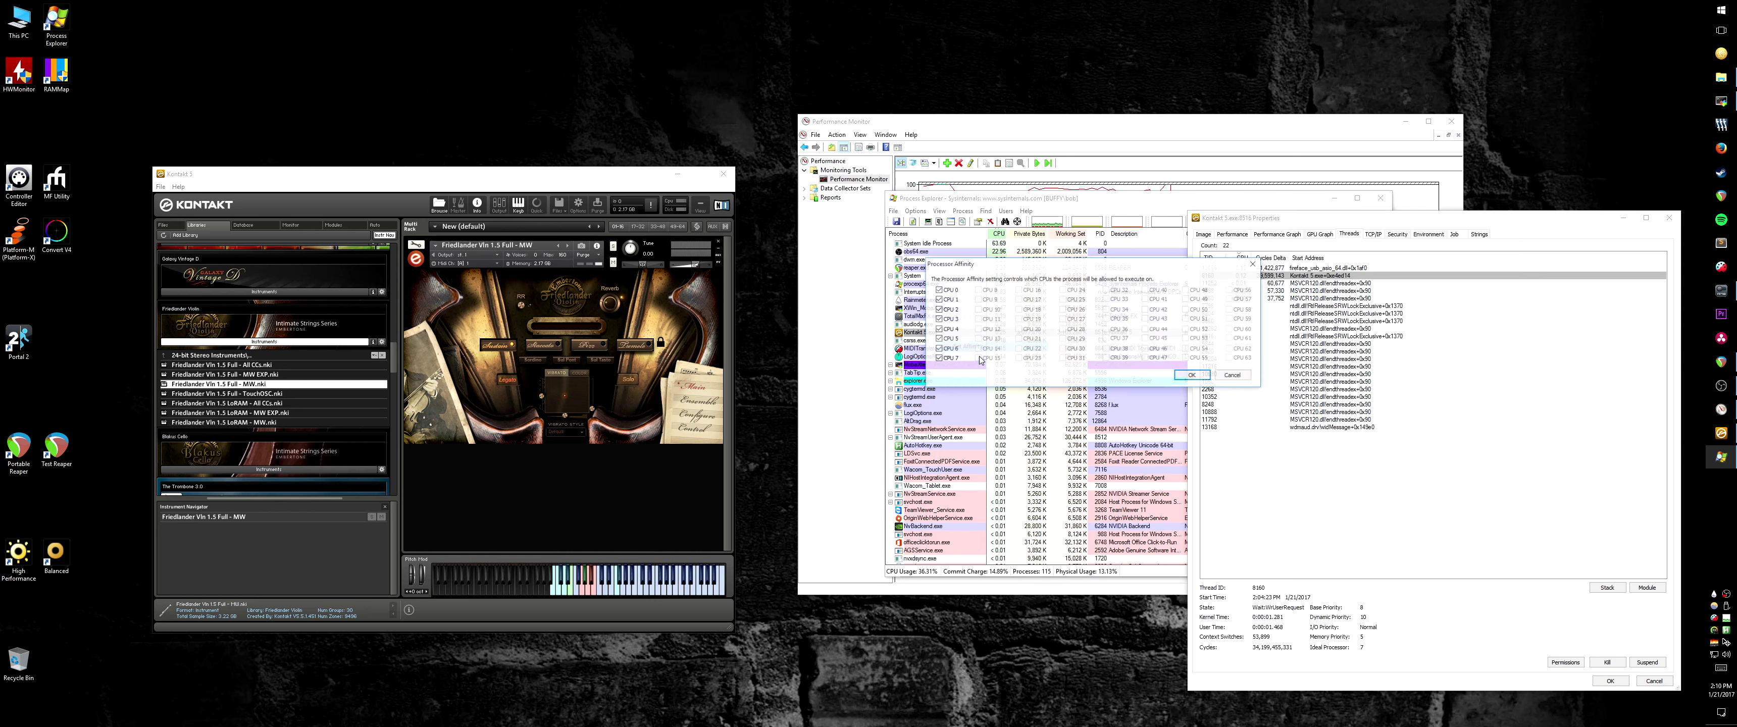
click(939, 300)
click(939, 319)
click(938, 329)
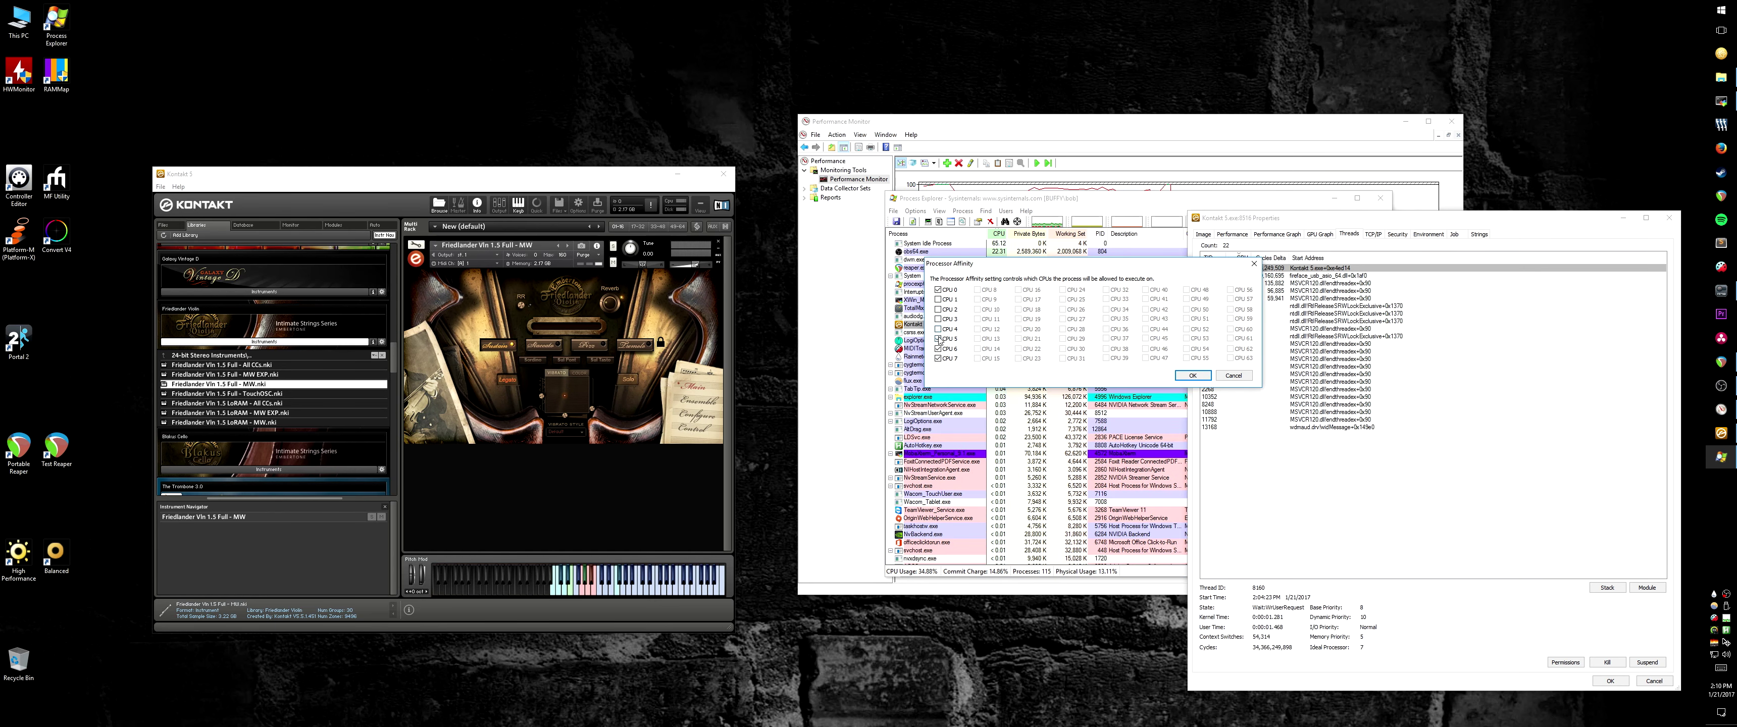
click(939, 339)
click(939, 349)
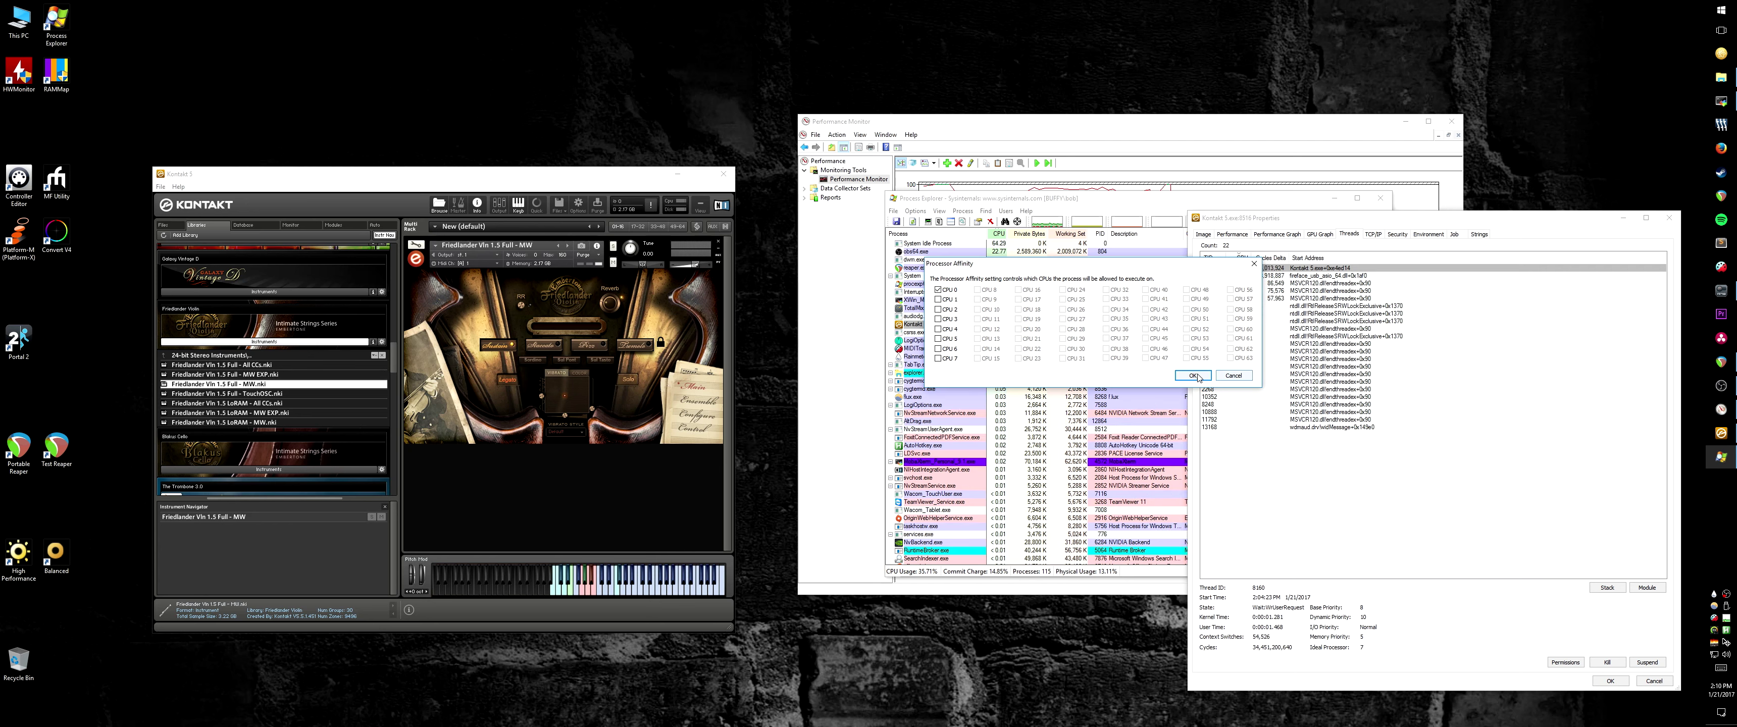
click(1231, 376)
Step: Move the Kontakt properties window and Process Explorer off Performance Monitor, and clear the performance graph
drag(1419, 227, 0, 171)
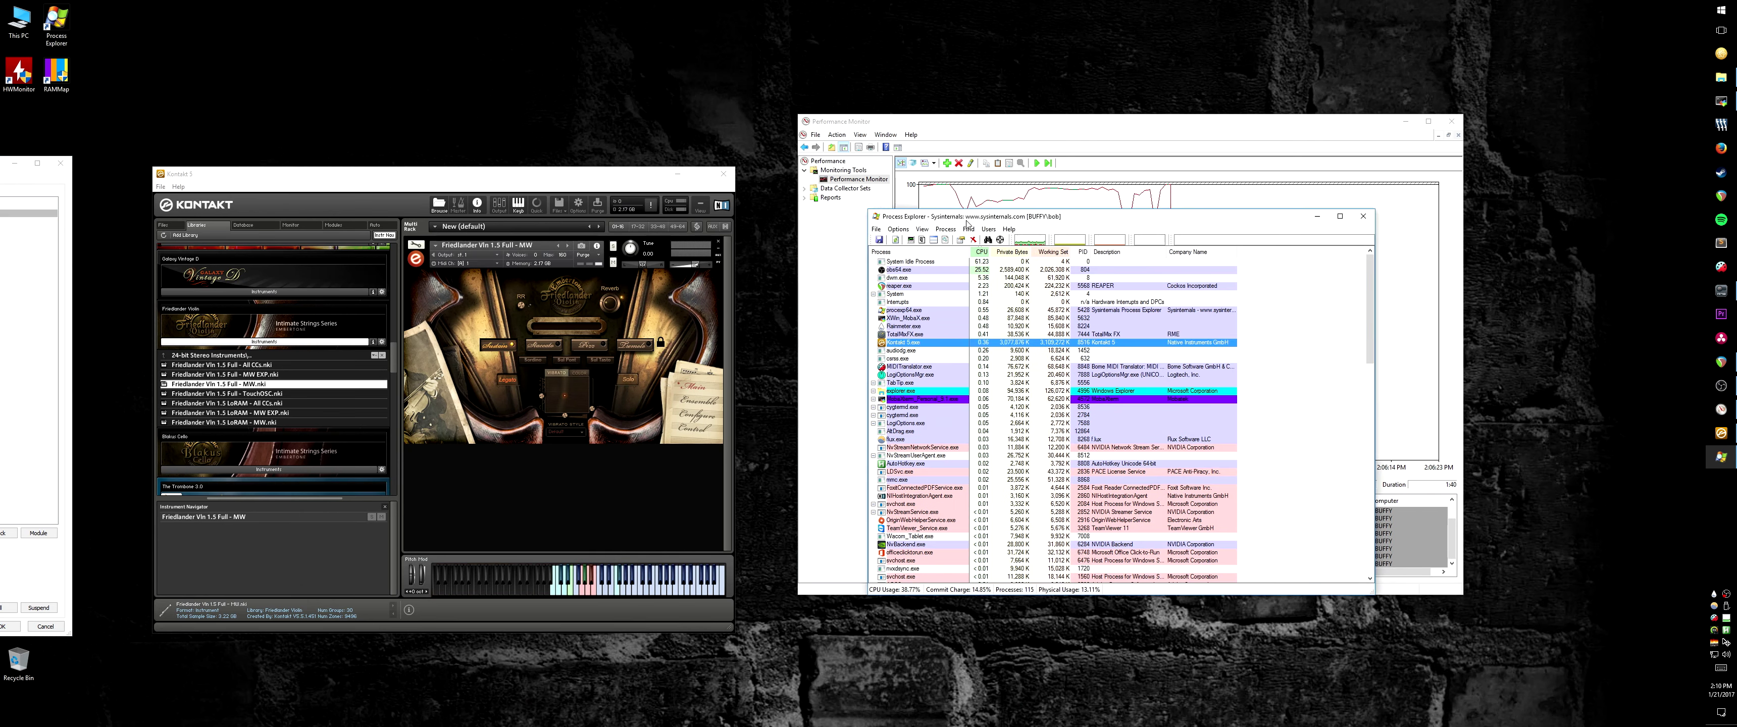
drag(1012, 198, 485, 358)
click(985, 191)
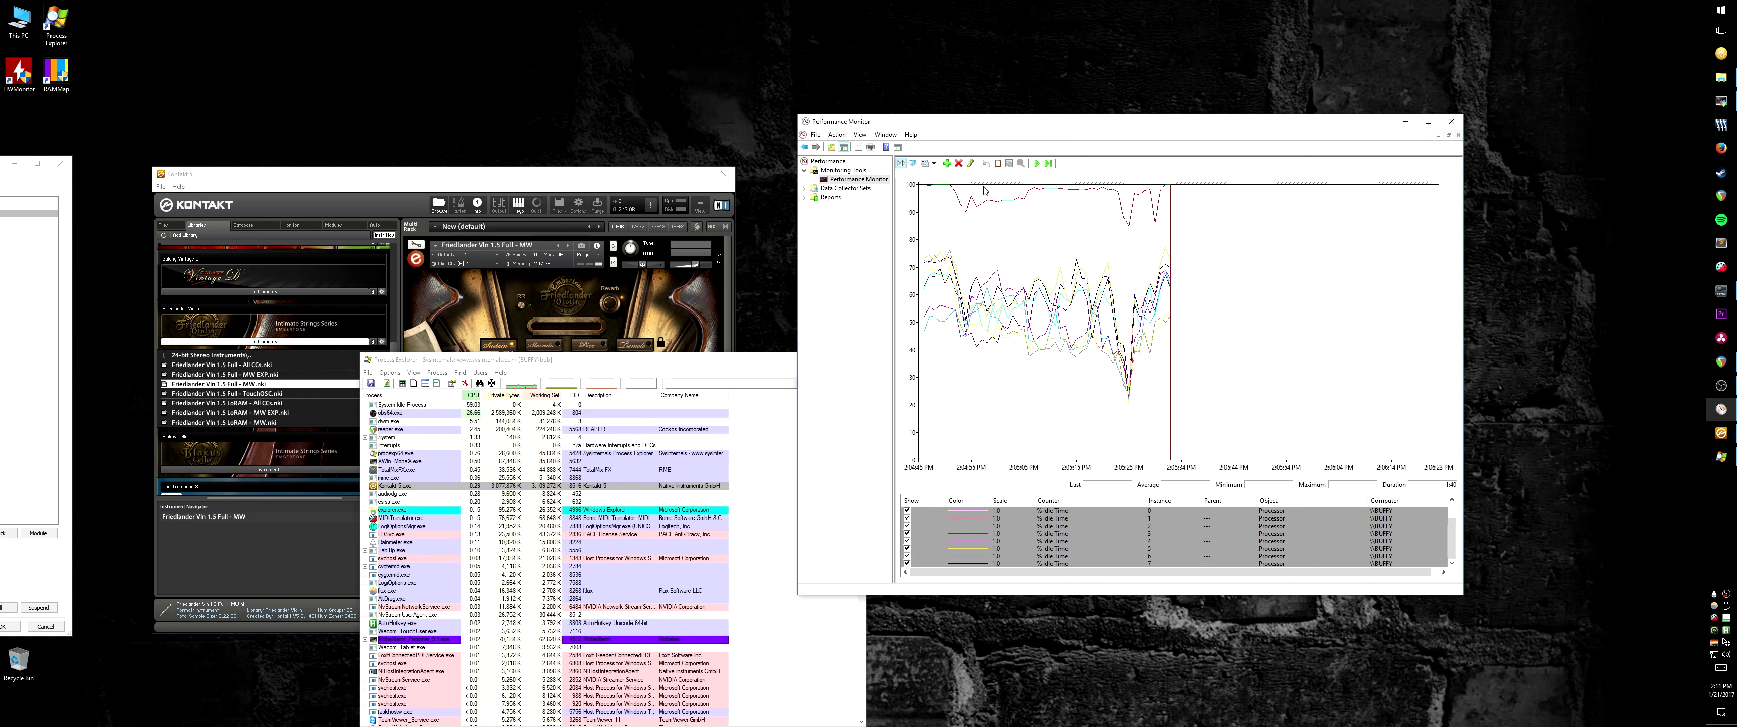
right_click(1004, 241)
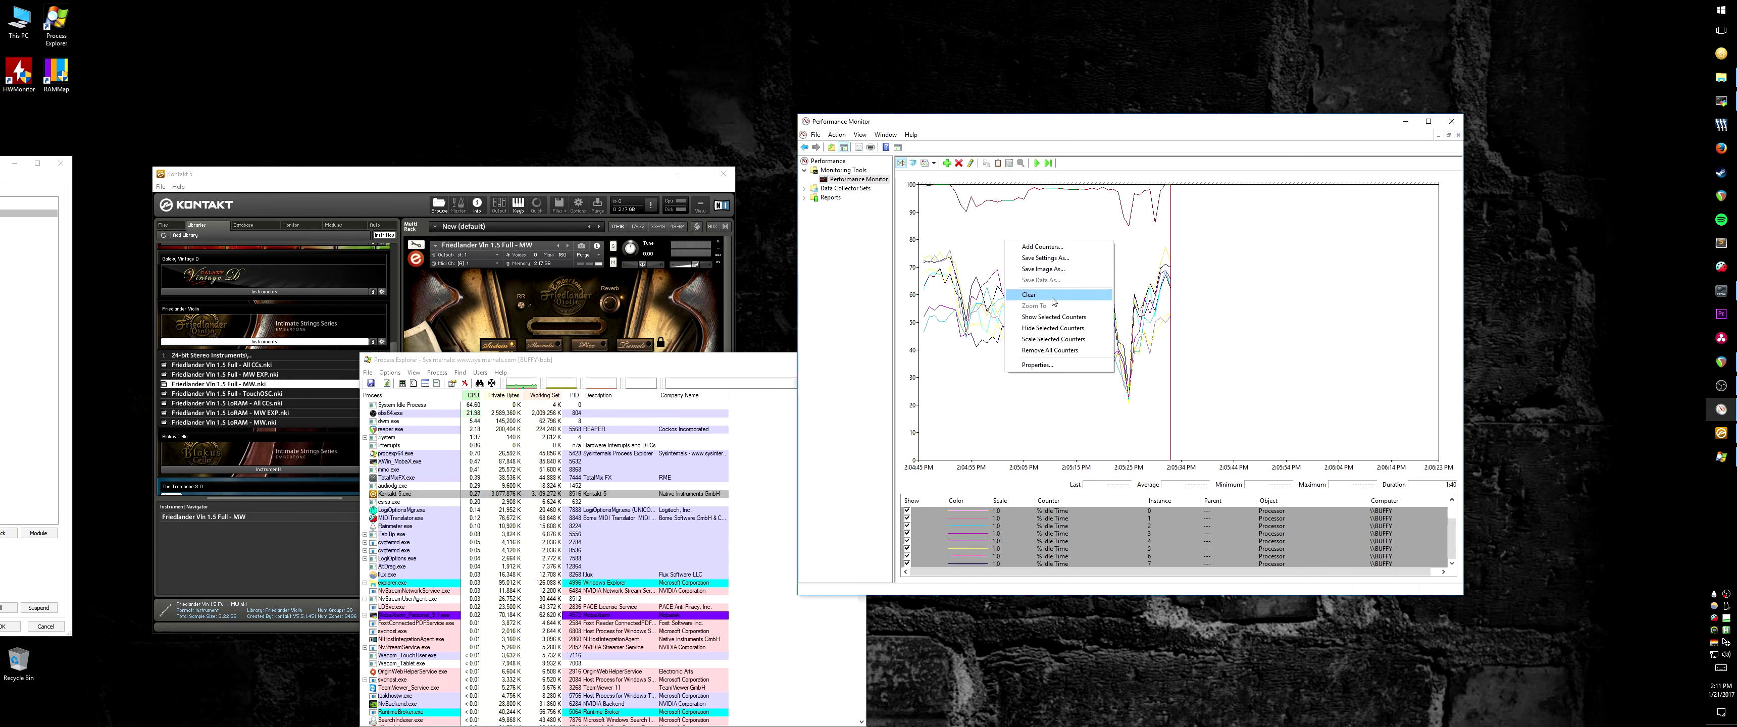
click(1031, 297)
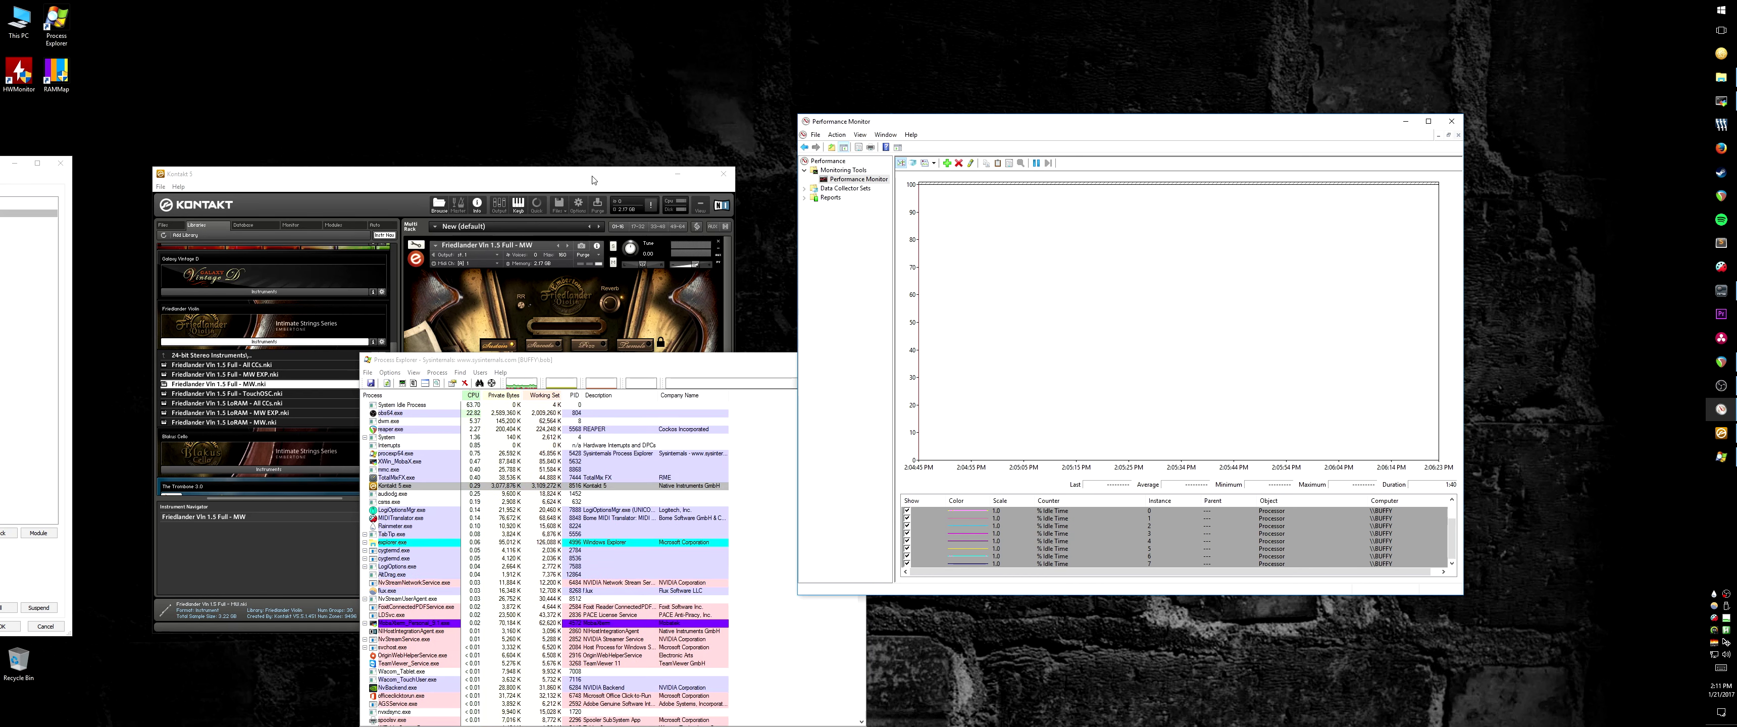
Step: Move Kontakt clear of Process Explorer, remove its loaded instrument and reload Friedlander Vln 1.5 Full - MW.nki
drag(592, 183, 603, 115)
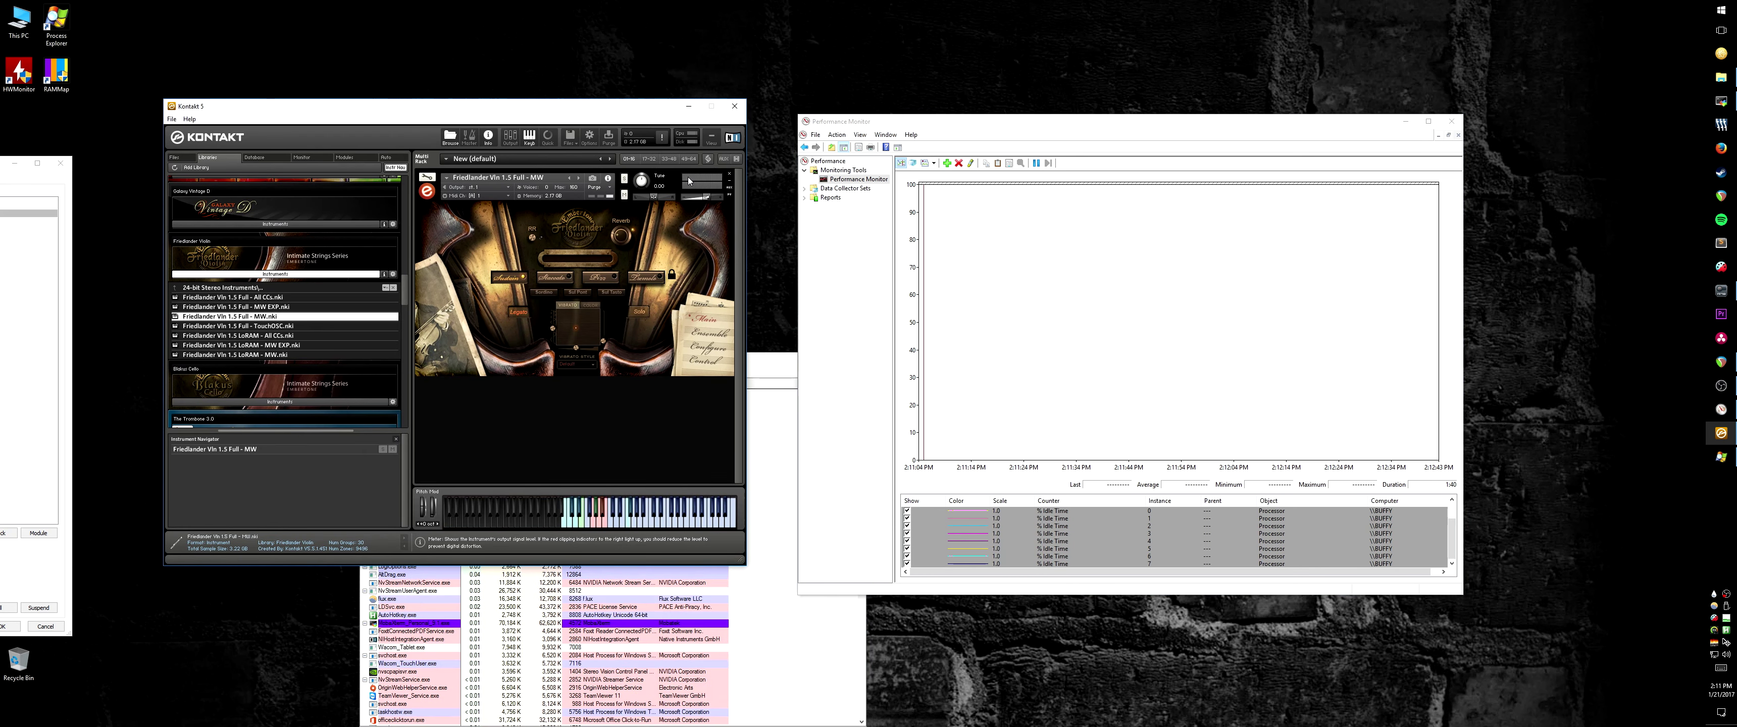
click(731, 176)
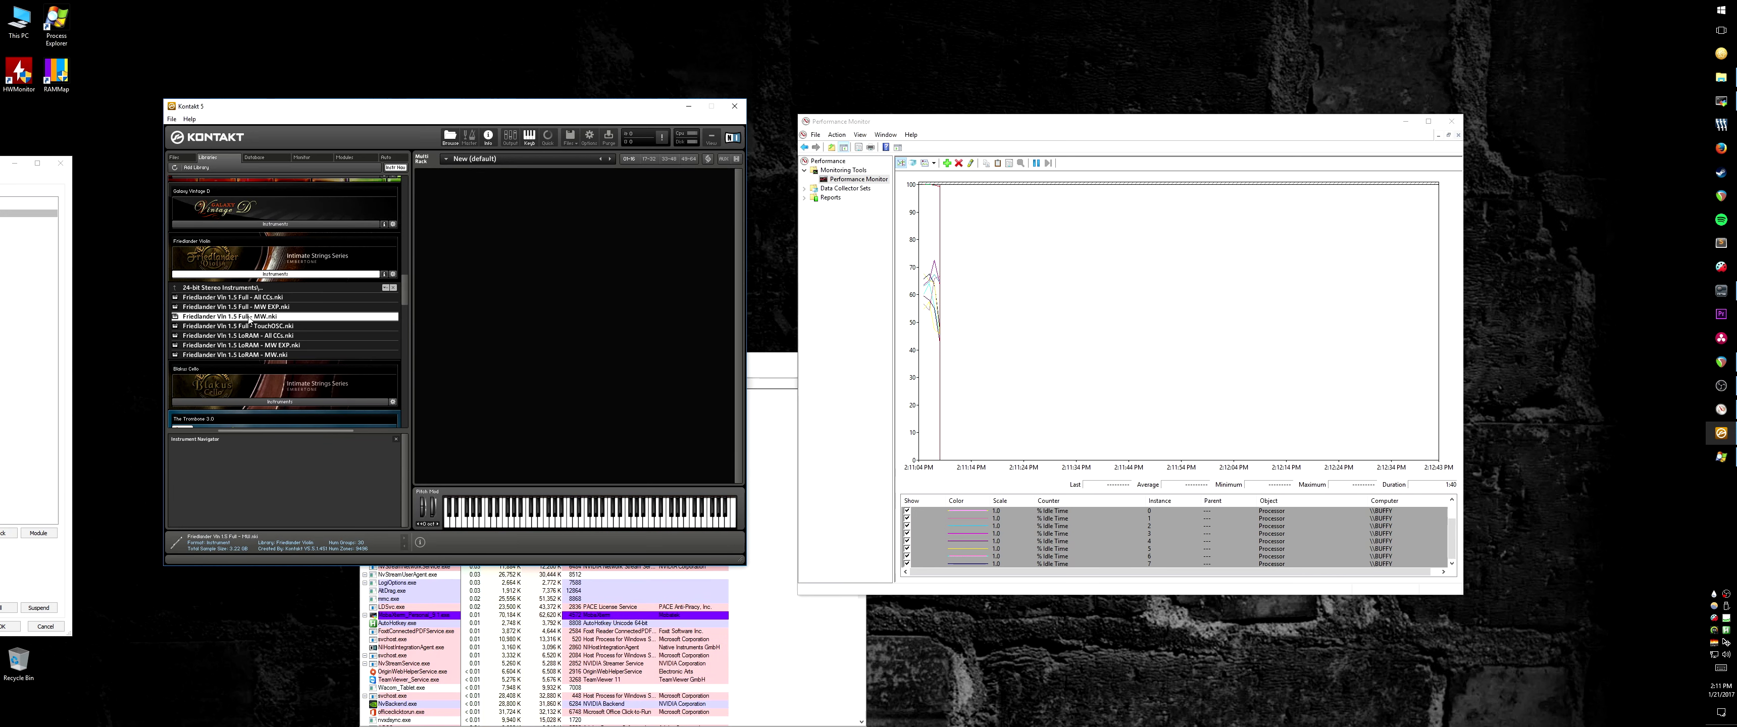
drag(229, 315, 414, 314)
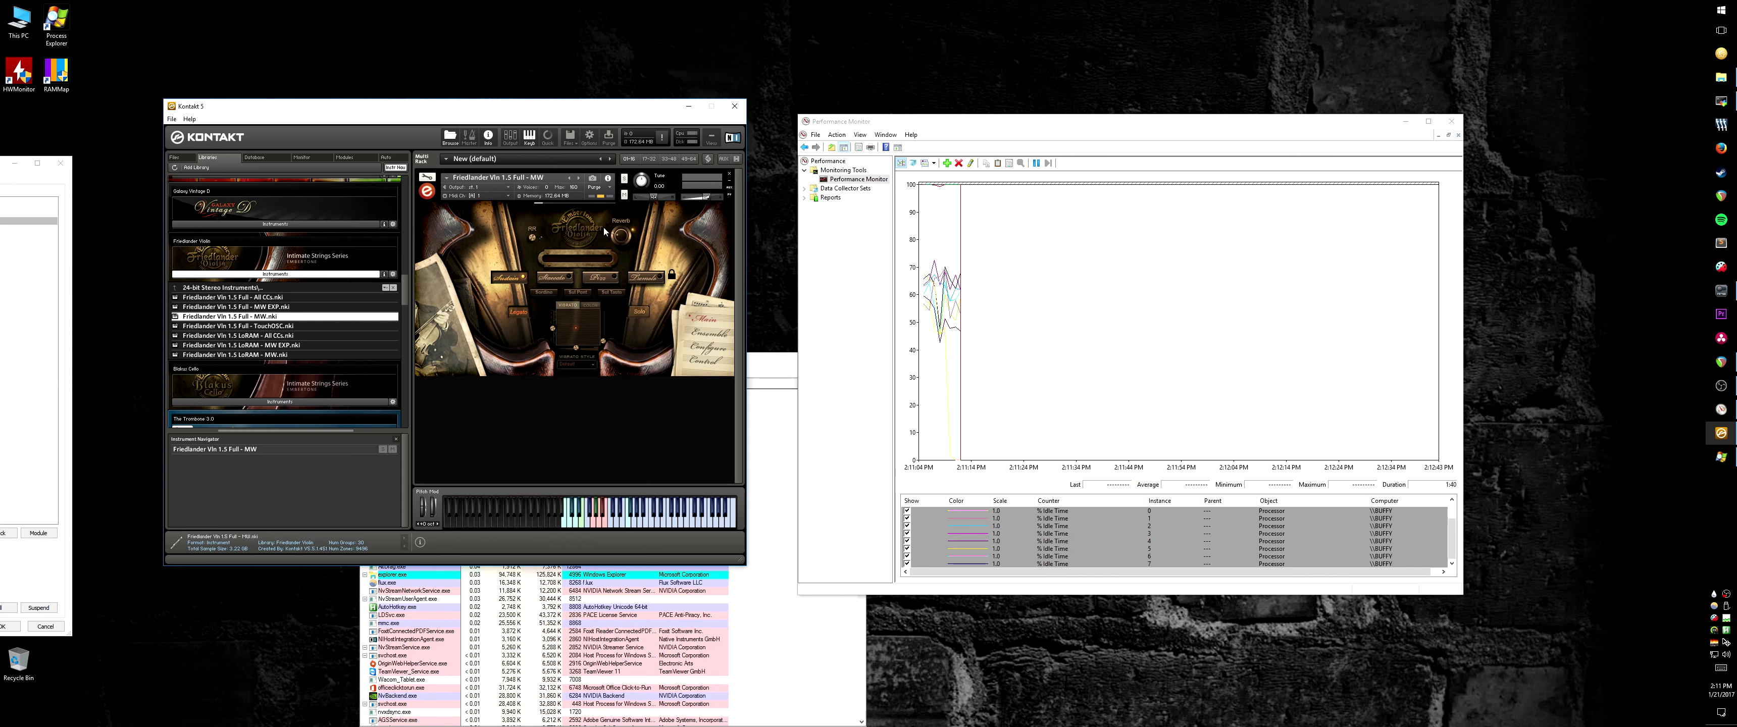
Step: Show the PhysicalDisk counters Disk Bytes/sec and Disk Transfers/sec in the performance graph
scroll(912, 522, up, 1)
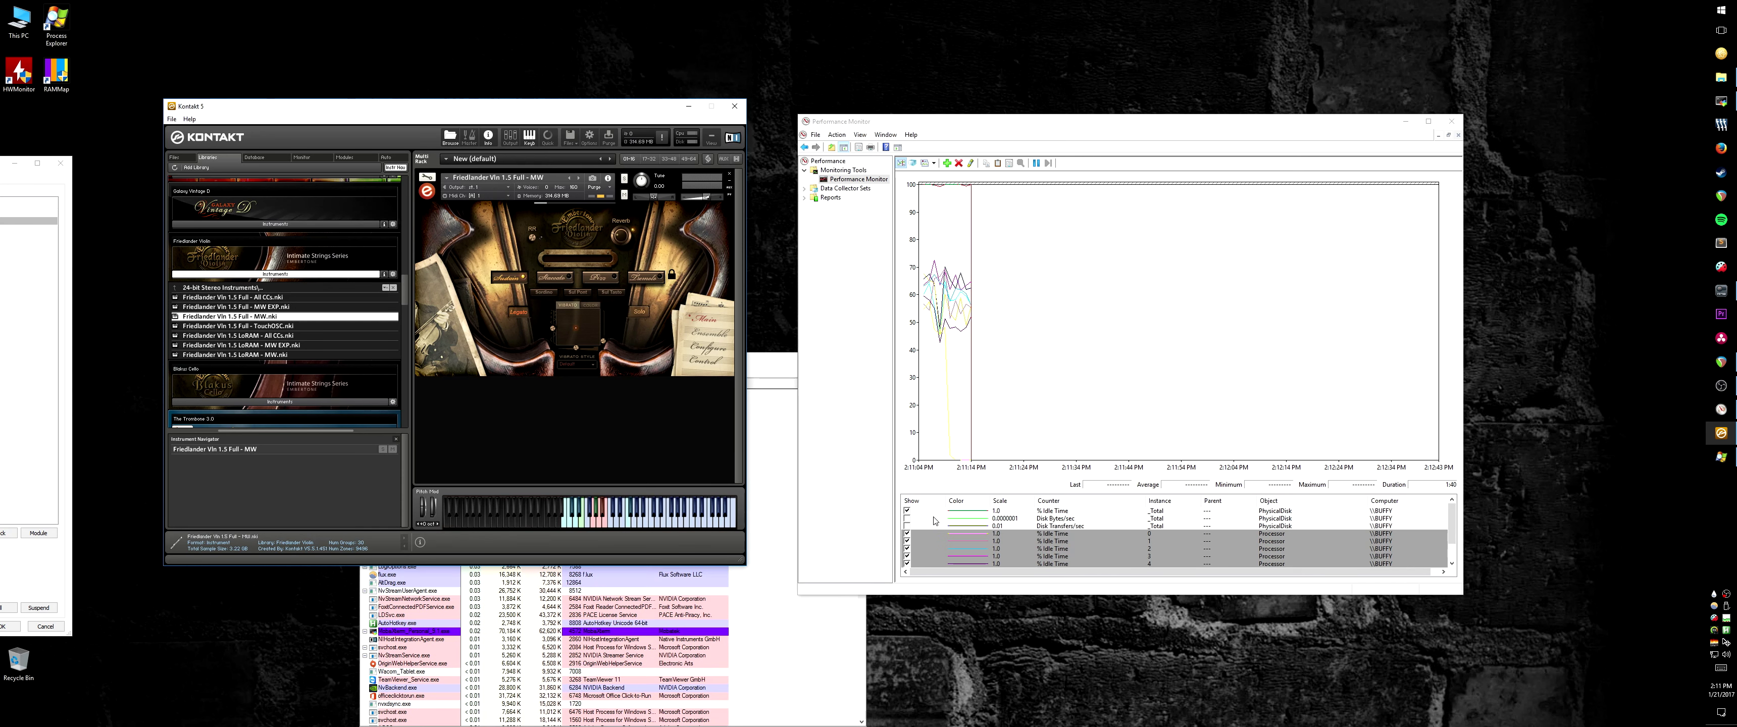
click(907, 518)
click(907, 525)
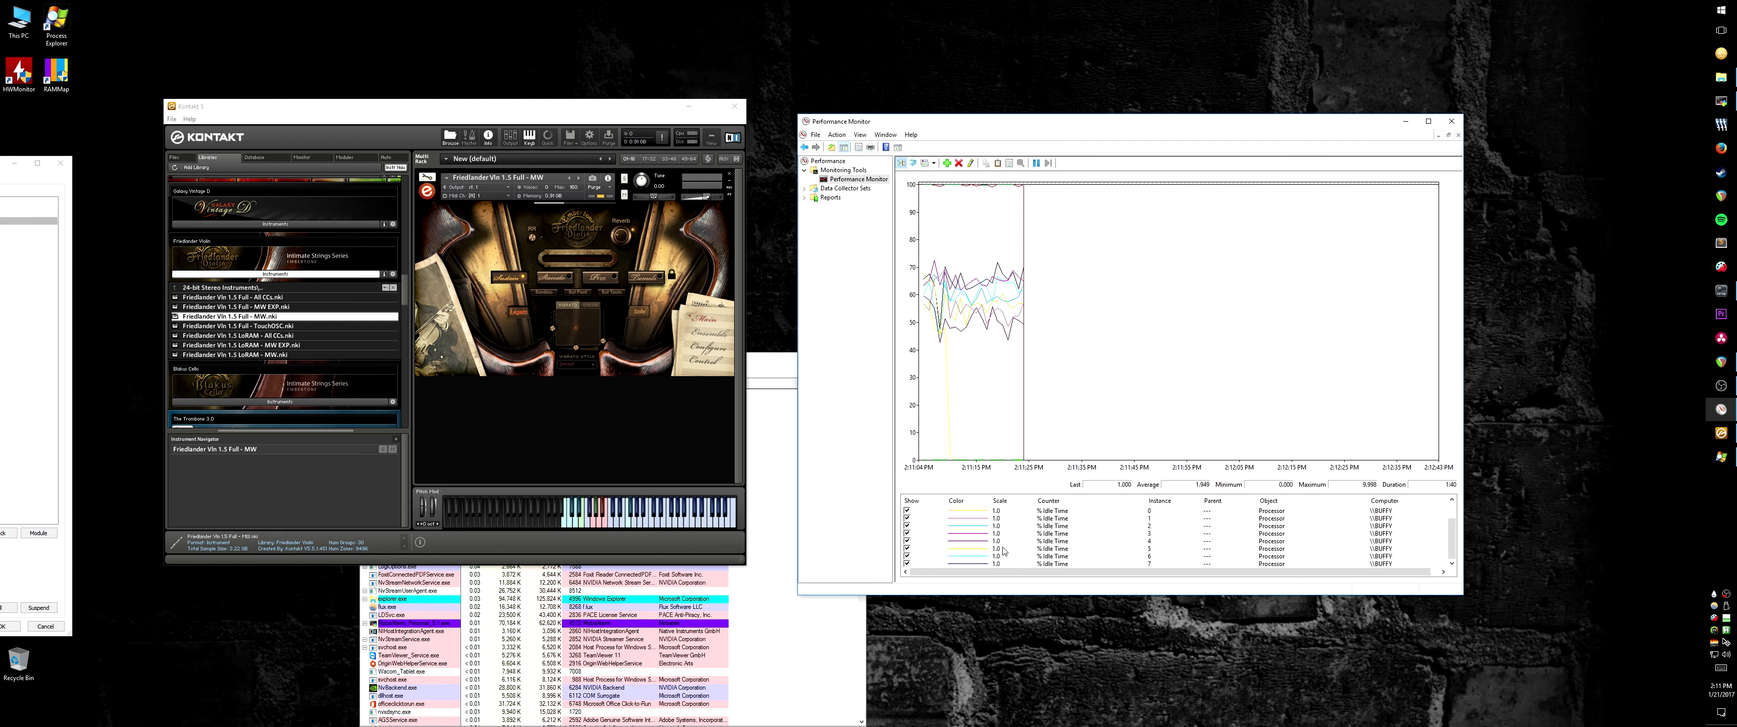
Step: Change the line colour of the Processor 0 % Idle Time counter to magenta
click(977, 534)
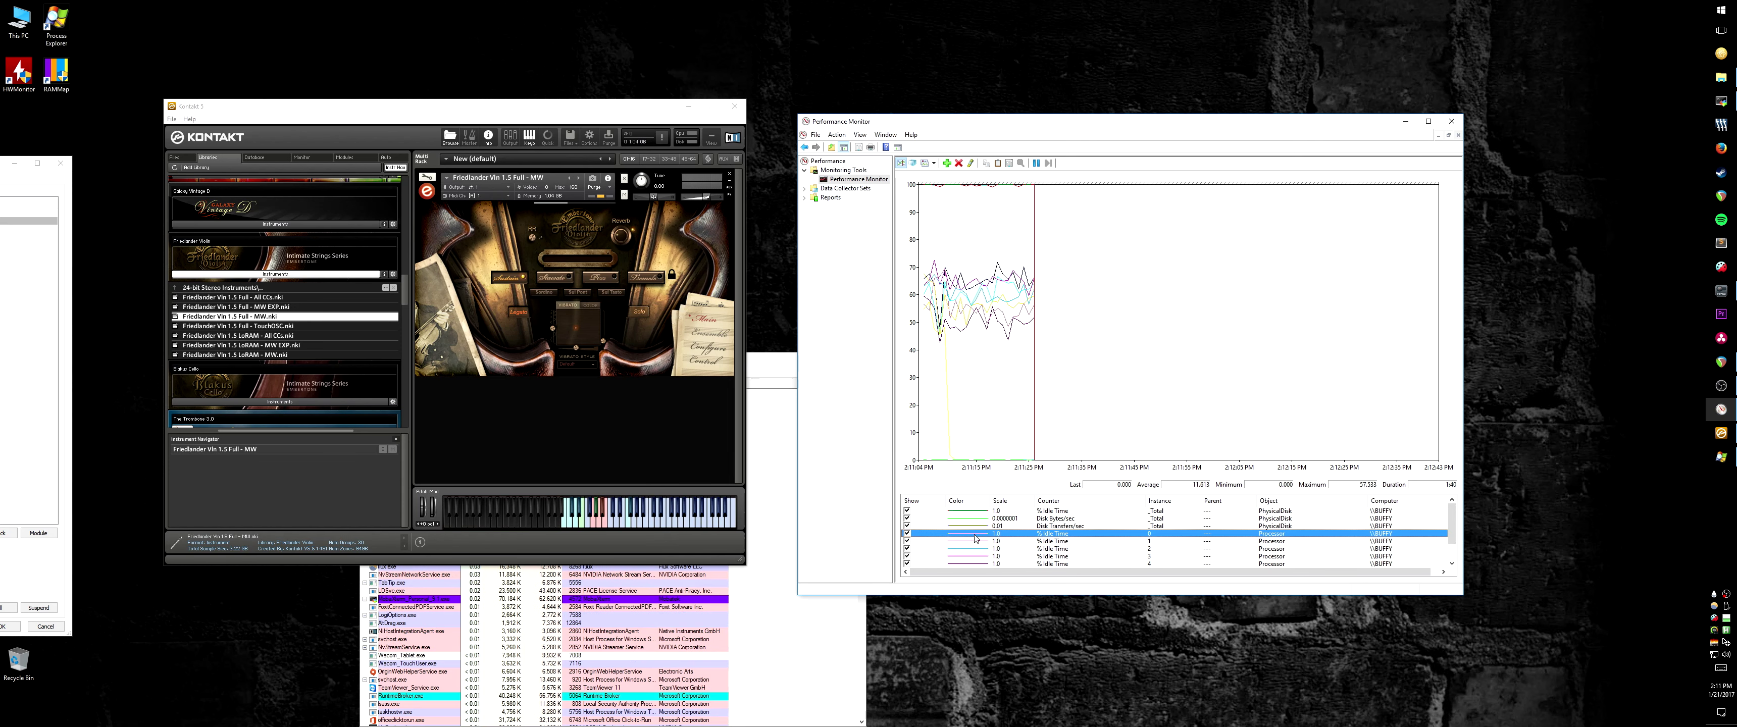
right_click(976, 535)
click(1007, 659)
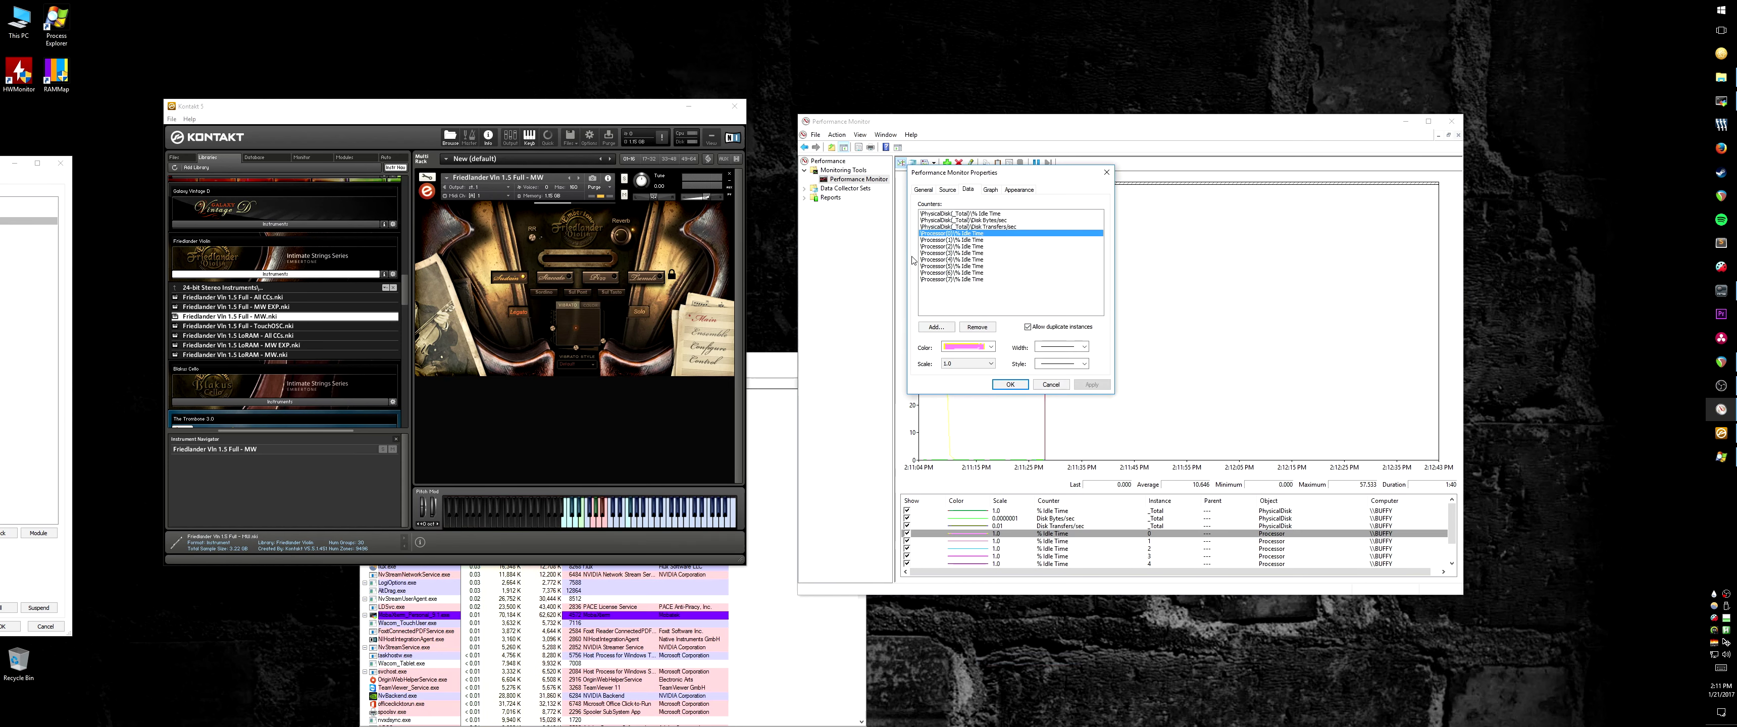
click(976, 348)
click(969, 402)
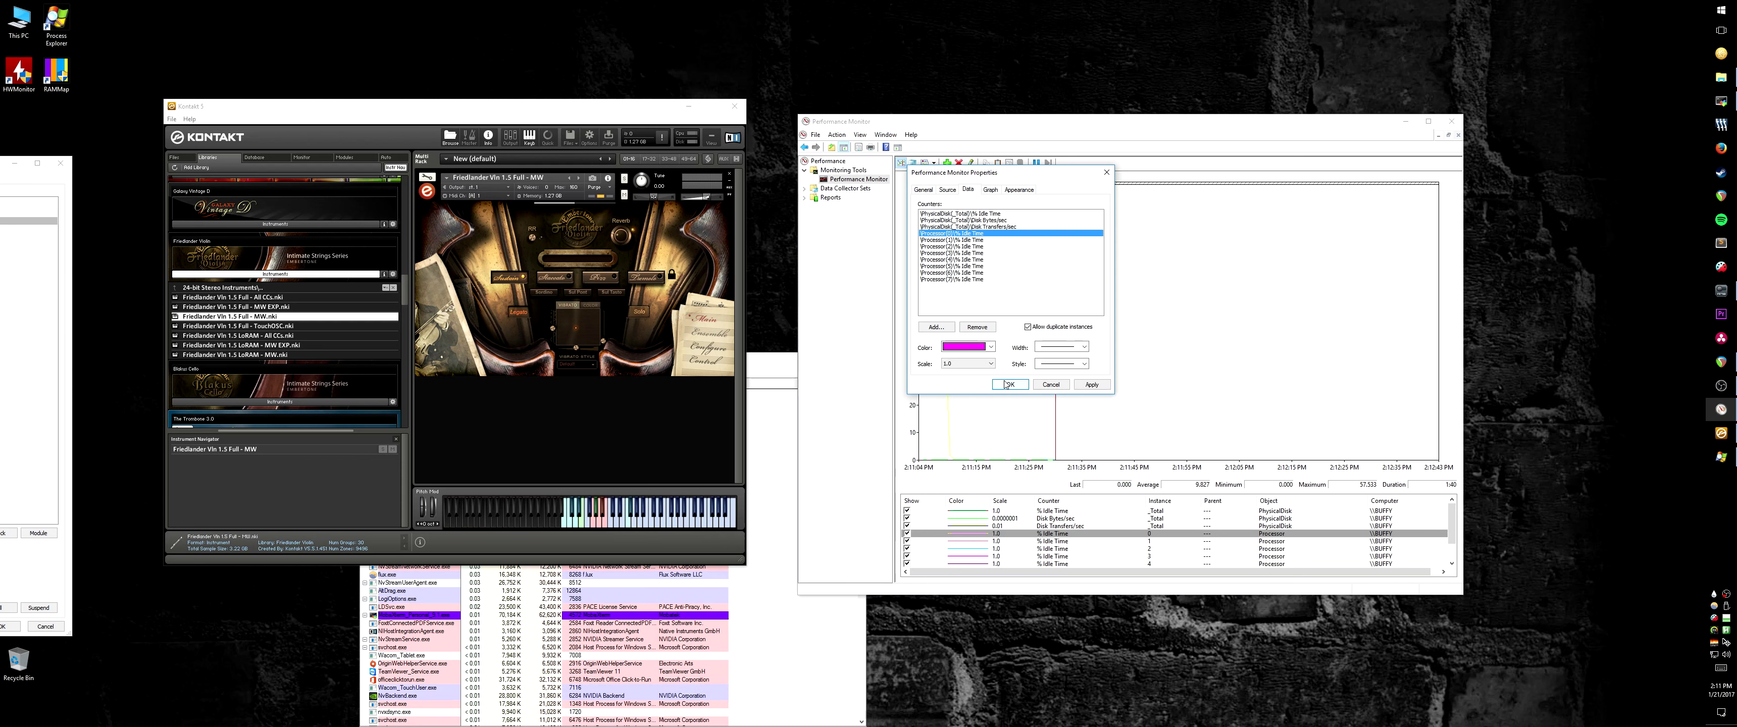
click(1010, 384)
click(949, 393)
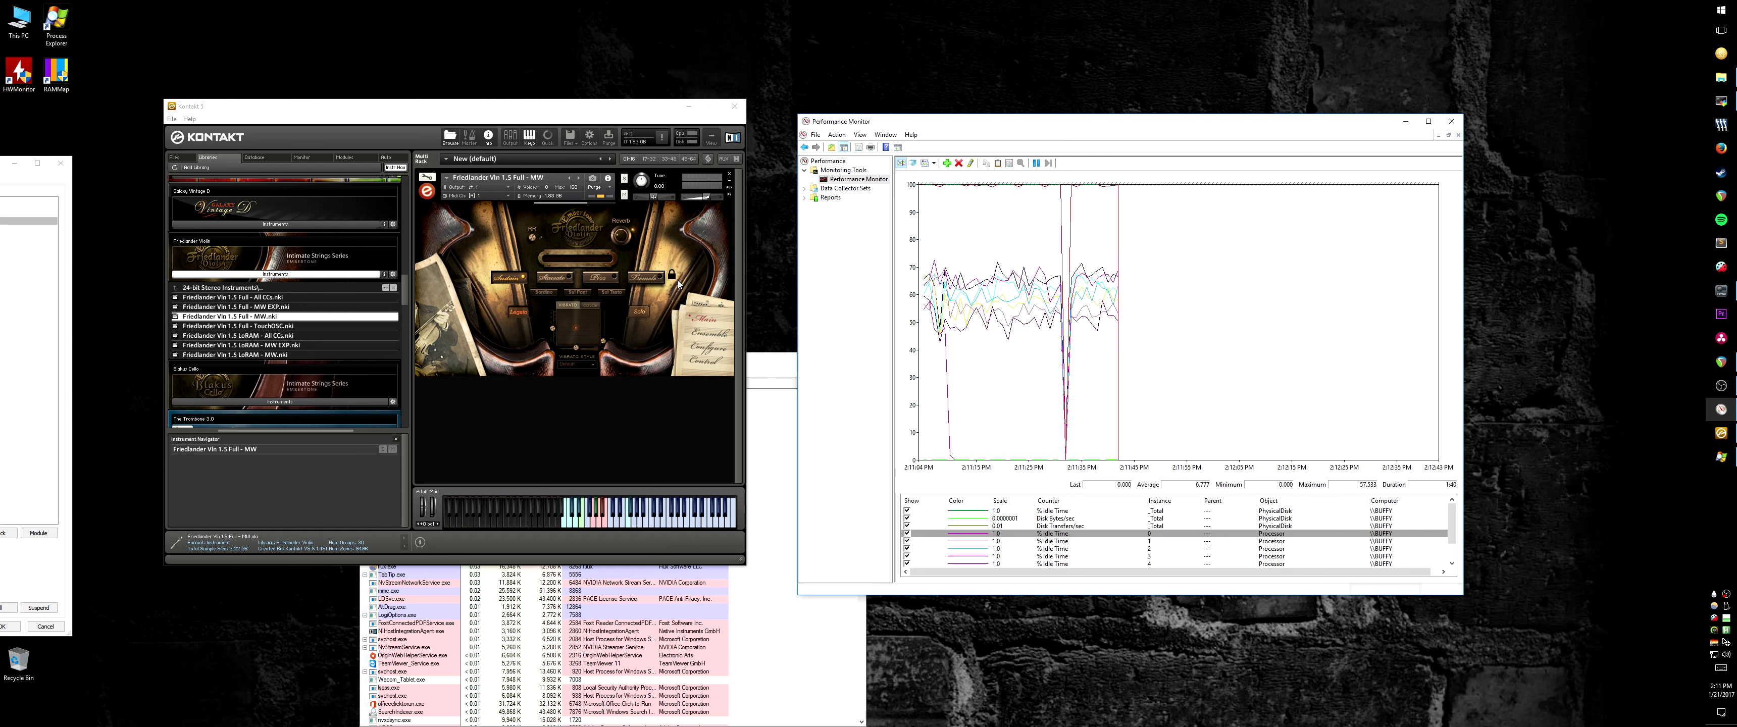
Step: Bring the Kontakt thread list back beside the performance graph, inspect it, and close the Kontakt properties window
click(779, 364)
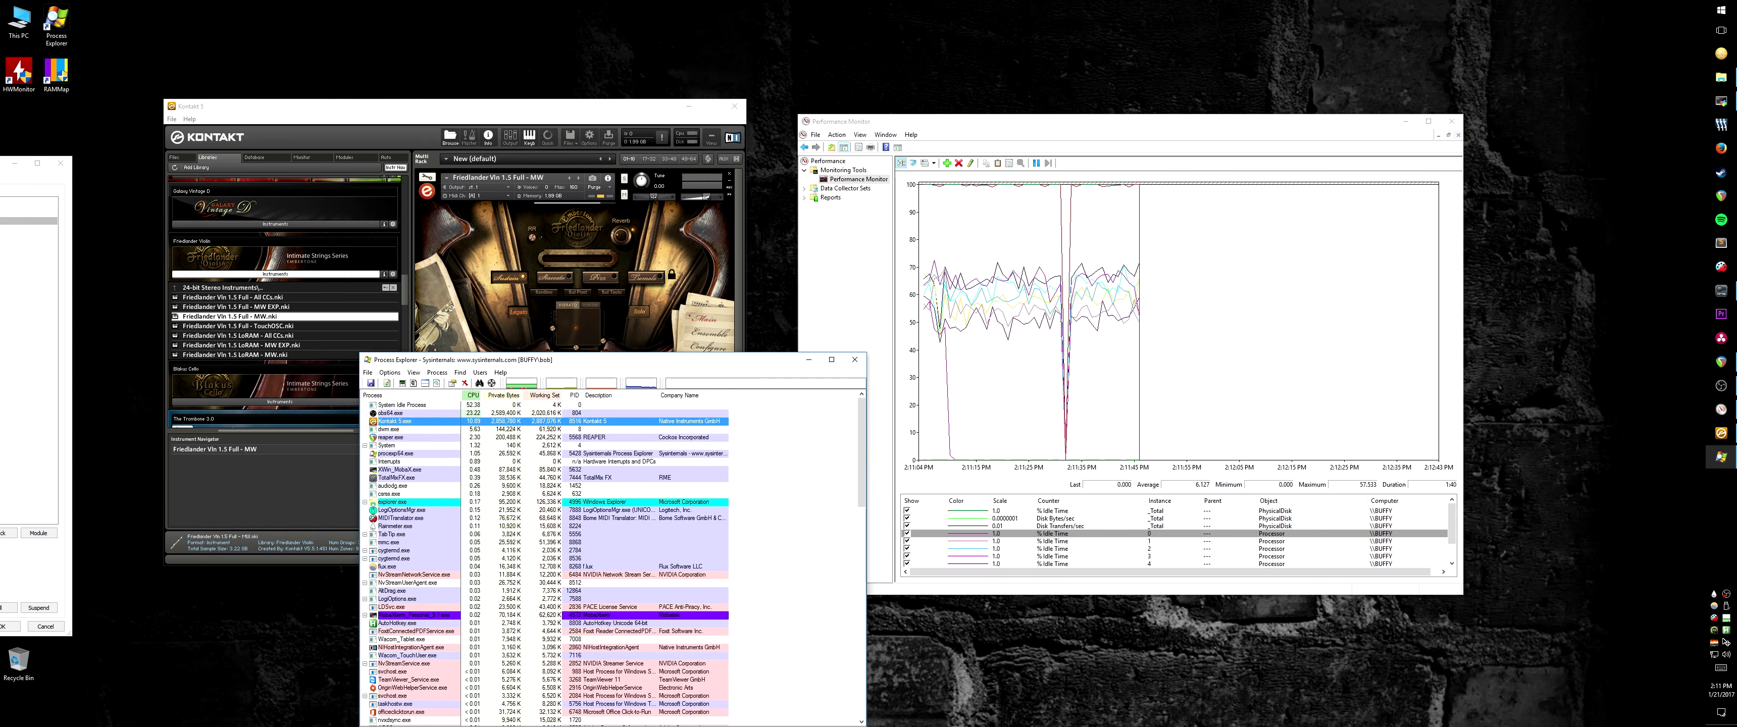
drag(27, 162, 842, 241)
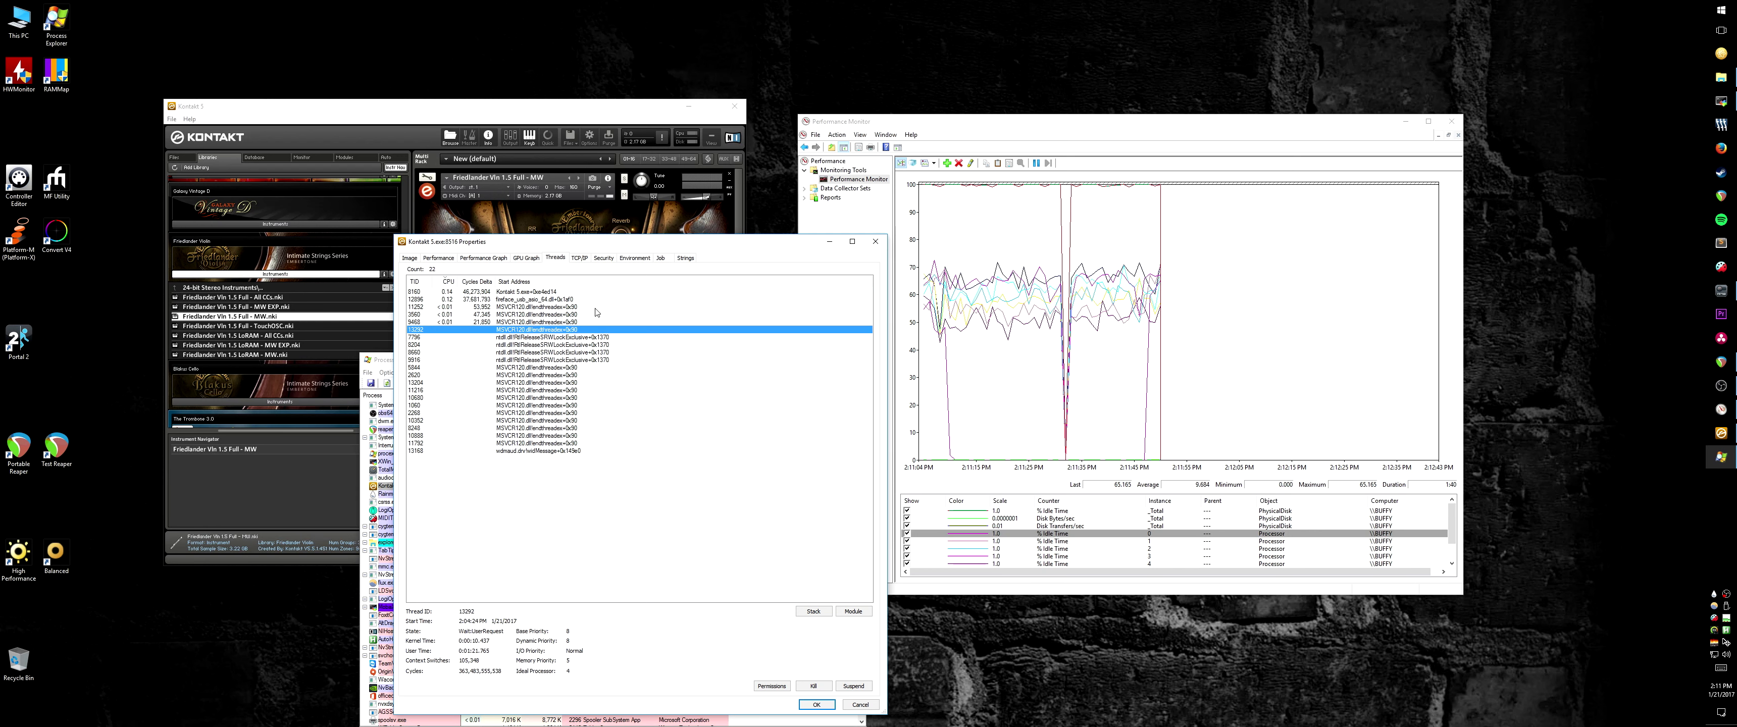
click(1139, 333)
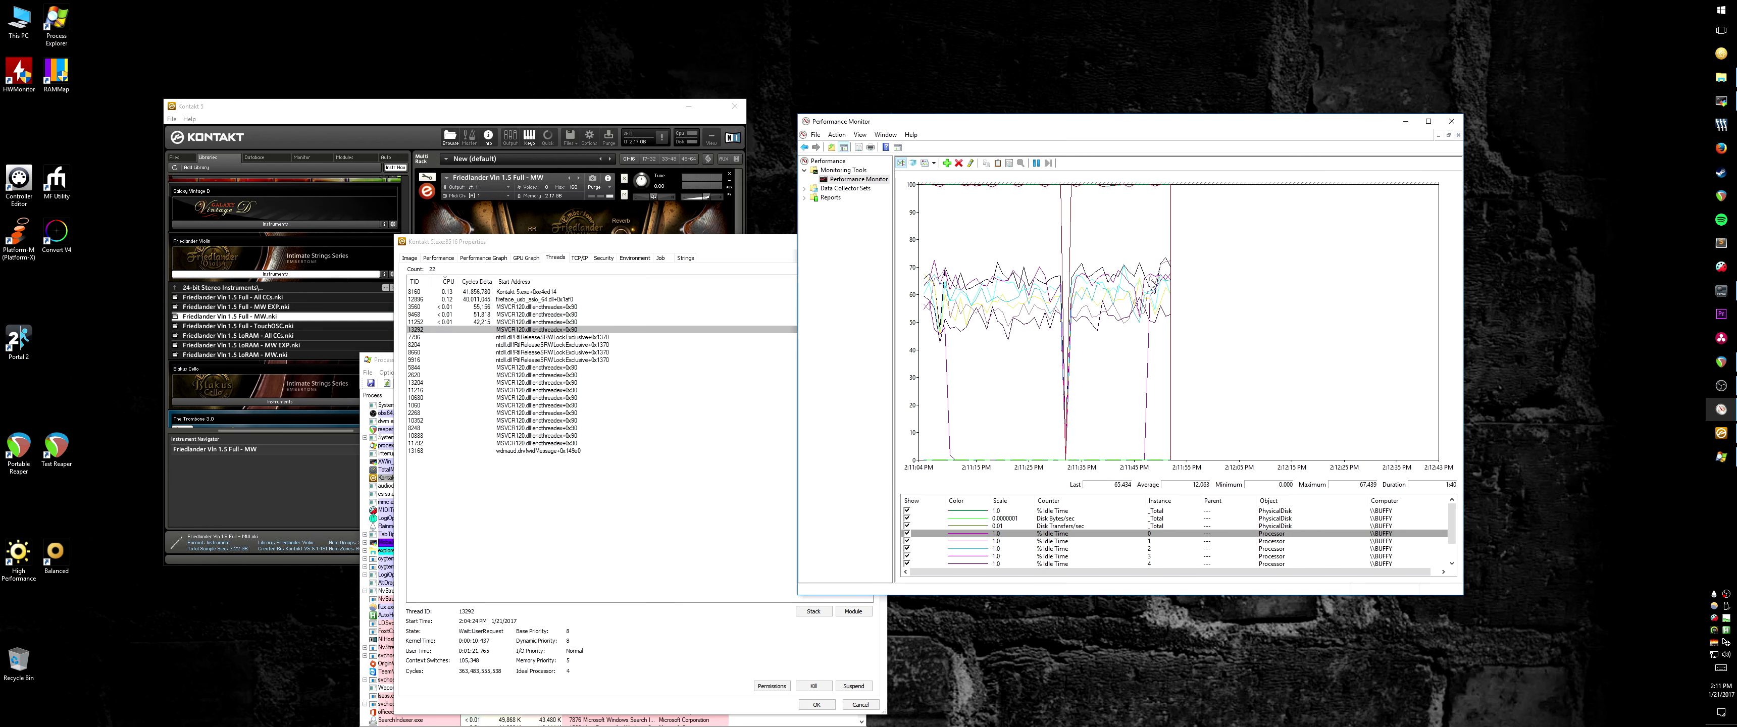
click(662, 279)
drag(662, 241, 563, 235)
click(775, 237)
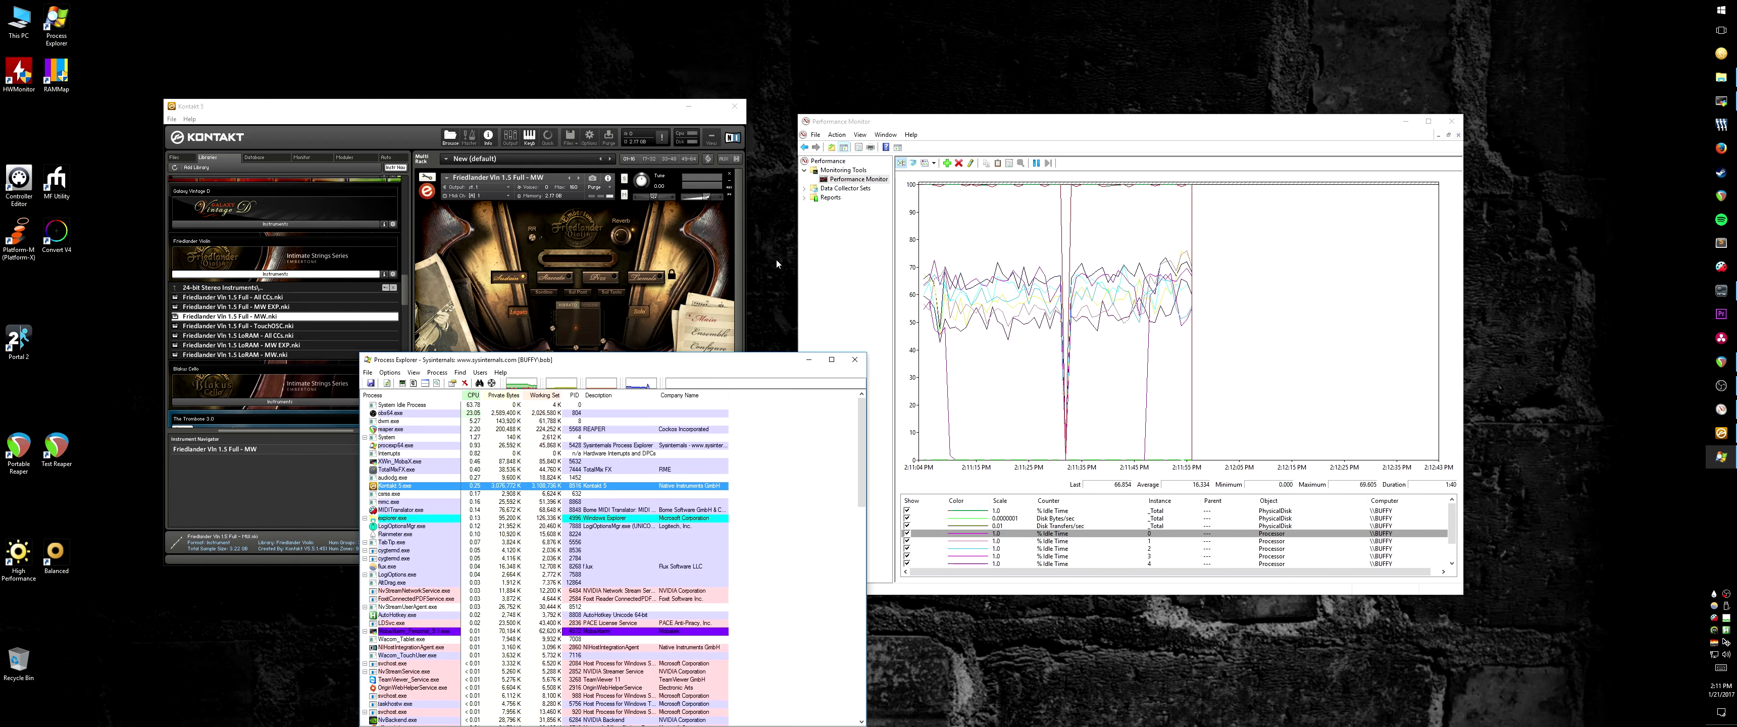
click(589, 113)
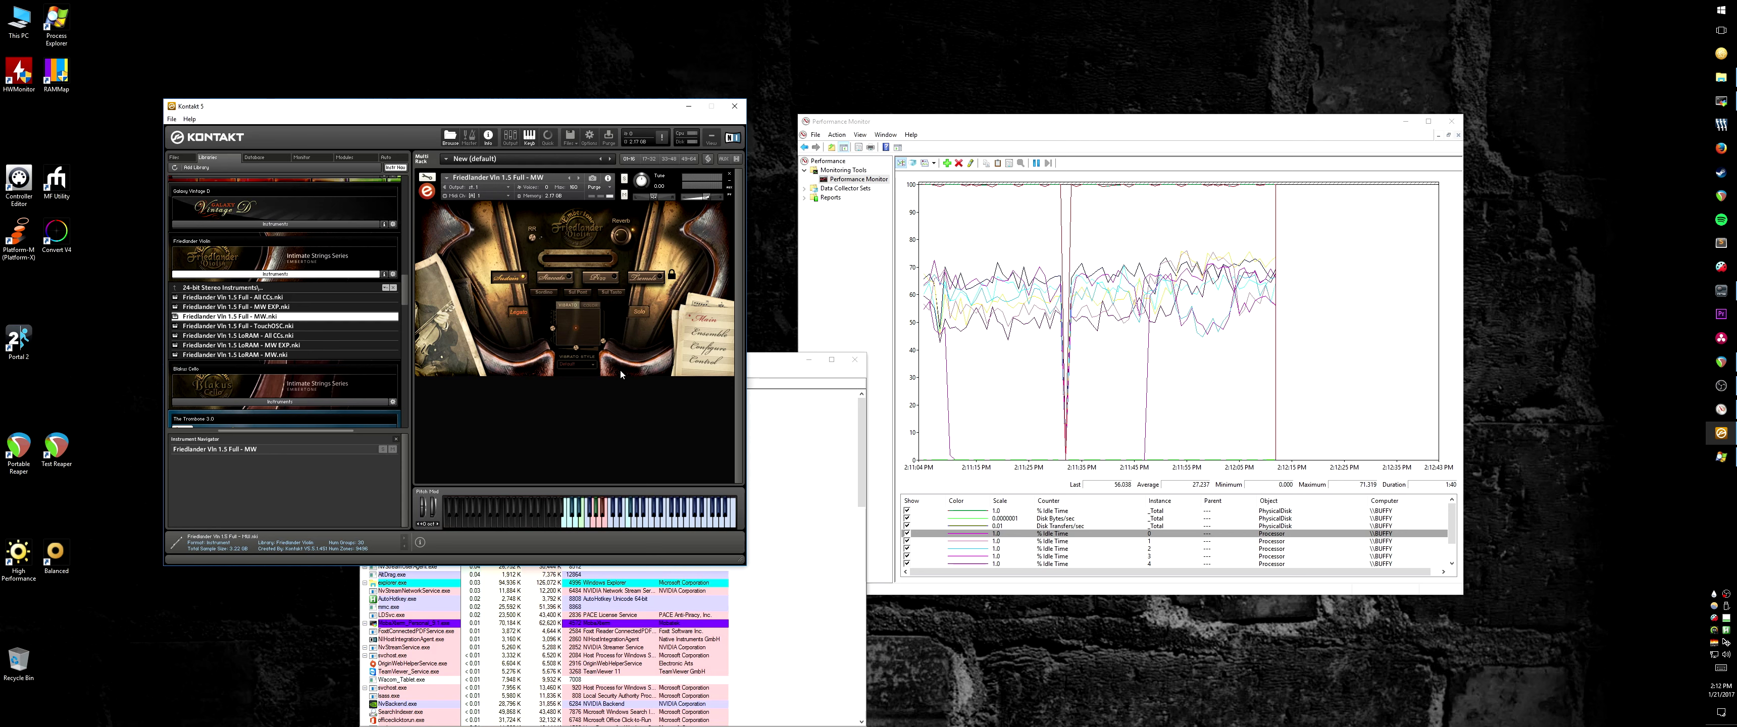
drag(756, 364, 750, 347)
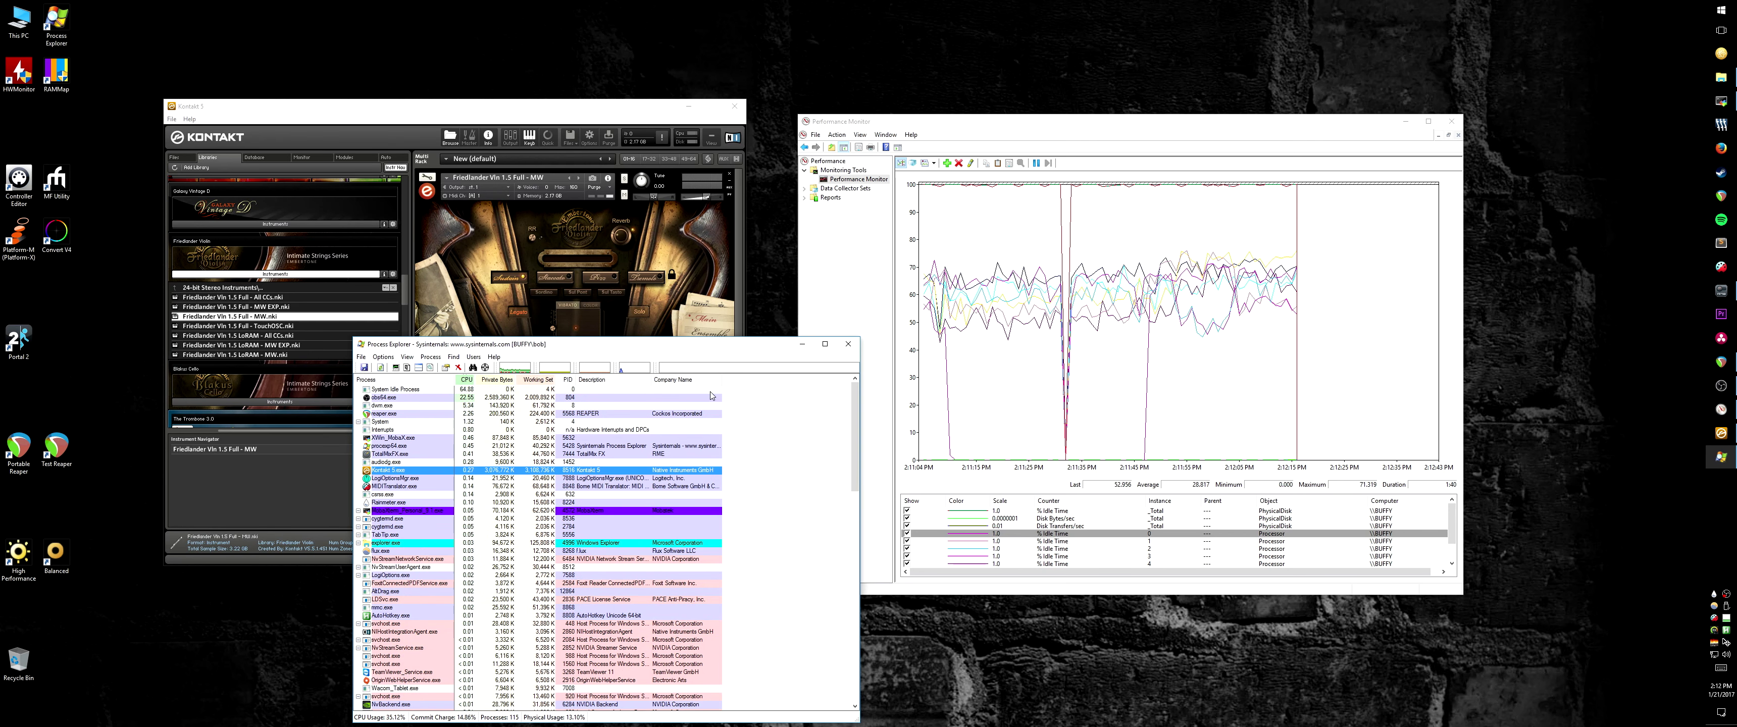
drag(699, 347, 678, 335)
click(600, 103)
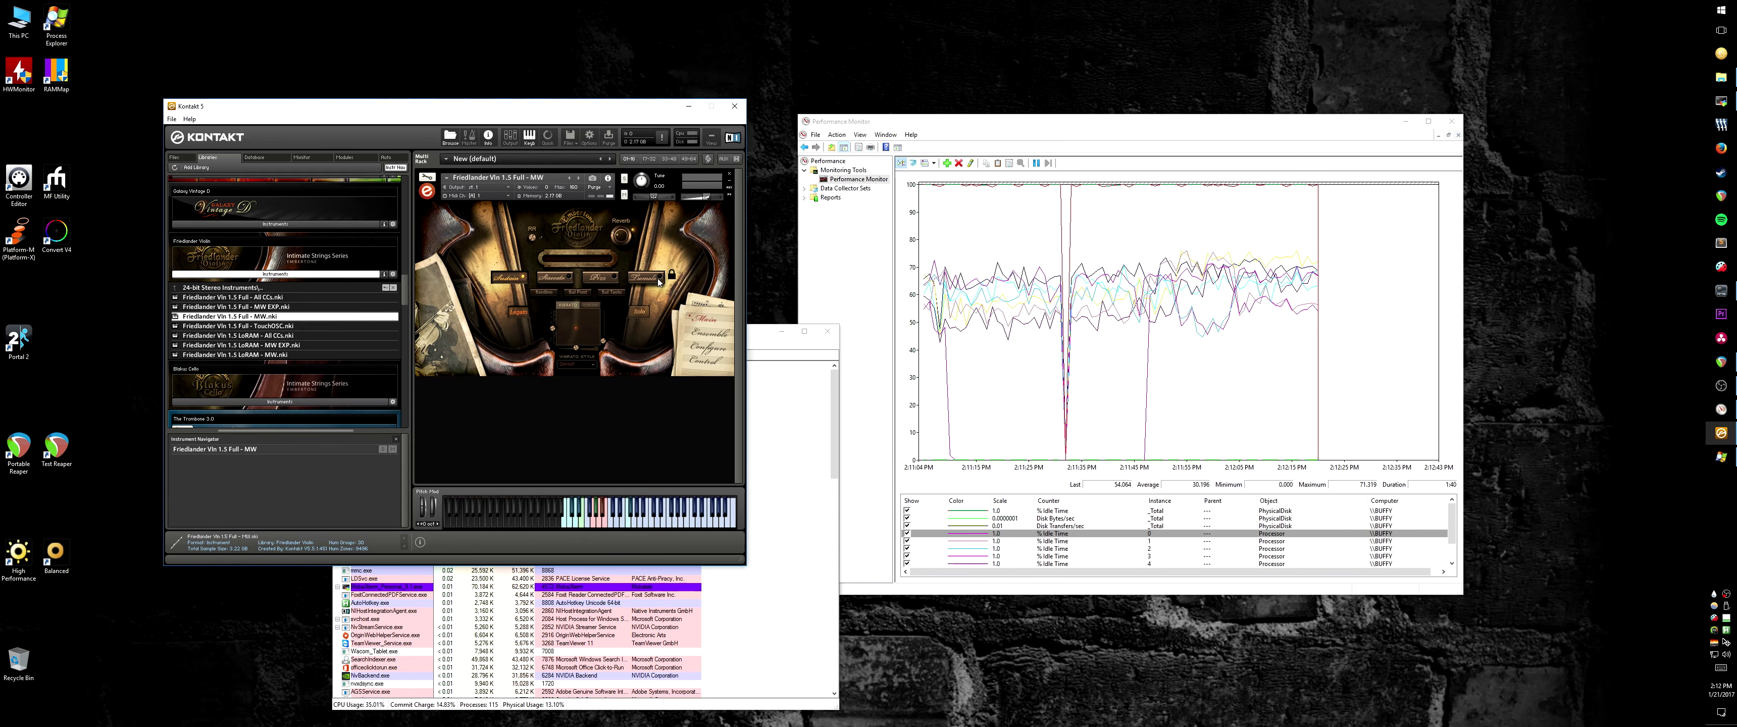
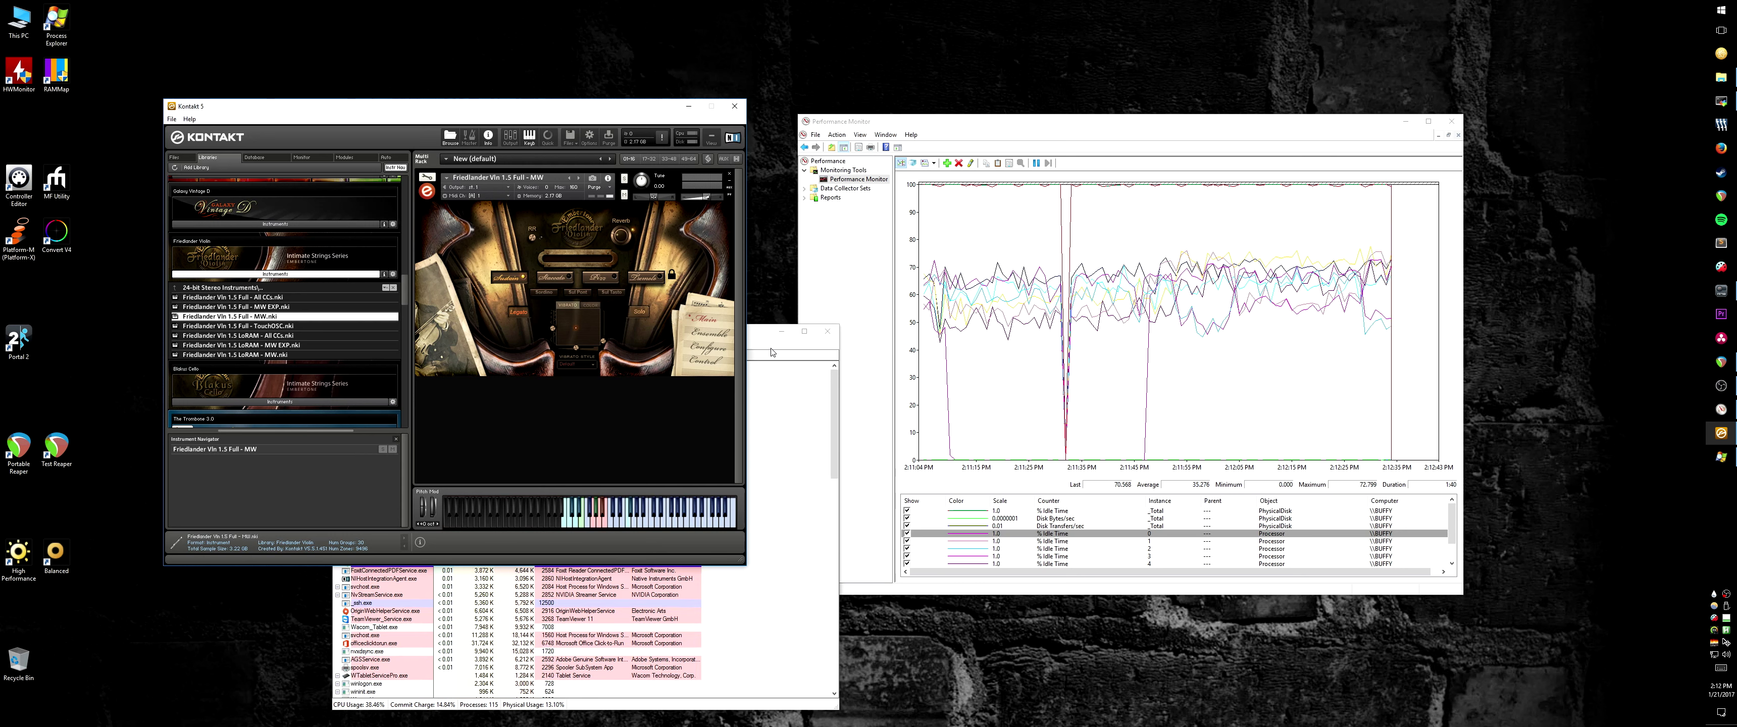
click(773, 353)
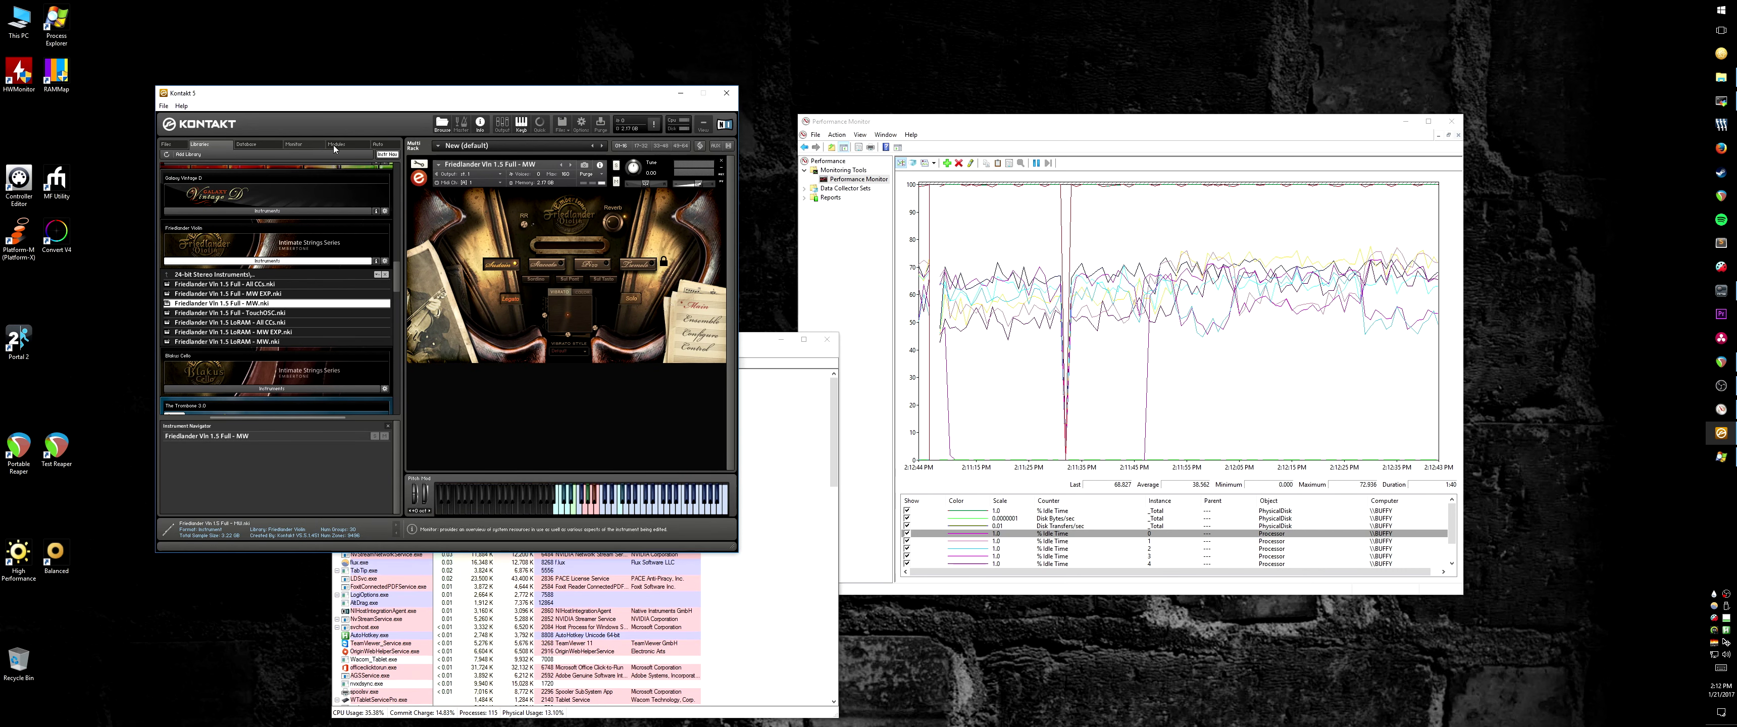
Step: Inspect the multiprocessor support setting in Kontakt's engine options and close the options
click(581, 123)
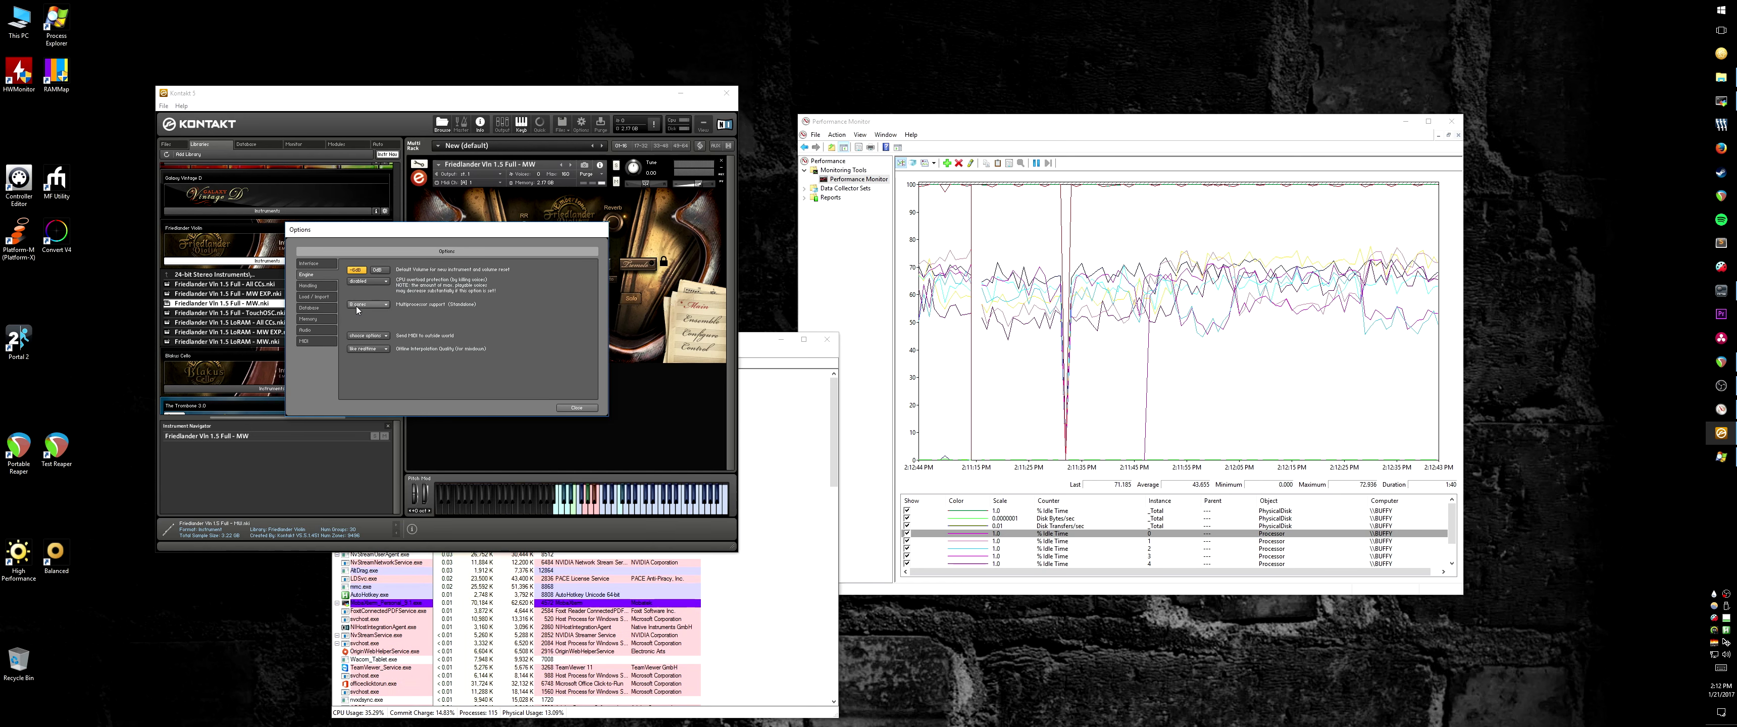
click(576, 410)
Step: Freeze the Performance Monitor graph and close Process Explorer
click(778, 409)
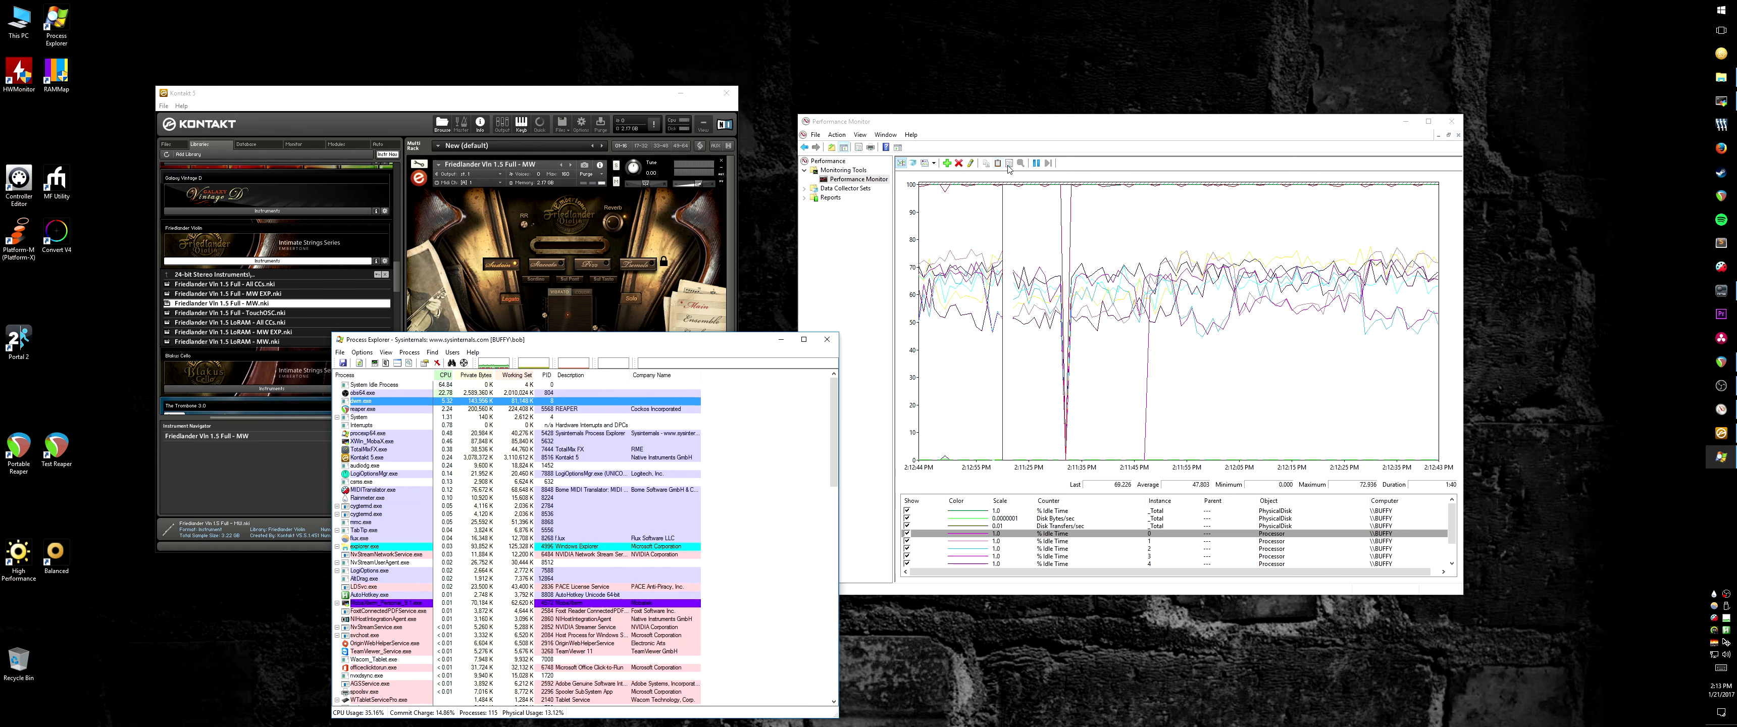
click(1037, 164)
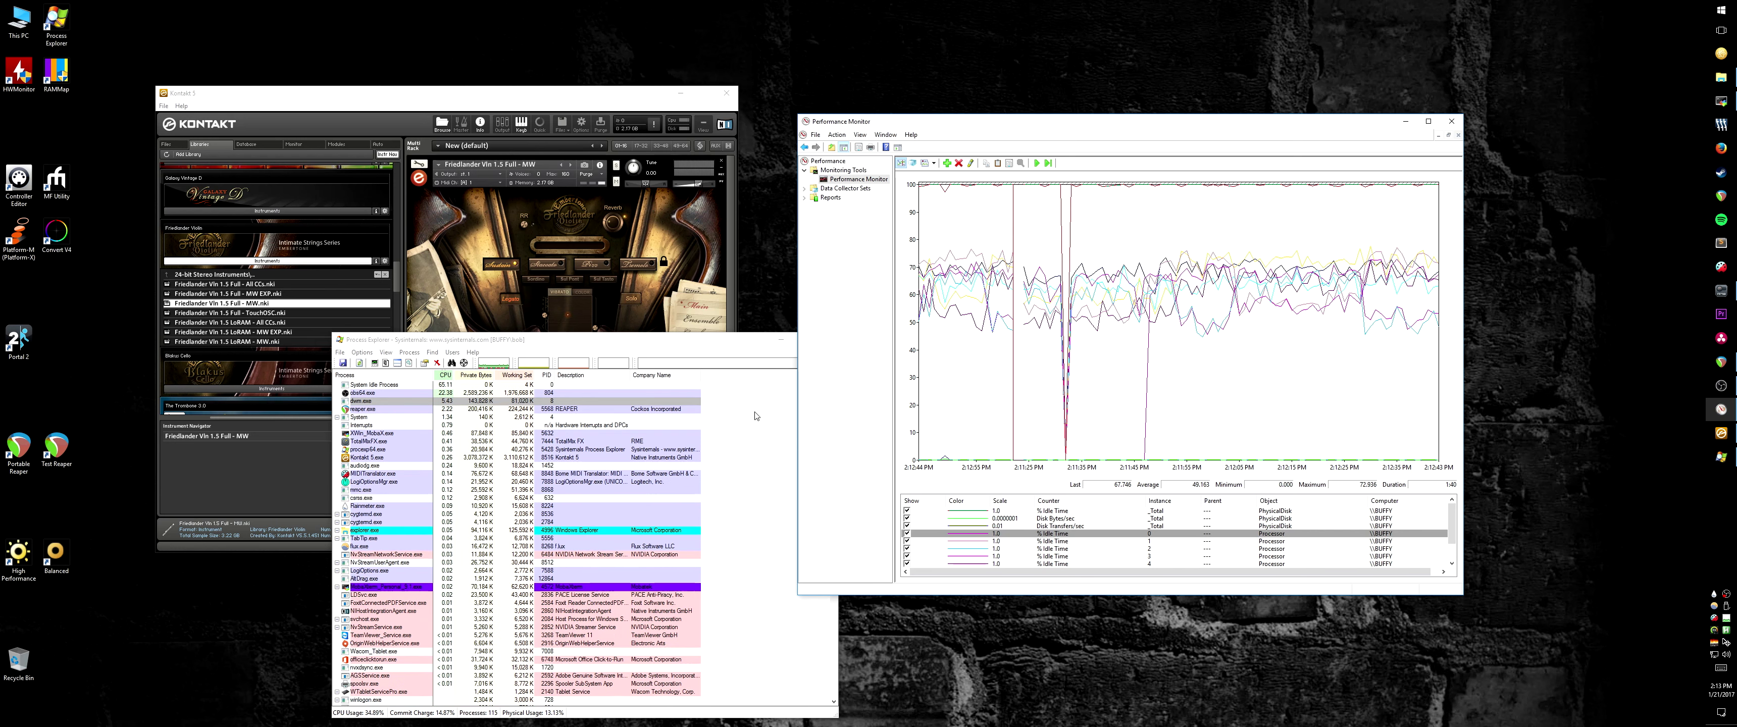
drag(722, 348, 661, 346)
click(766, 335)
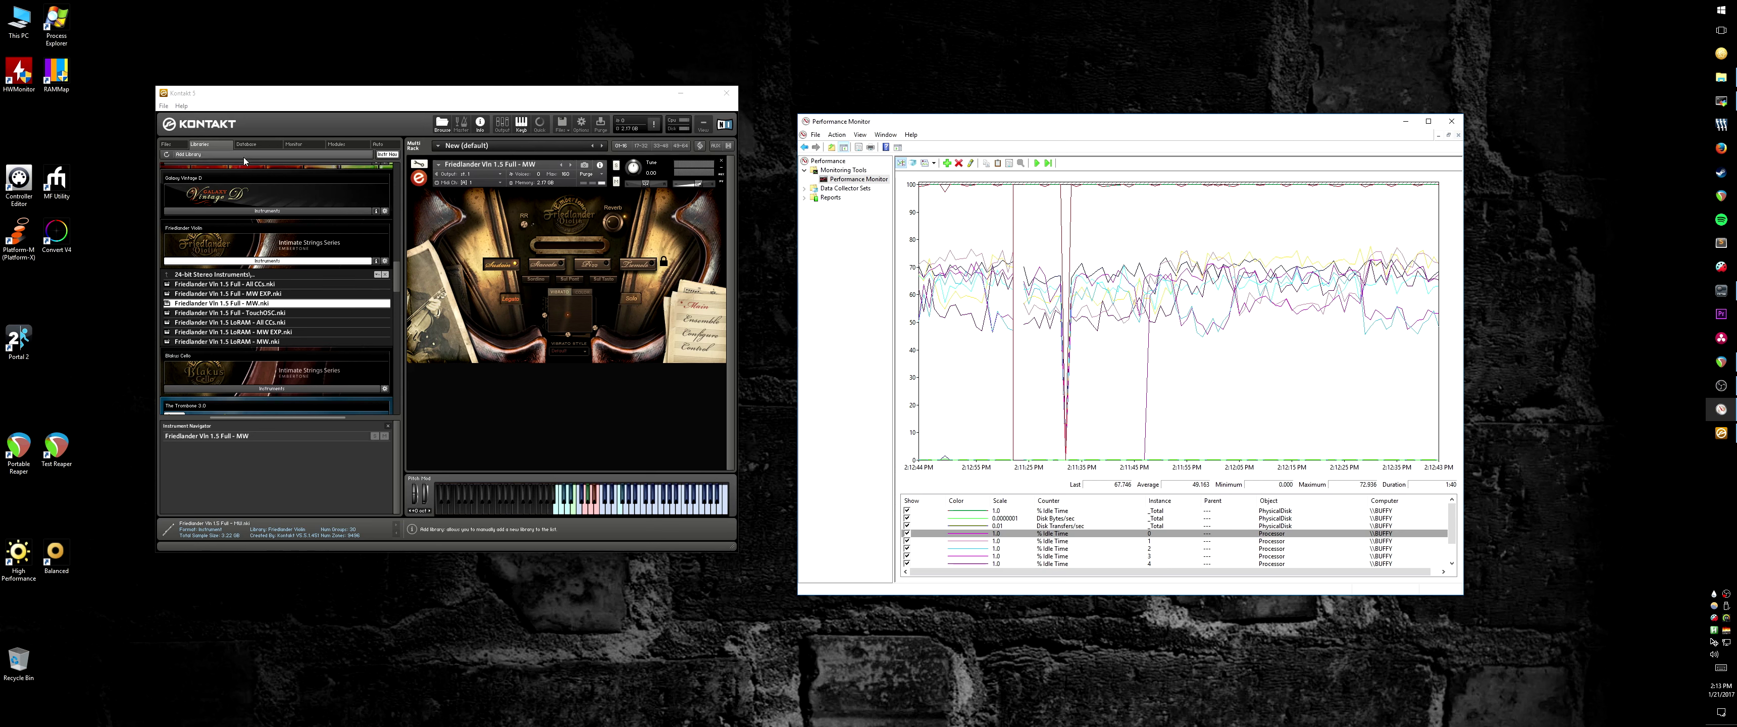
Step: Launch RAMMap, select the Mapped File memory usage and empty the standby list
double_click(58, 85)
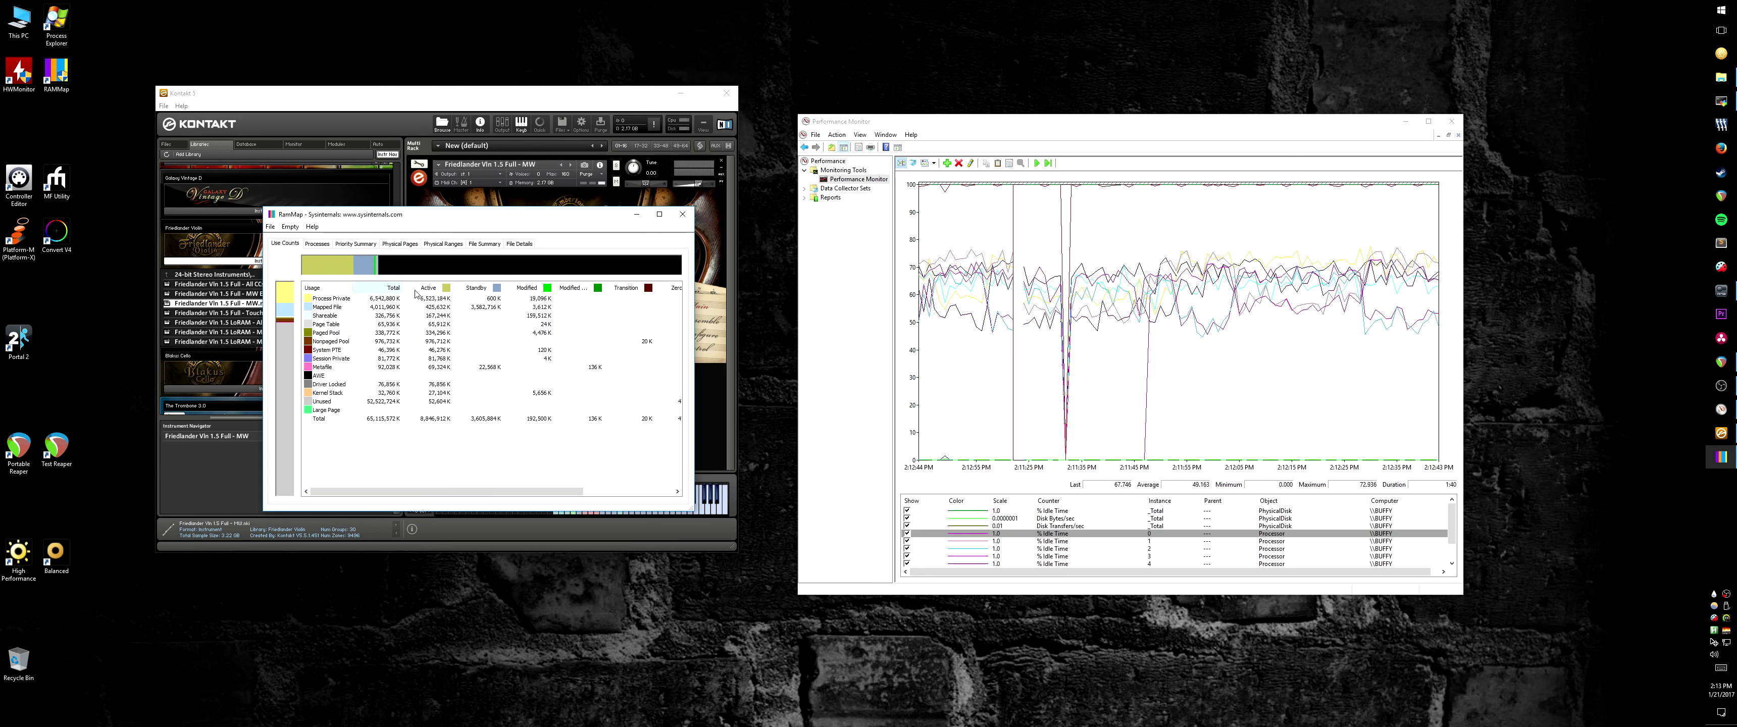
click(485, 308)
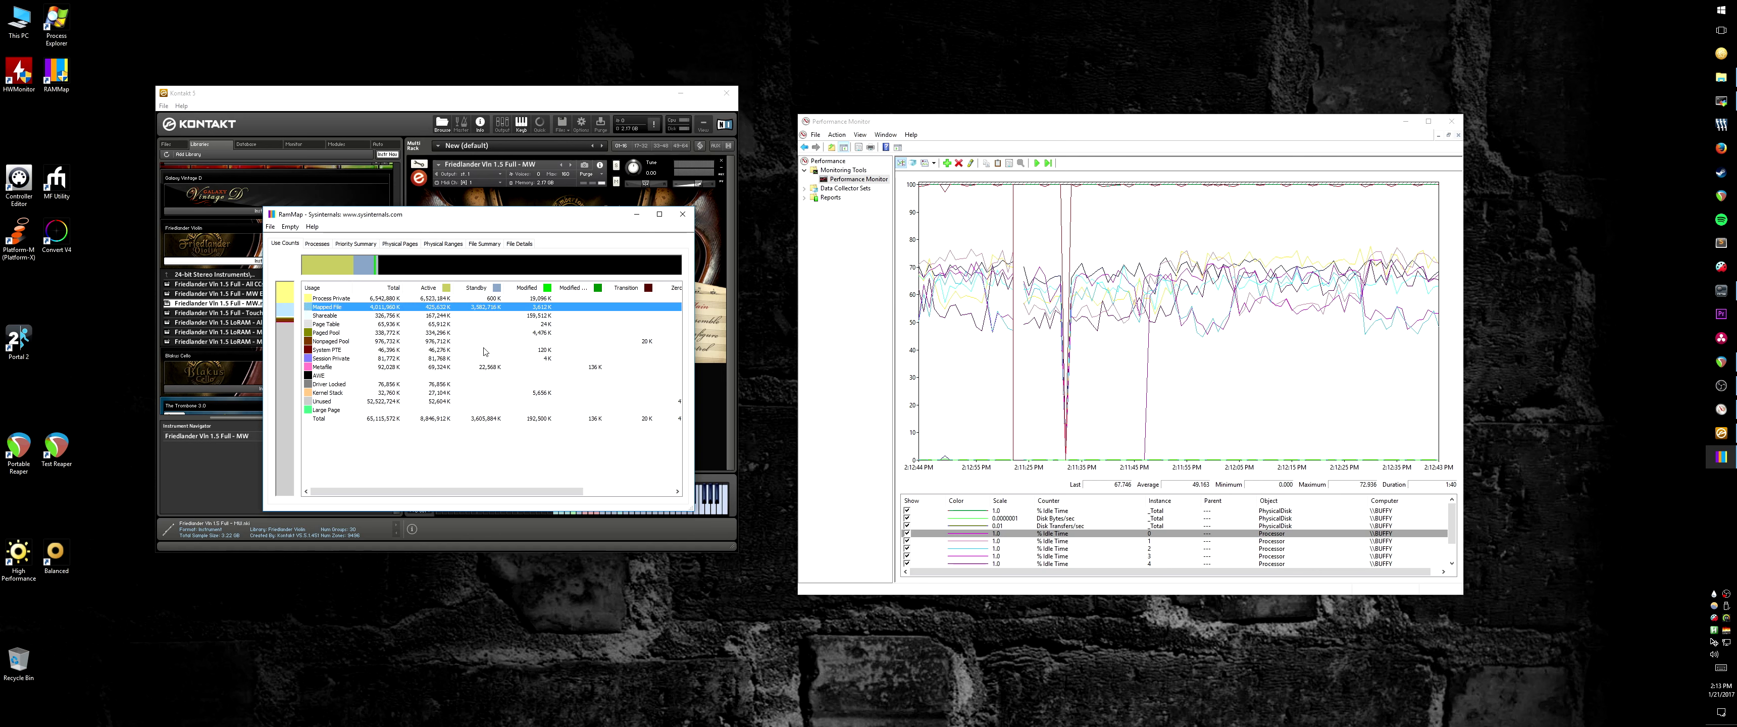
click(294, 229)
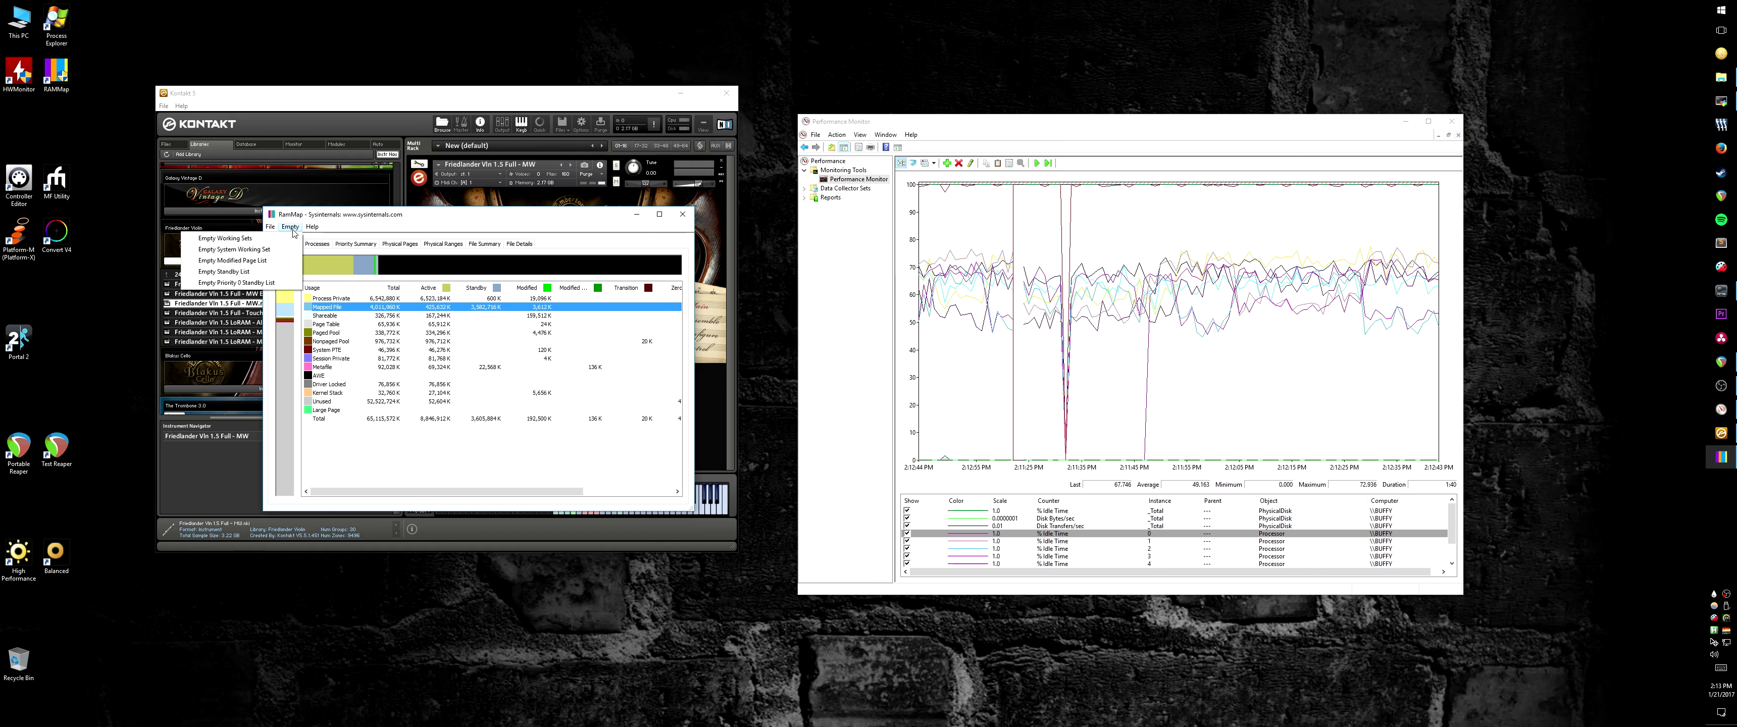
click(240, 275)
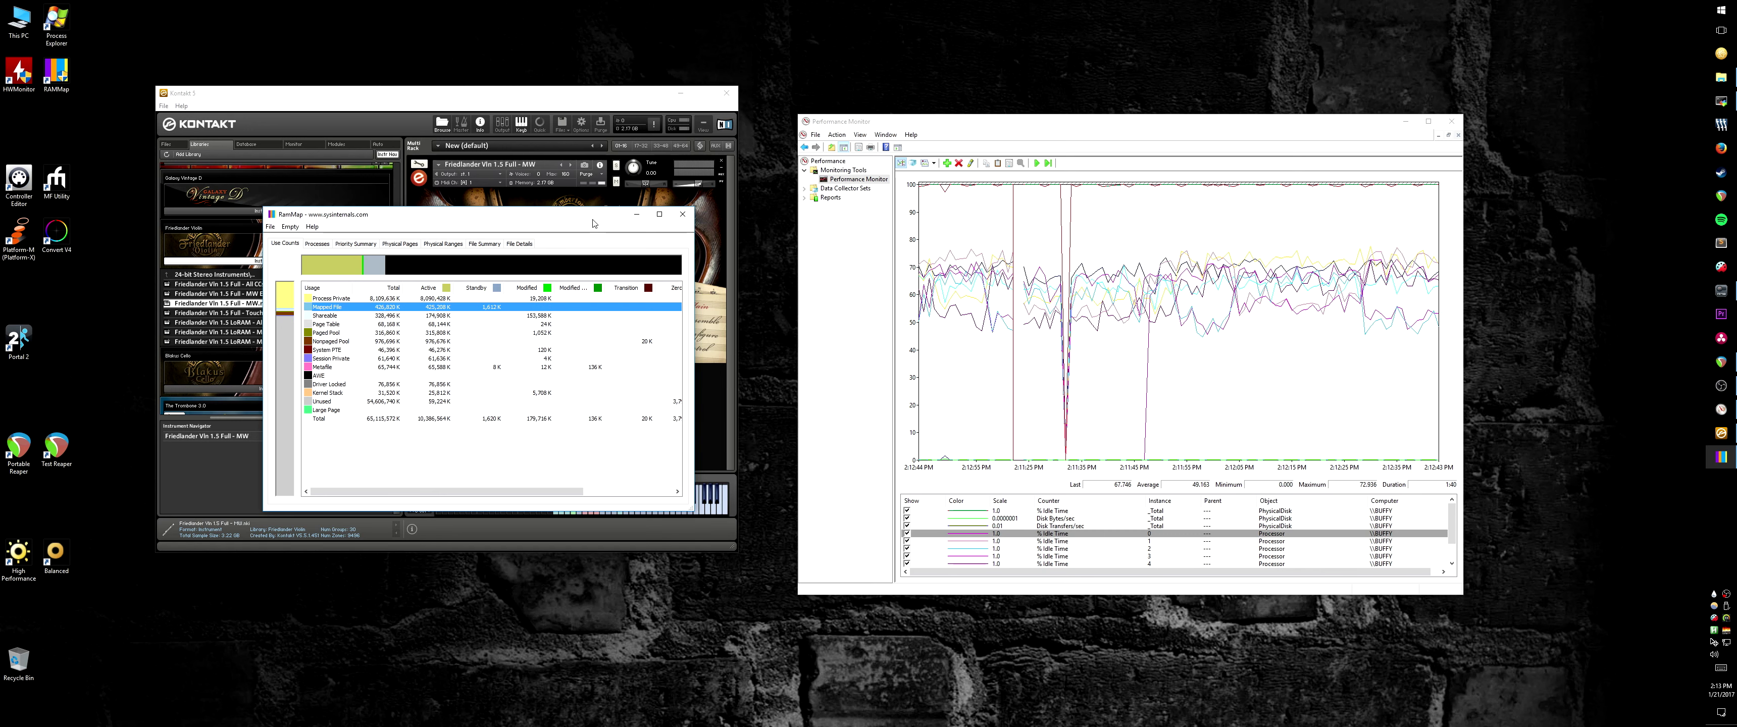
Step: Close RAMMap and clear the Performance Monitor graph
click(683, 213)
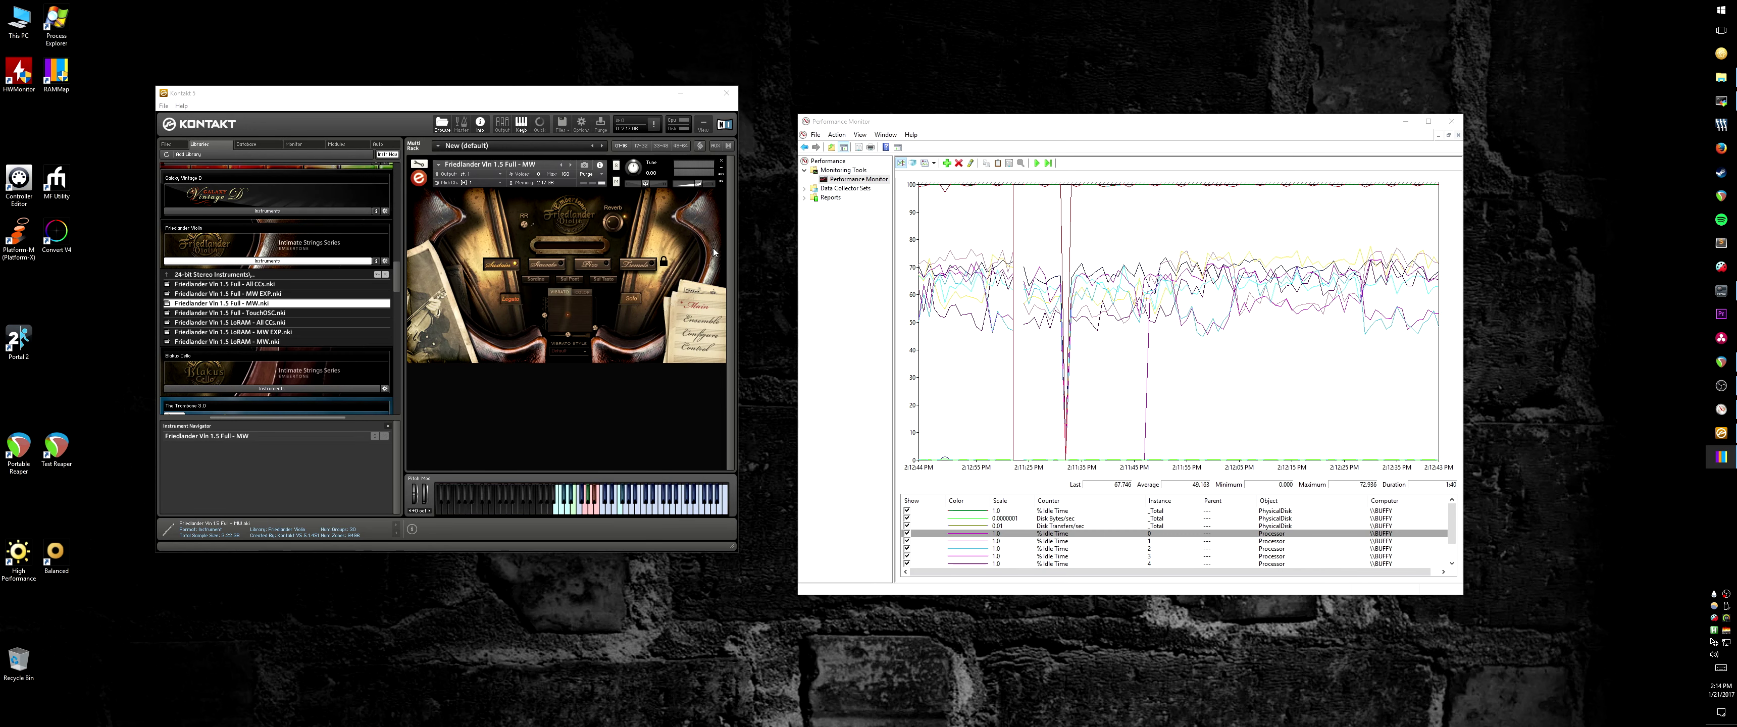
right_click(985, 197)
click(1019, 257)
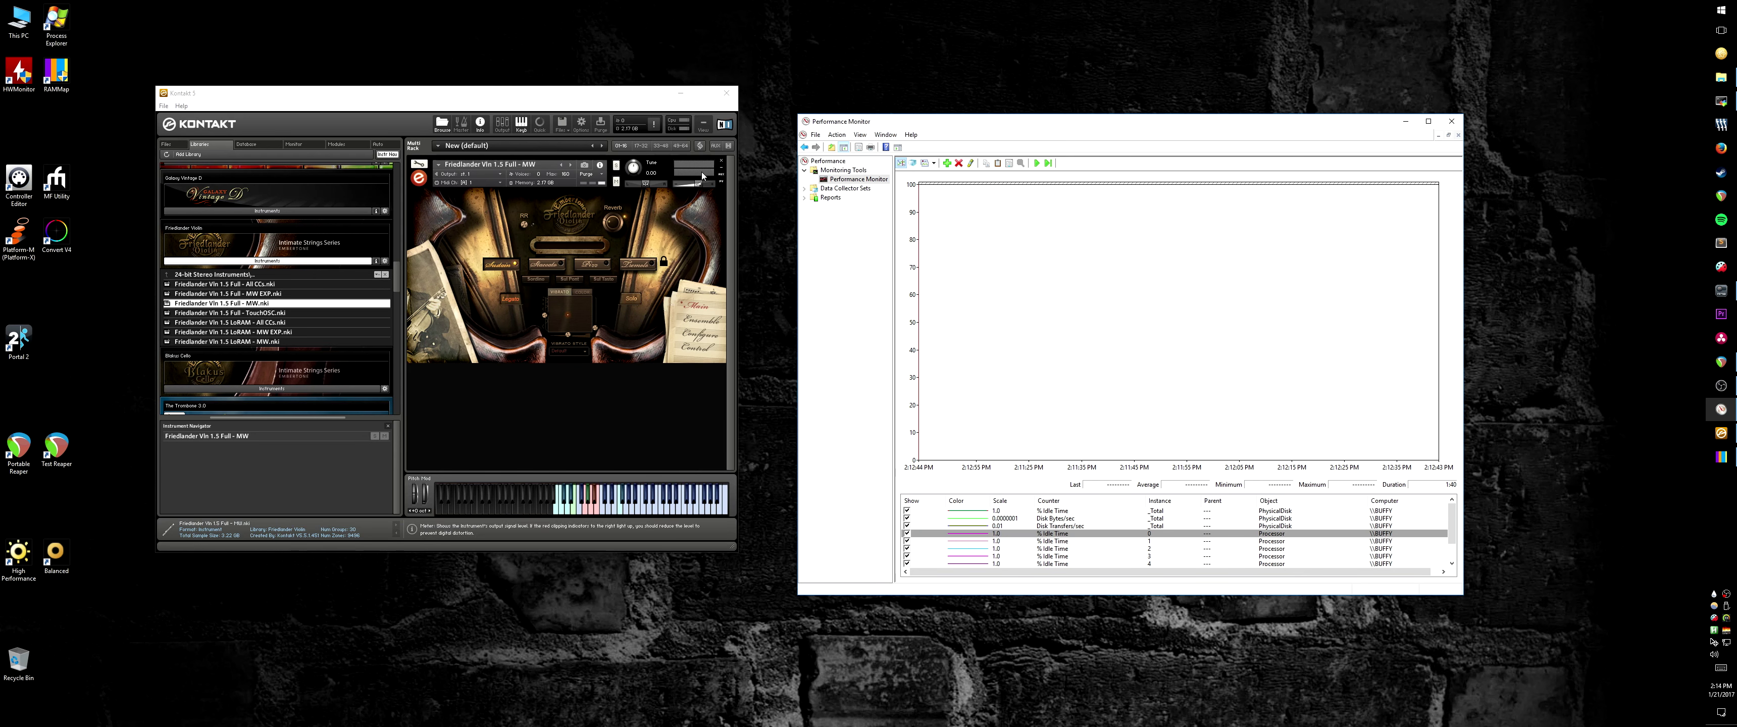
Step: Remove Kontakt's loaded instrument and reload Friedlander Vln 1.5 Full - MW.nki with the performance graph running, inspecting processor 0's idle-time curve
click(721, 161)
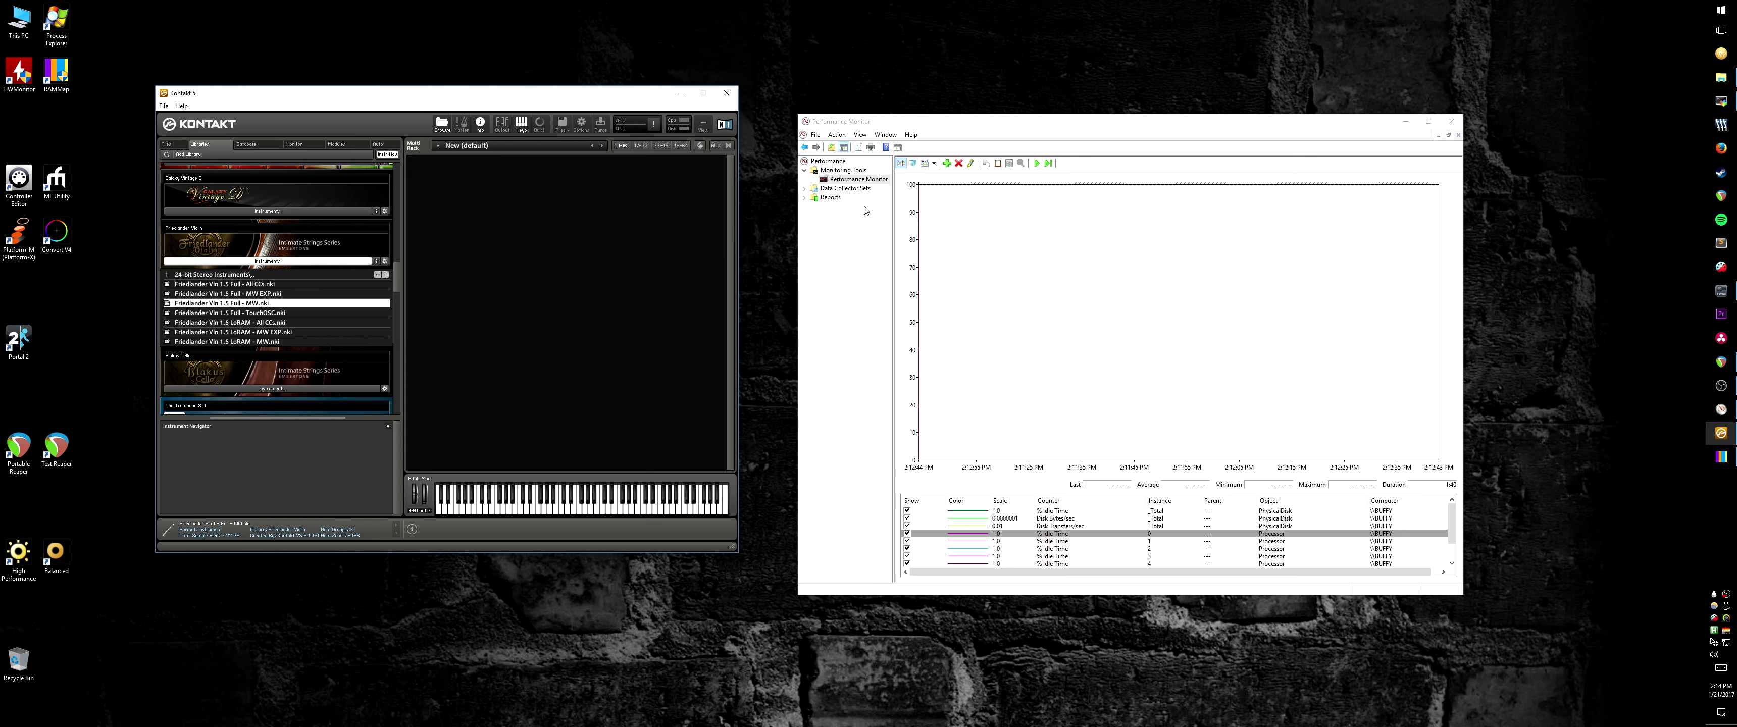
click(1037, 163)
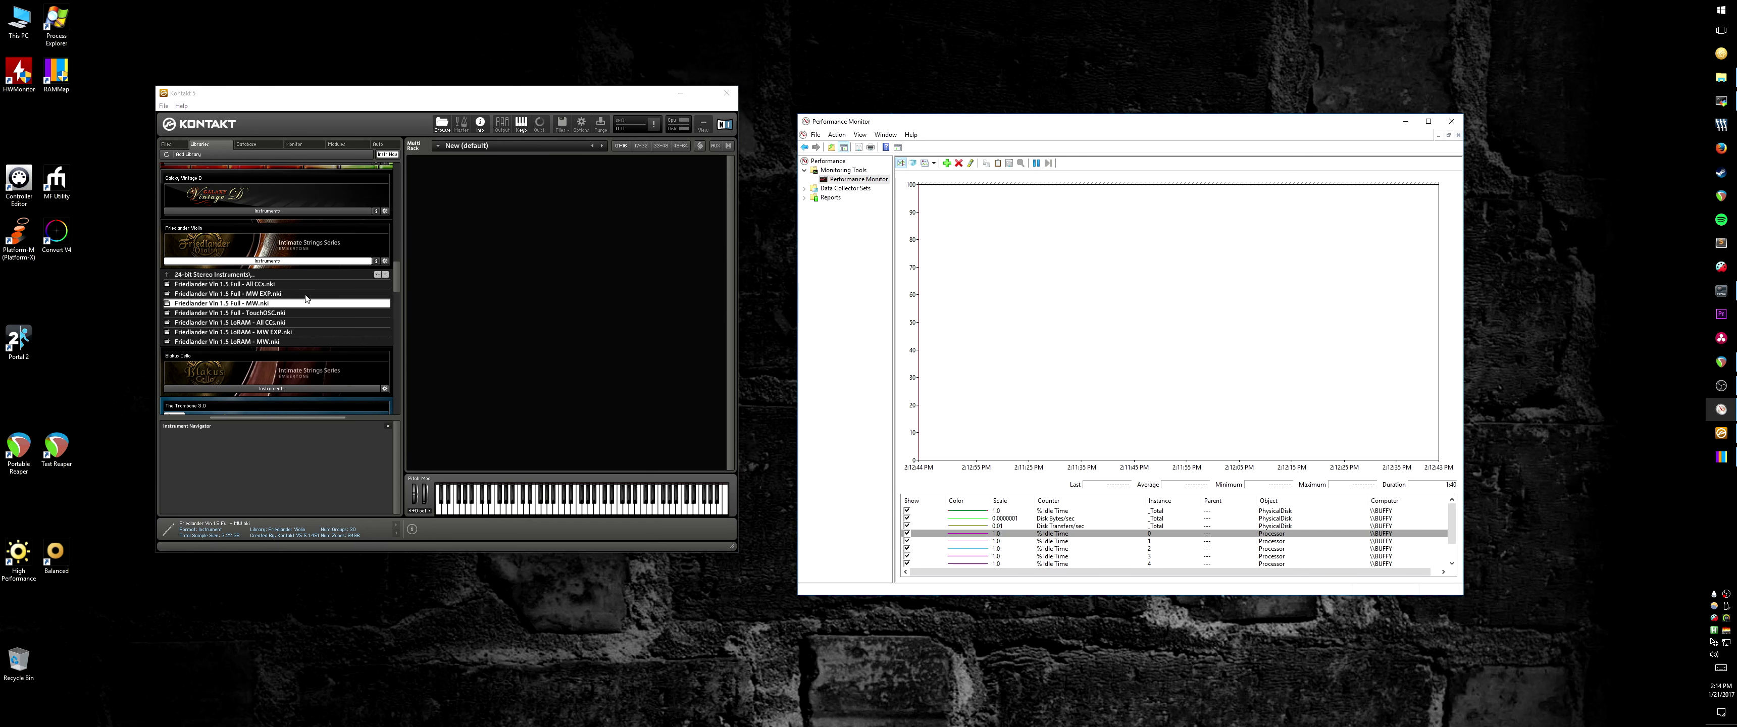
drag(285, 304, 464, 275)
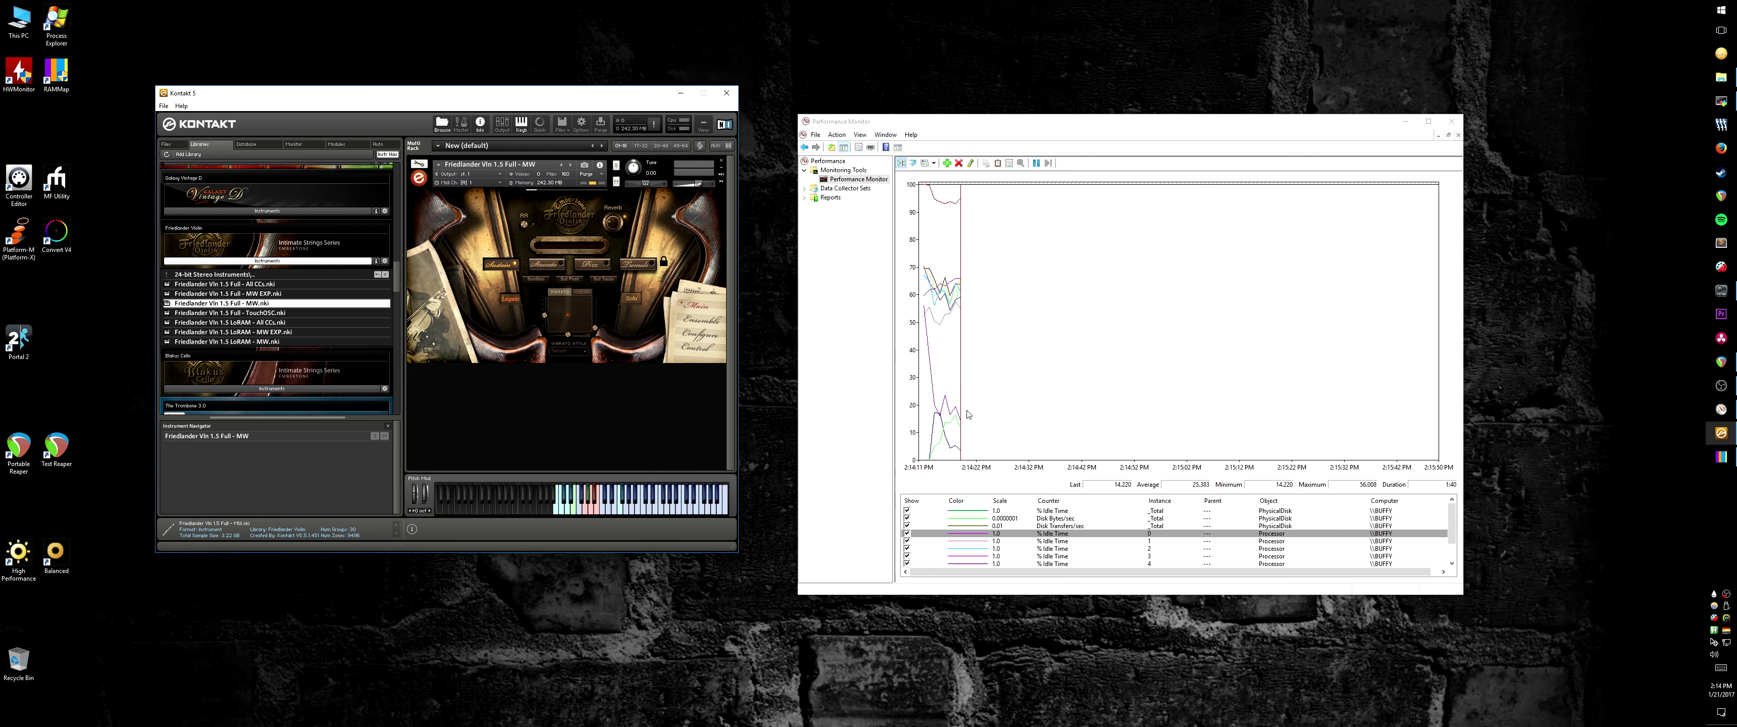
click(955, 412)
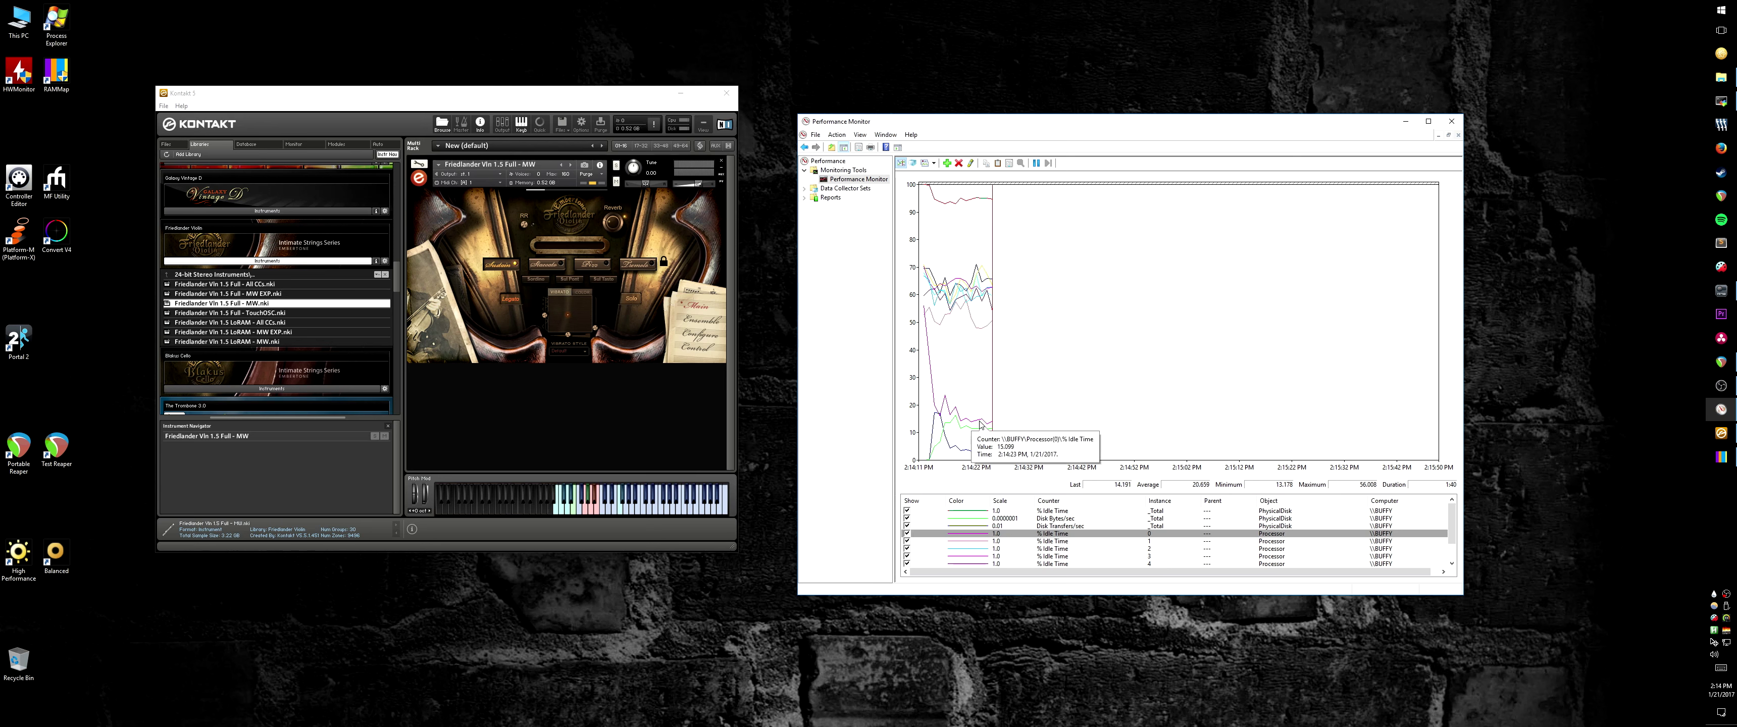
mouse_move(983, 423)
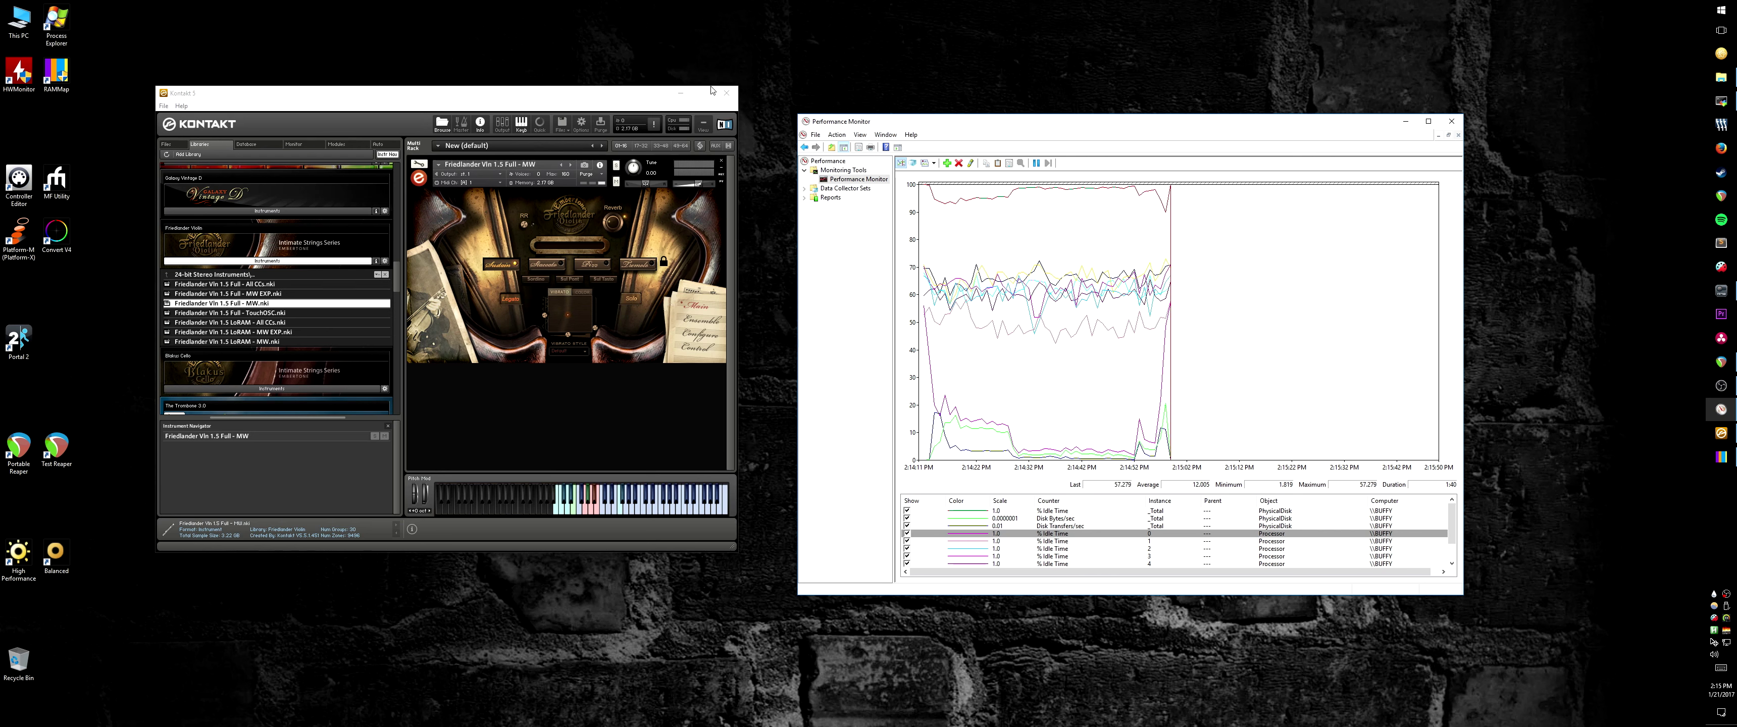
Step: Close Kontakt and freeze the Performance Monitor graph
click(725, 92)
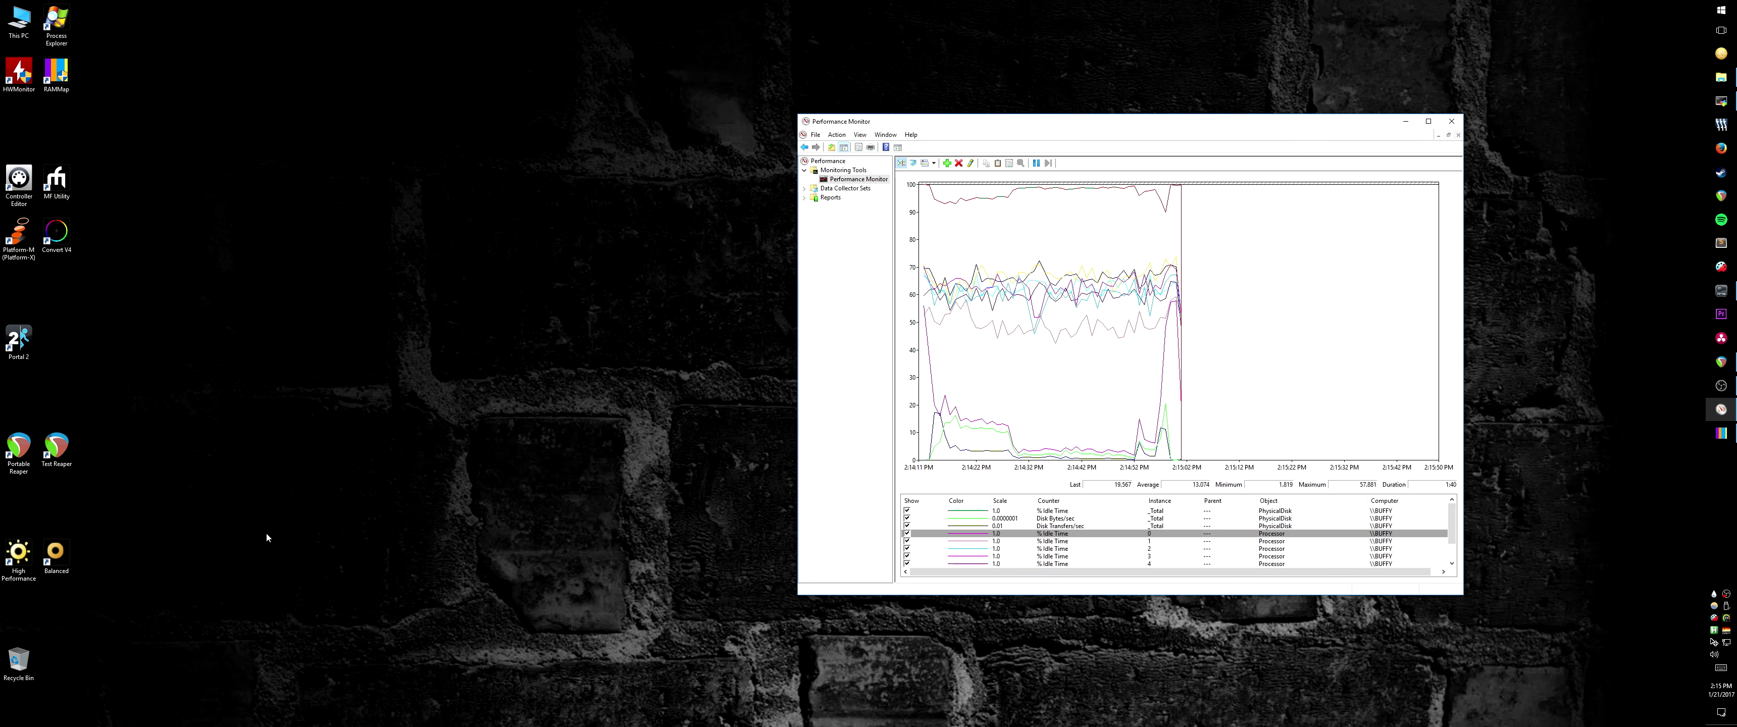
click(1037, 165)
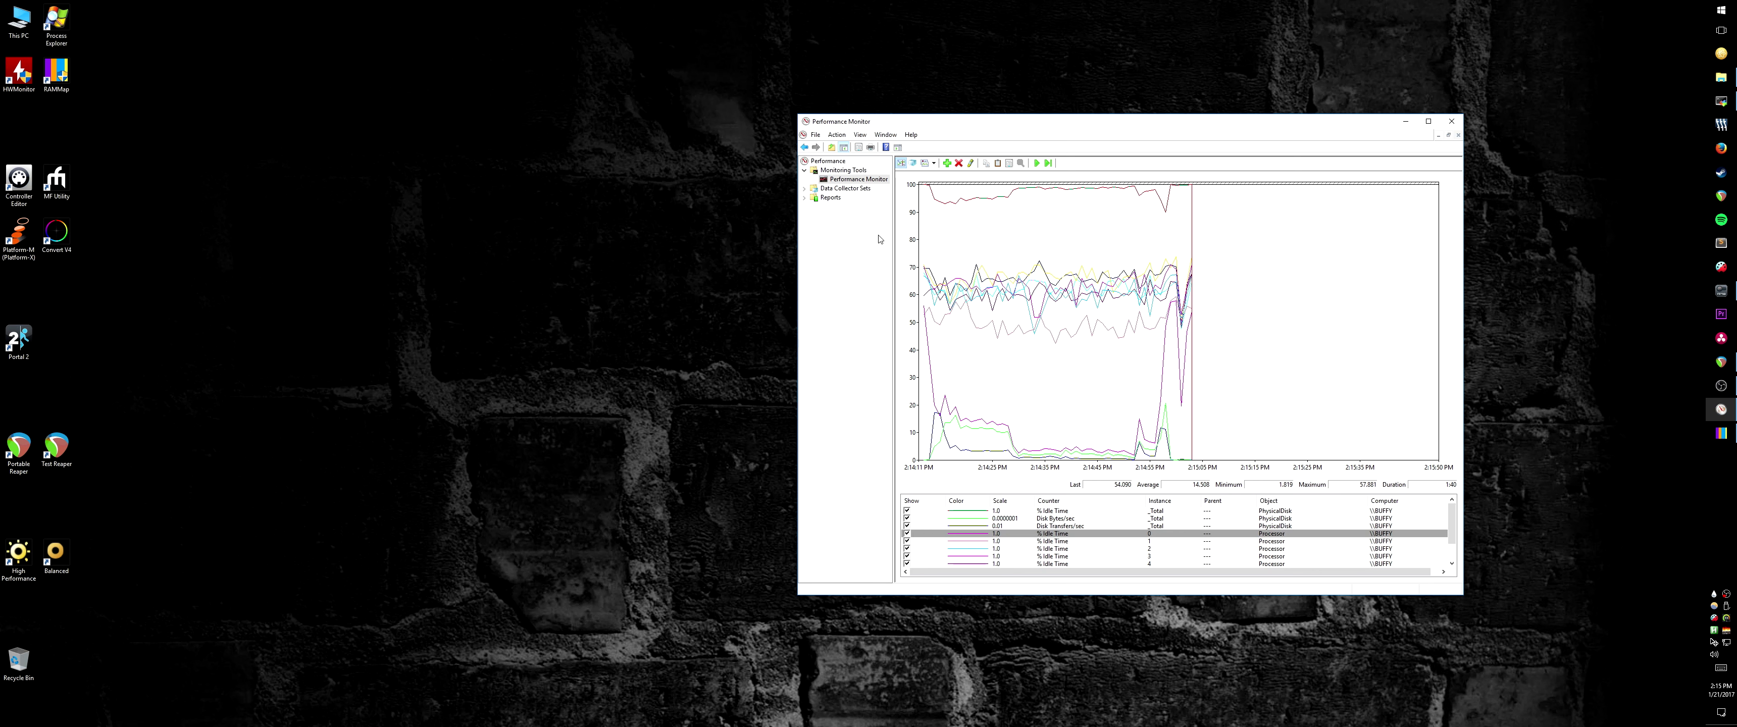
Step: Create a data collector set named CPU and IO from the current Performance Monitor counters, keeping the default root directory
right_click(855, 183)
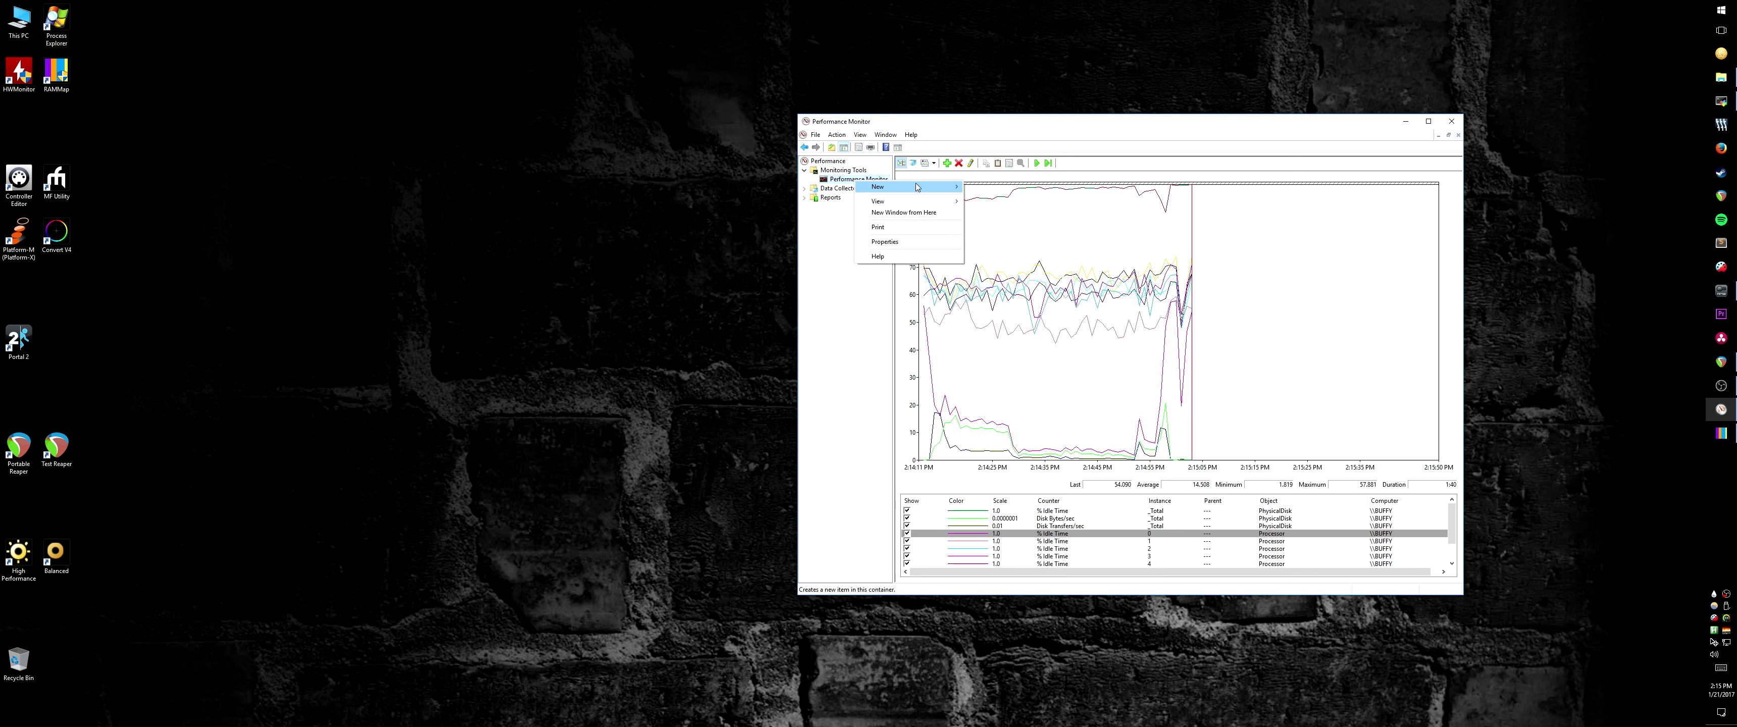
click(1148, 317)
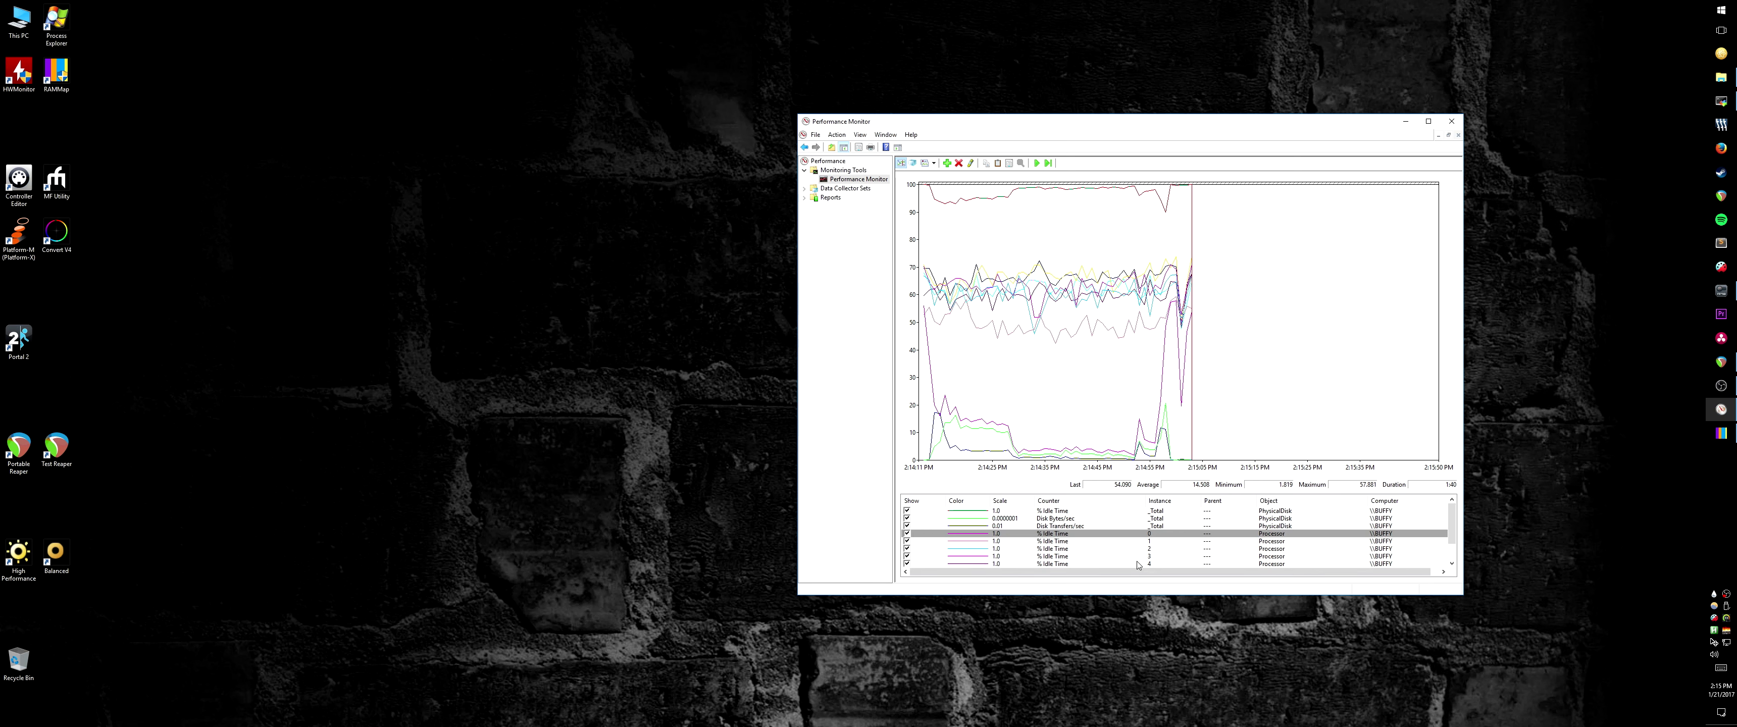
right_click(874, 182)
mouse_move(891, 186)
click(830, 187)
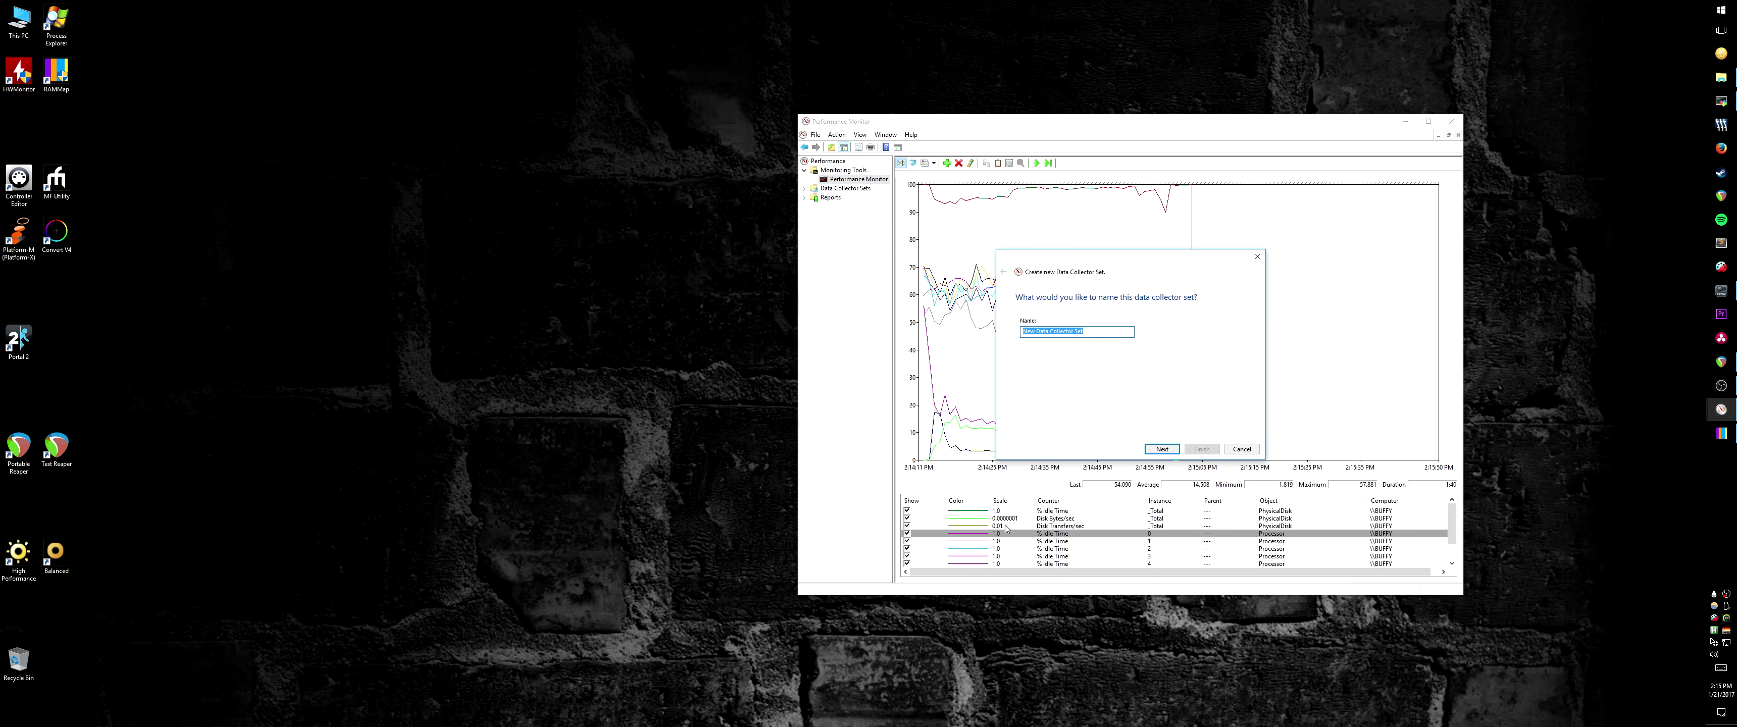
text(CPU and IO)
key(Return)
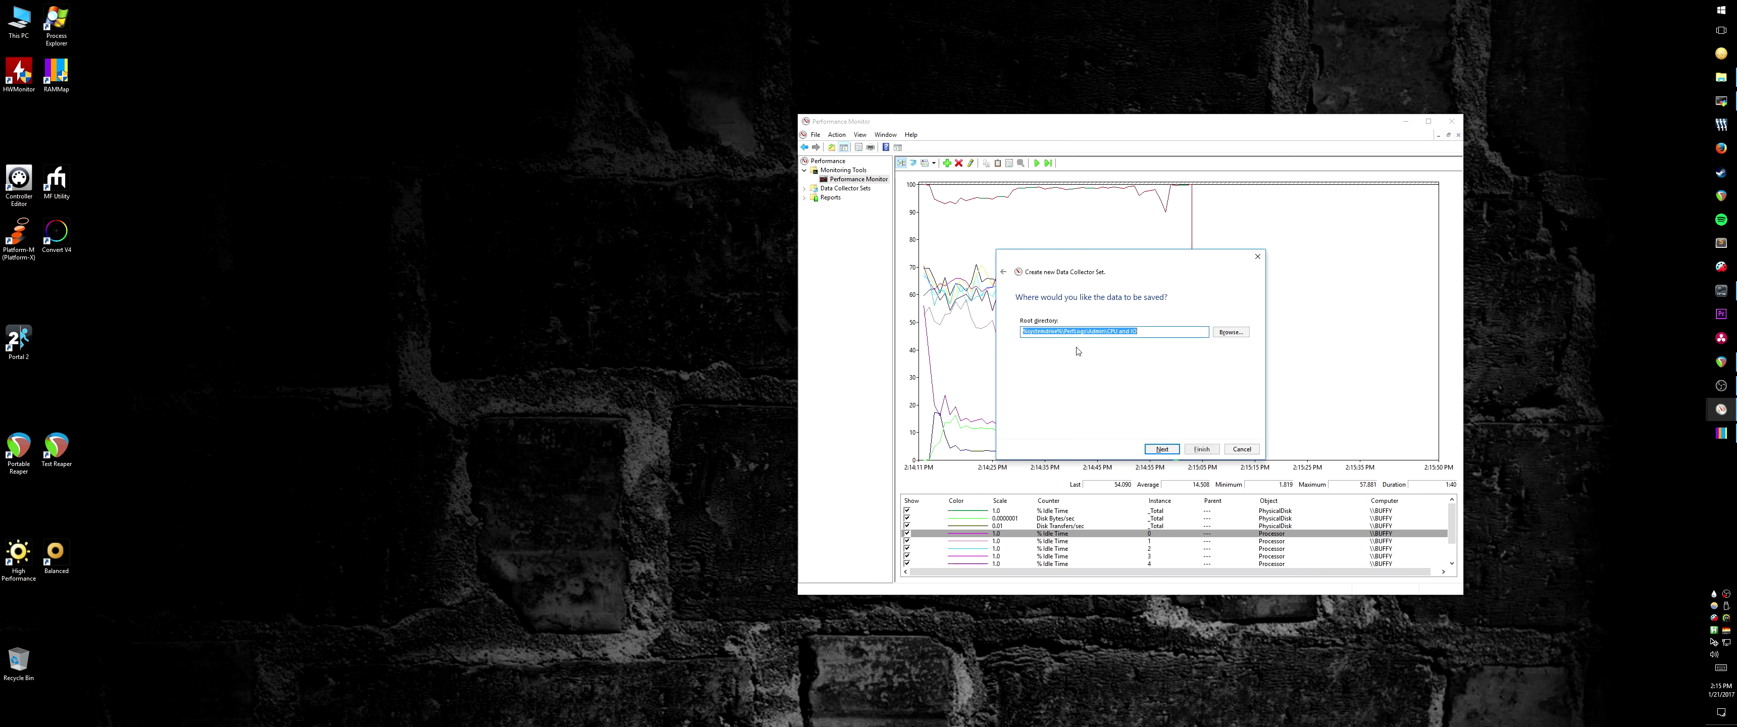
click(1202, 448)
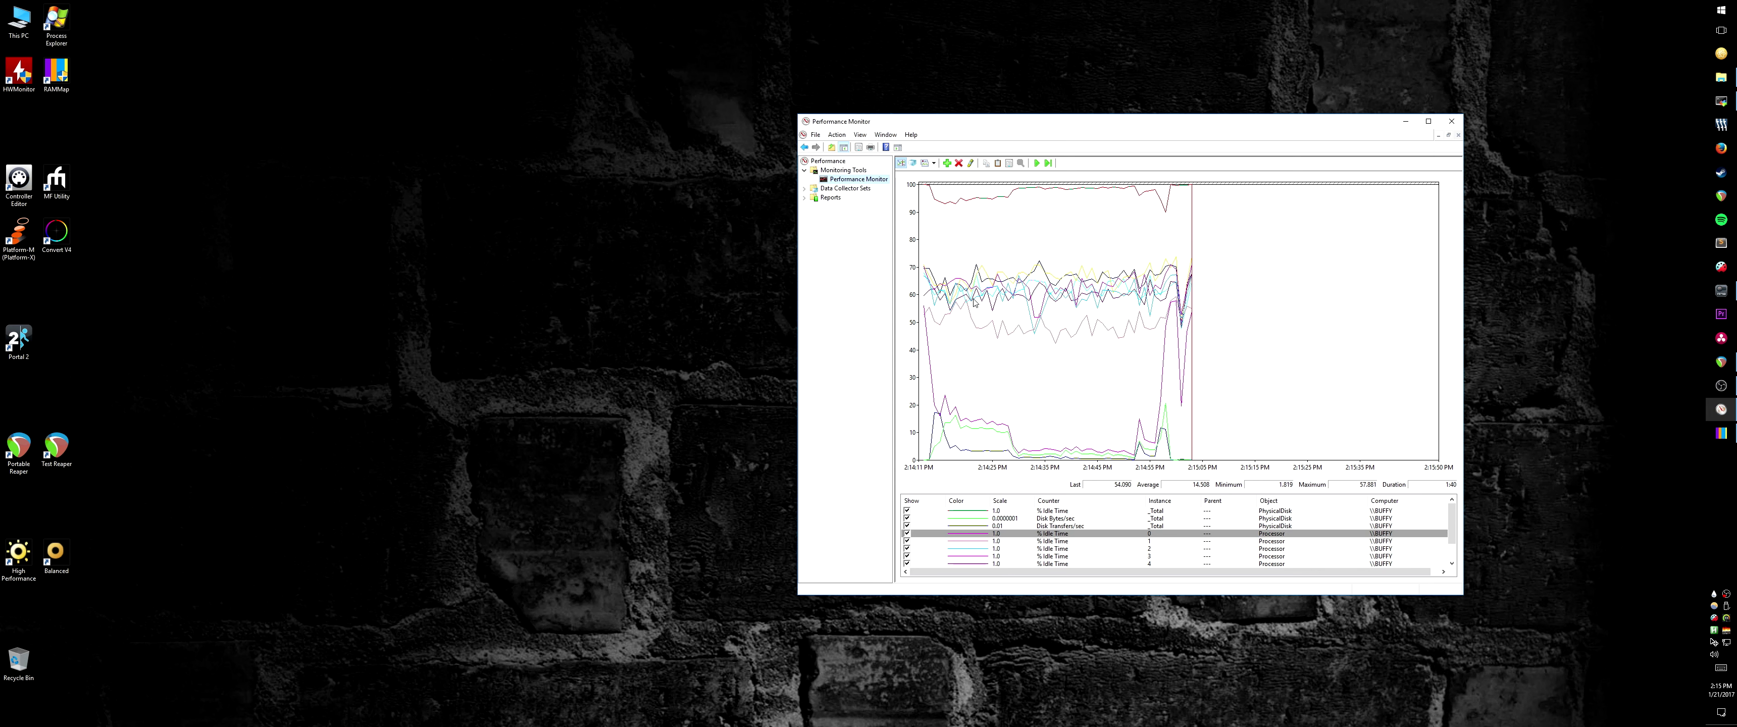
Step: Open the user-defined CPU and IO collector set, examine its System Monitor Log properties and leave them unchanged
click(805, 188)
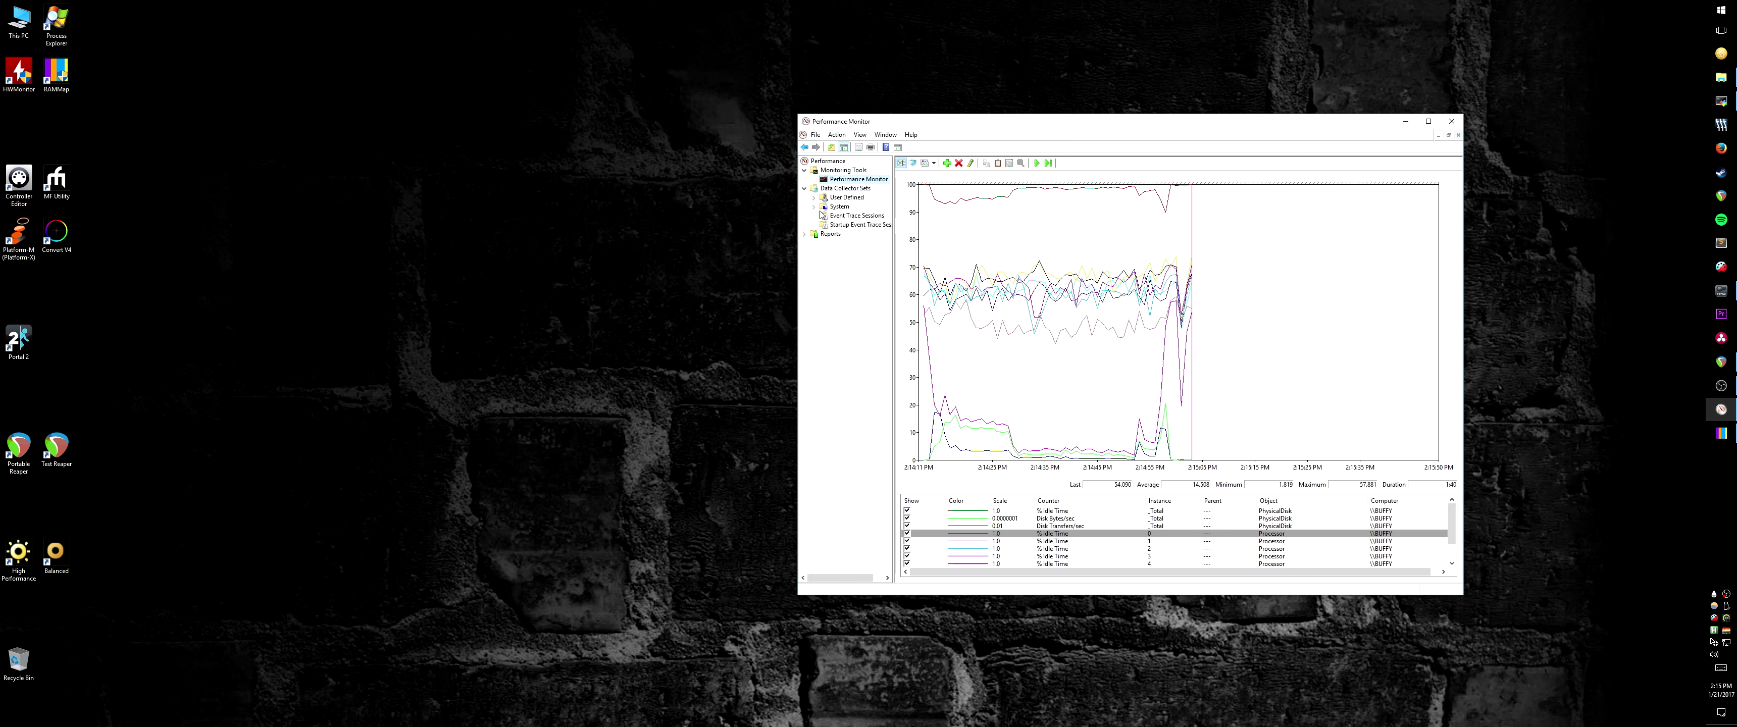
click(814, 197)
click(855, 207)
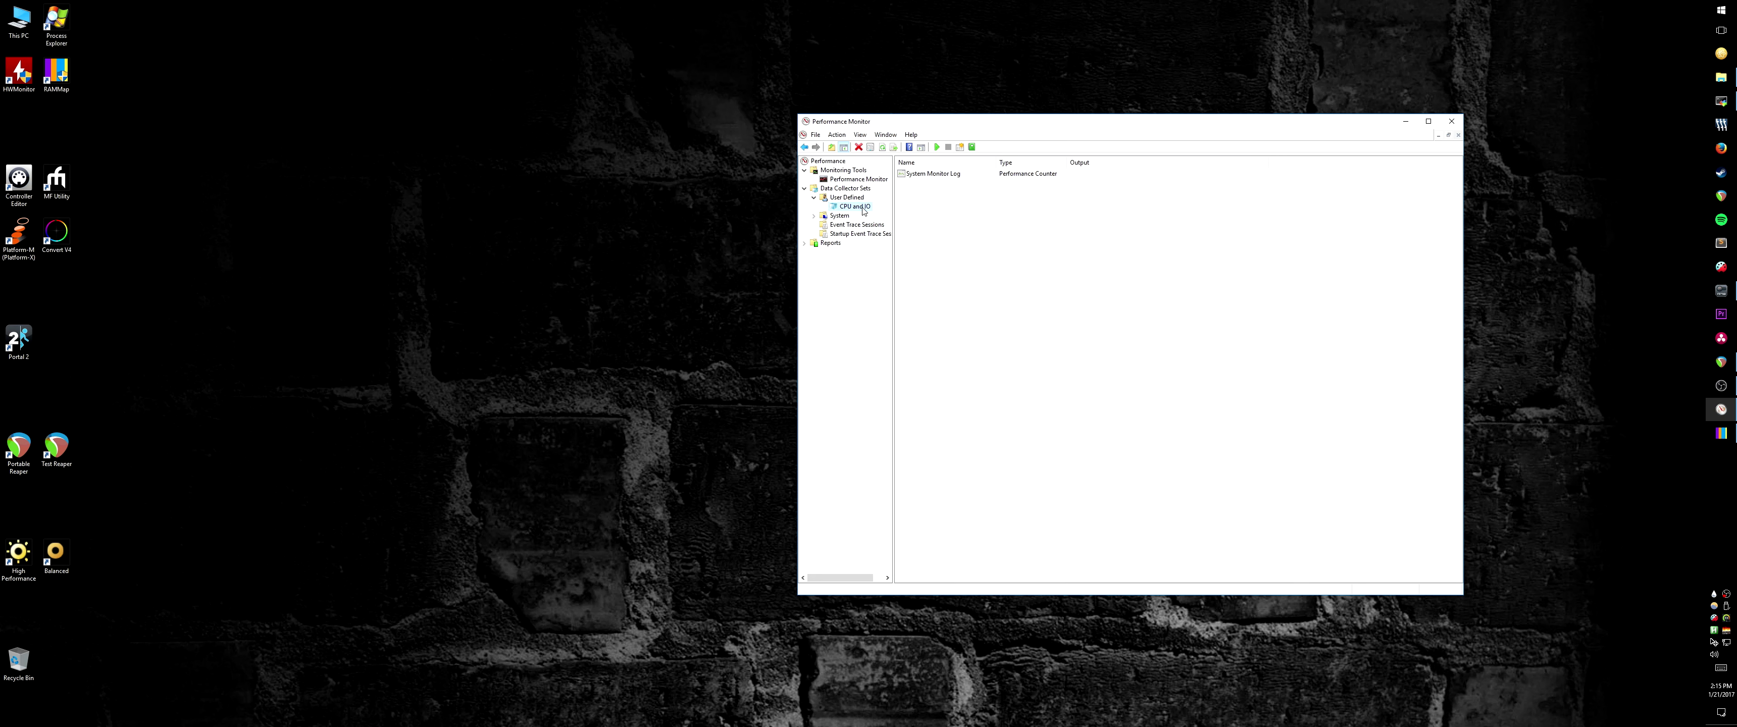
click(916, 177)
right_click(915, 177)
click(944, 211)
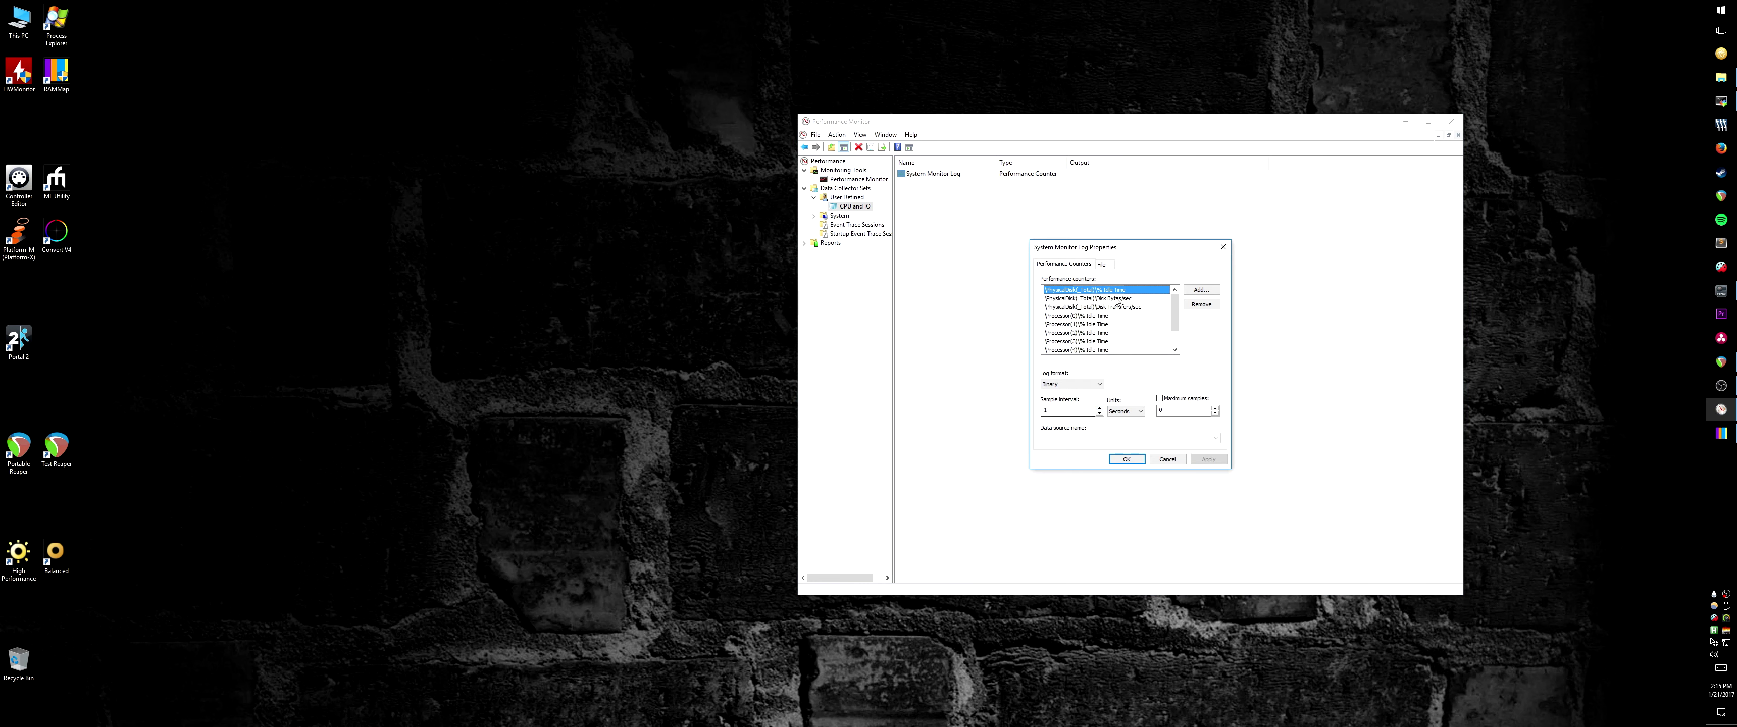
click(1168, 459)
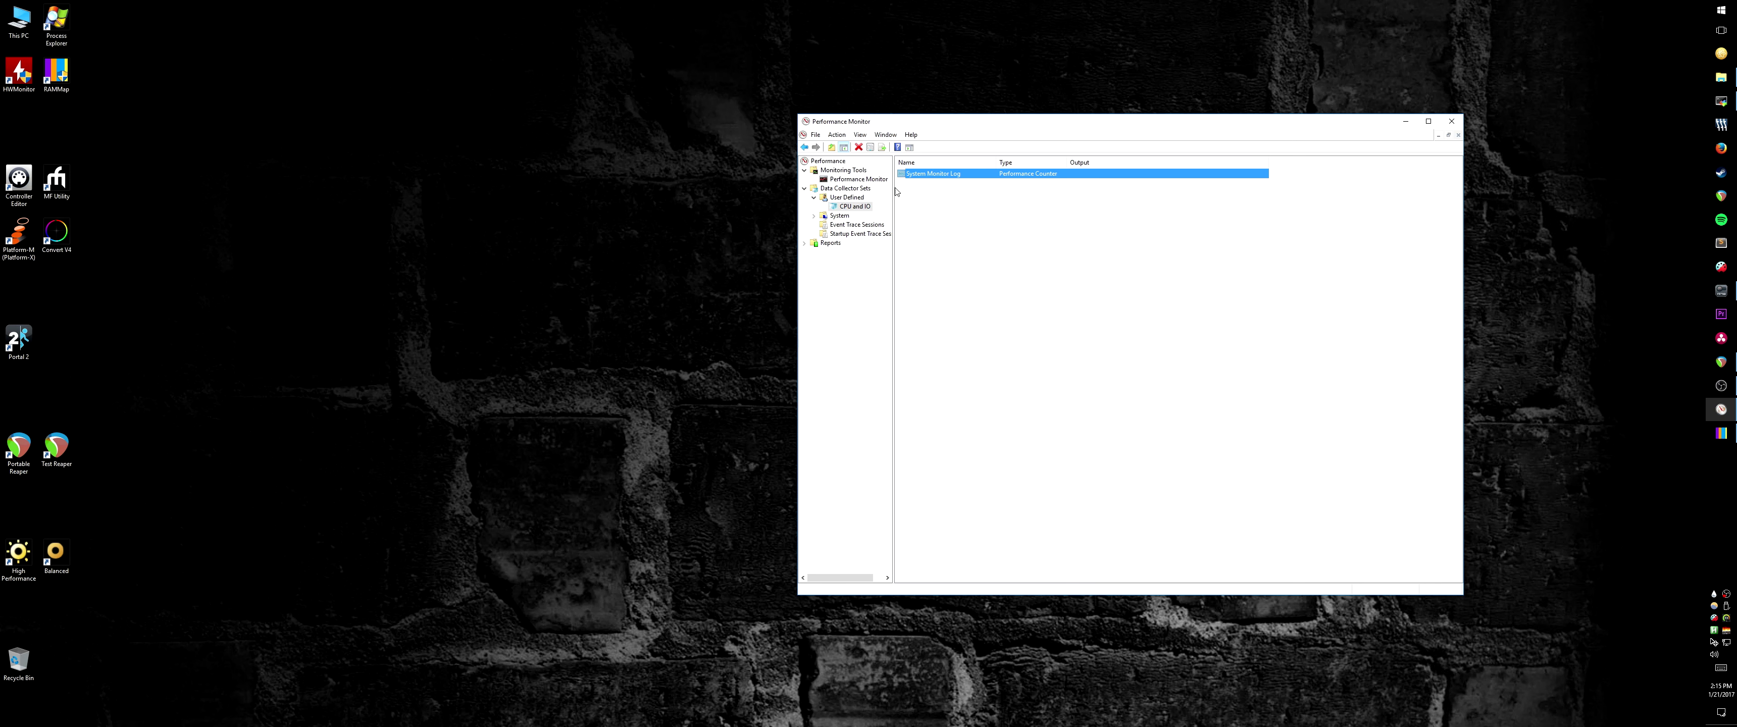
Step: Move Performance Monitor aside and open the Omnisphere plug-in from its REAPER track
drag(969, 132, 1148, 134)
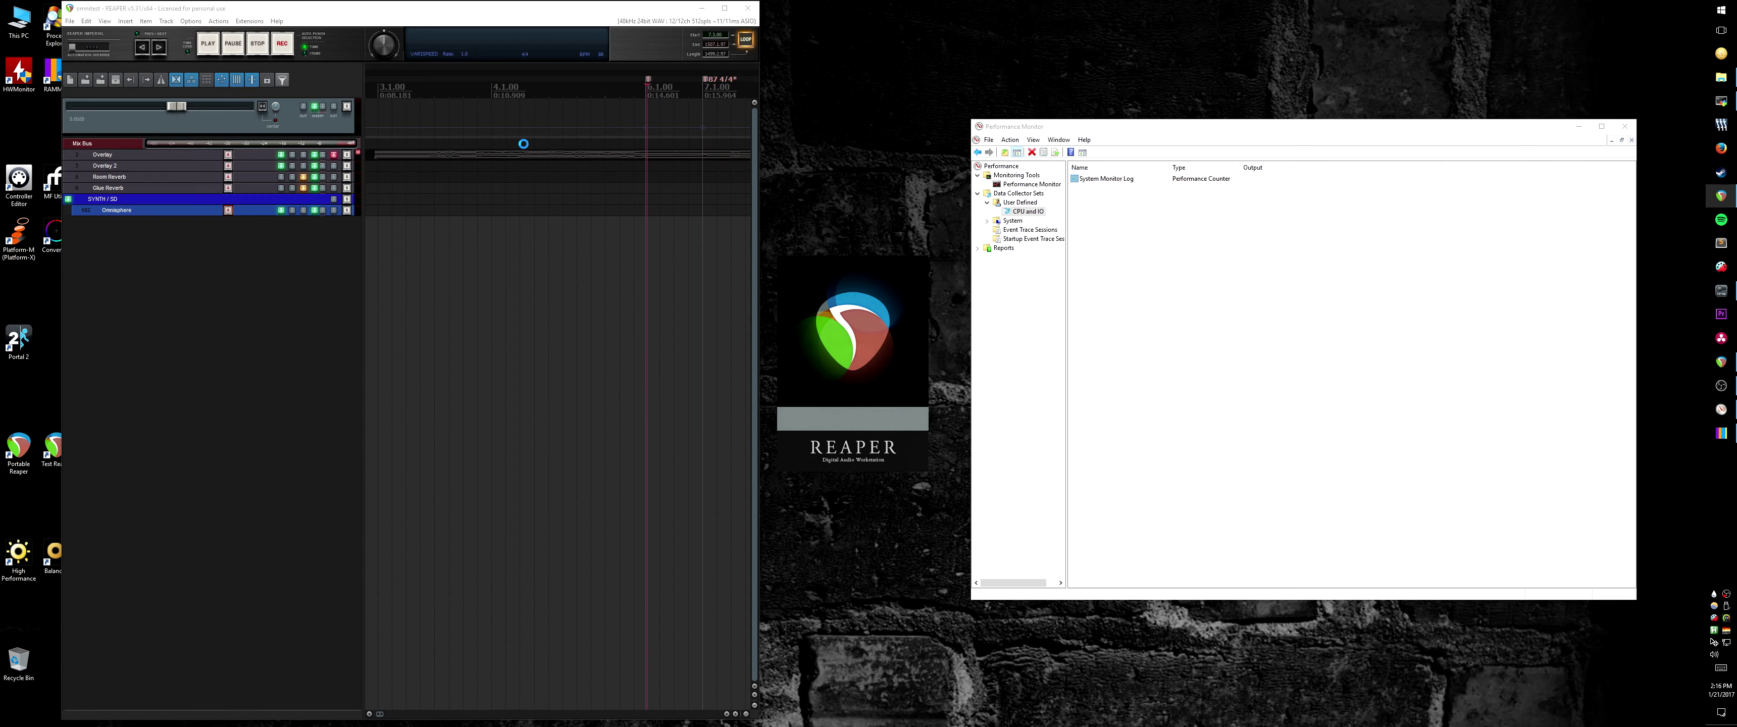
click(243, 210)
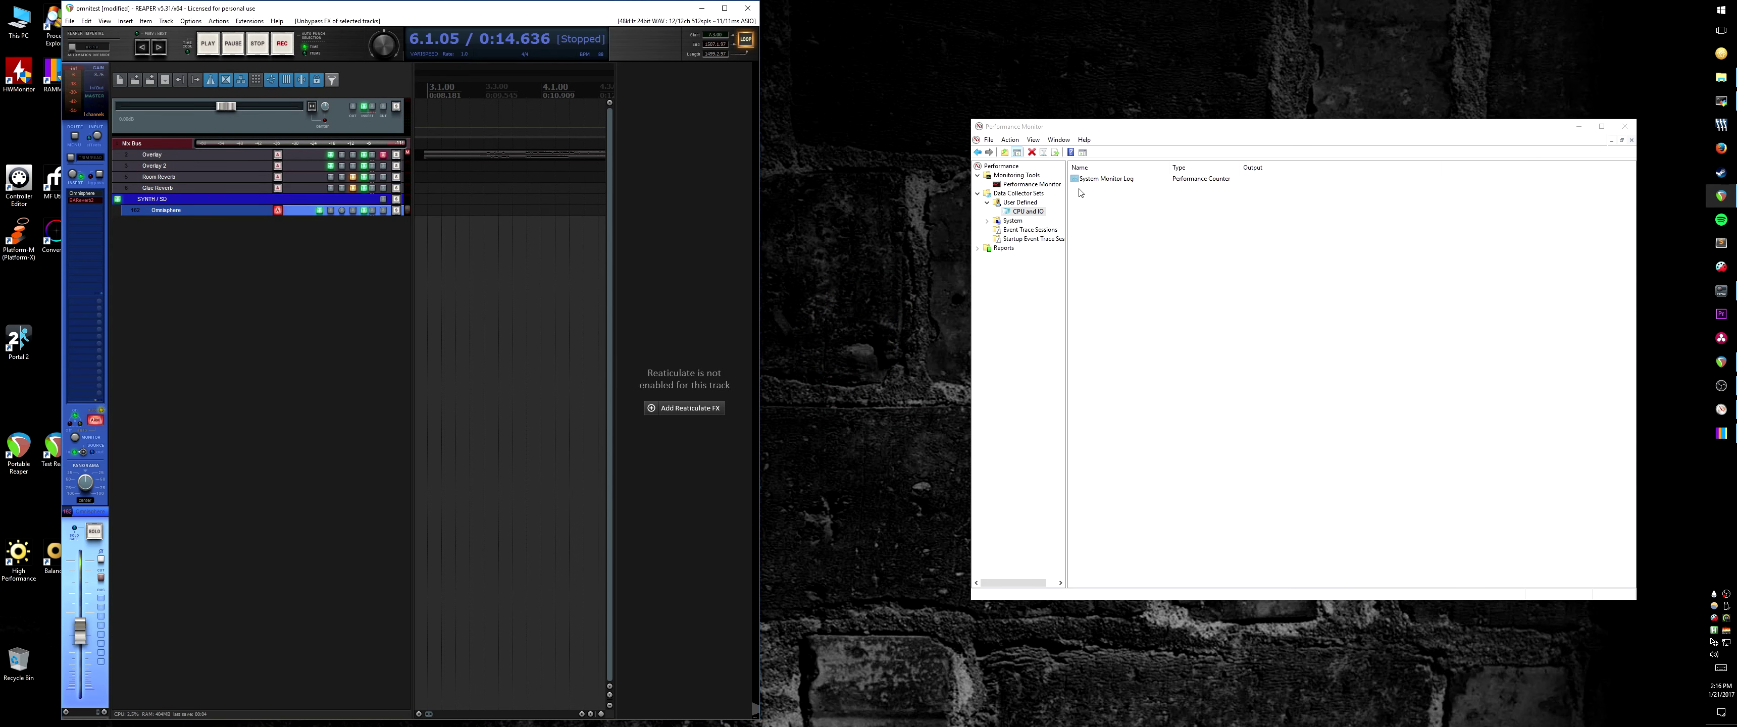
Step: Switch back to the Performance Monitor graph view and resume live sampling
click(1192, 135)
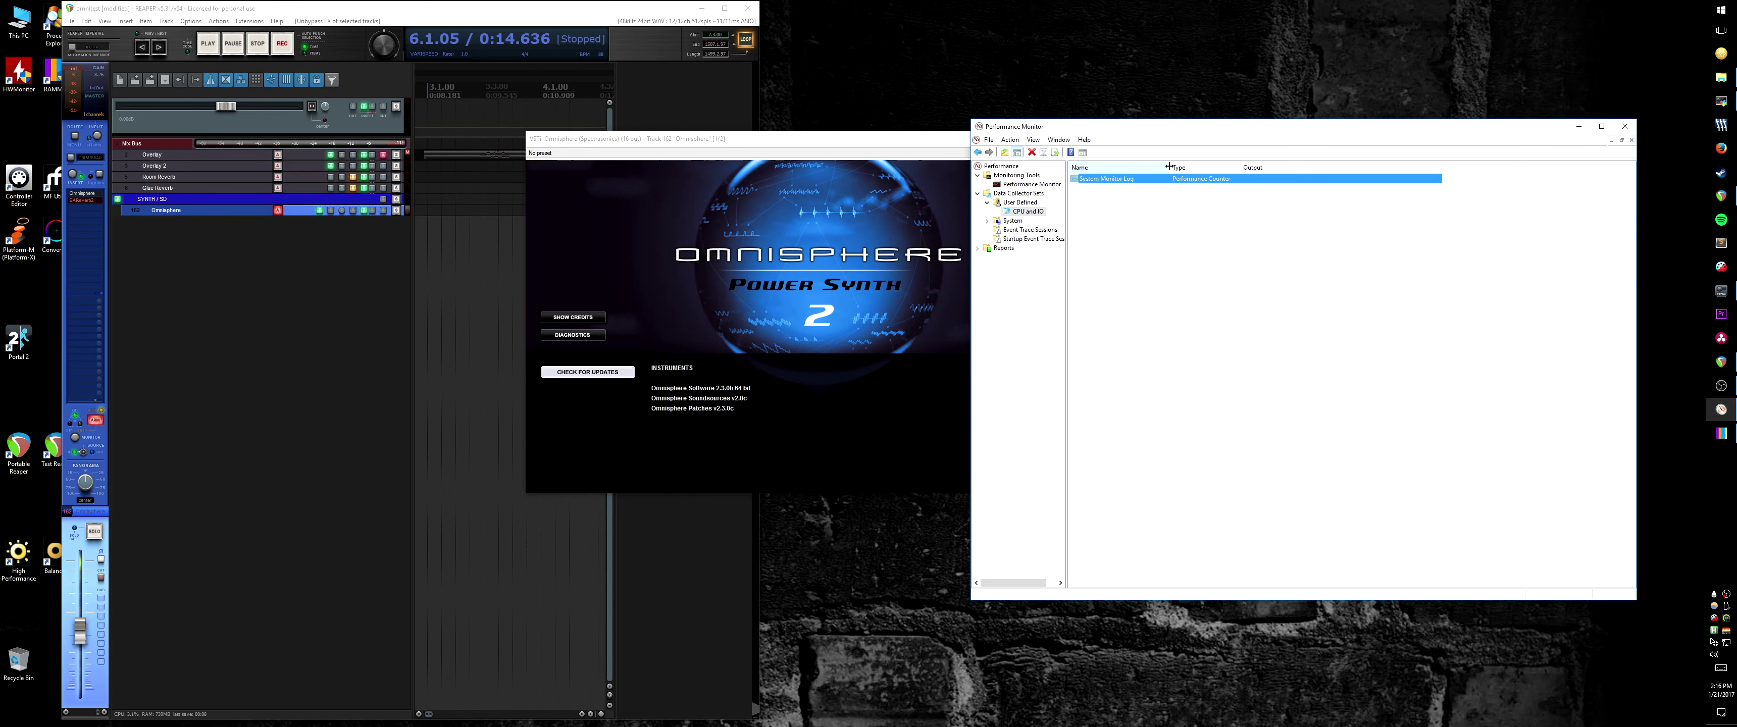
click(1038, 187)
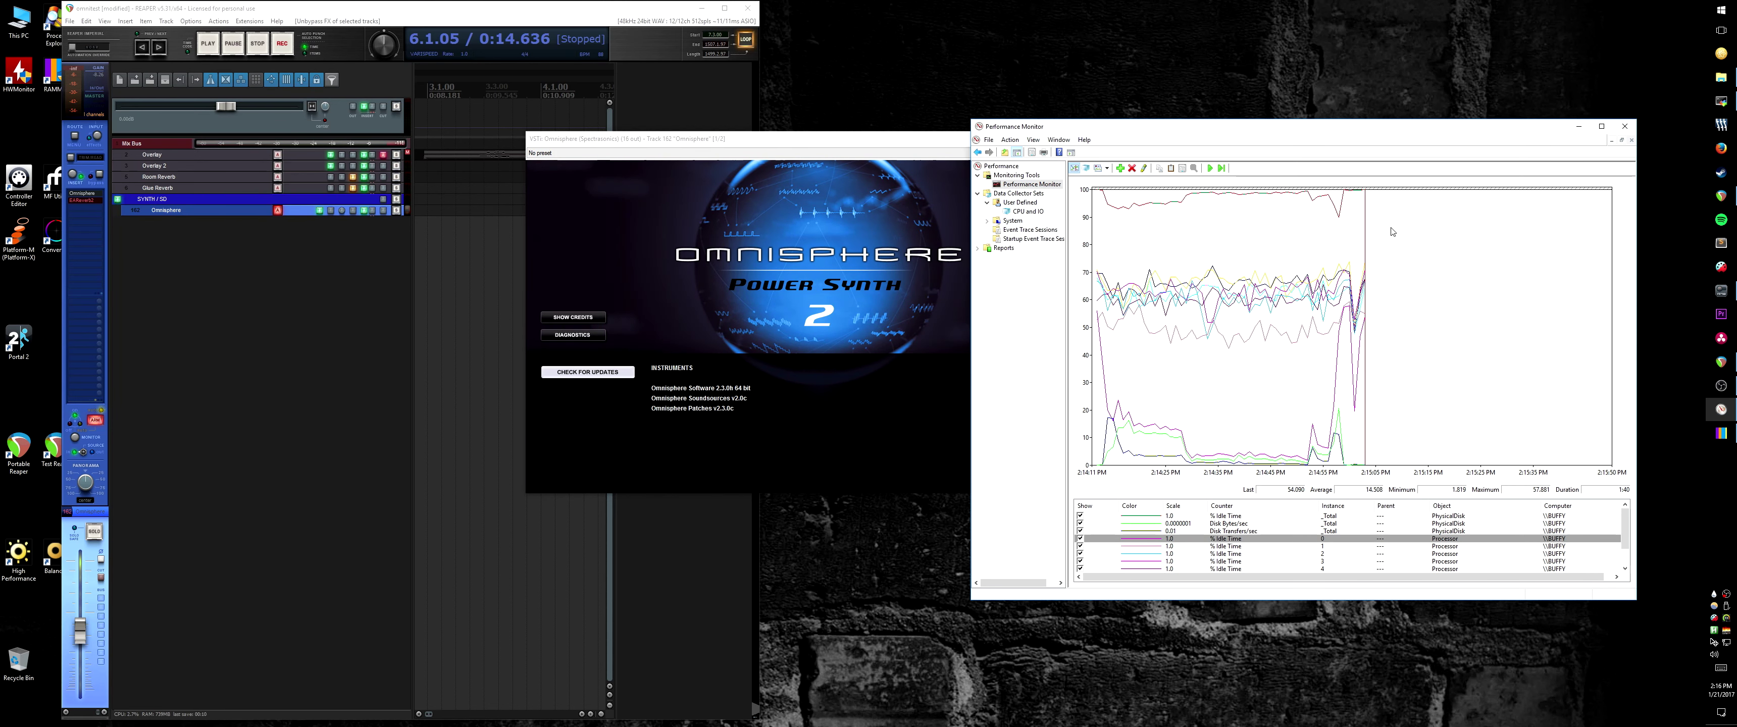
click(1211, 168)
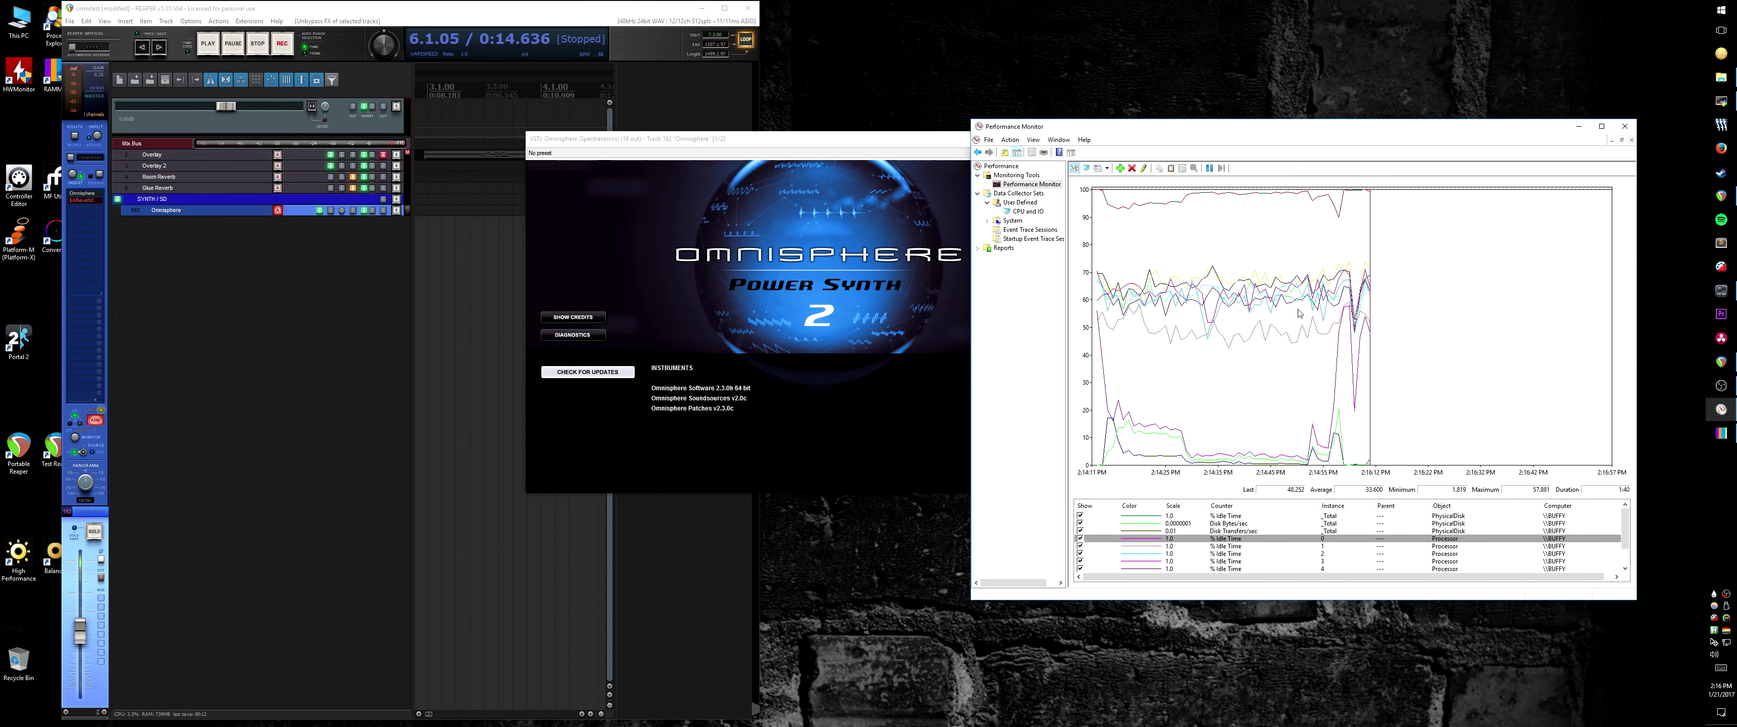
Step: Move the Omnisphere window clear of the graph and select A Skunk in the Funk in the expanded multi browser
drag(848, 146, 545, 167)
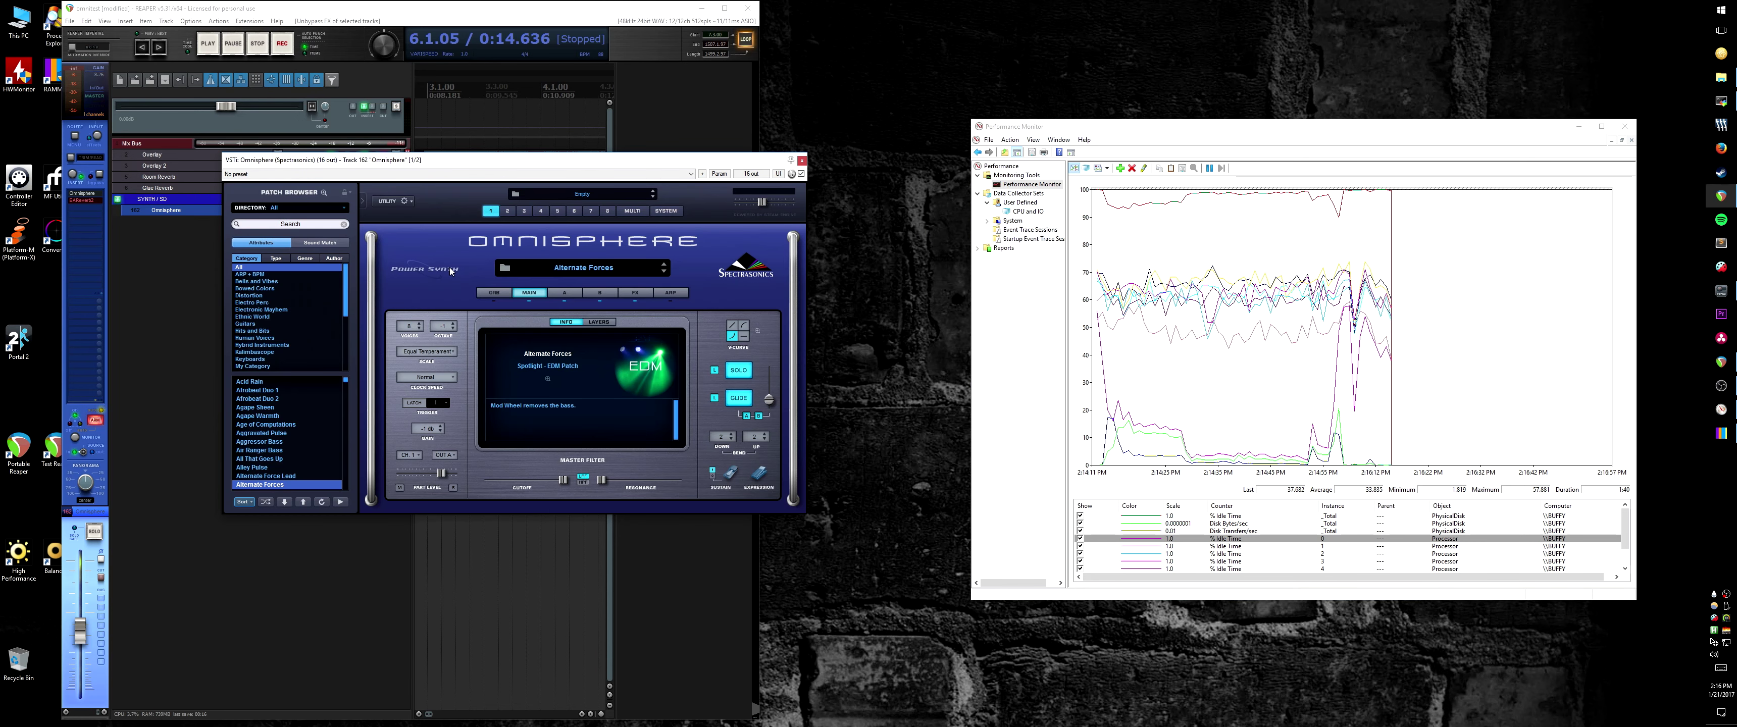
click(632, 212)
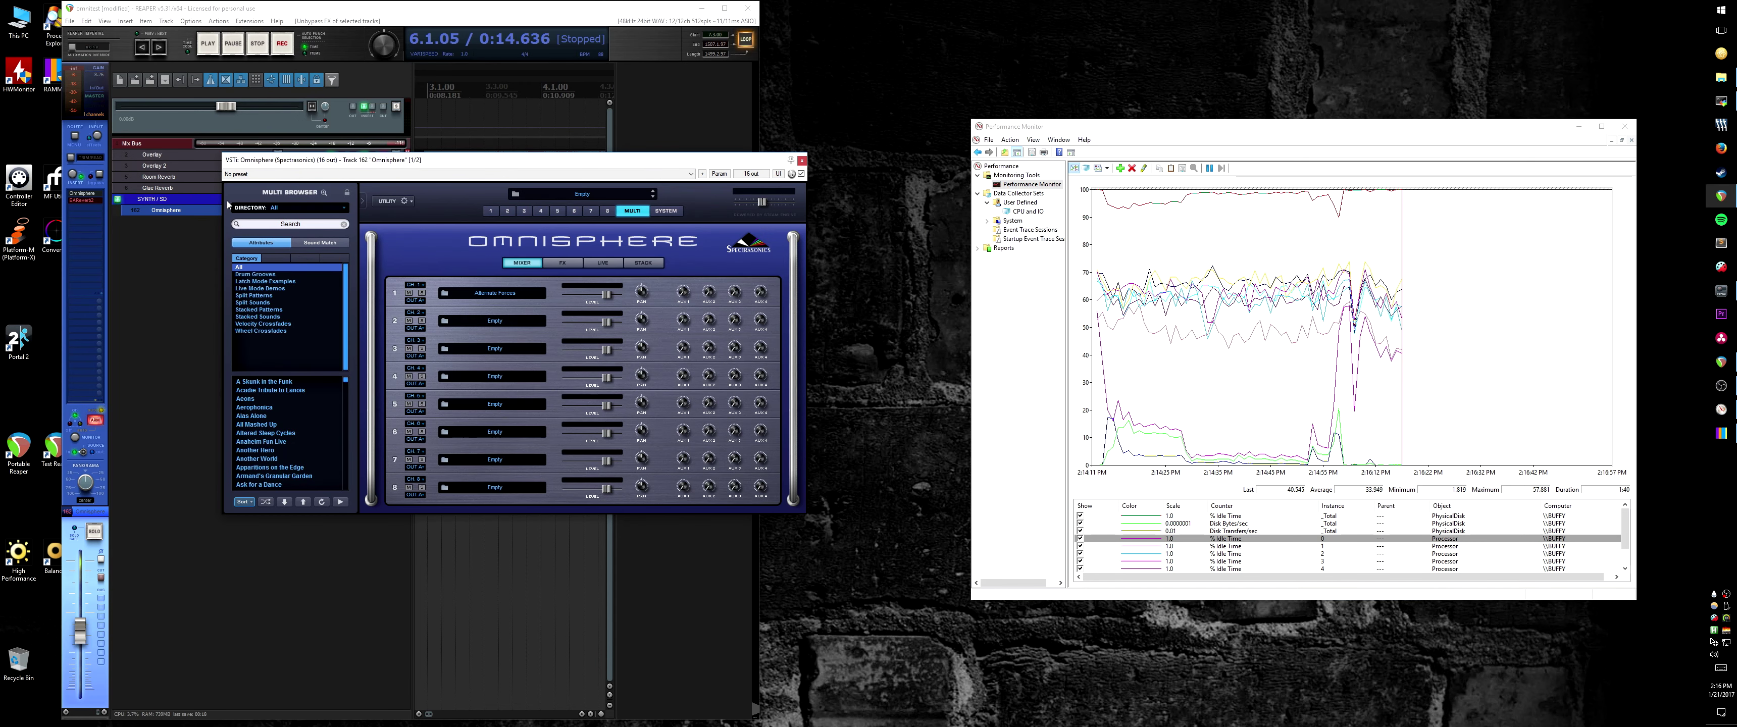
click(323, 193)
click(646, 366)
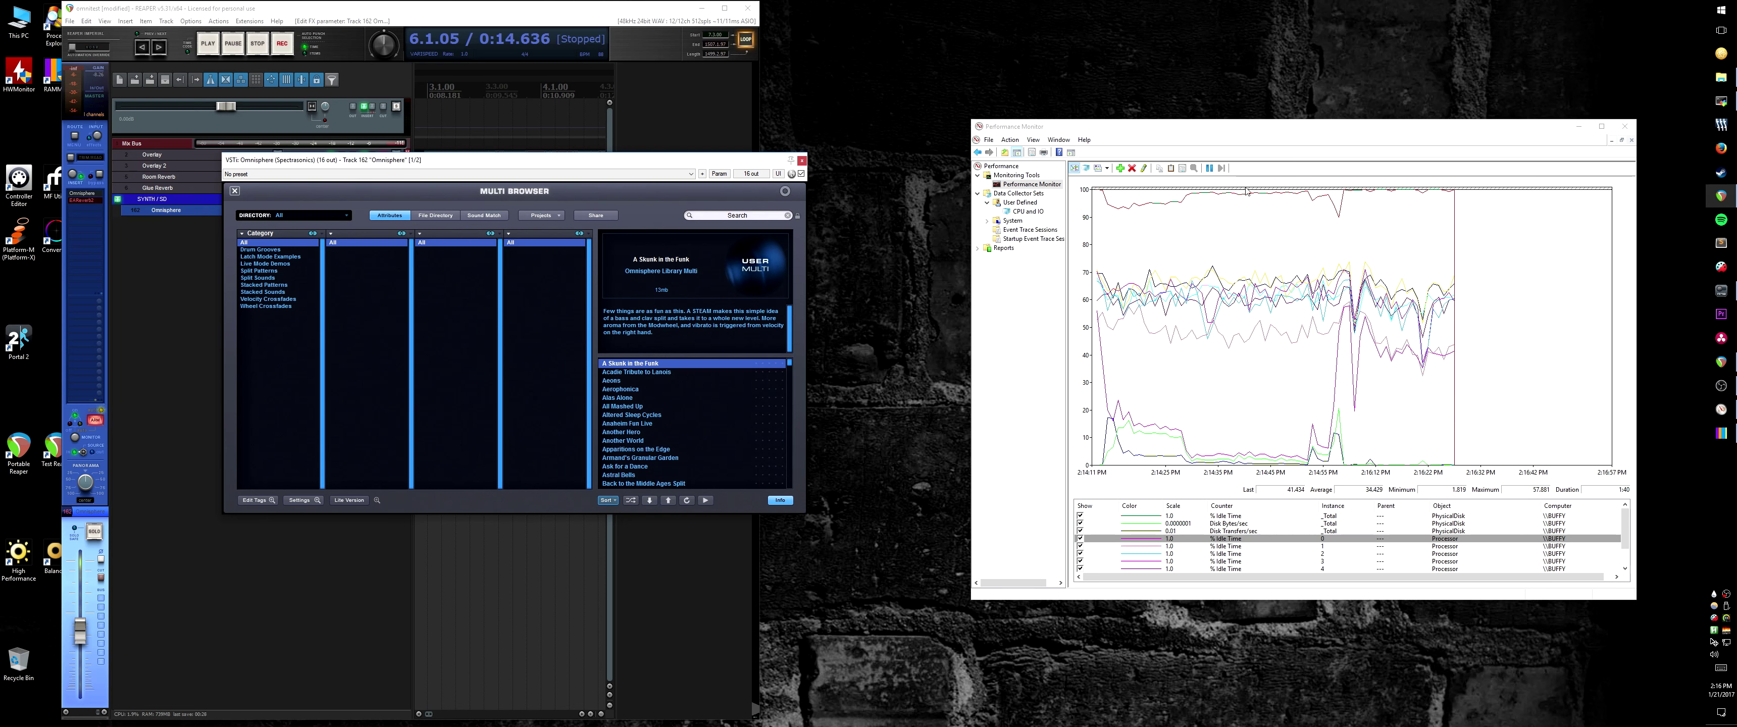
Step: Clear the performance graph and load successive Omnisphere multis from Acadie Tribute to Lanois through Armand's Granular Garden
right_click(1209, 258)
click(1235, 313)
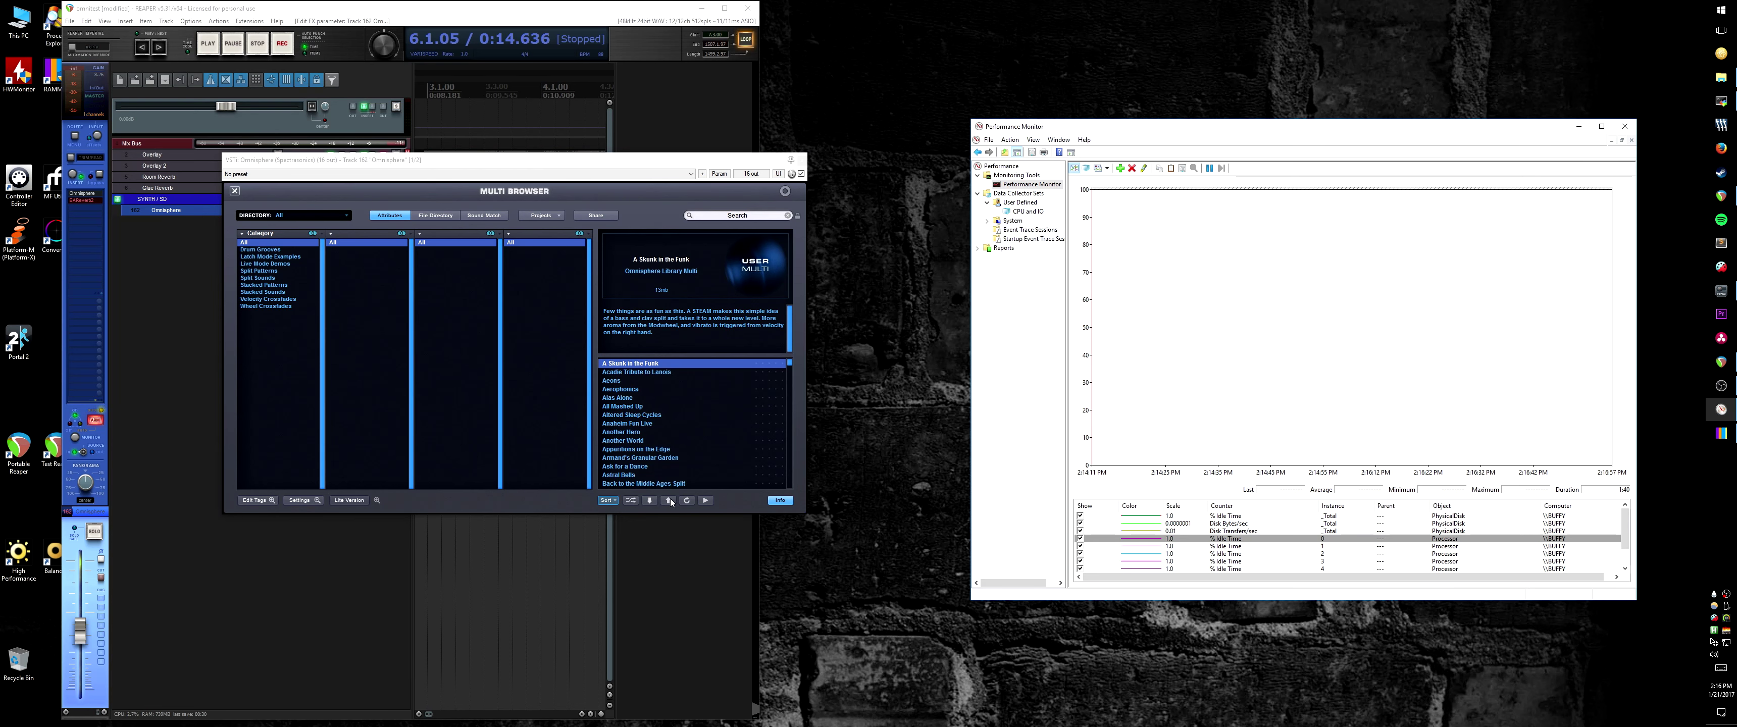
click(651, 502)
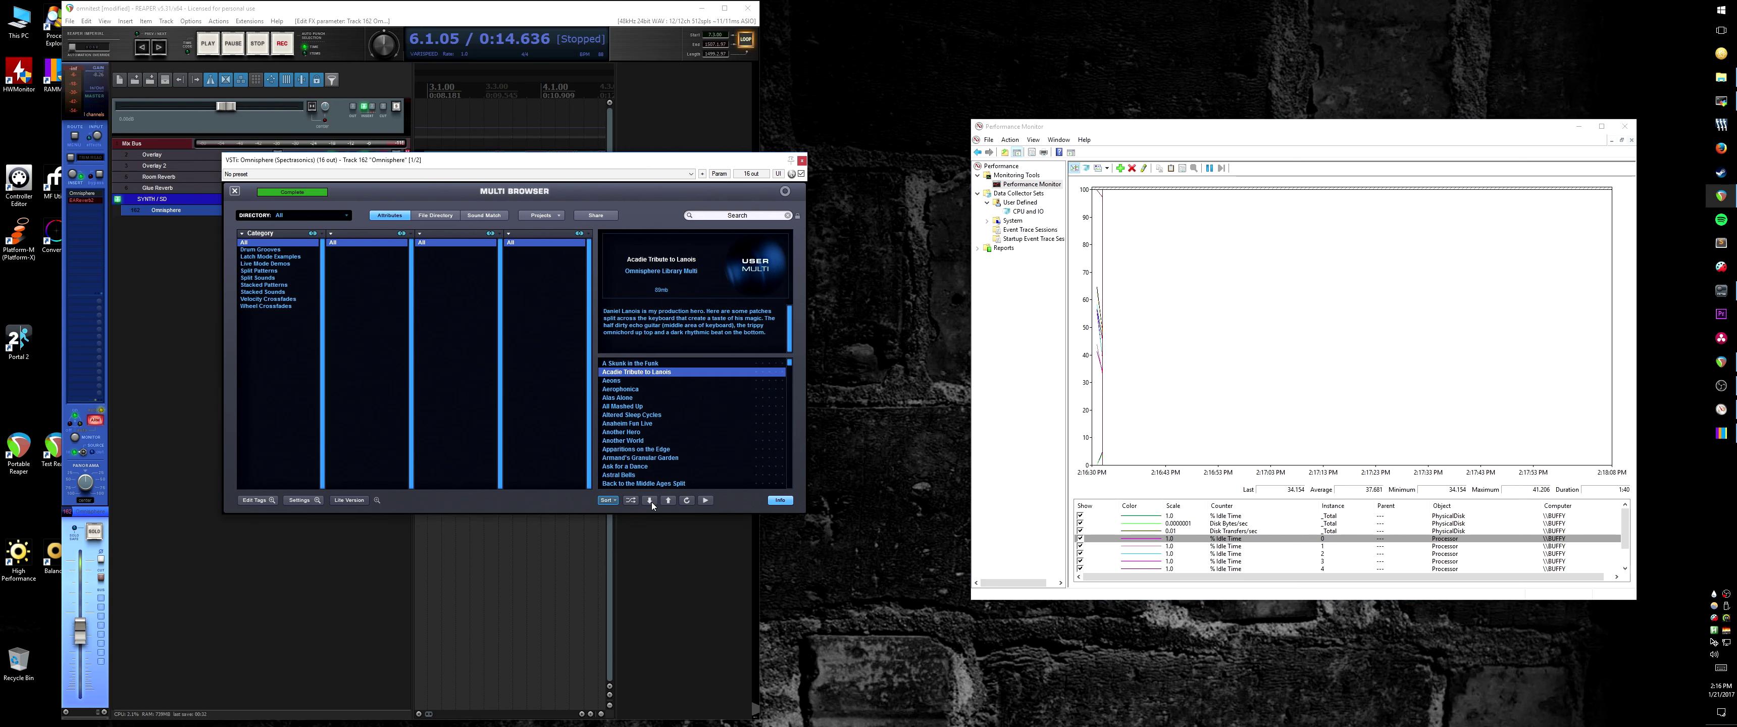
click(650, 501)
click(651, 501)
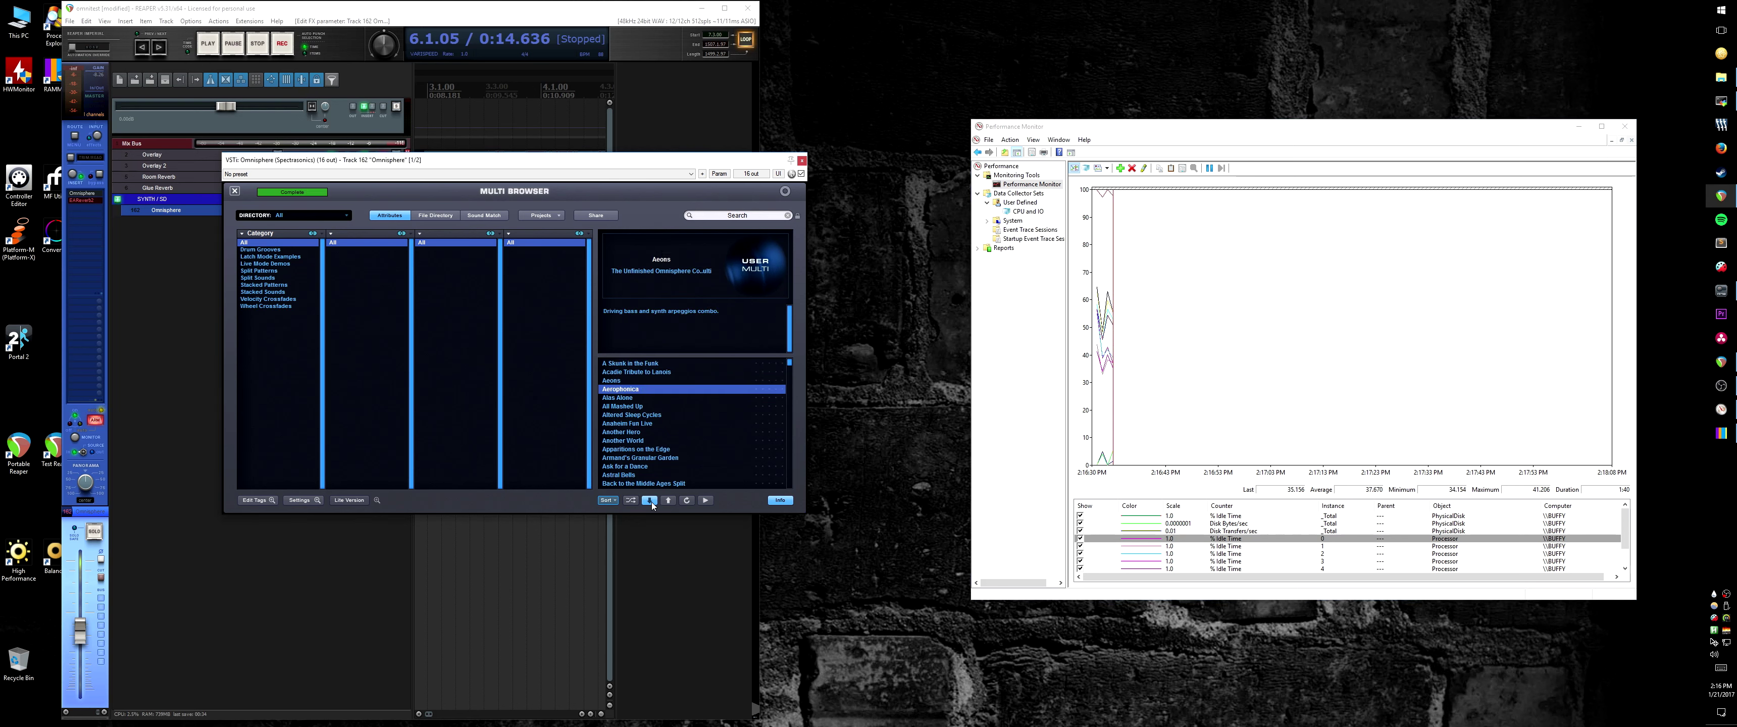
click(651, 501)
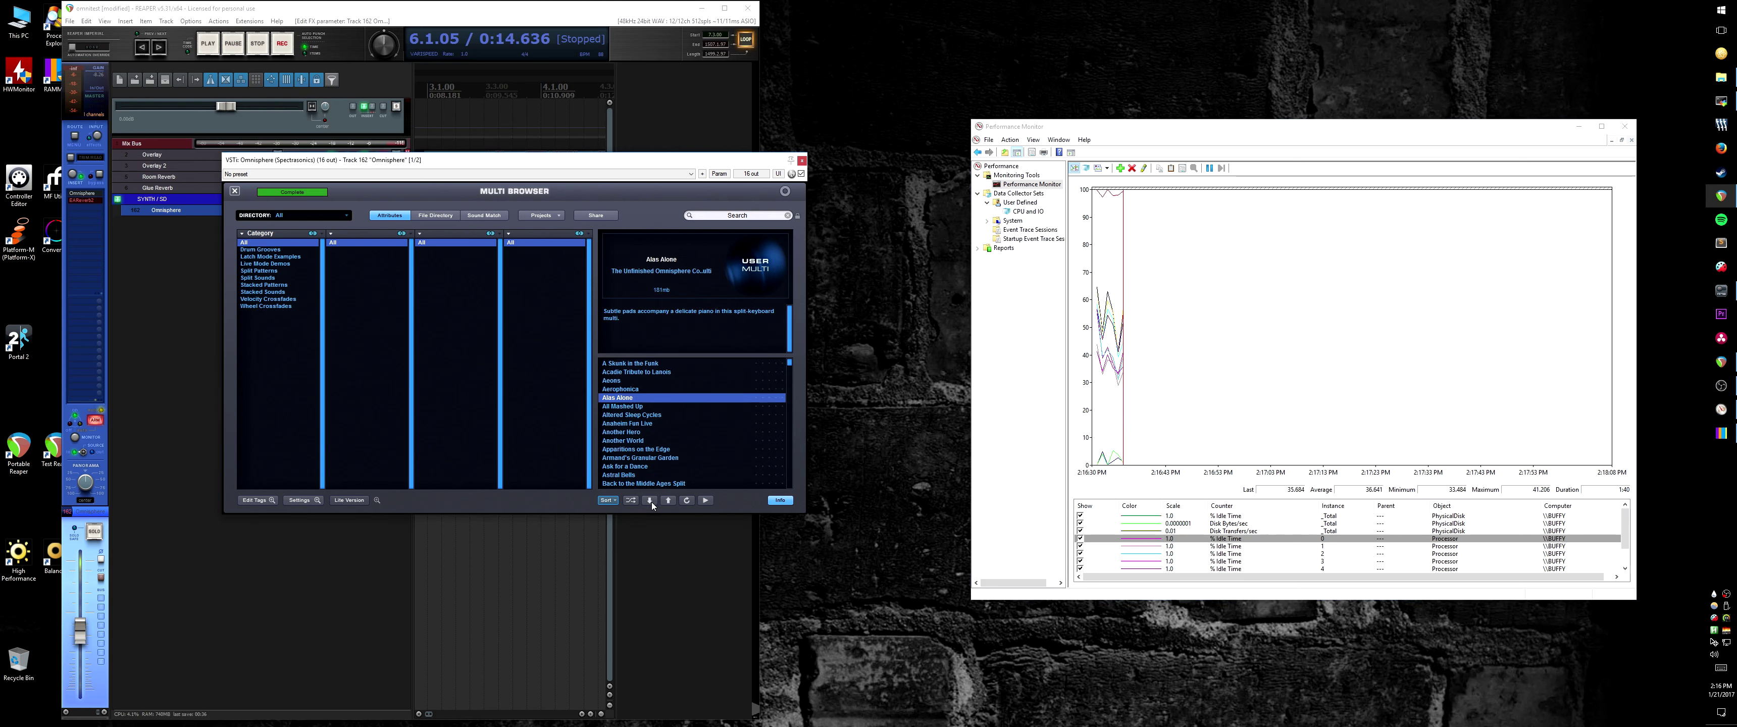
click(650, 501)
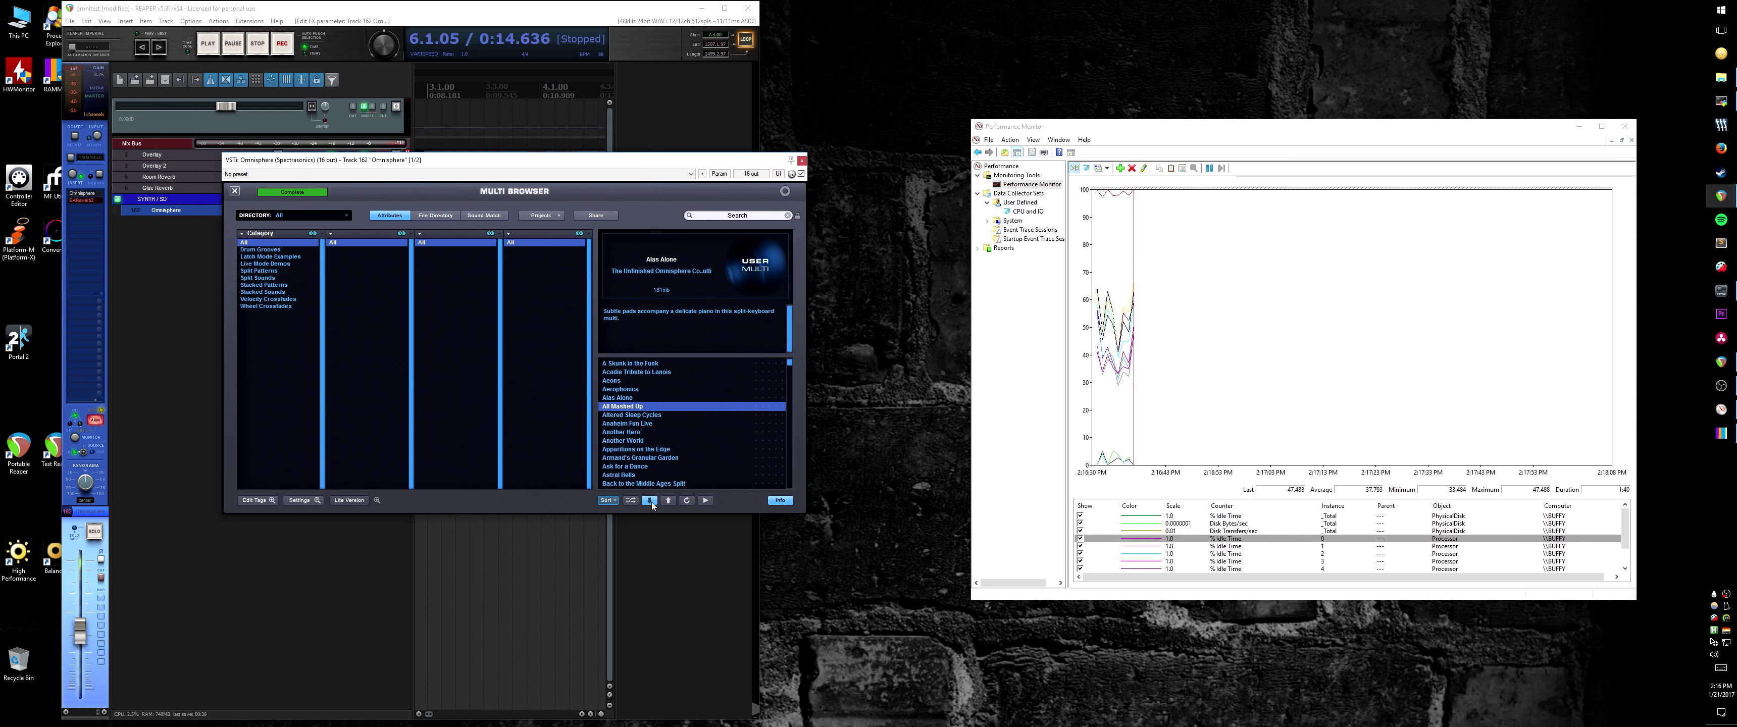
click(650, 501)
click(650, 501)
click(650, 501)
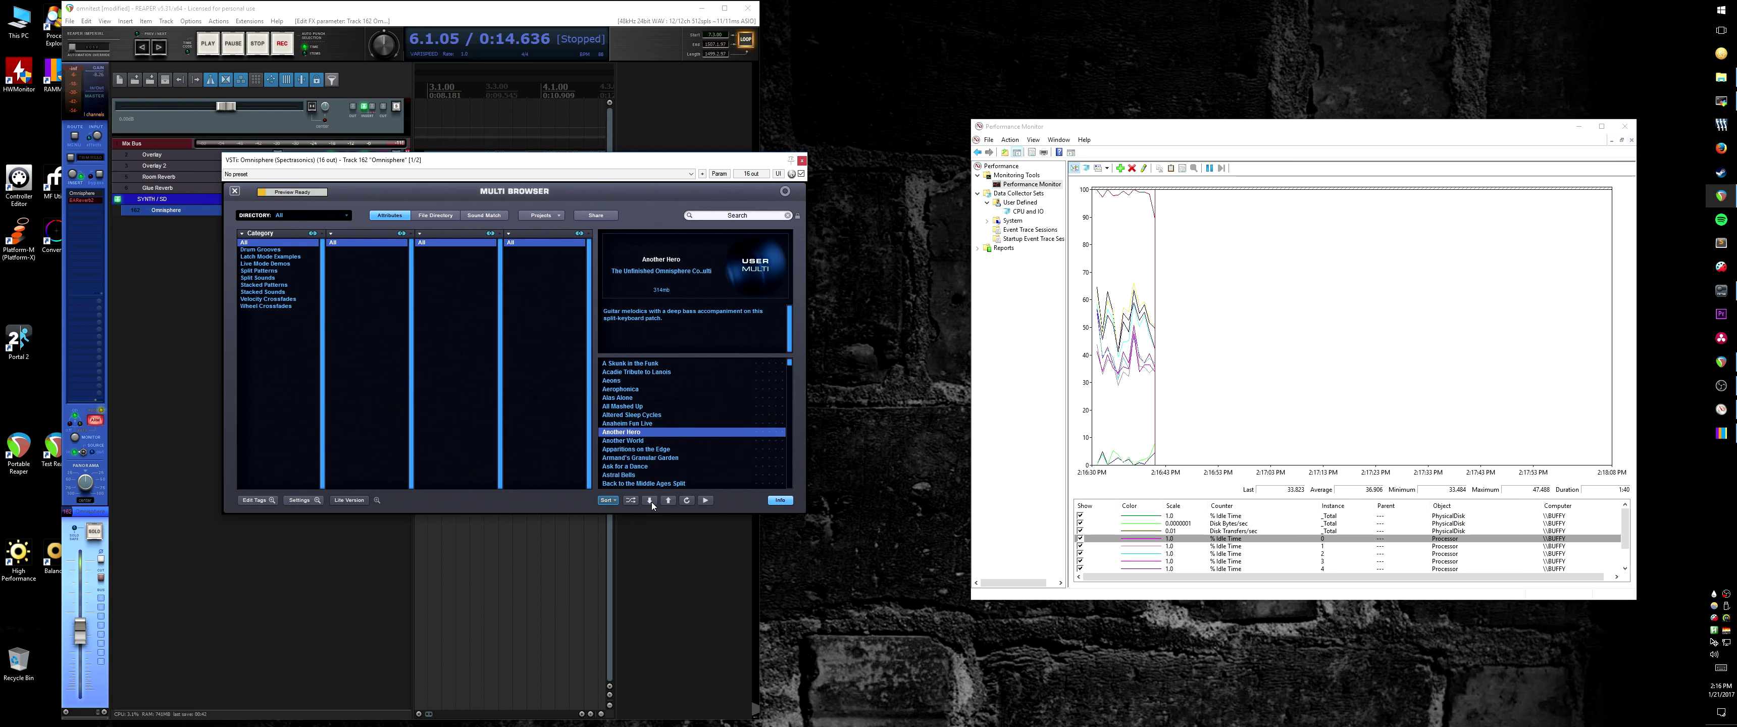
click(650, 501)
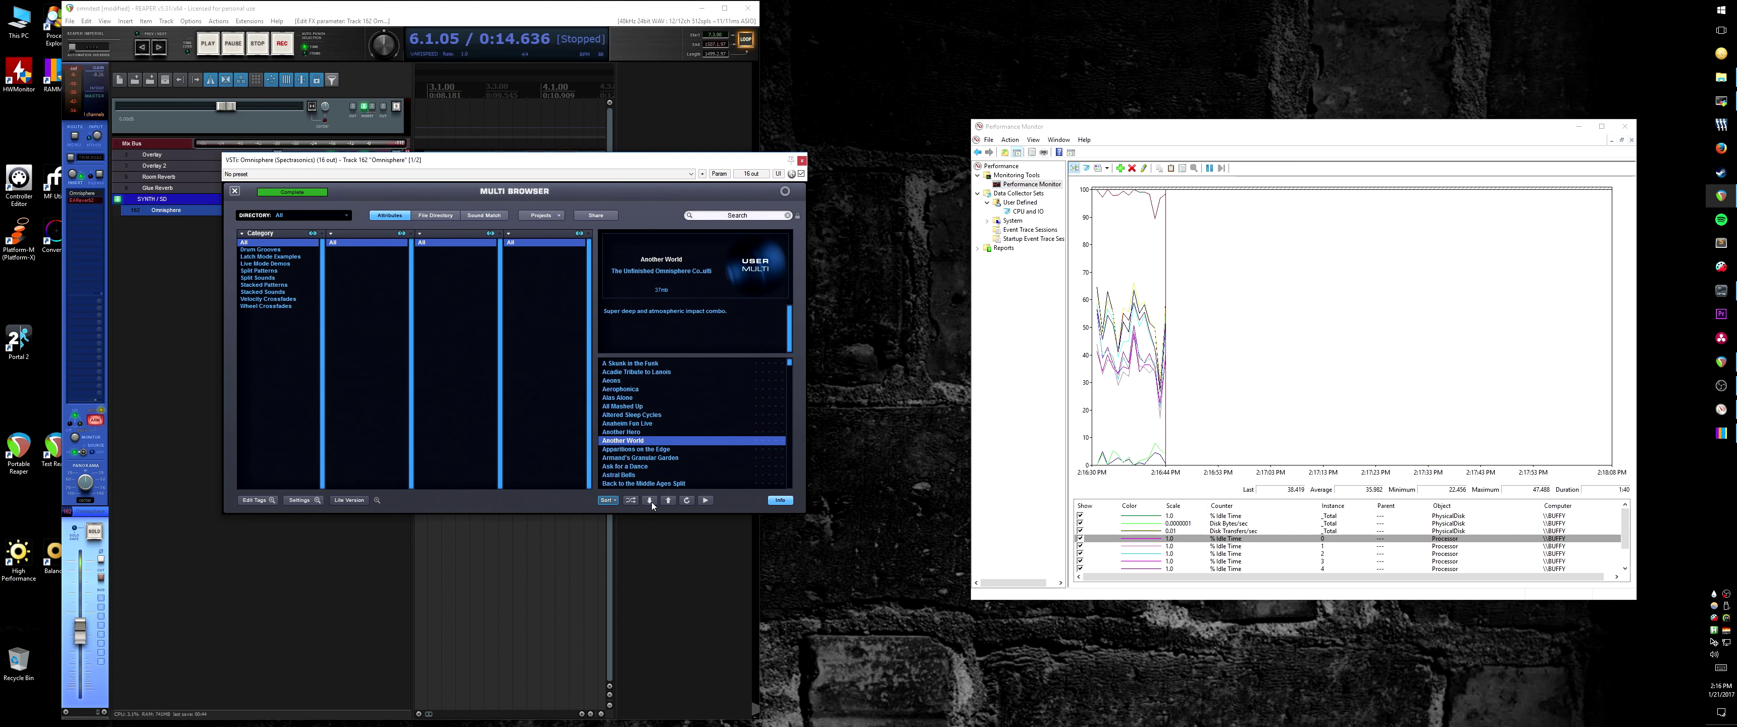
click(650, 501)
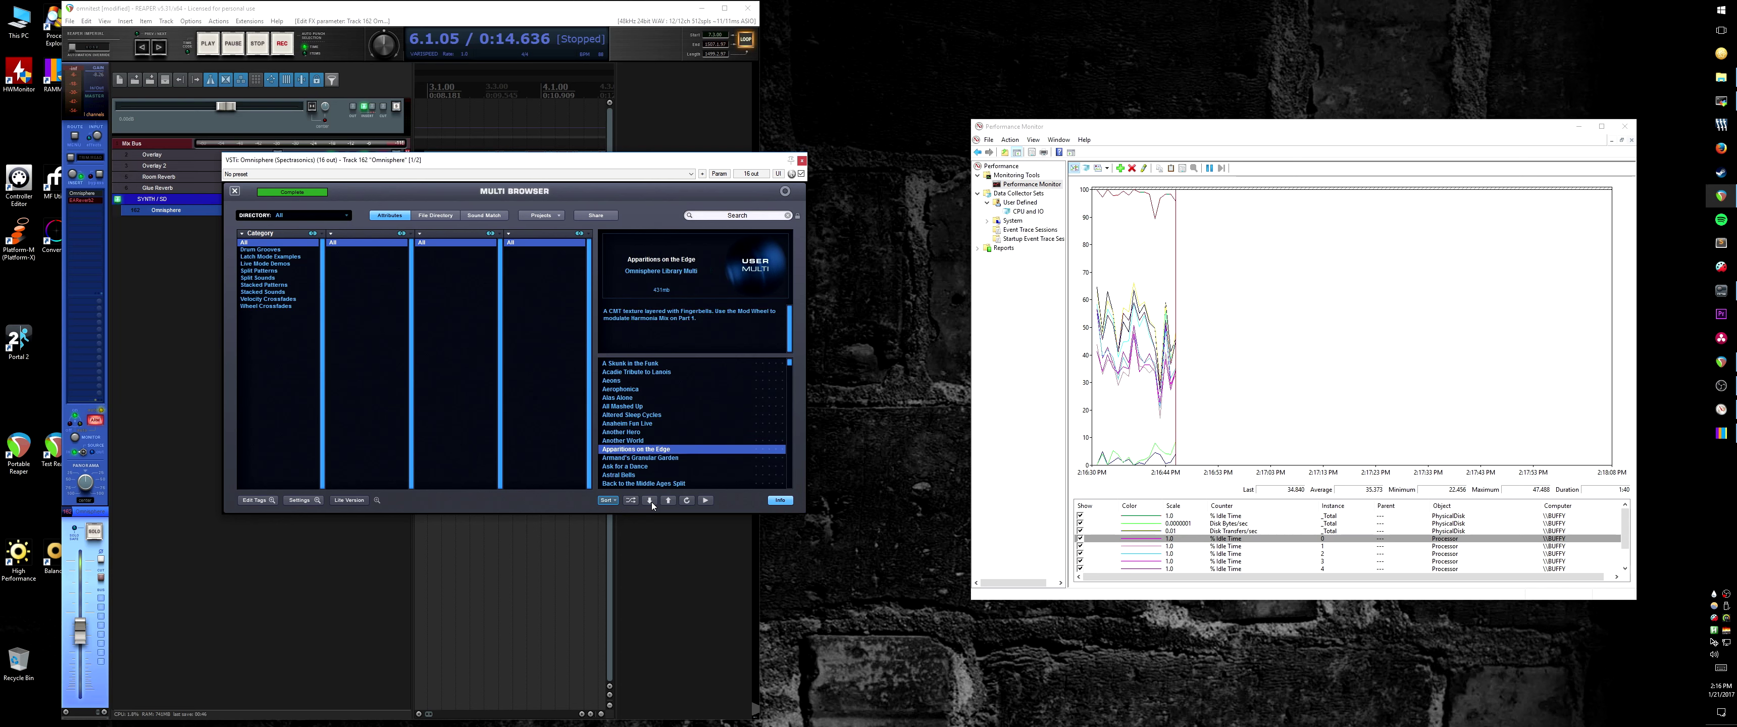
click(650, 500)
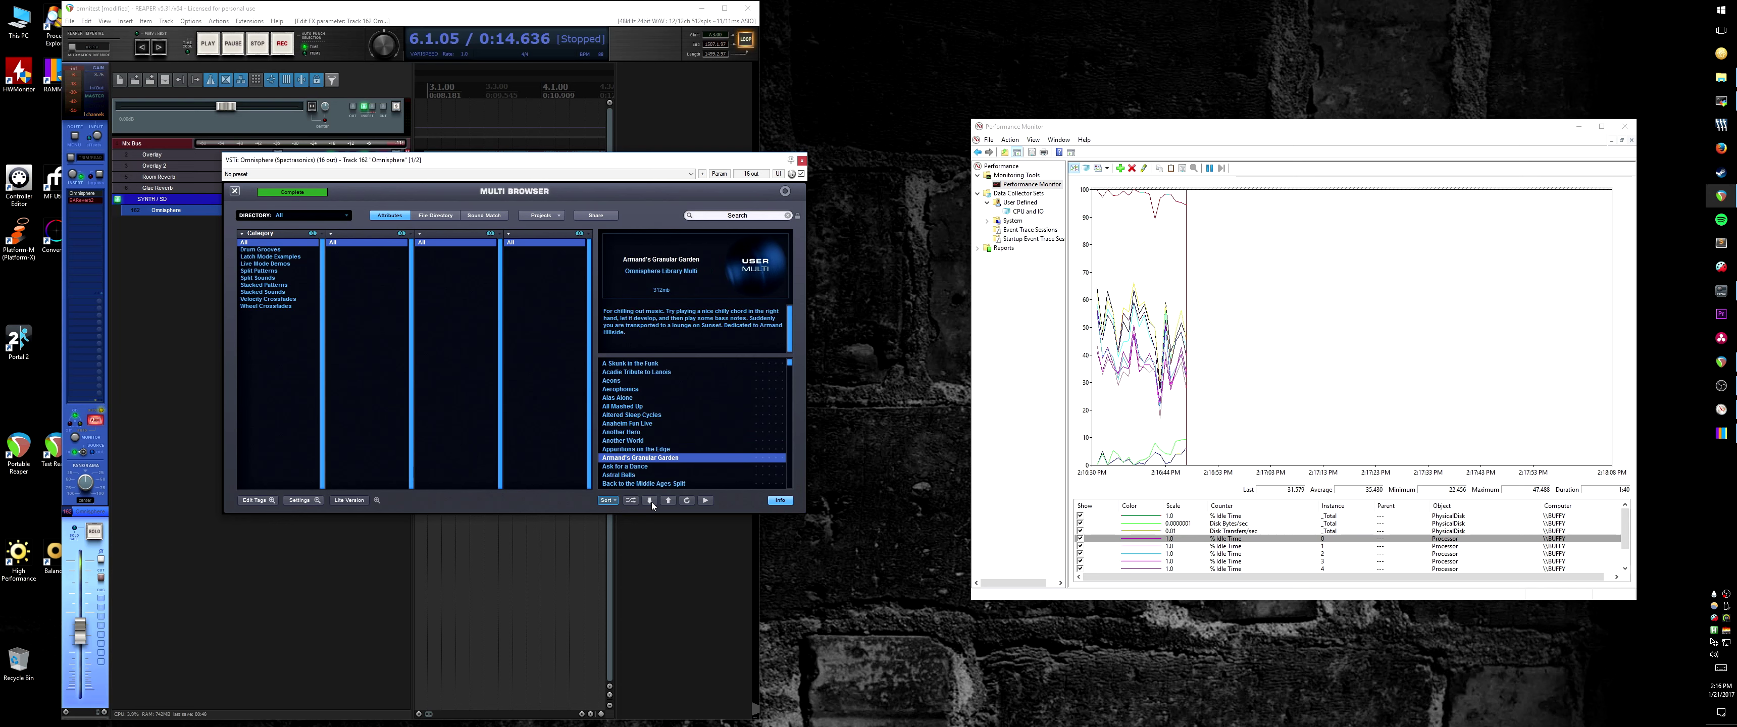
Step: Load the next two Omnisphere multis, Ask for a Dance and Astral Bells
click(650, 501)
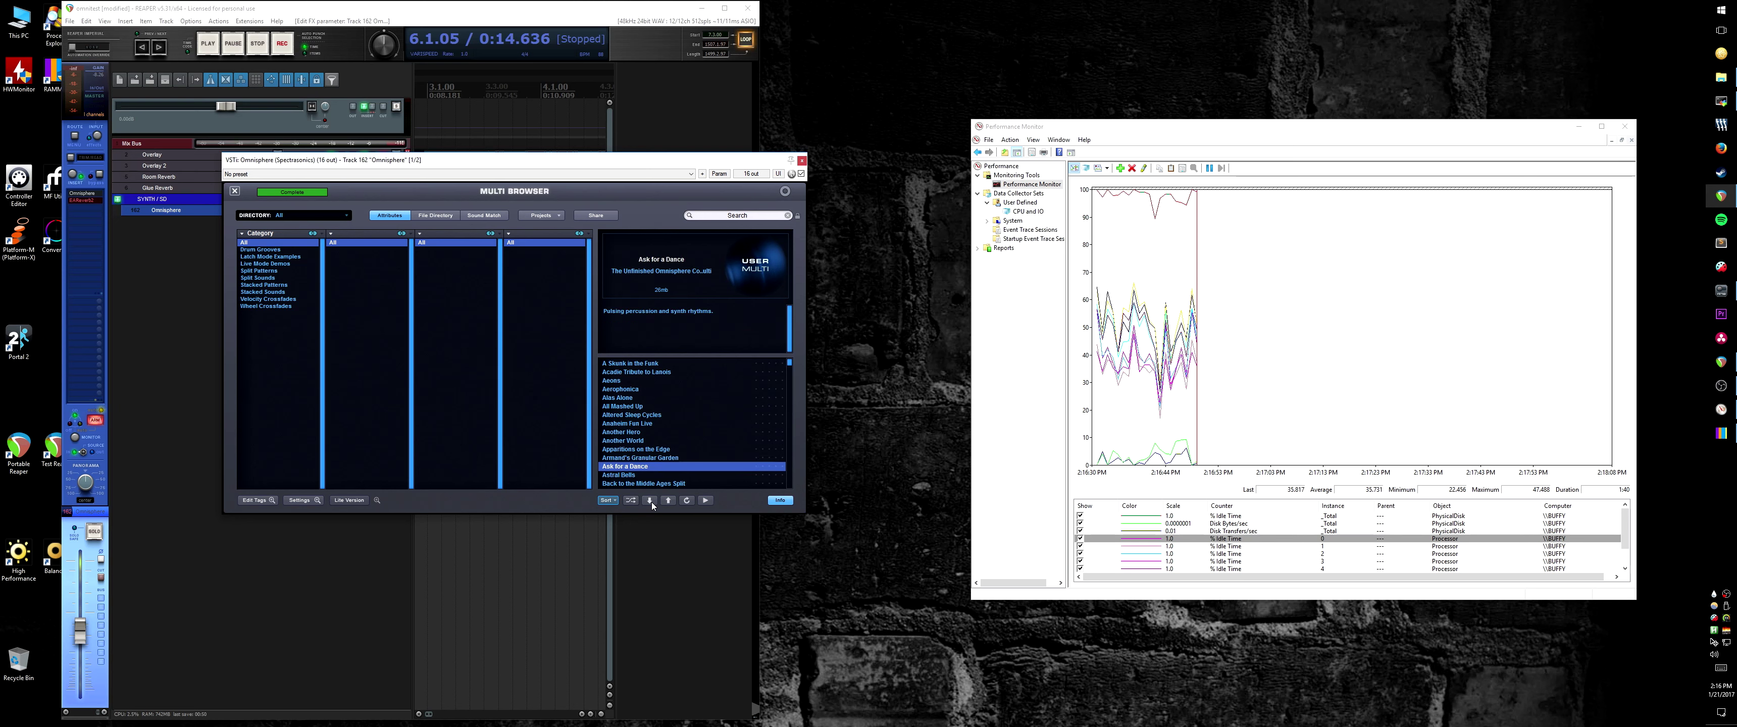
click(652, 504)
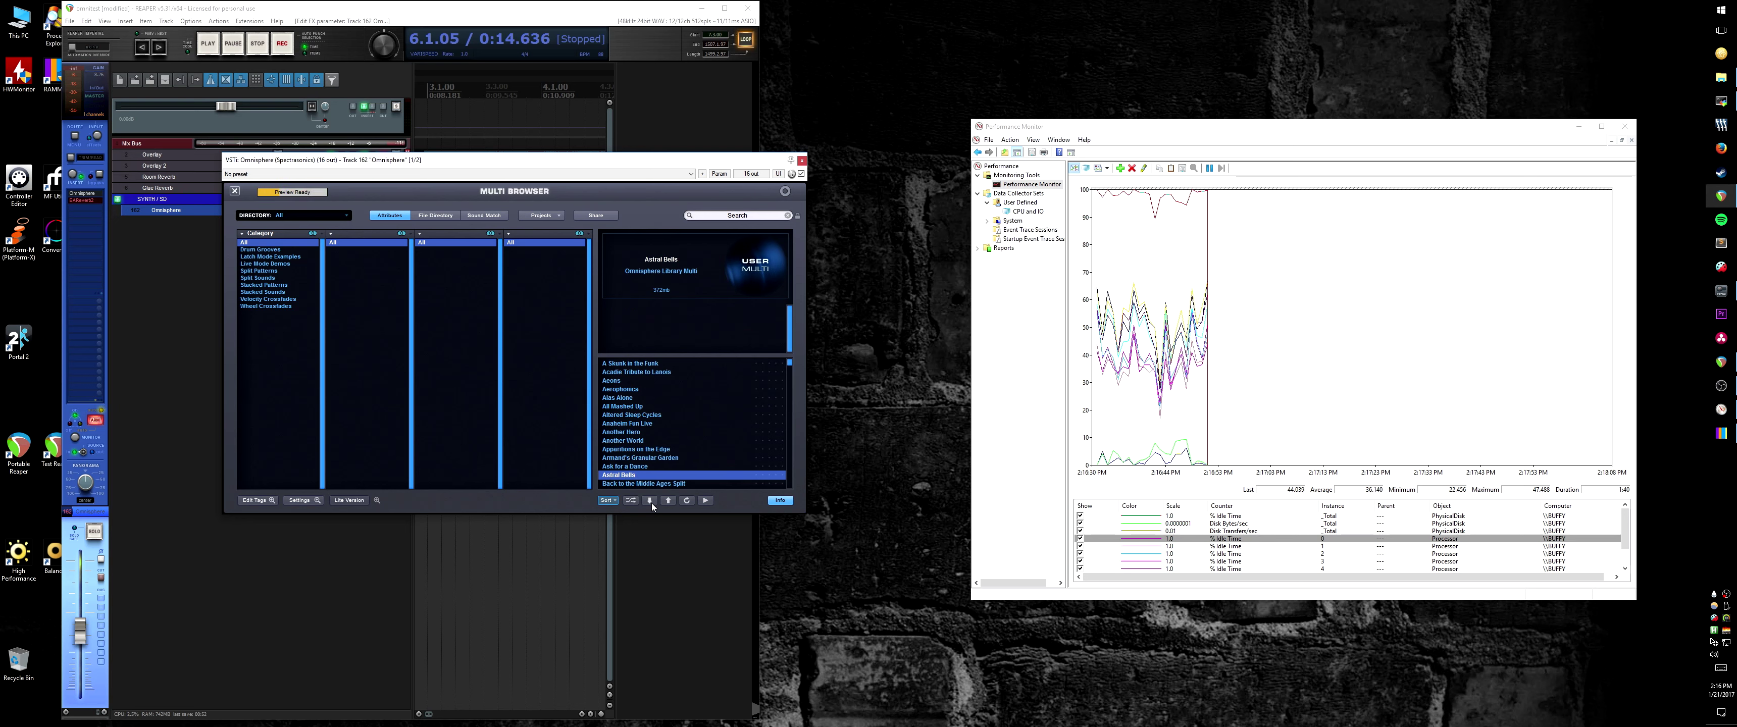
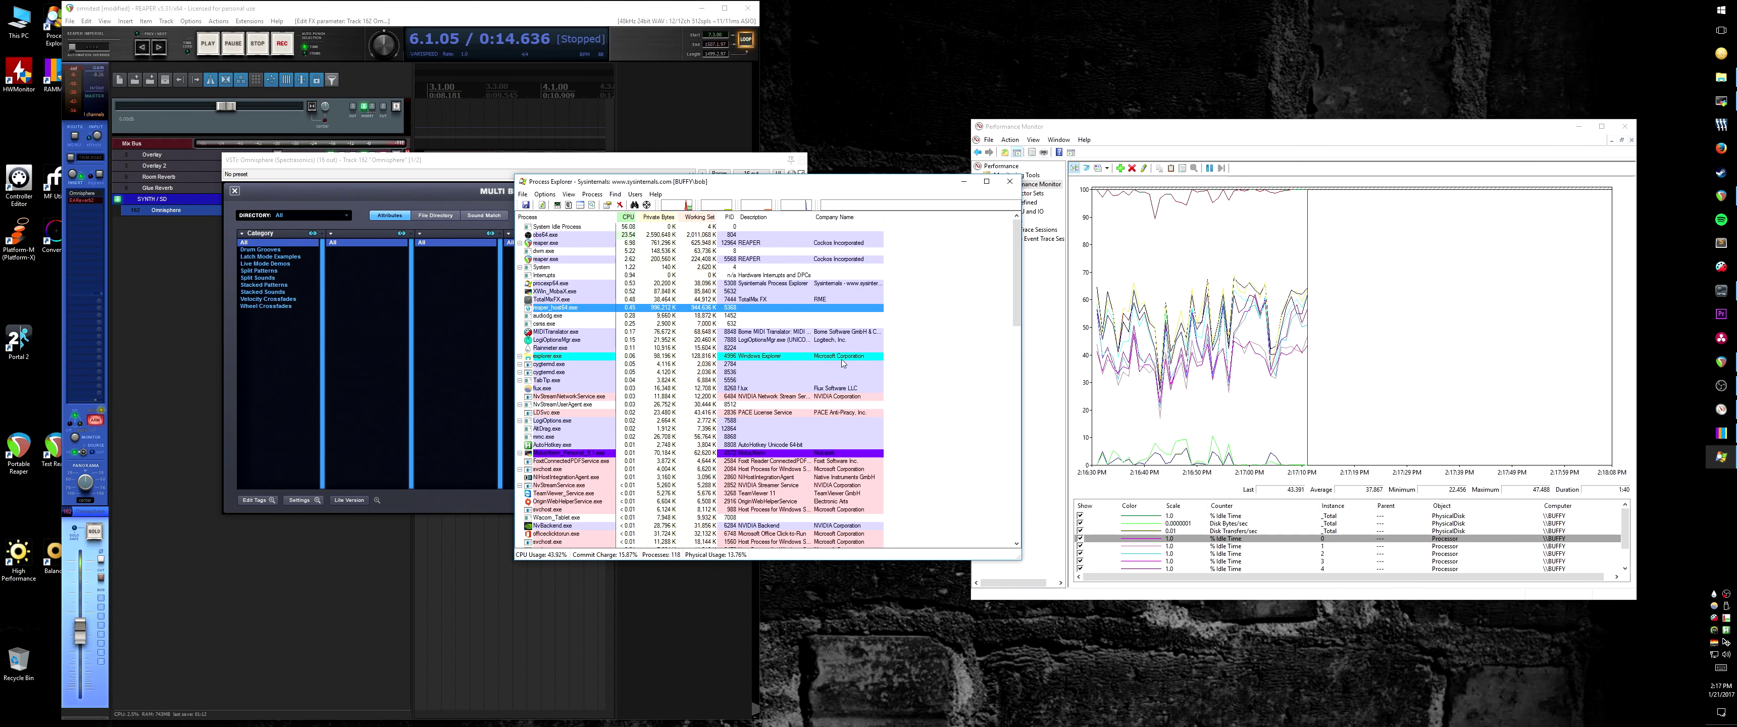
Step: Open the thread properties of reaper_host64.exe in Process Explorer and arrange them beside the Omnisphere window
right_click(583, 309)
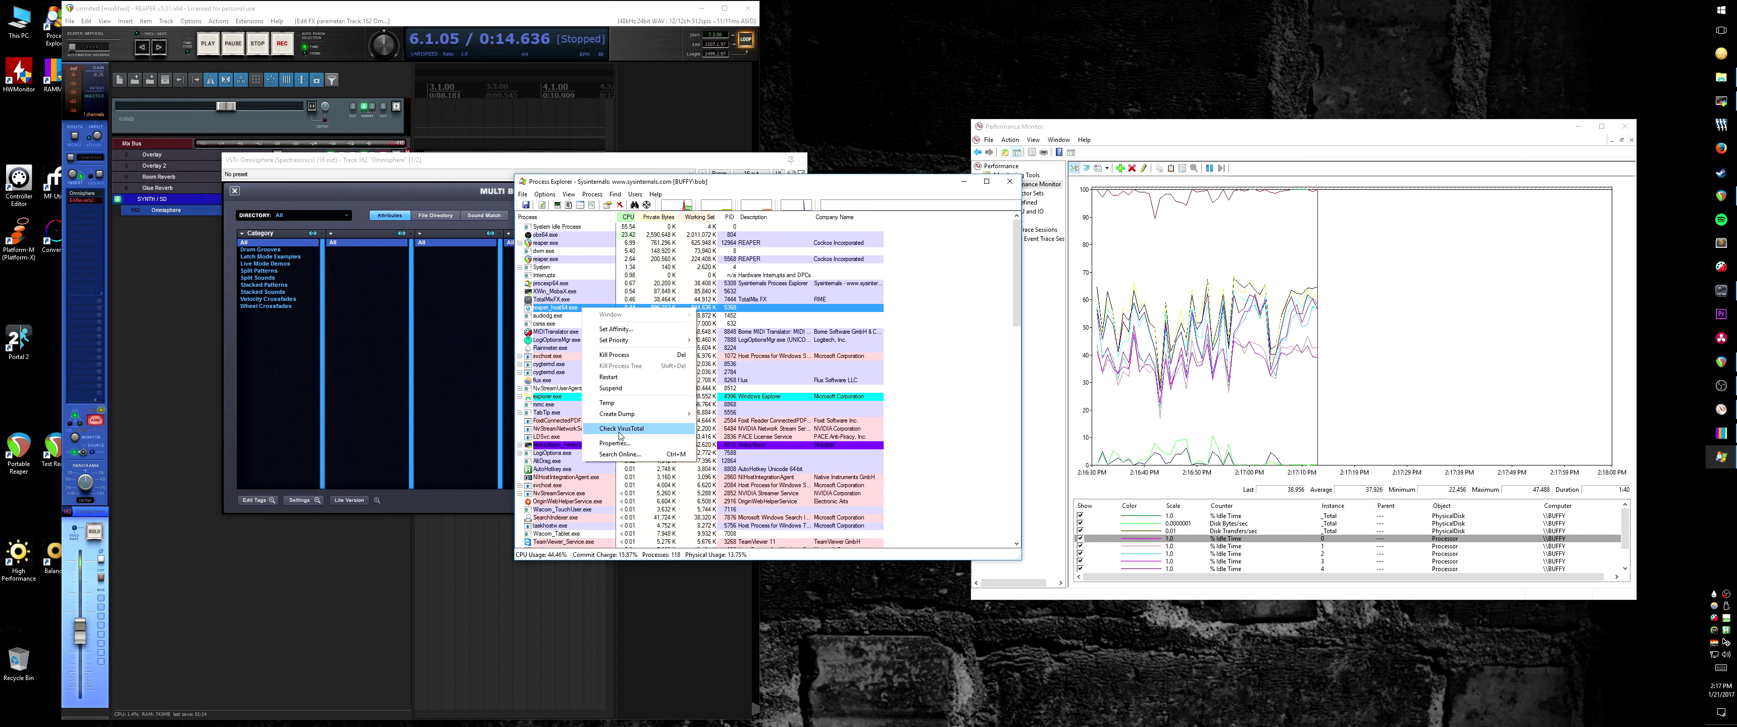
click(611, 444)
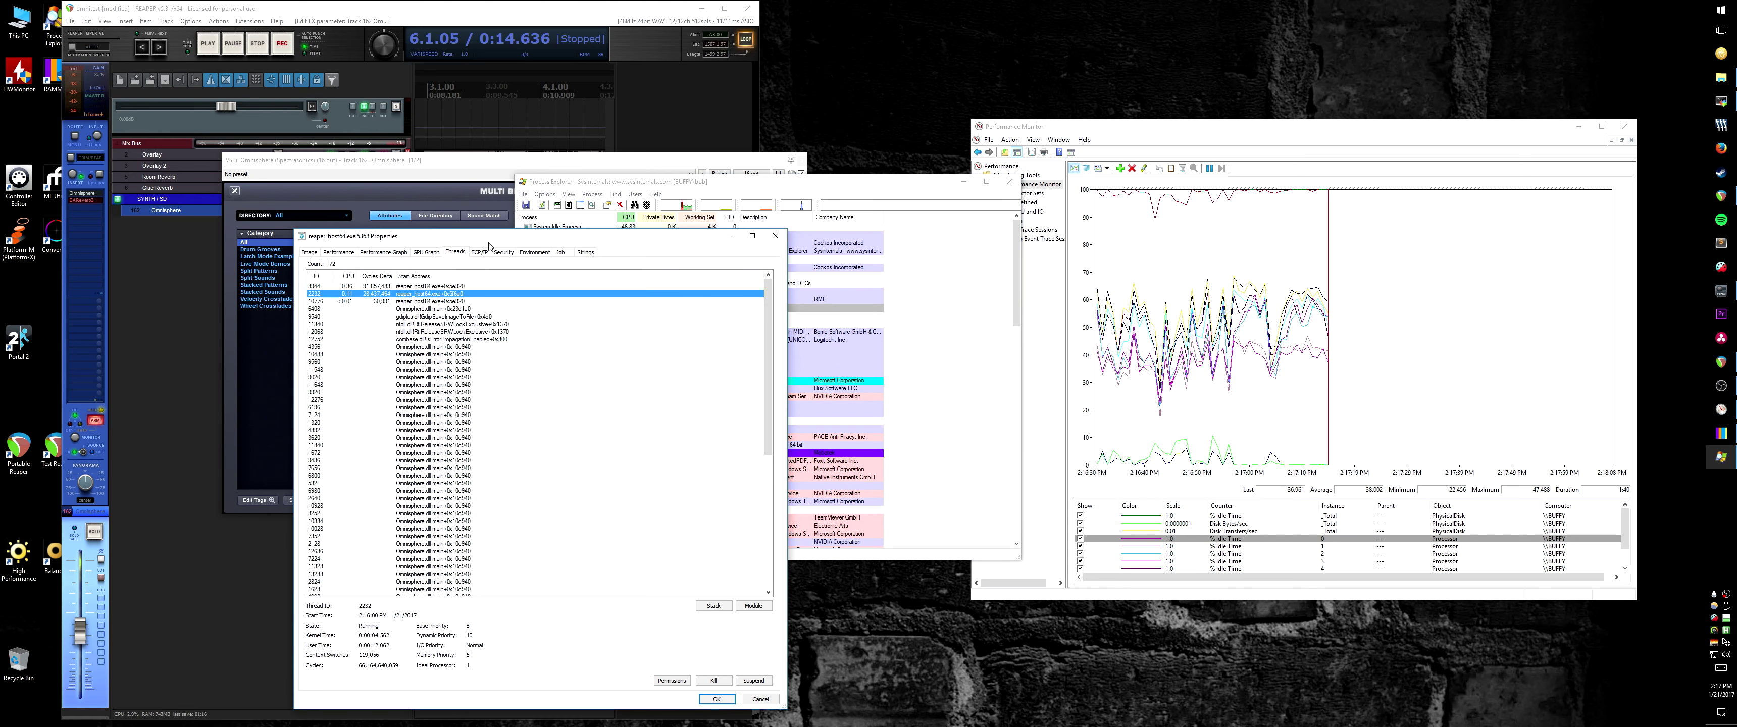
drag(444, 237, 650, 142)
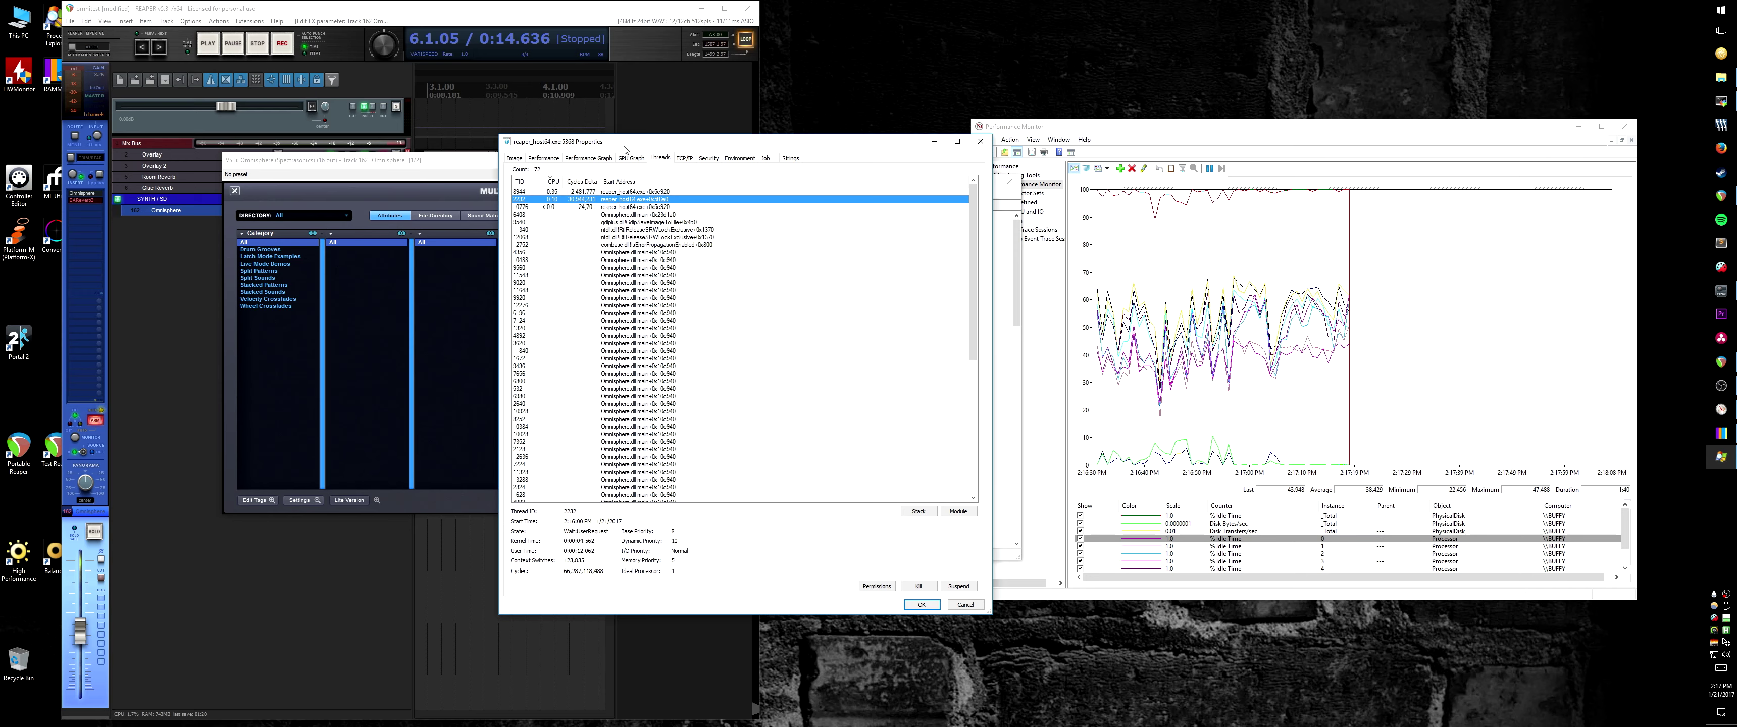
drag(625, 143, 907, 142)
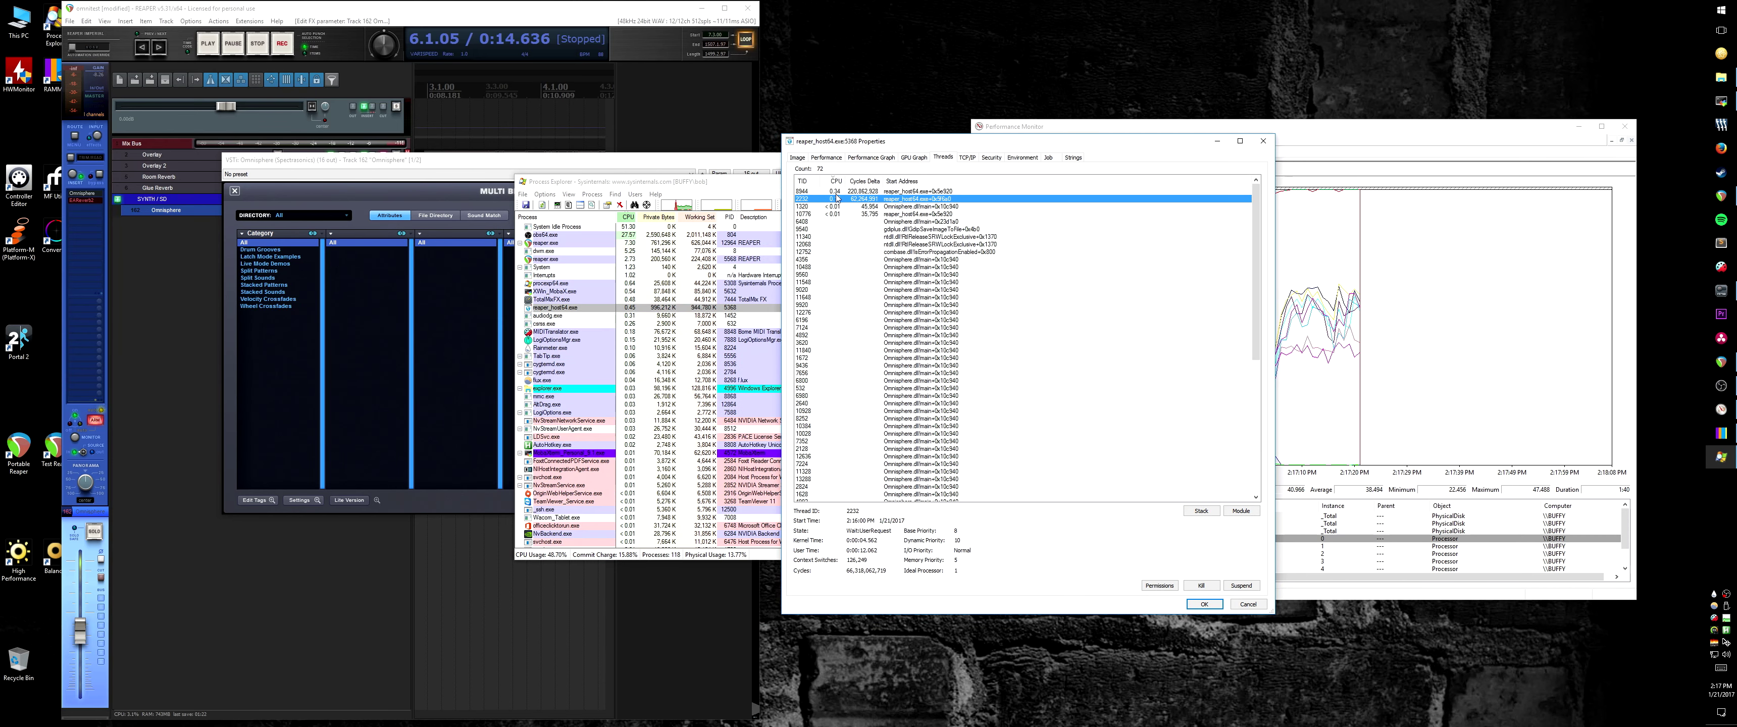
key(alt+Tab)
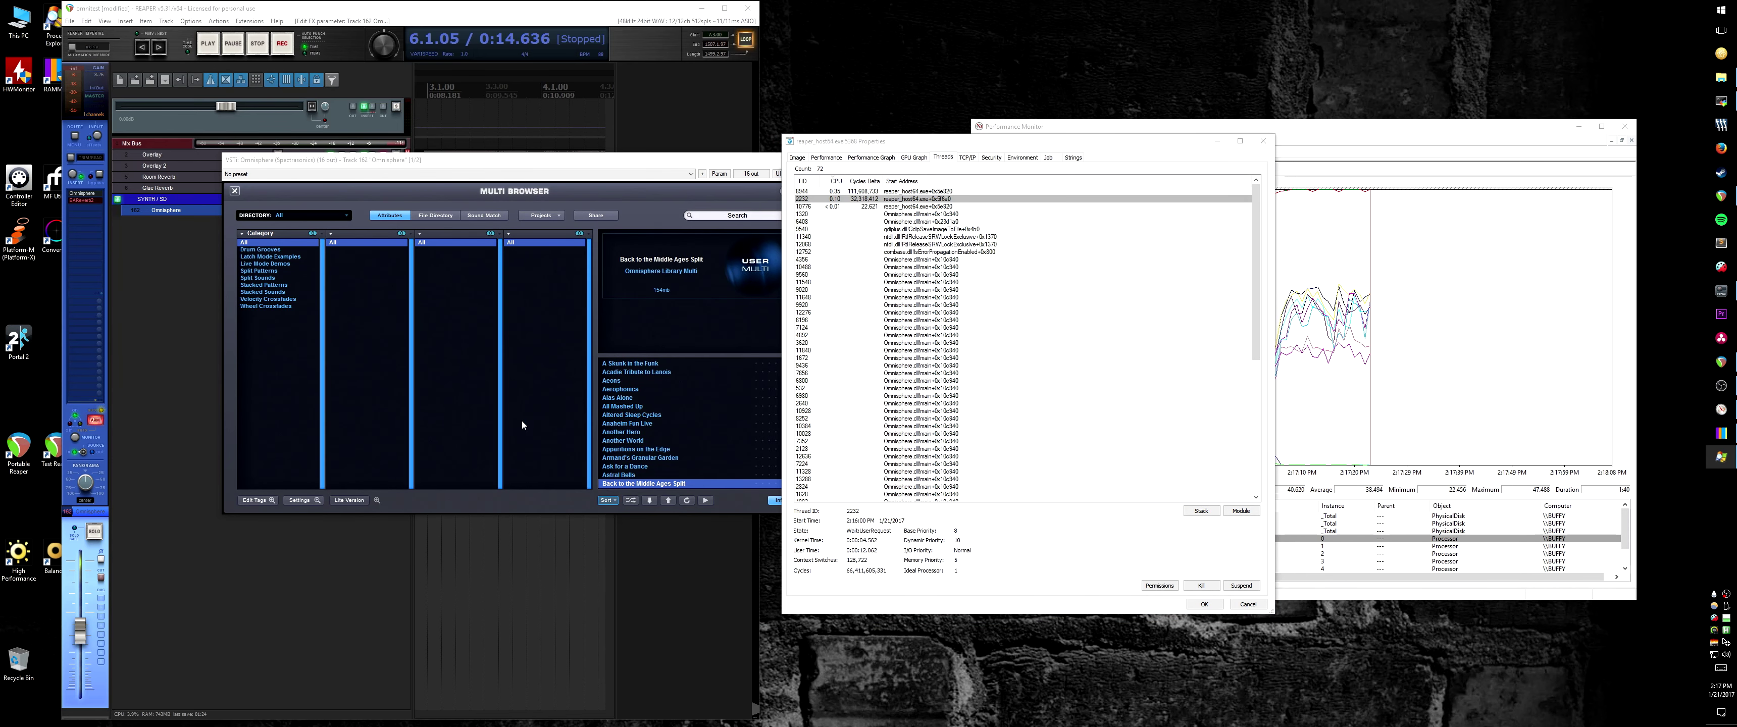
click(600, 191)
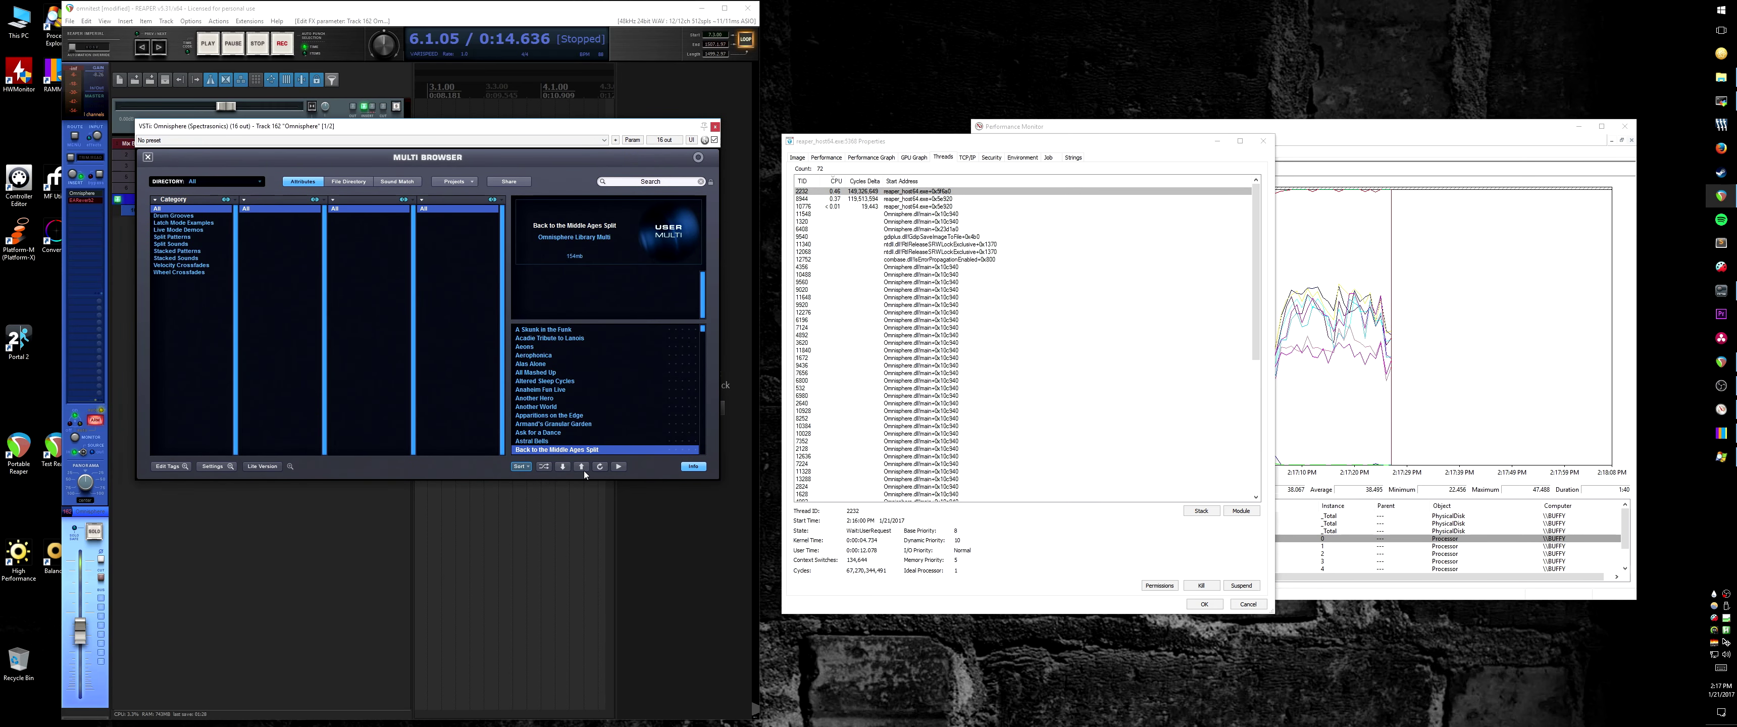
Step: Load successive Omnisphere multis from Balaphonic Dance through Bit Crushed Sines Groove 4 while the thread list stays in view
click(563, 469)
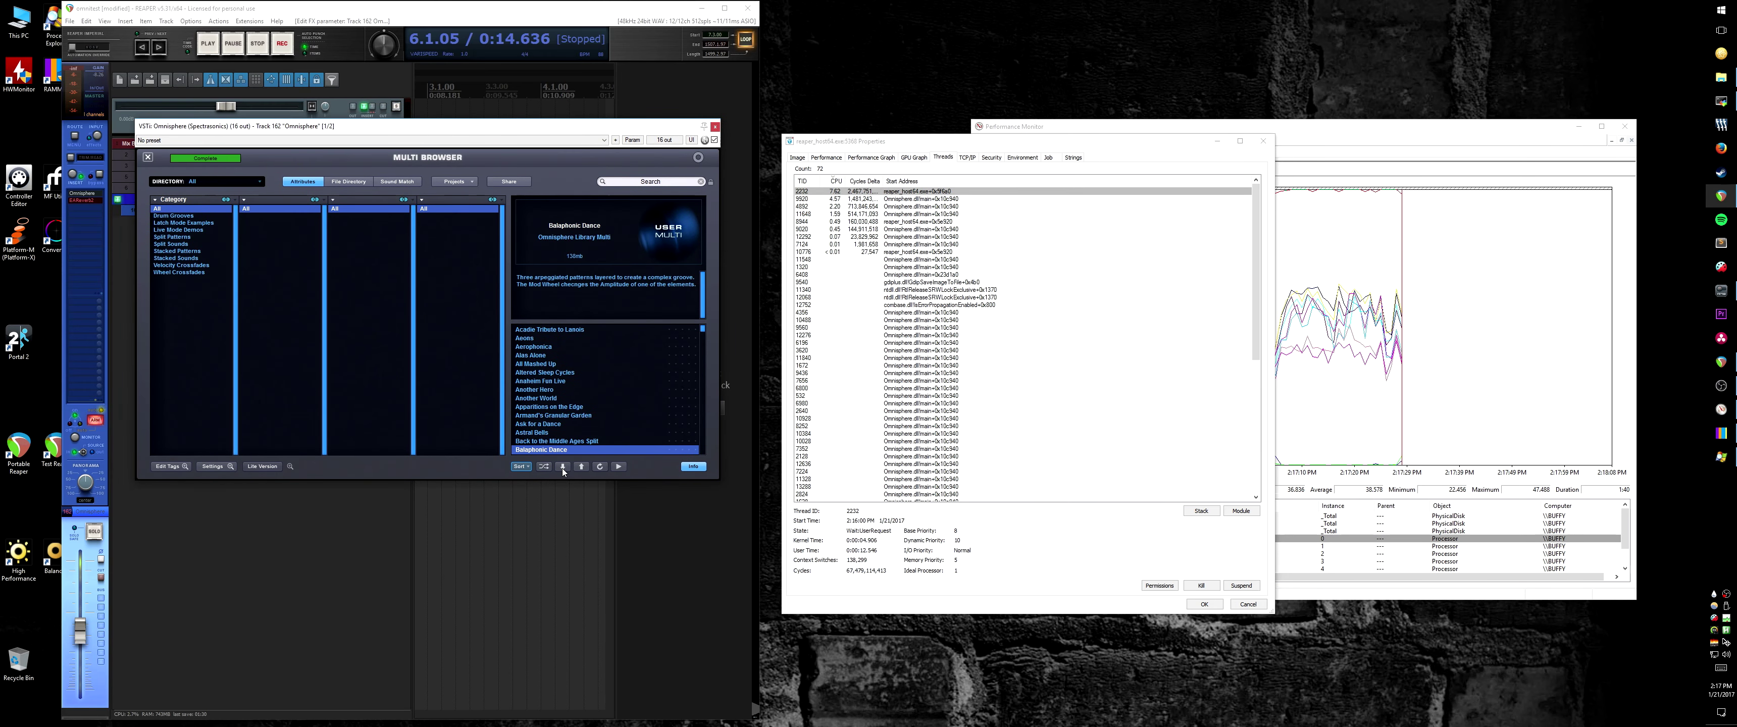
click(563, 468)
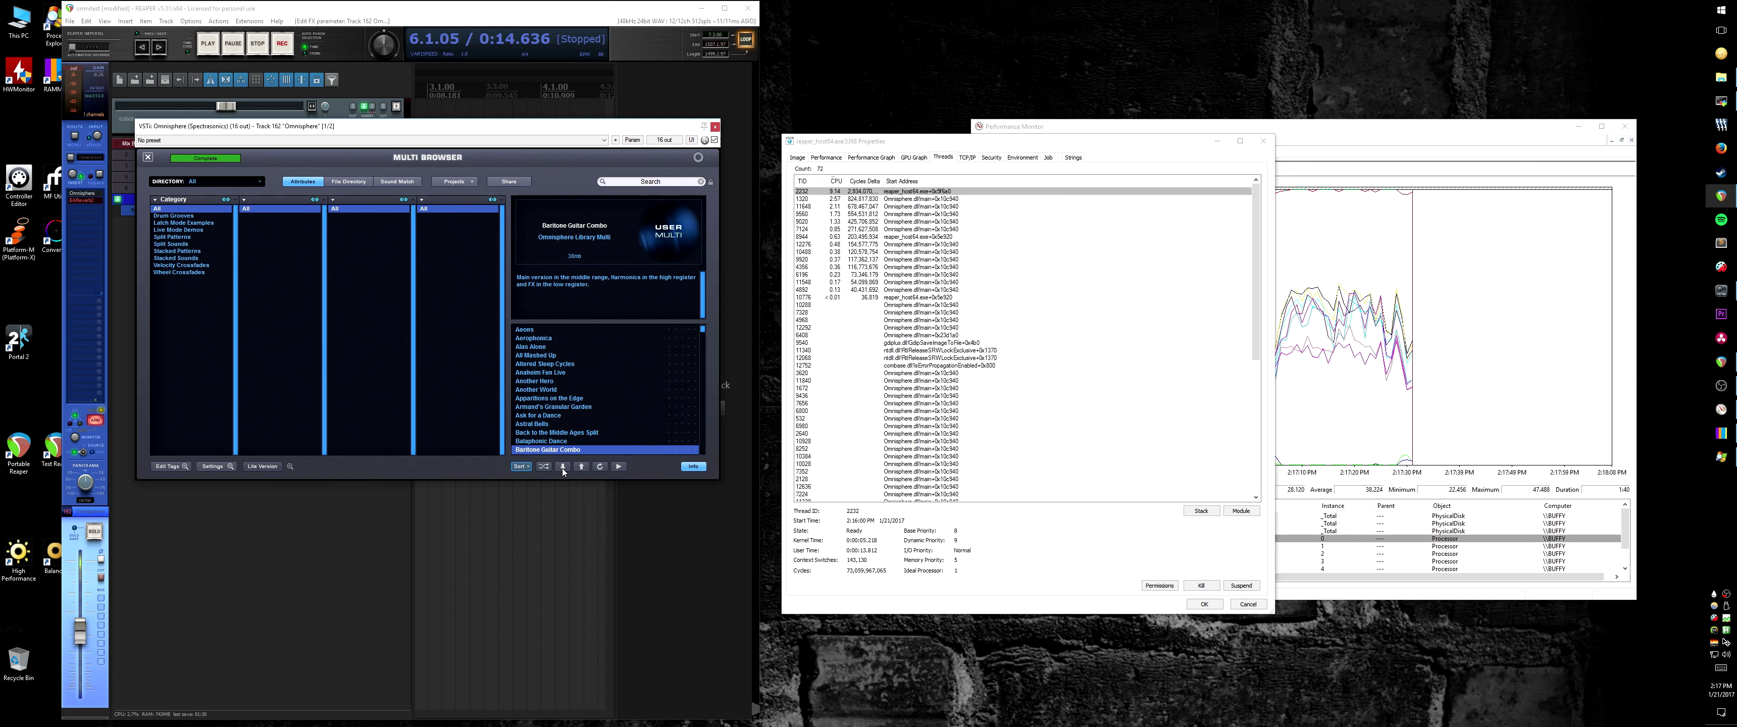
click(563, 468)
click(563, 468)
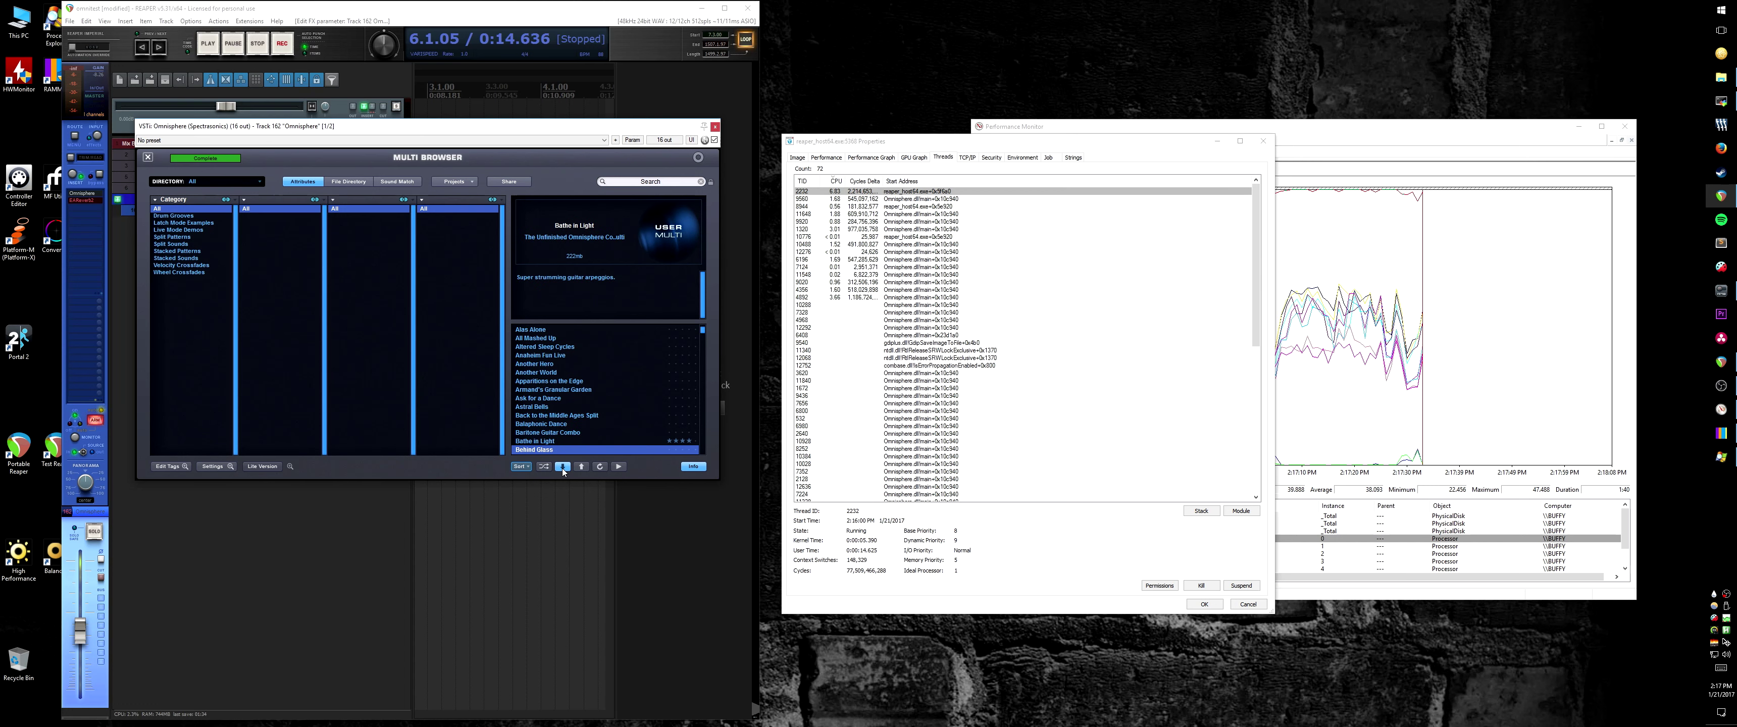
click(563, 469)
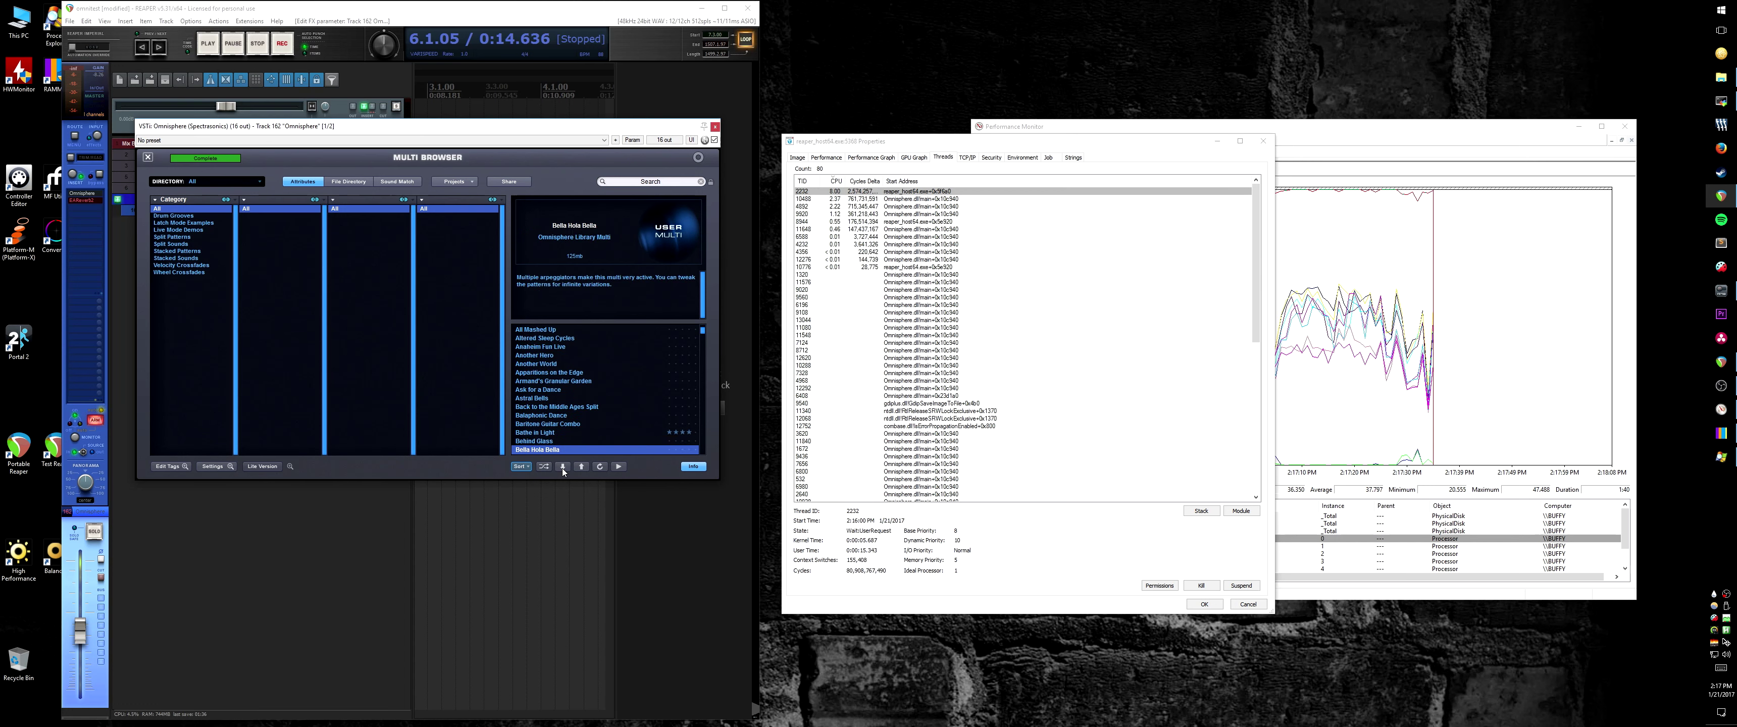
click(563, 469)
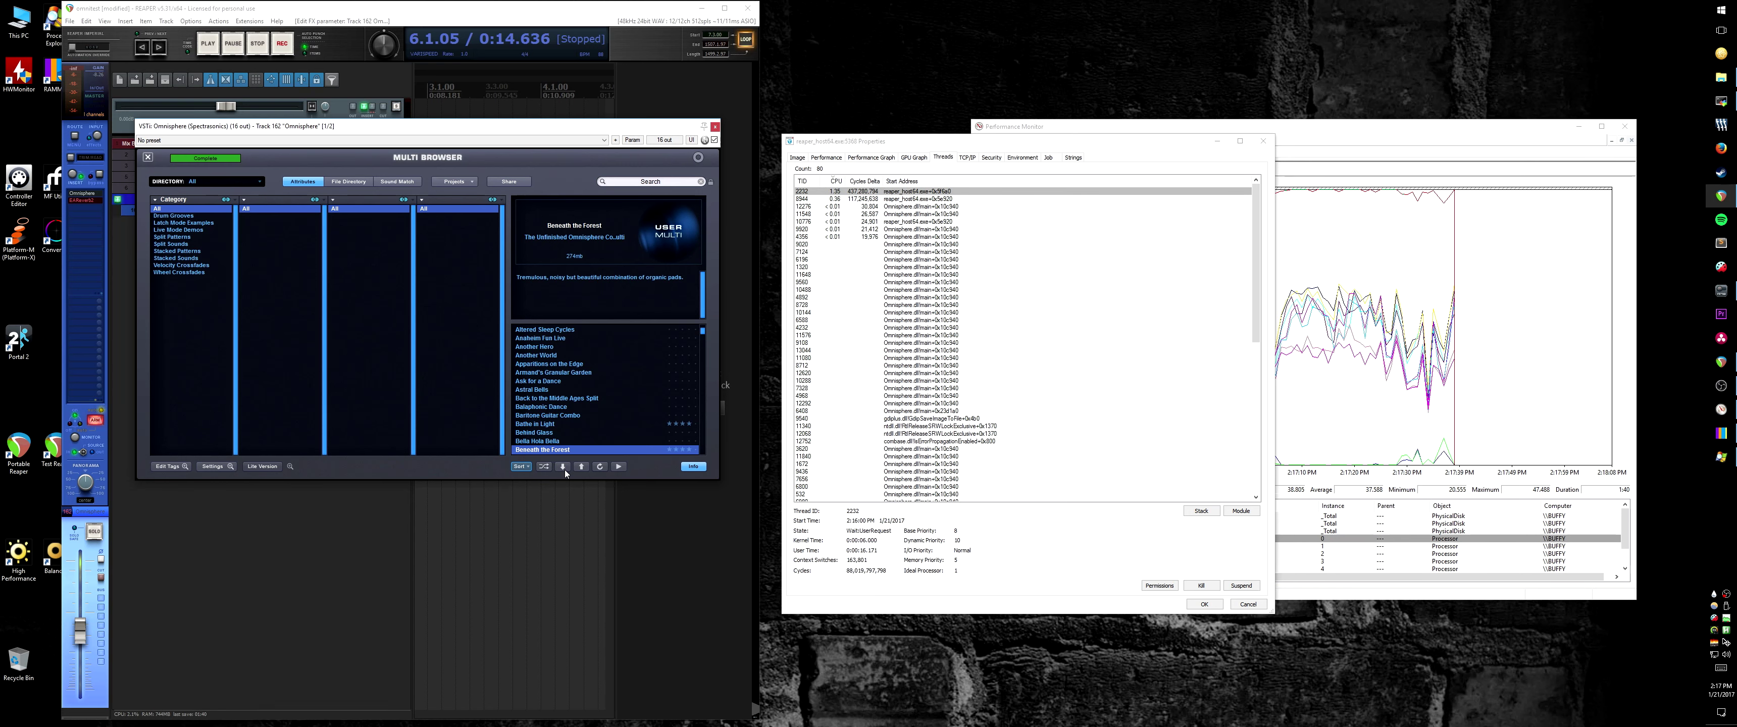
click(563, 469)
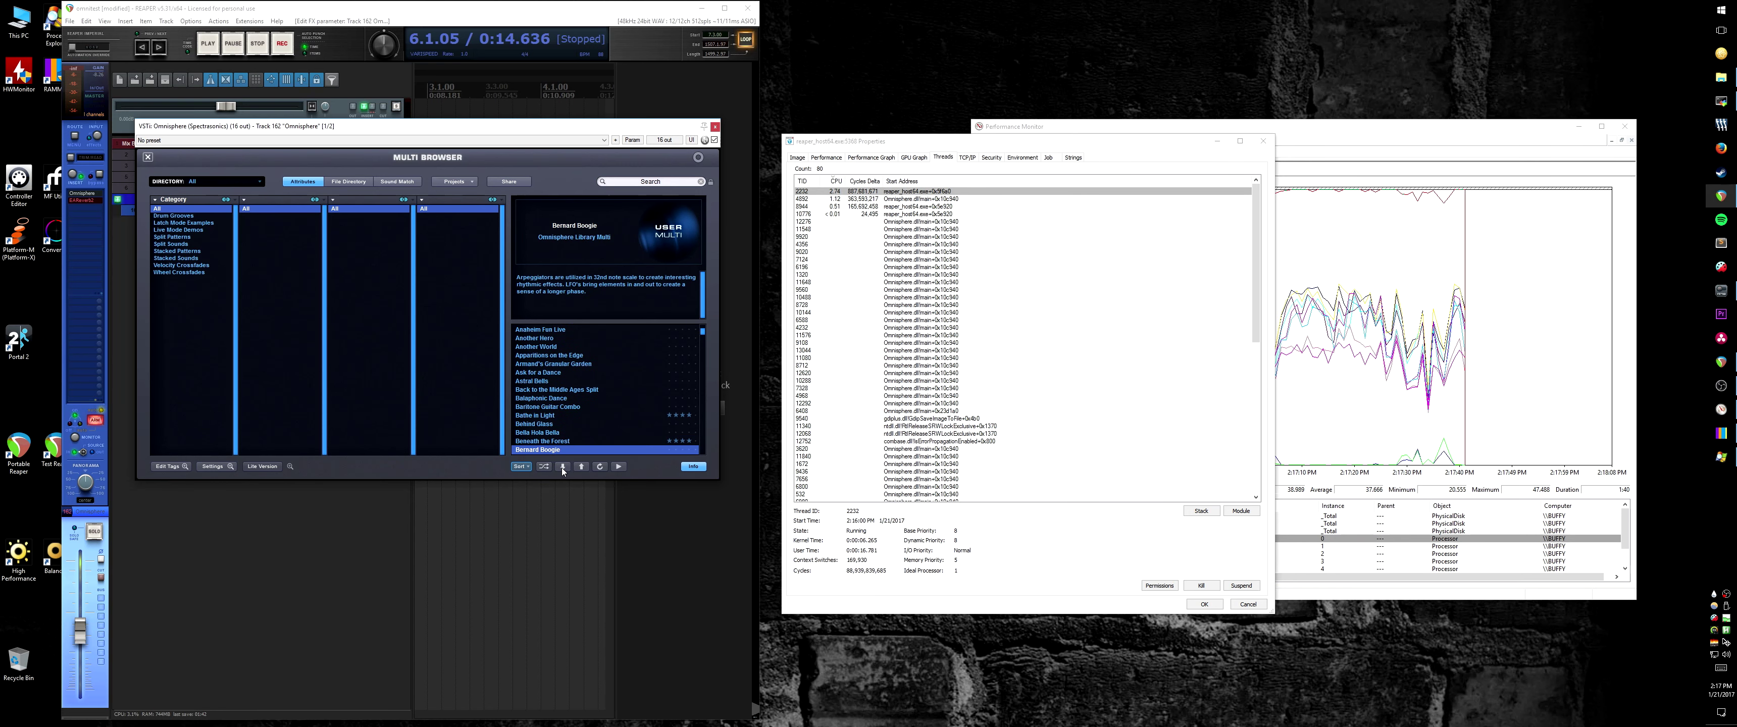
click(563, 467)
click(563, 467)
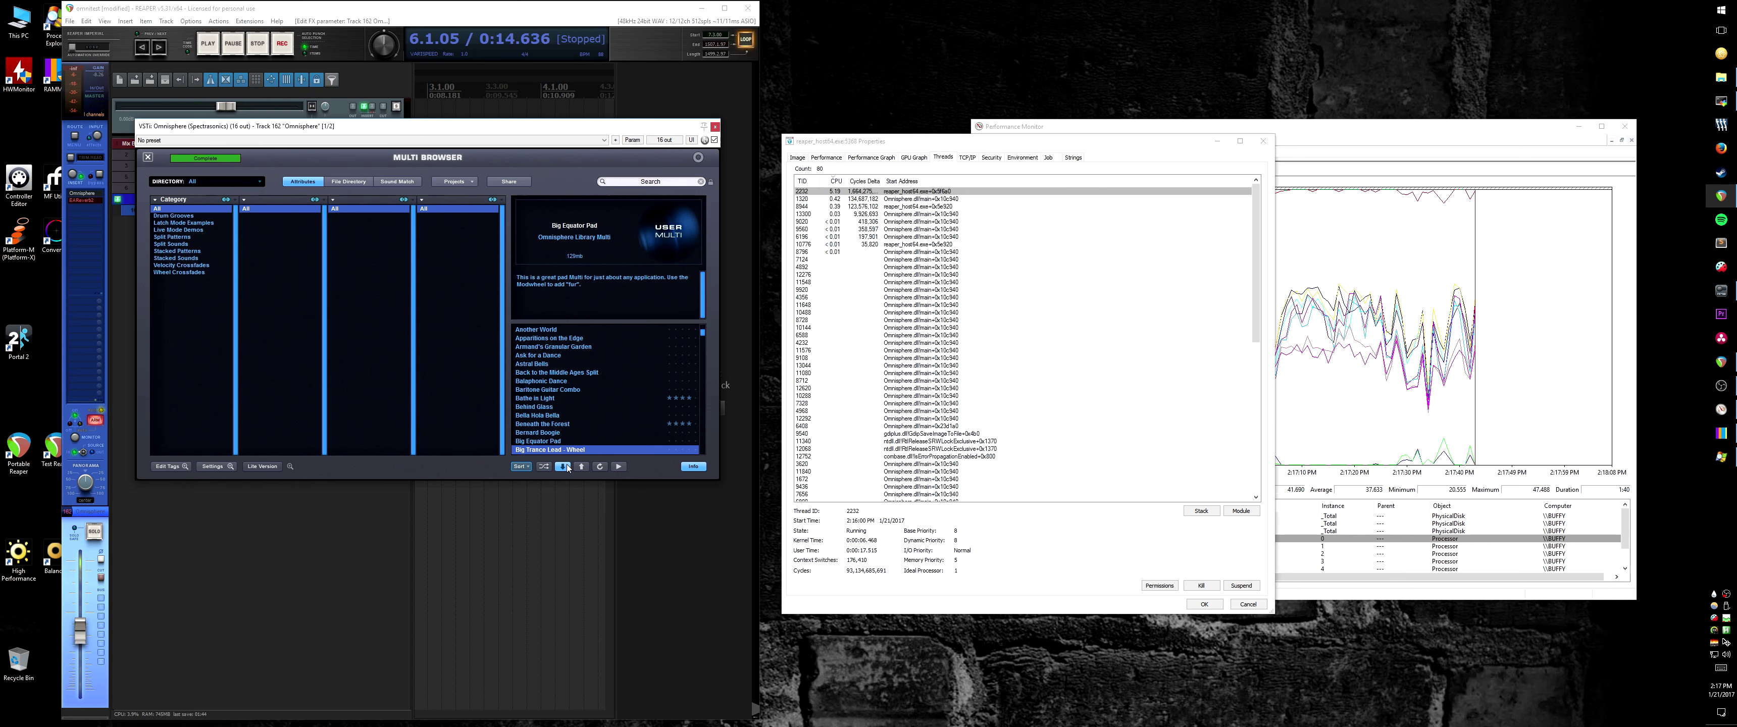
click(564, 467)
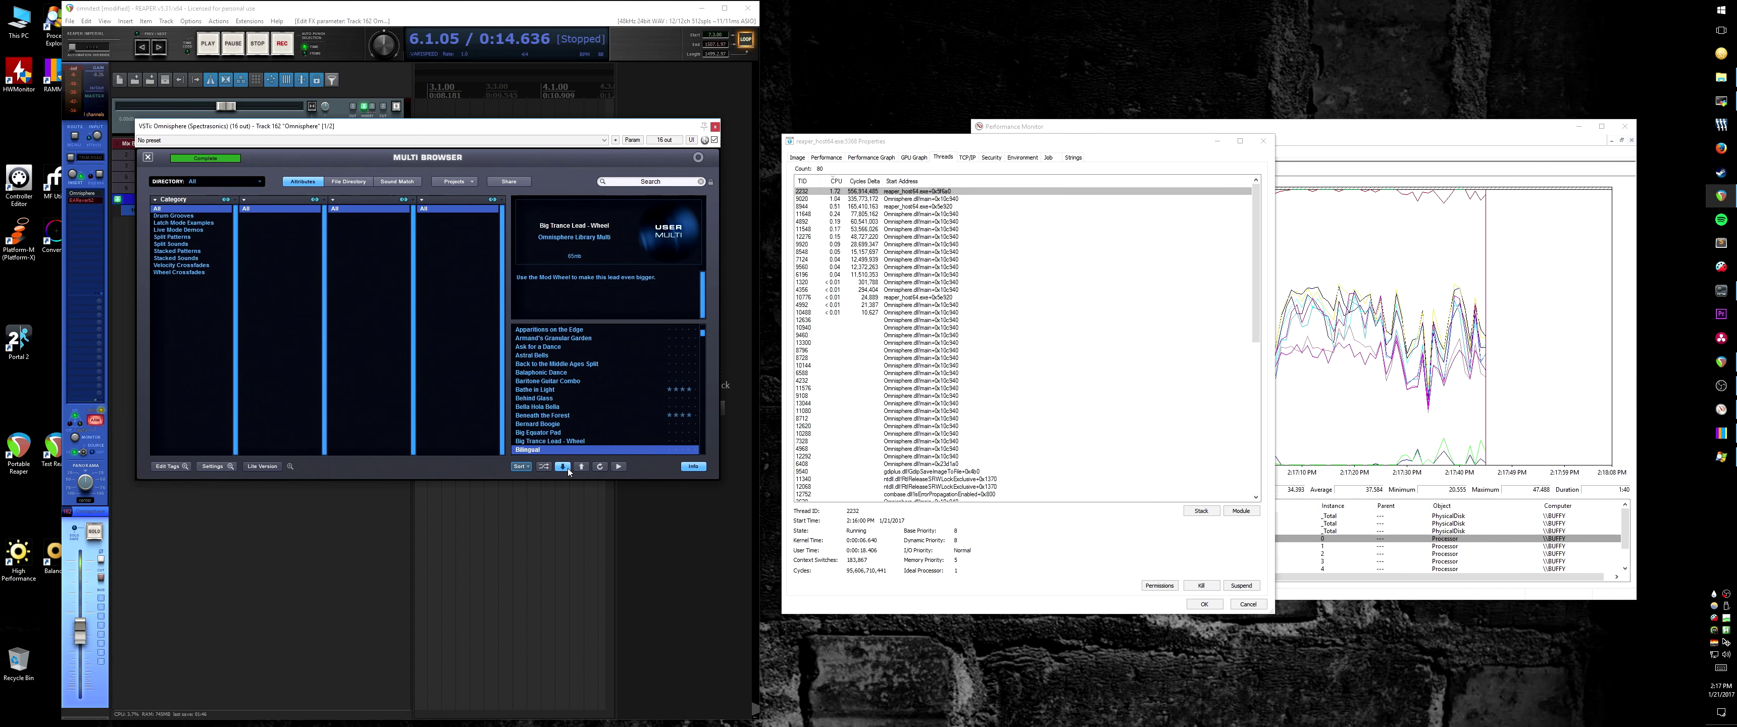
click(568, 469)
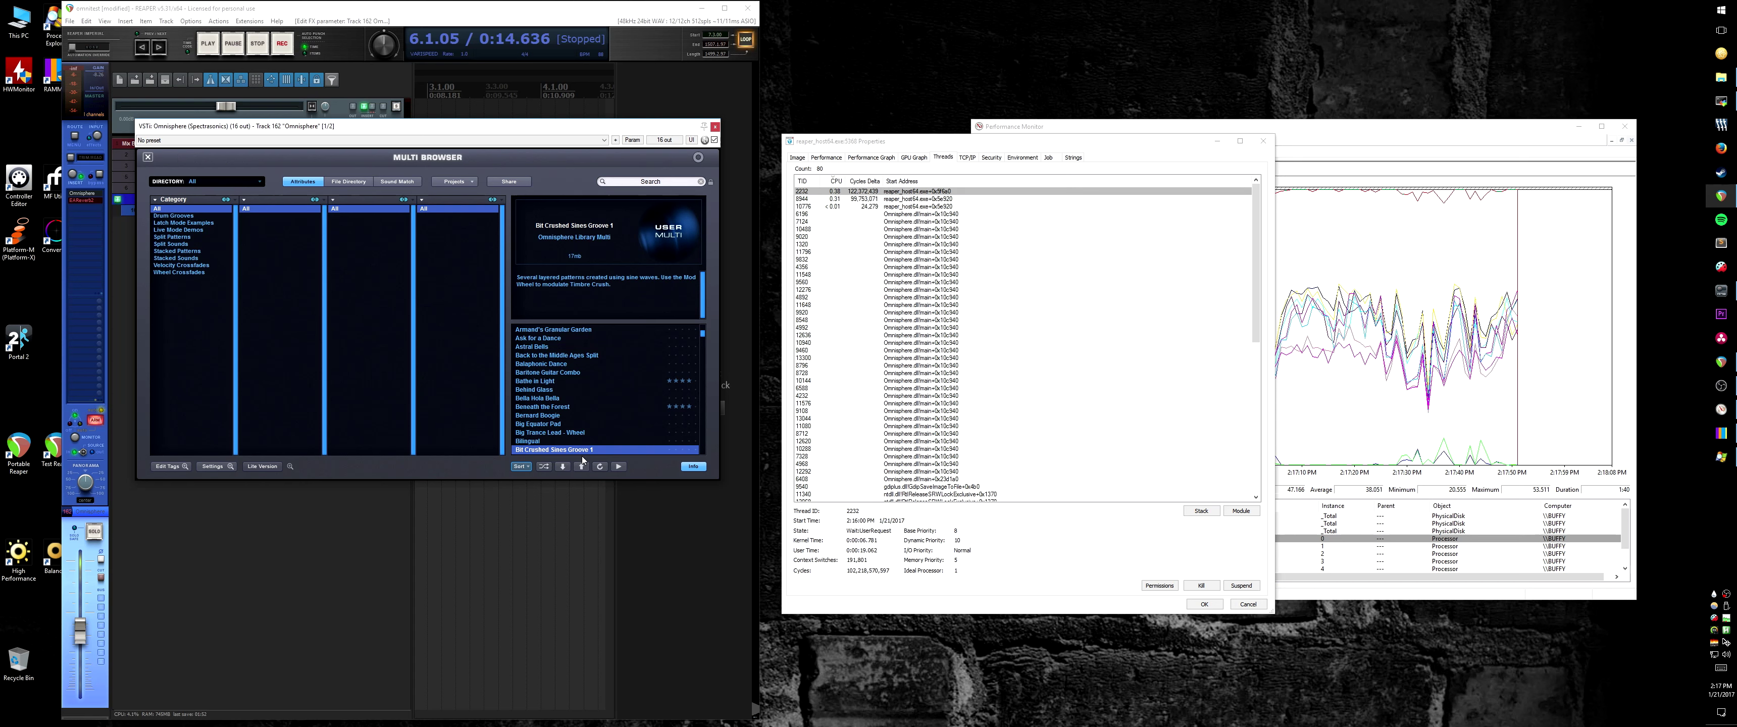
click(563, 469)
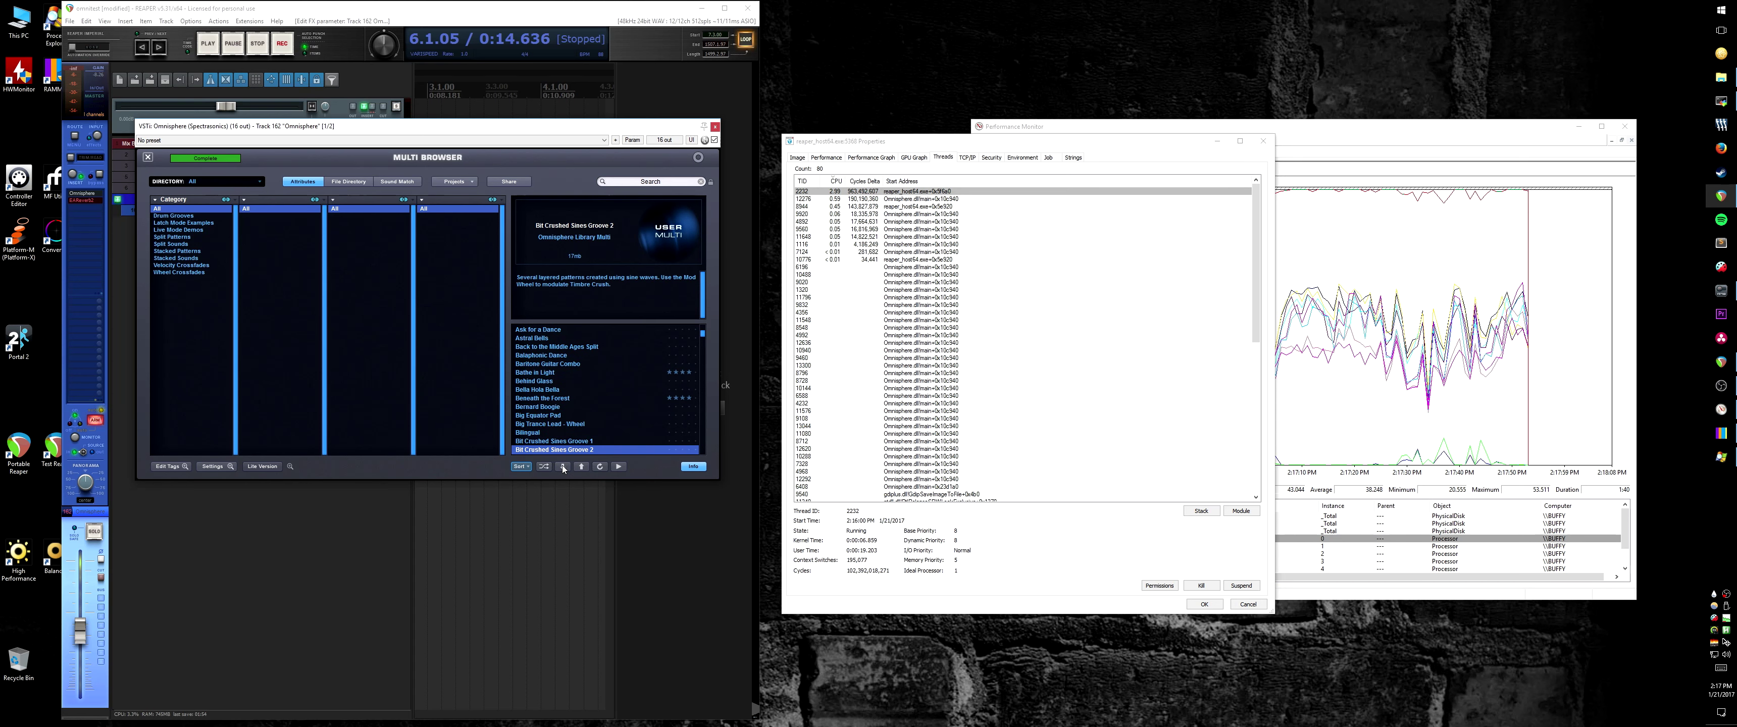
click(563, 468)
click(563, 468)
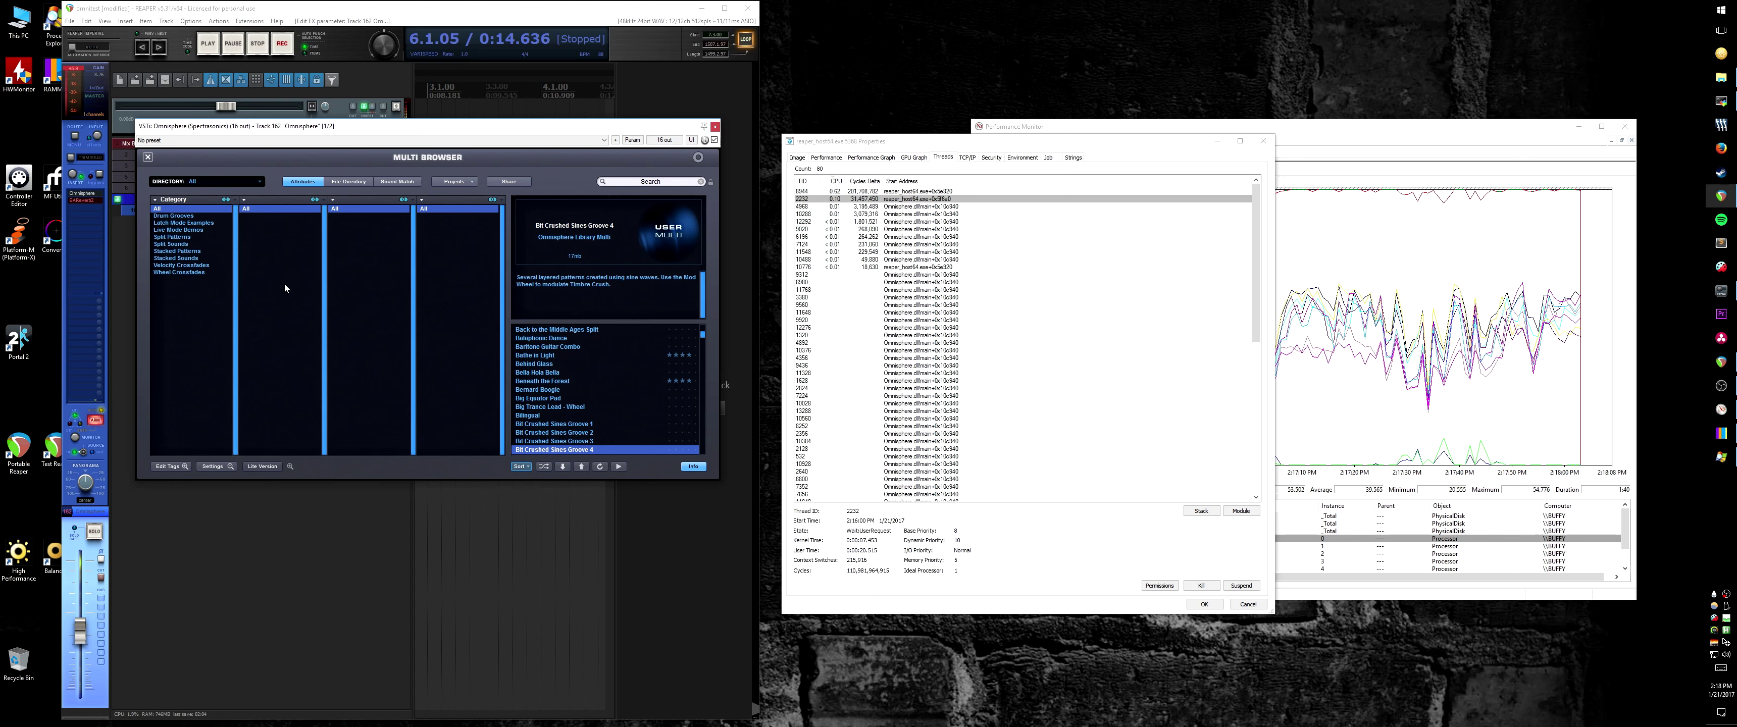
Step: Go back up the multi list and load the All Mashed Up multi
scroll(591, 376, up, 2)
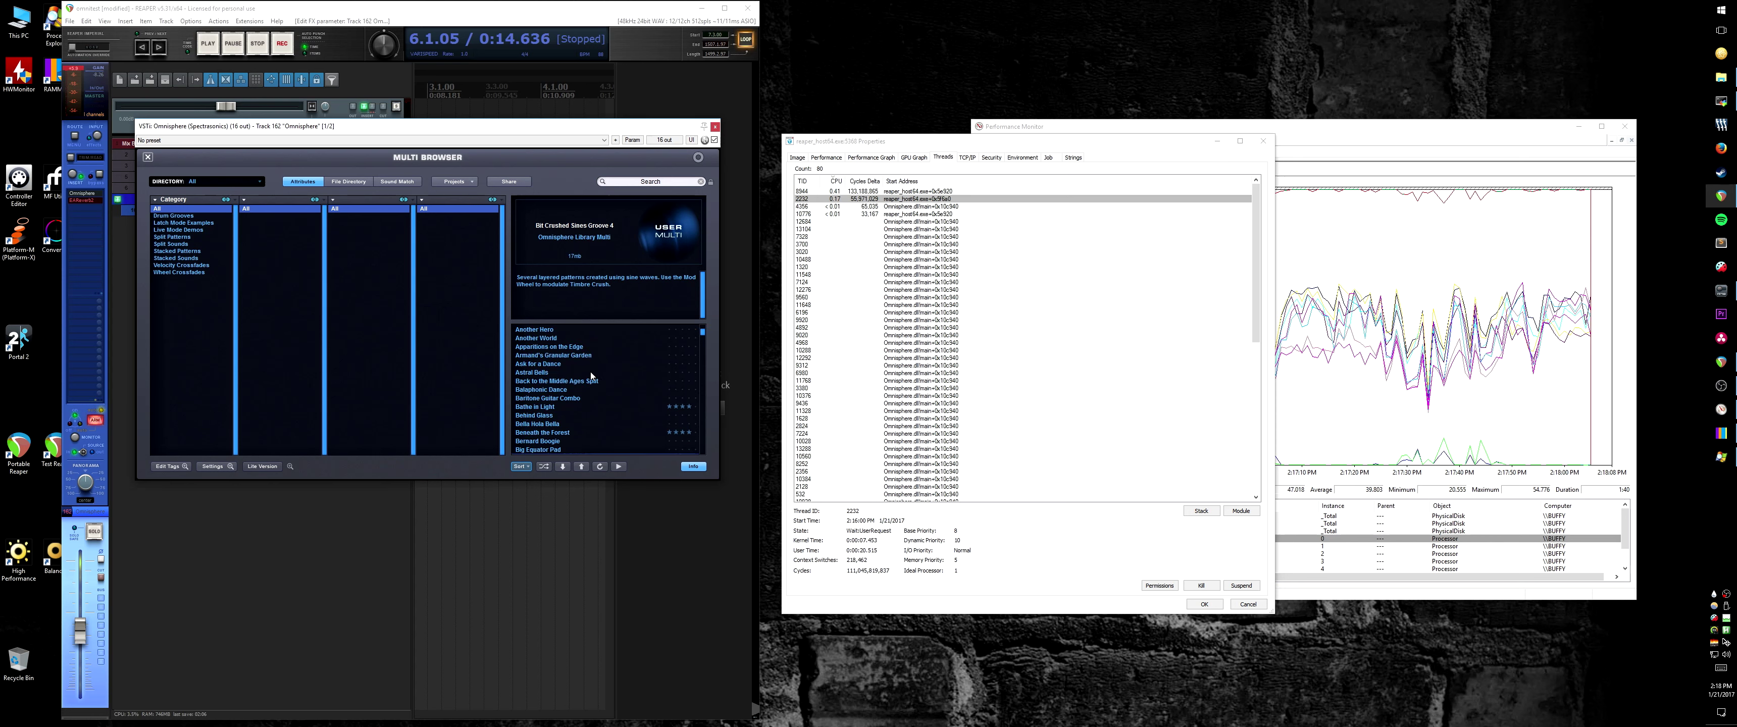
scroll(591, 376, up, 2)
click(555, 365)
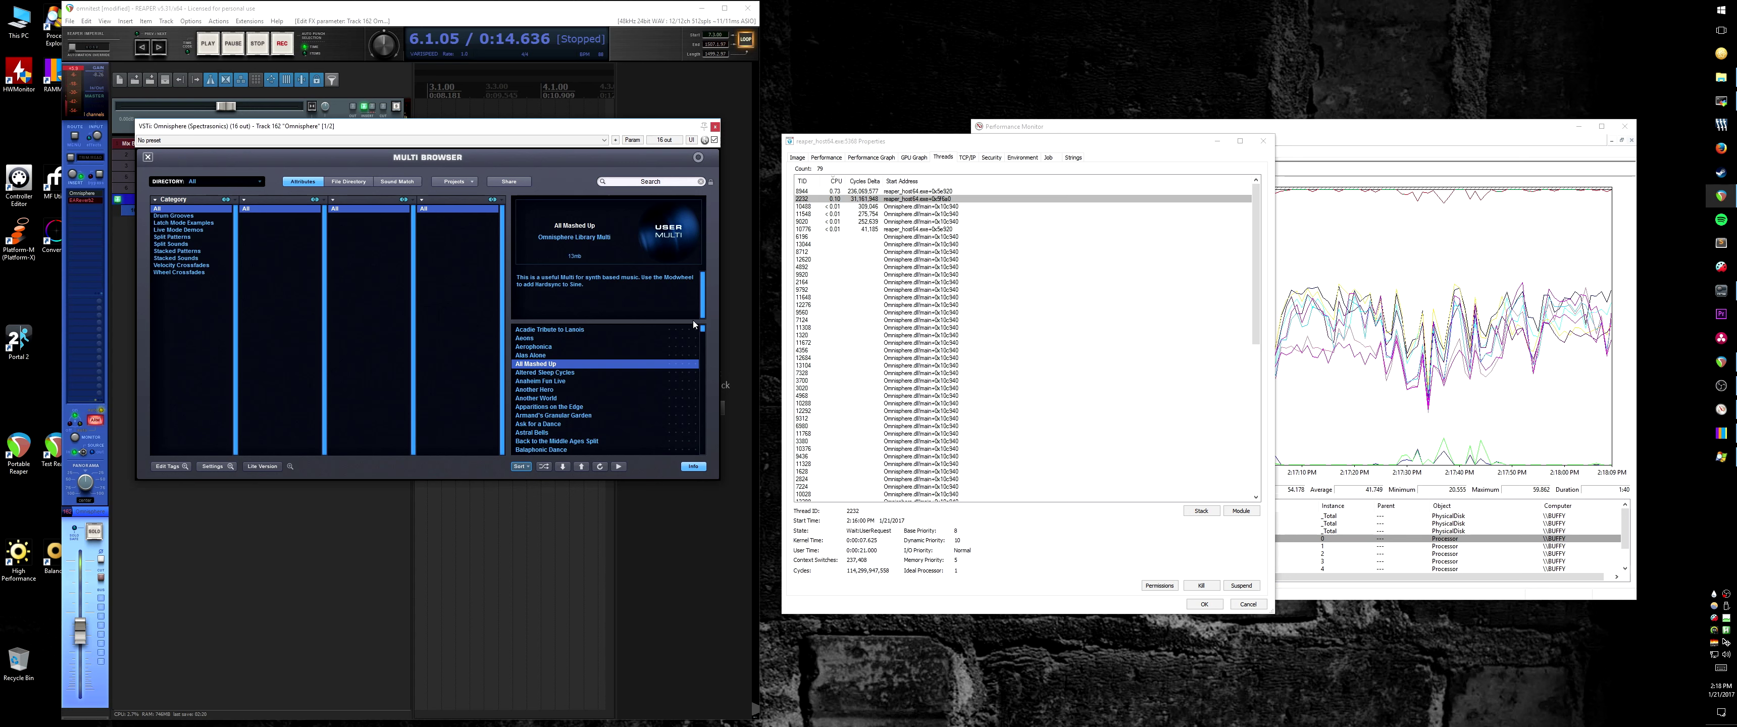
Step: Find the Fire & Ice multi further down the list and load it
scroll(642, 374, down, 2)
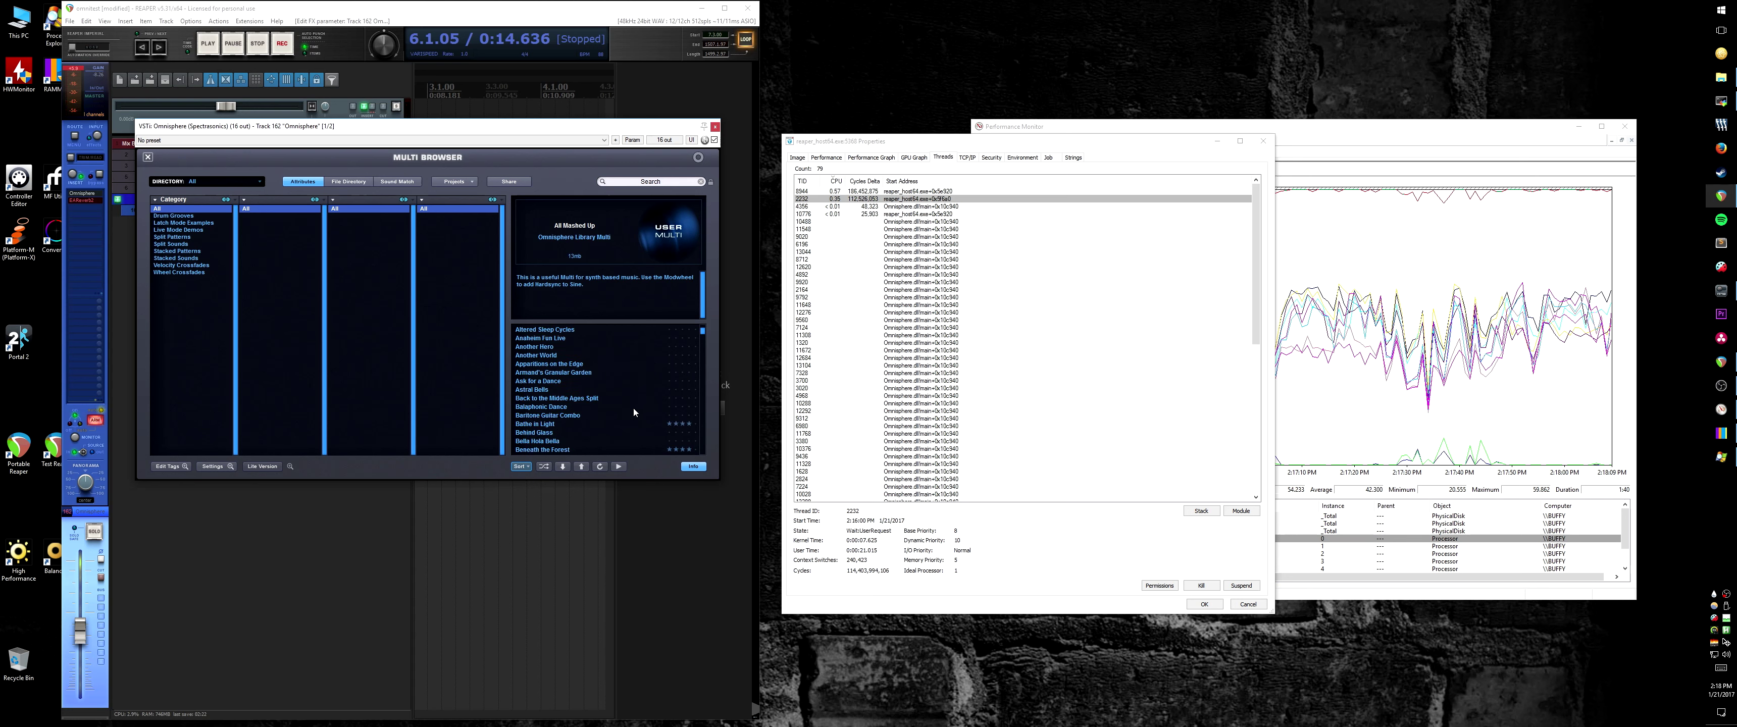
scroll(620, 404, down, 6)
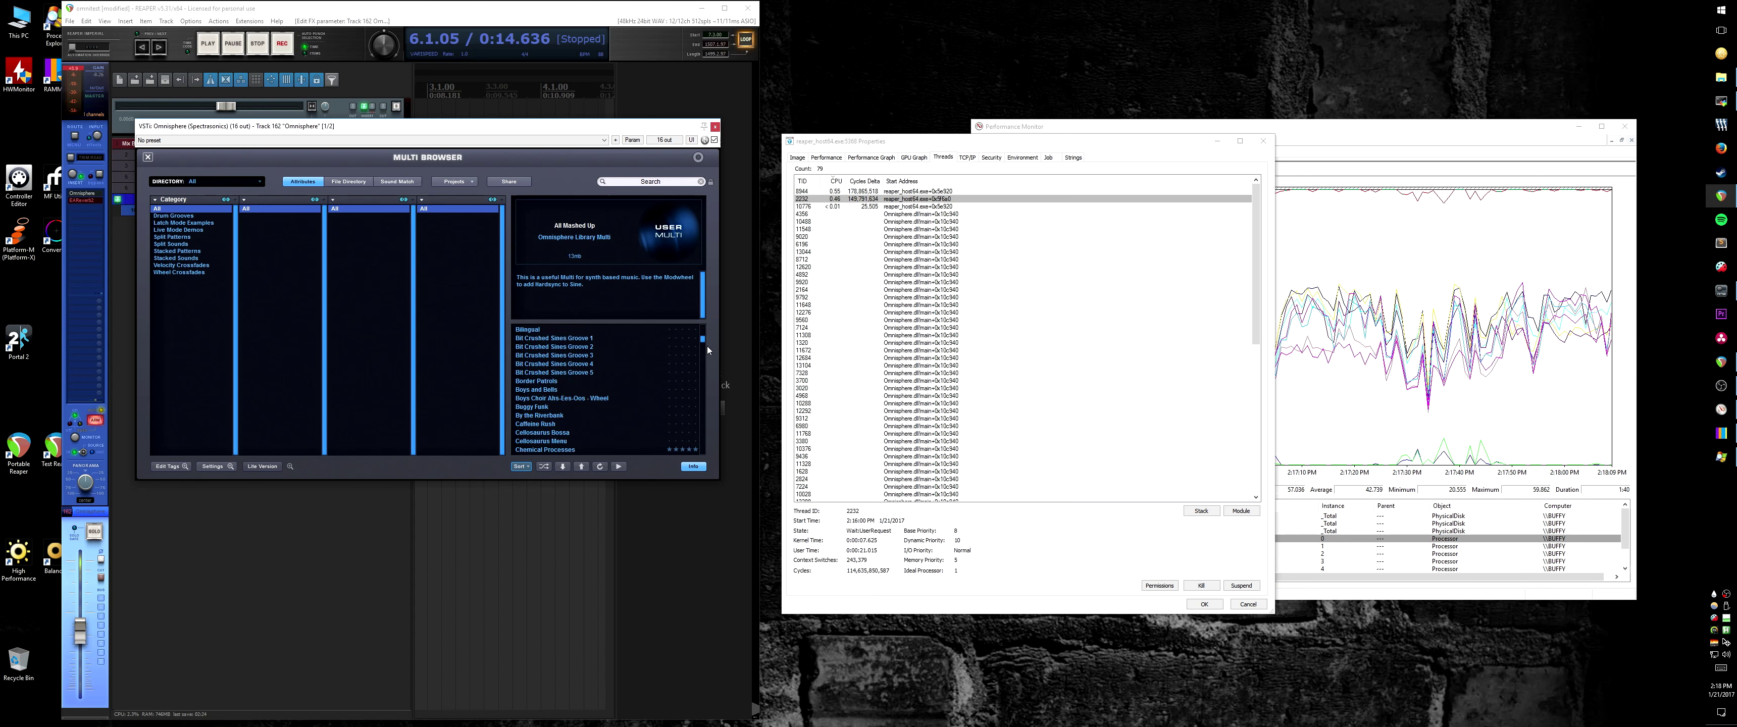
drag(708, 345, 706, 365)
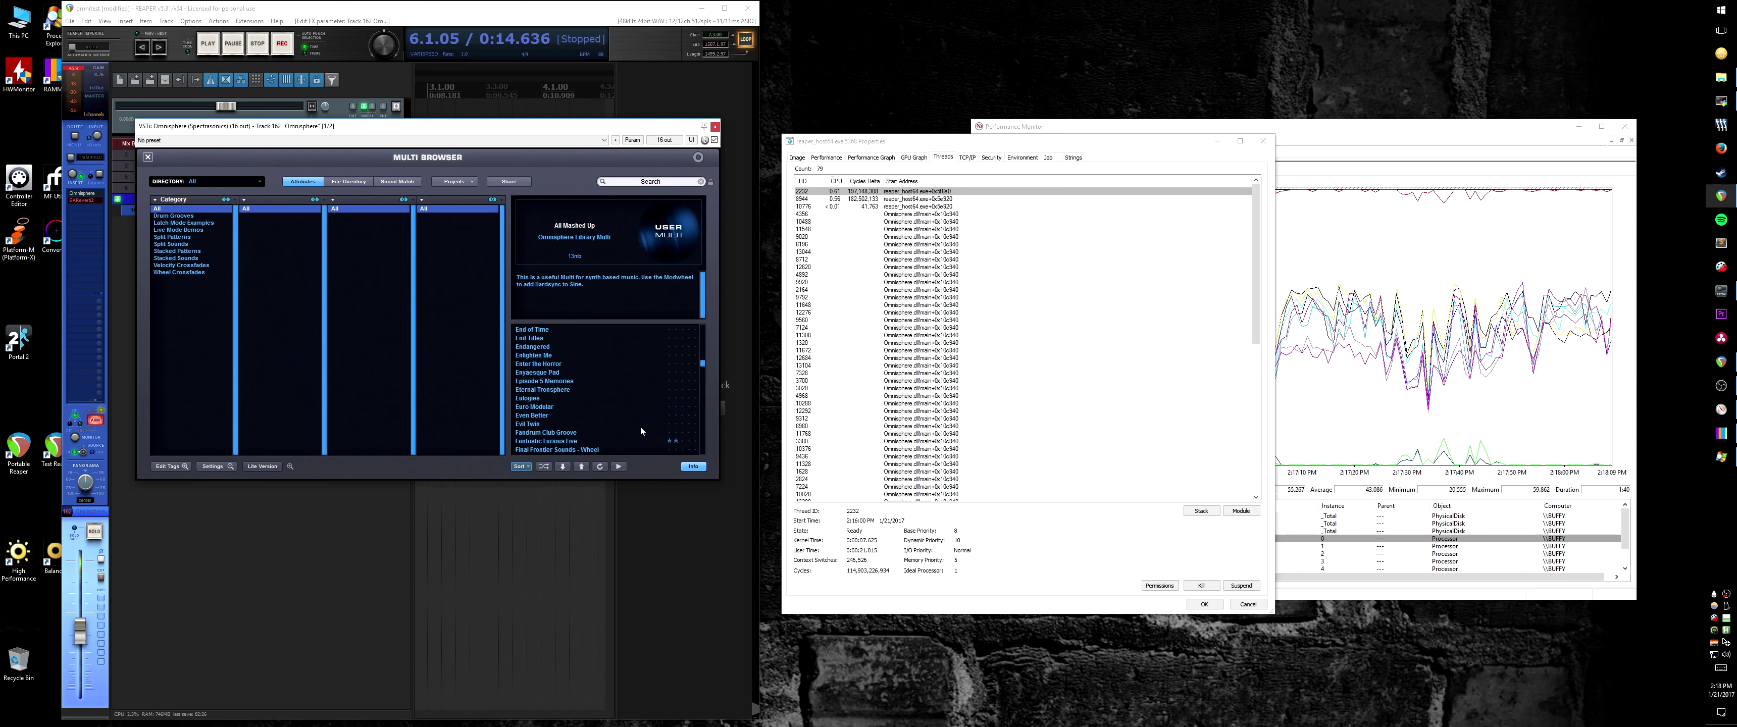
scroll(569, 440, down, 1)
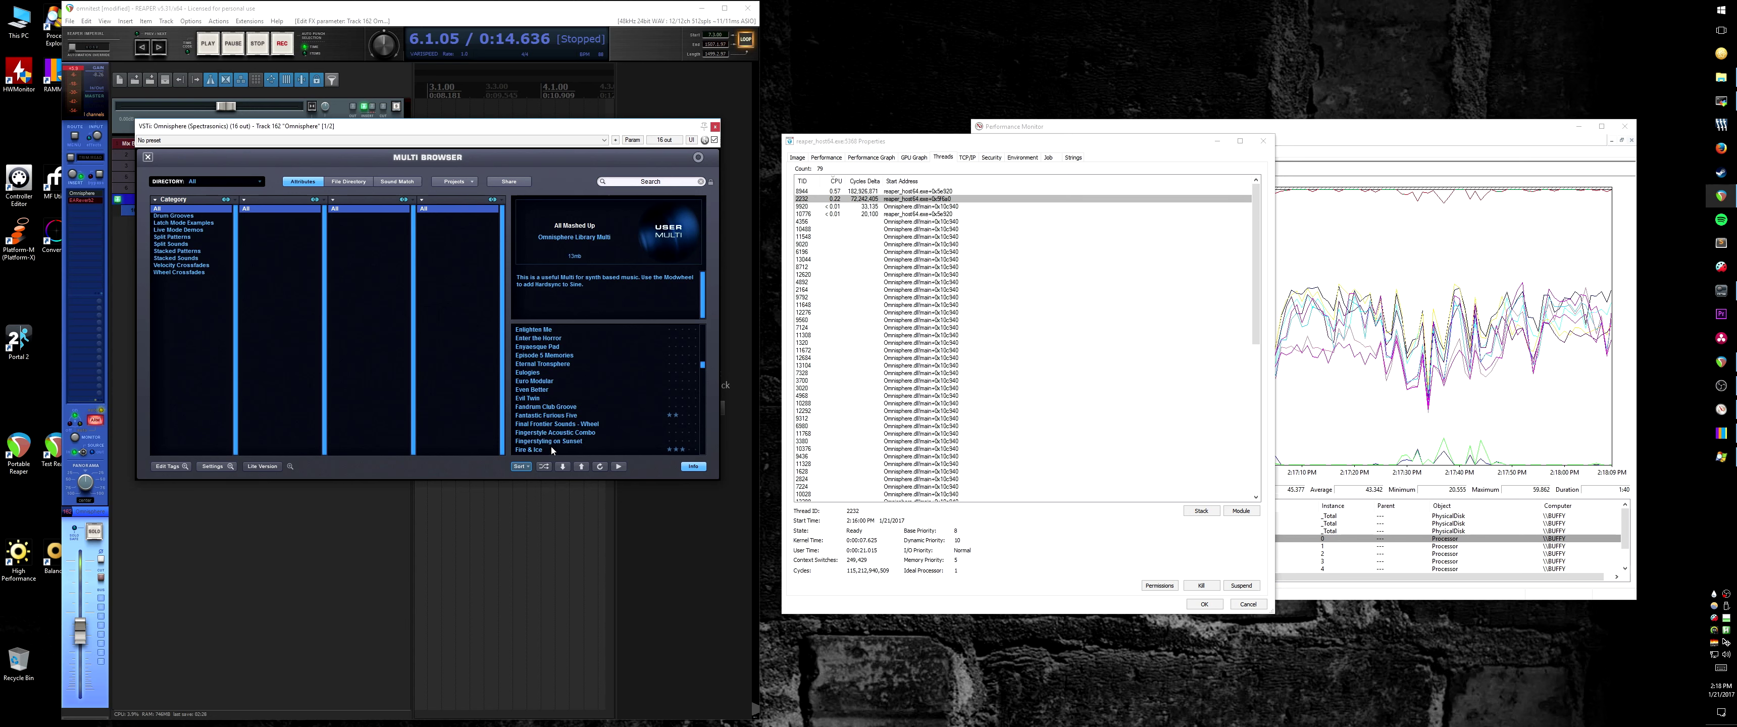
click(528, 450)
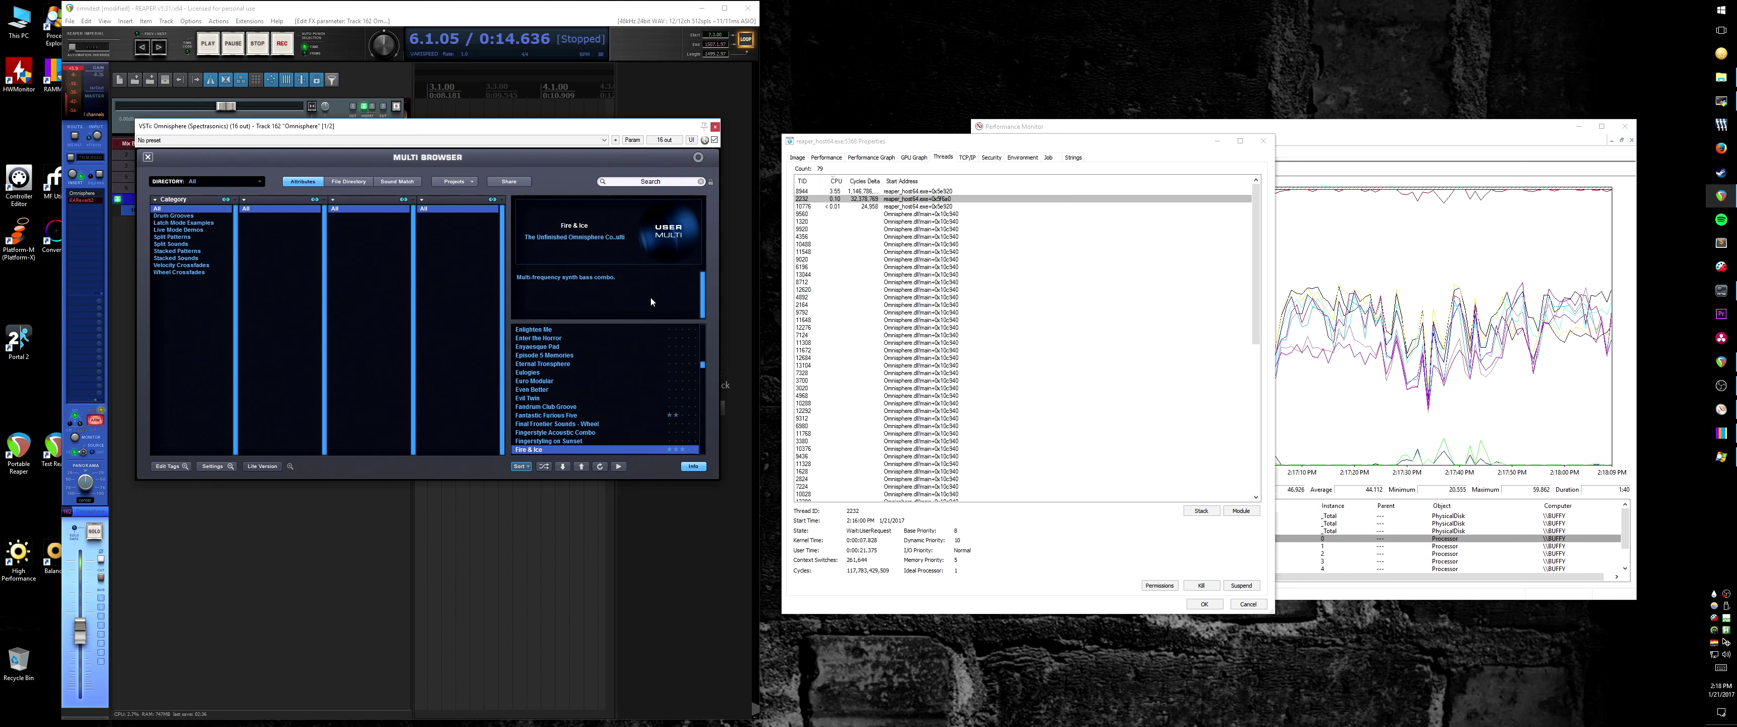
Step: Browse further down the multi list and close the reaper_host64.exe properties to uncover the performance graph
scroll(647, 378, down, 3)
scroll(702, 388, down, 4)
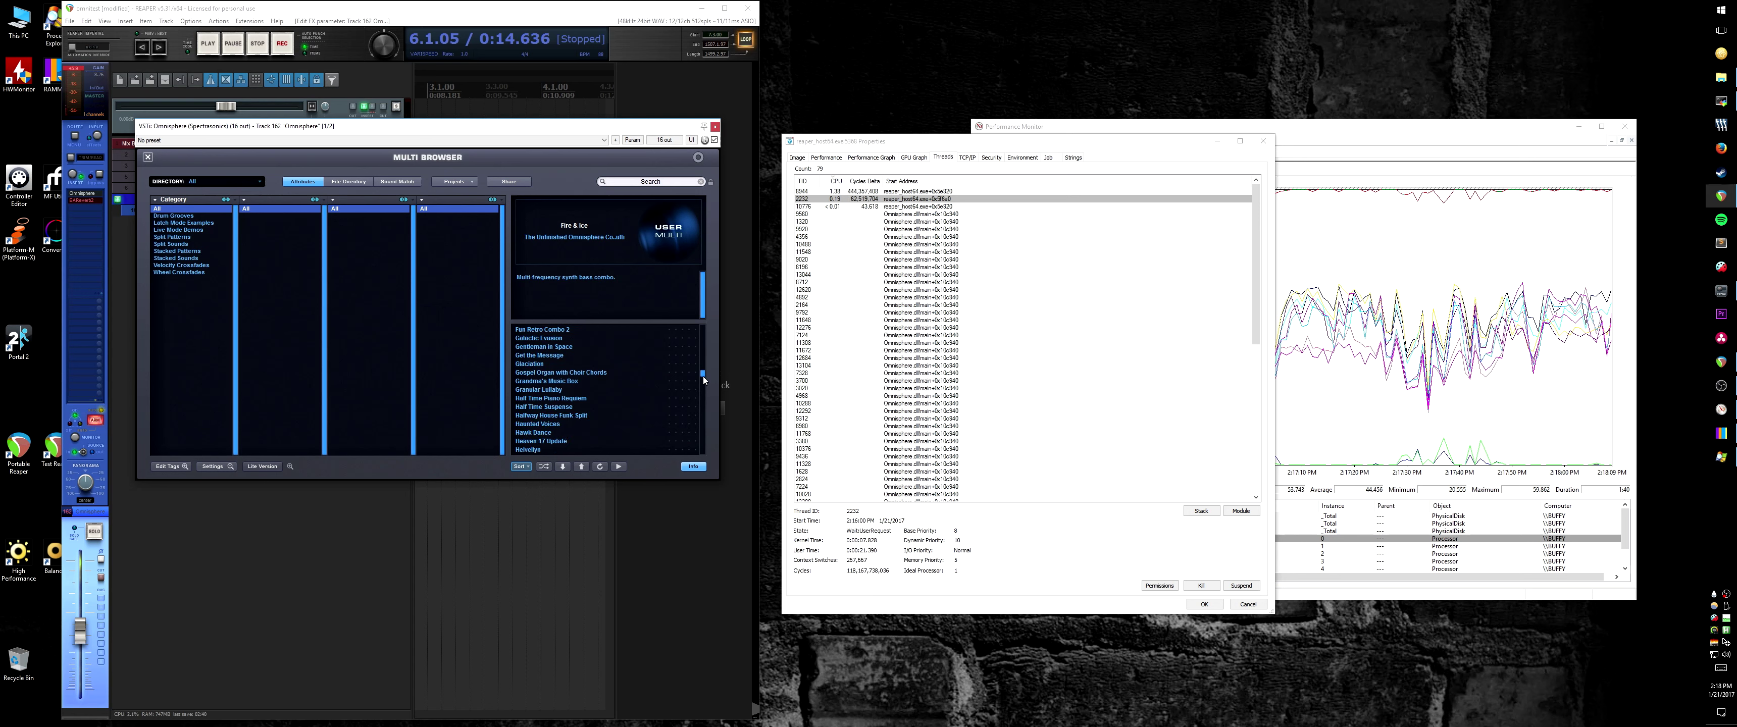
click(1249, 604)
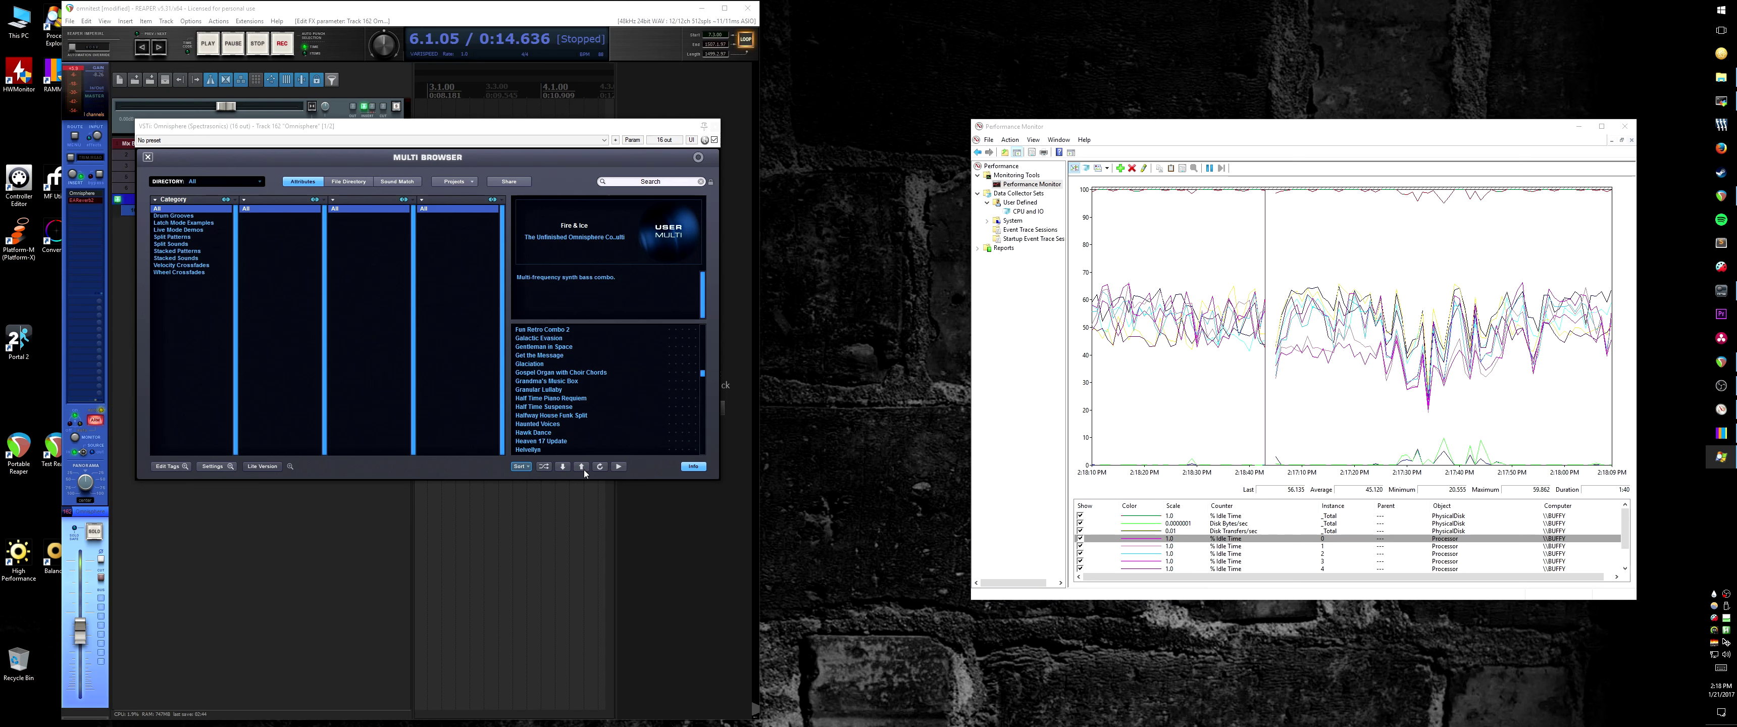
Step: Load successive Omnisphere multis from Fire Fire through Granular Lullaby with the performance graph in view
click(565, 468)
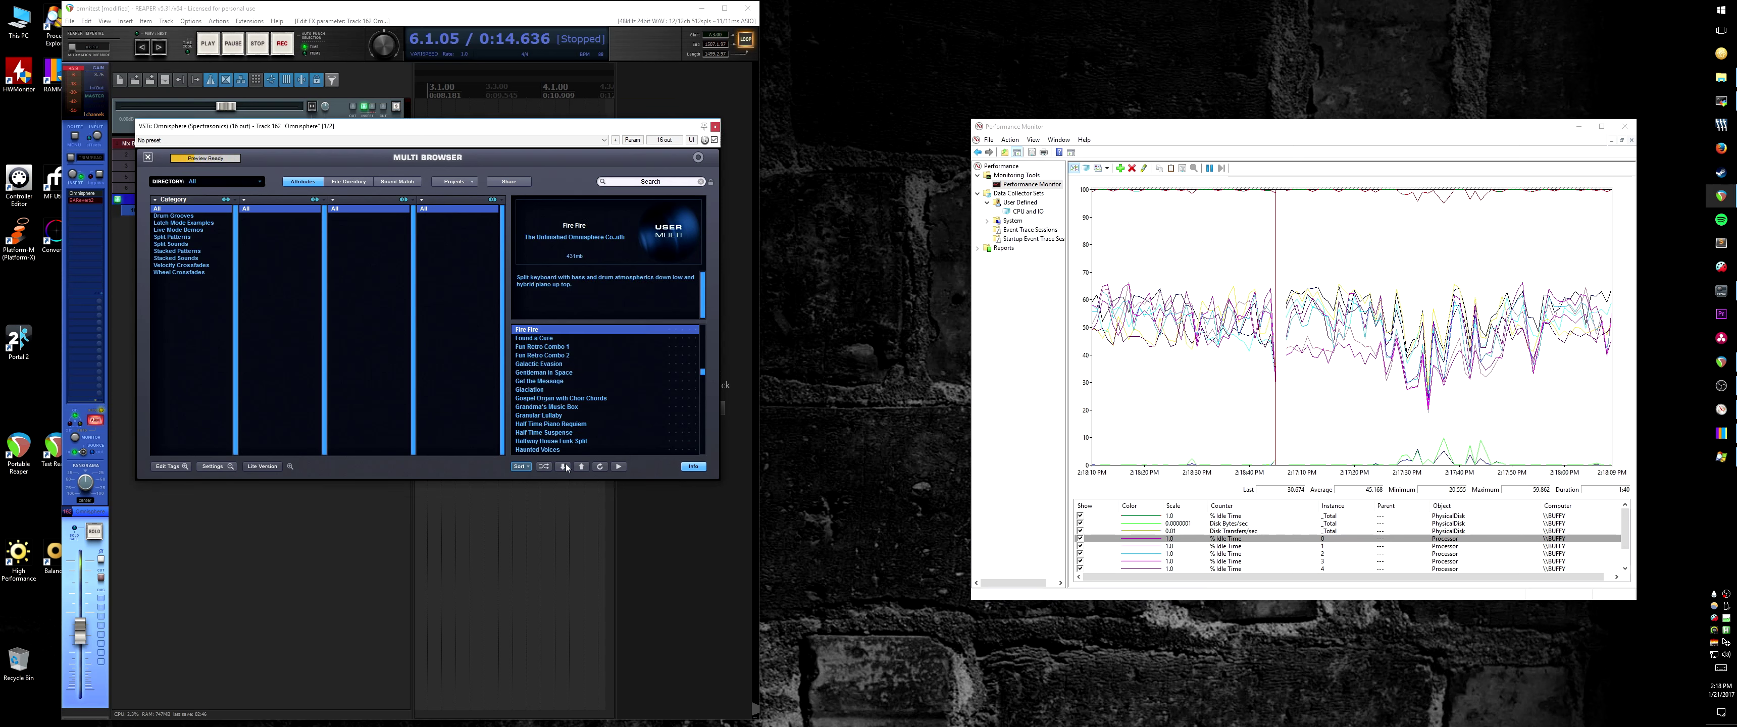
click(565, 468)
click(565, 468)
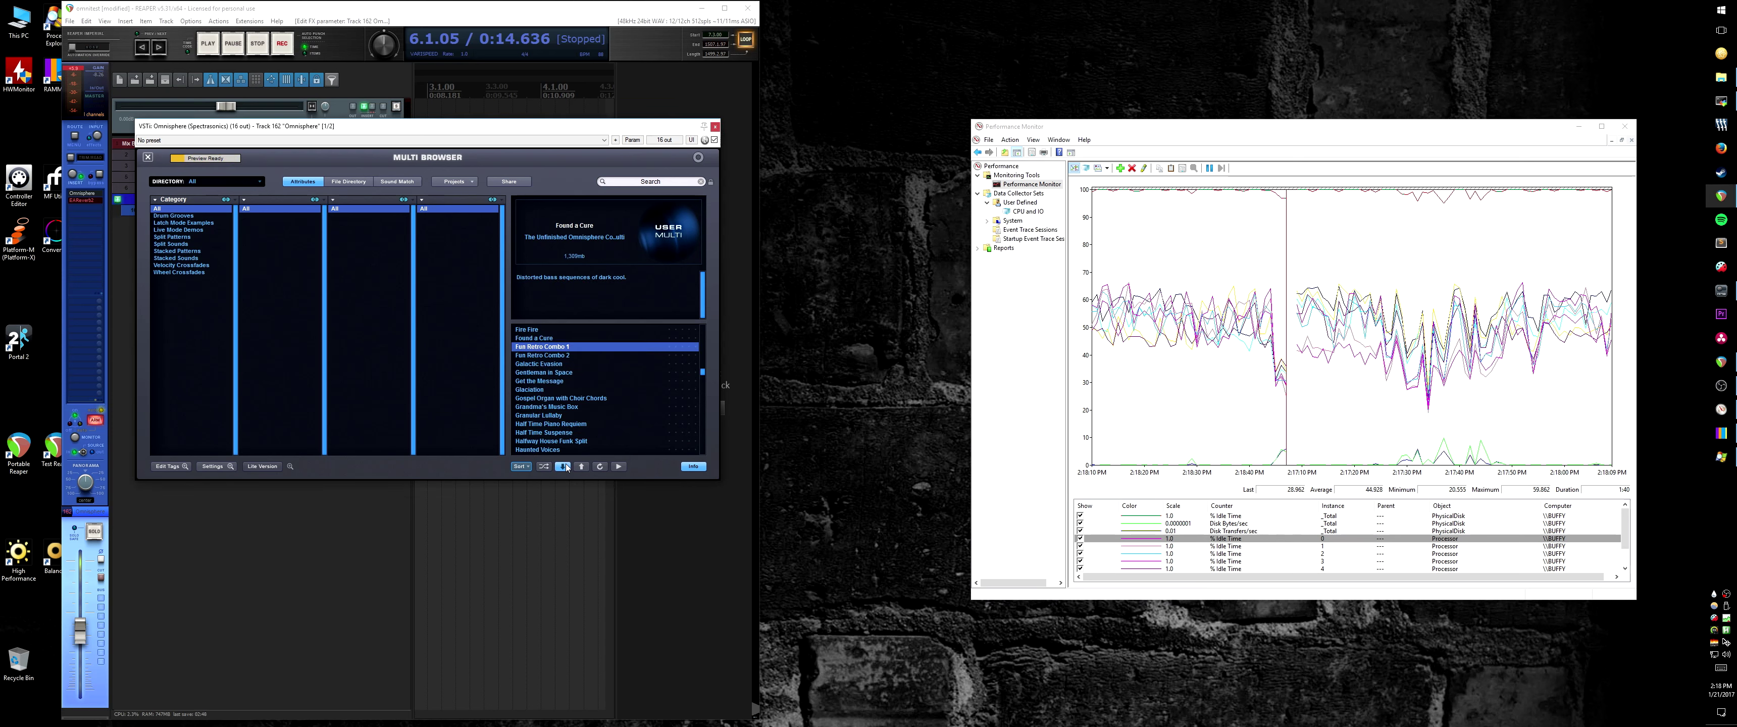
click(565, 467)
click(565, 468)
click(565, 468)
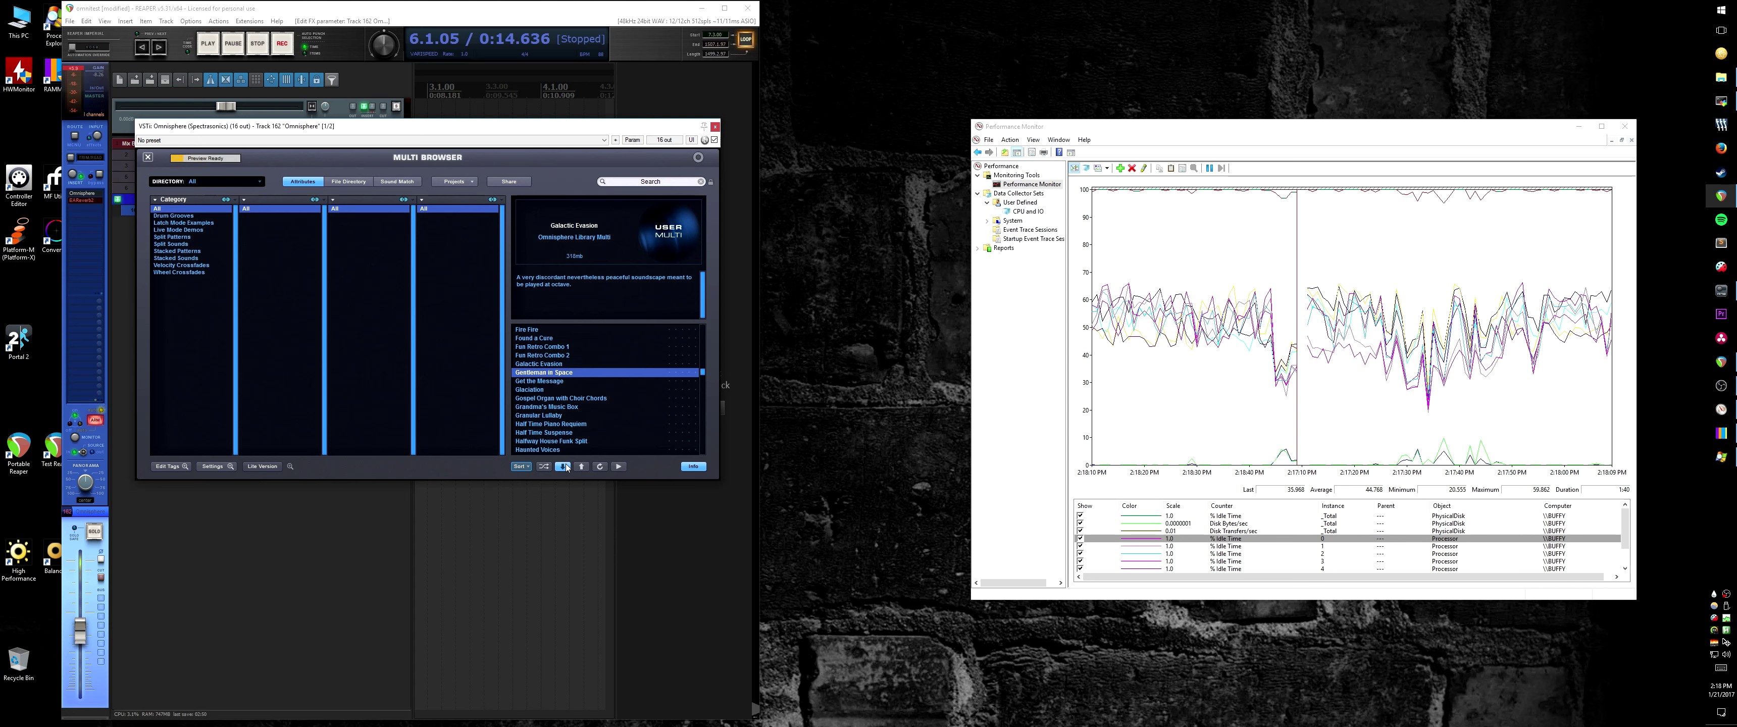
click(565, 468)
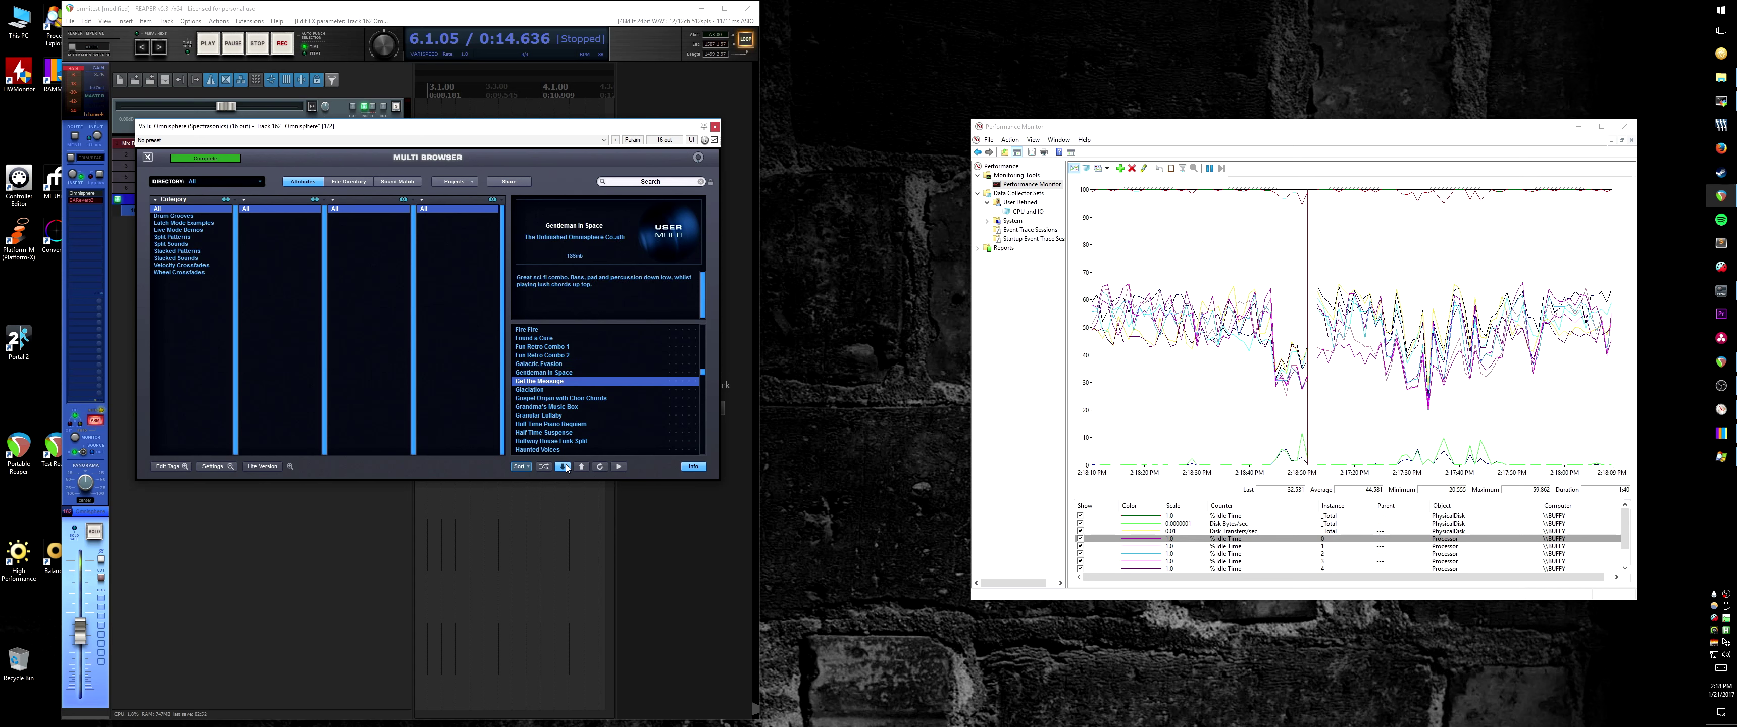
click(565, 467)
click(565, 466)
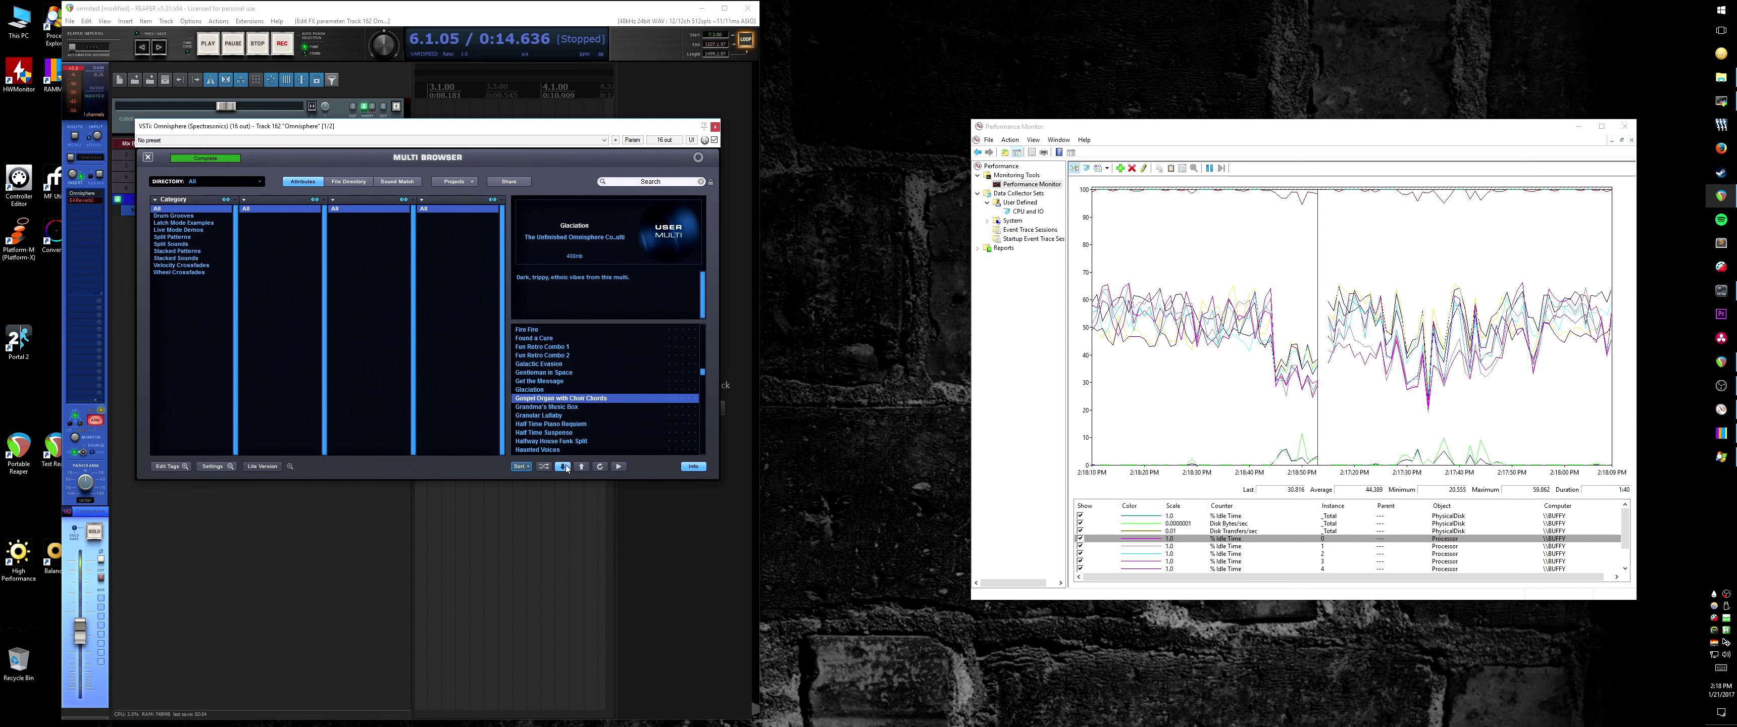
click(565, 467)
click(565, 466)
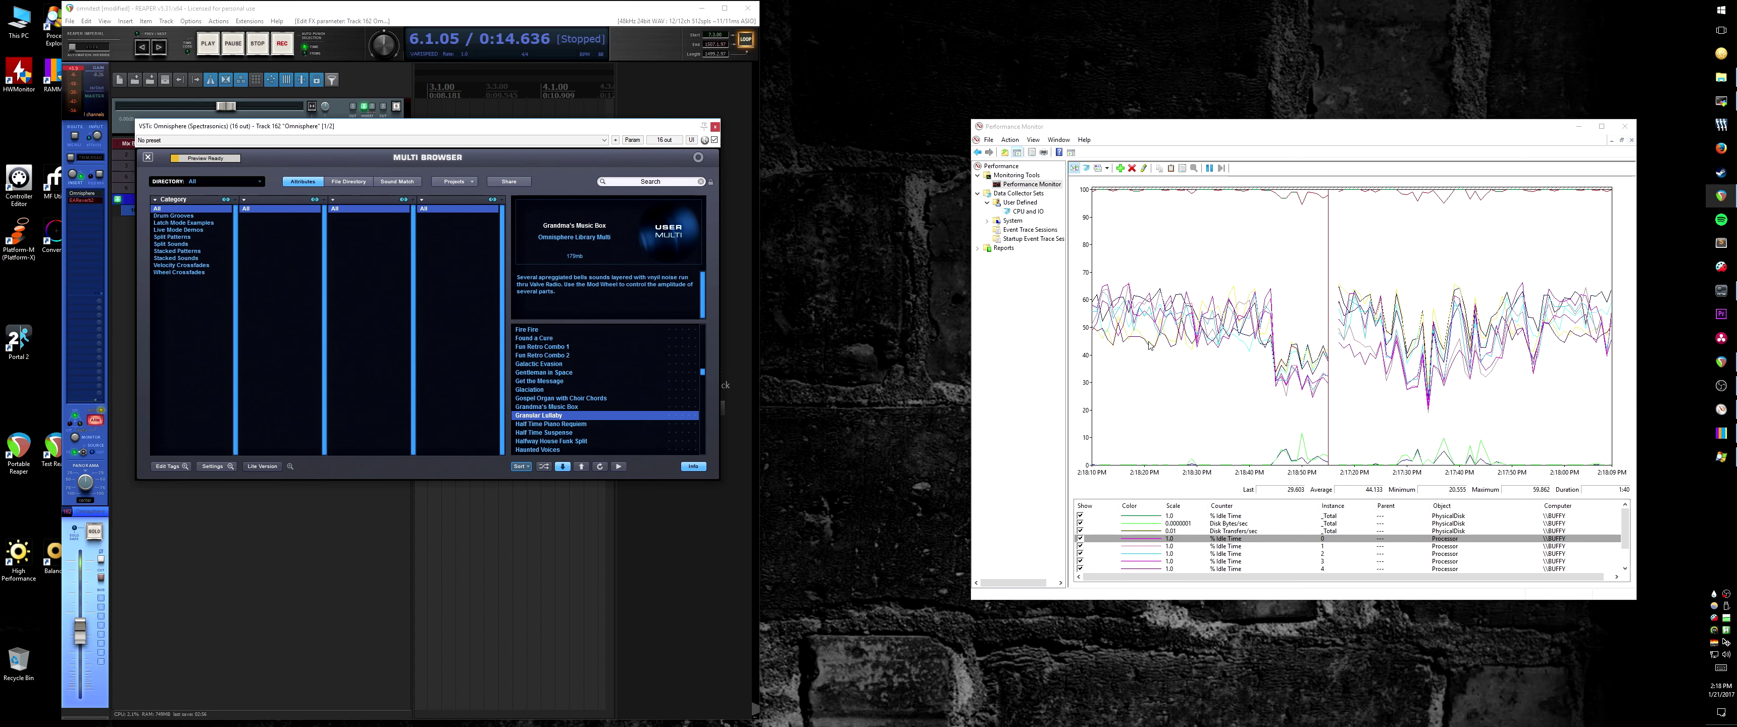
Step: Load the Half Time Piano Requiem multi, followed by the Half Time Suspense multi
click(565, 466)
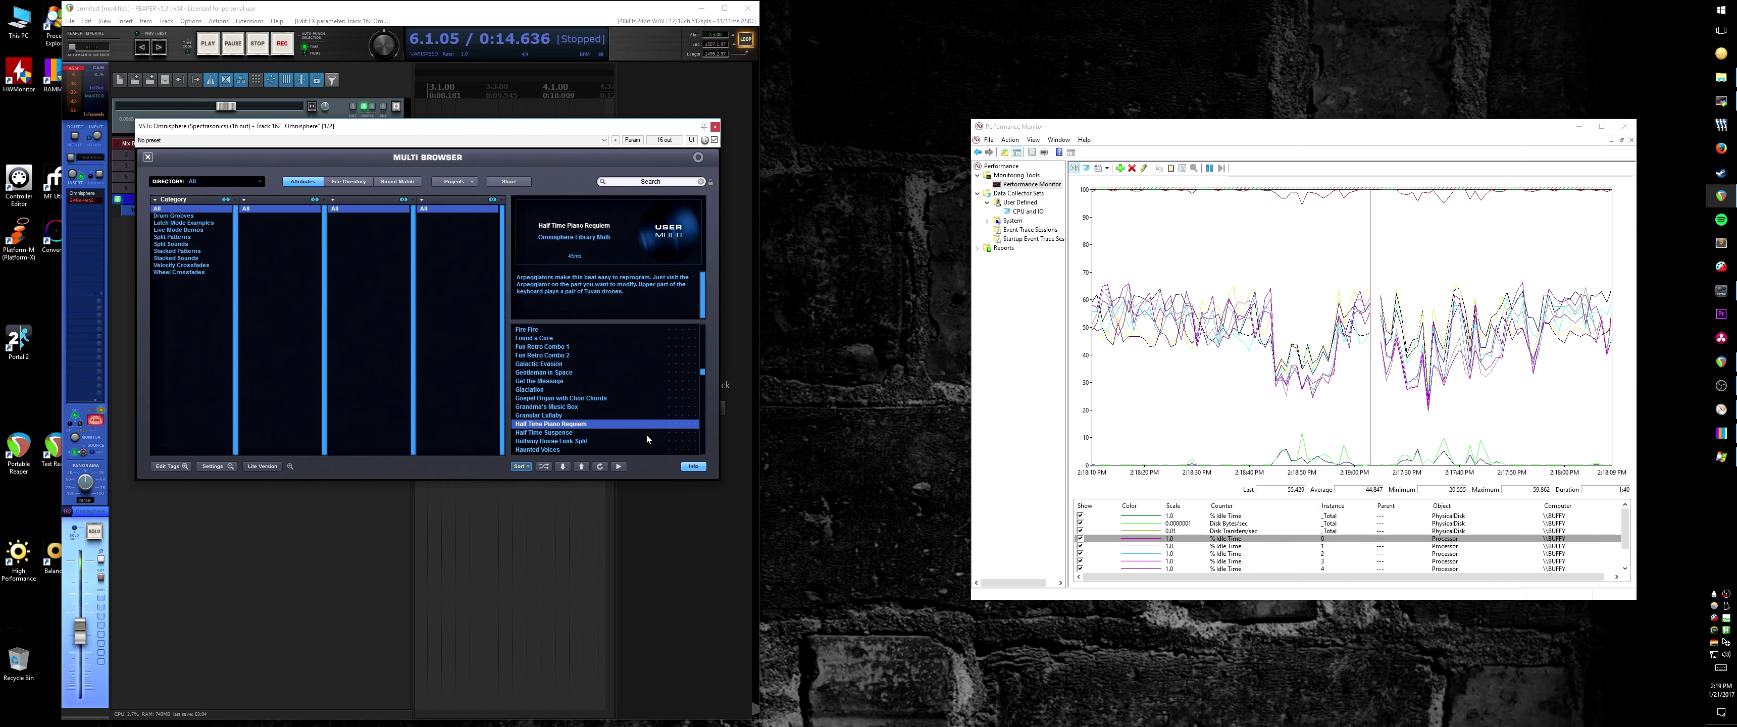
click(554, 434)
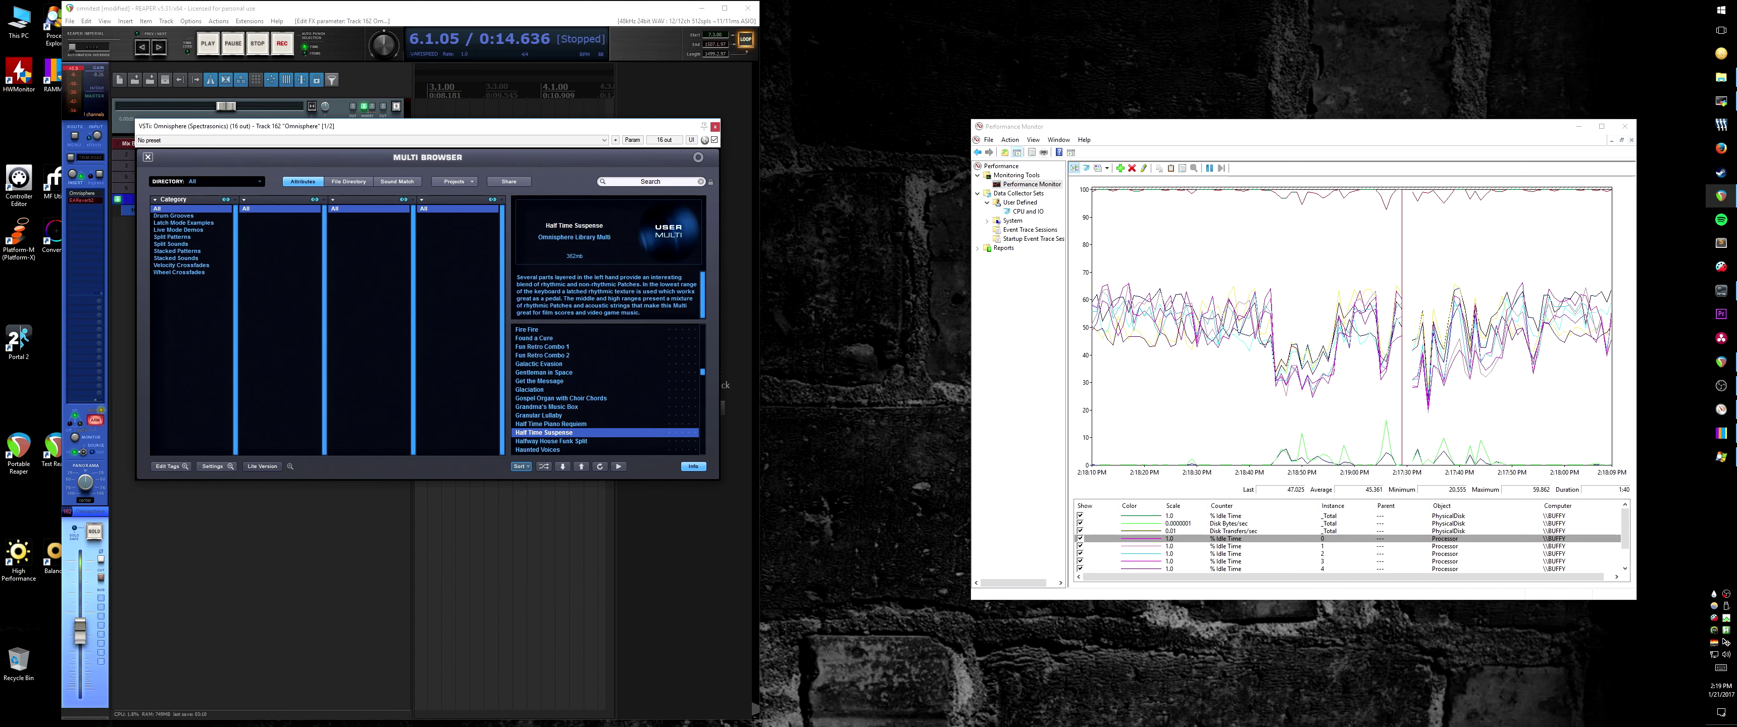
Step: Switch to Process Explorer, open the reaper_host64.exe properties and examine the CPU load of its two reaper_host64.exe threads at the list's start
key(ctrl+shift+Escape)
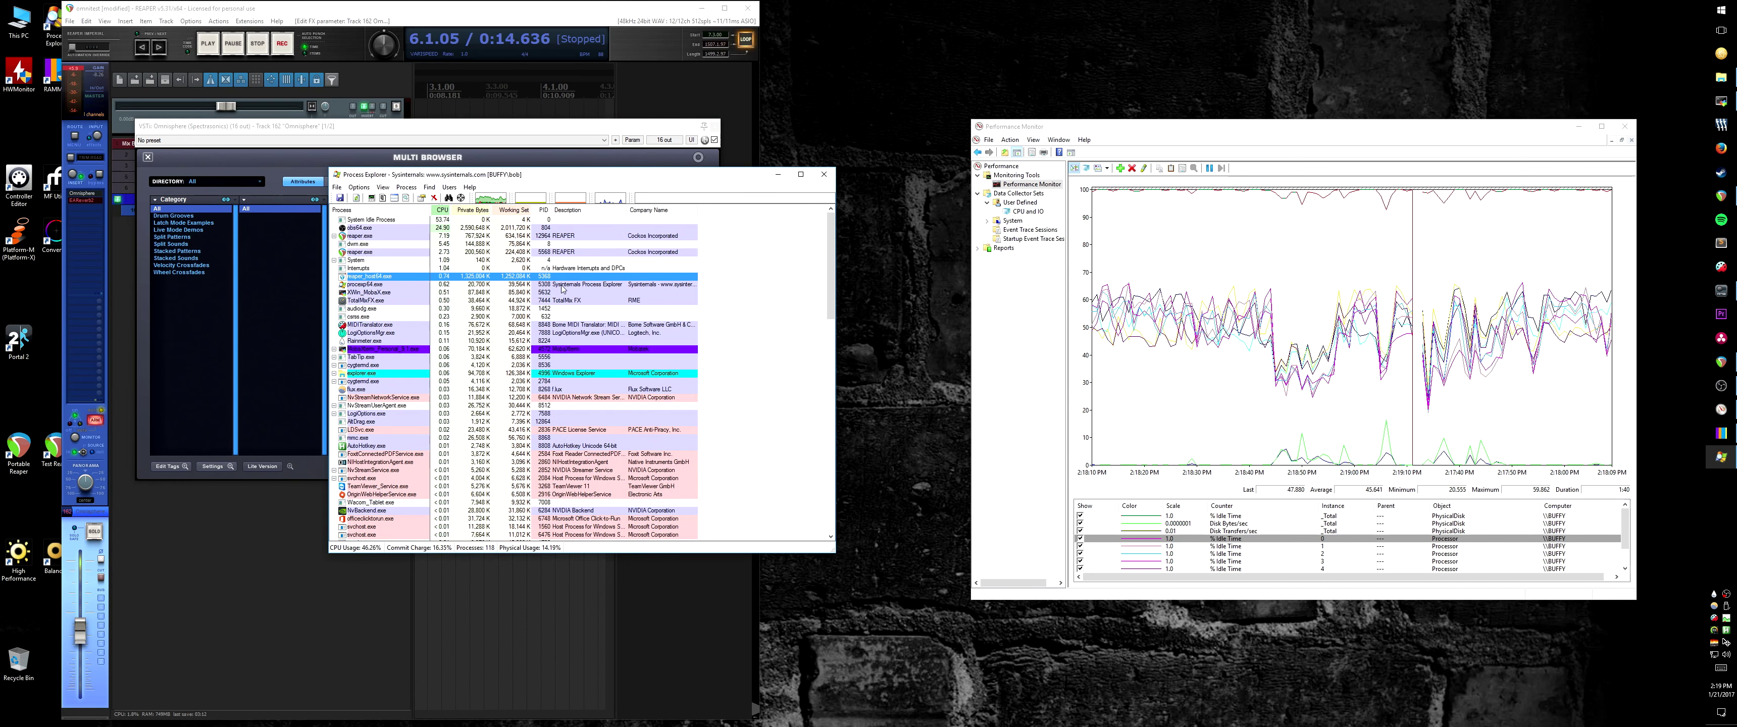
right_click(487, 277)
click(532, 414)
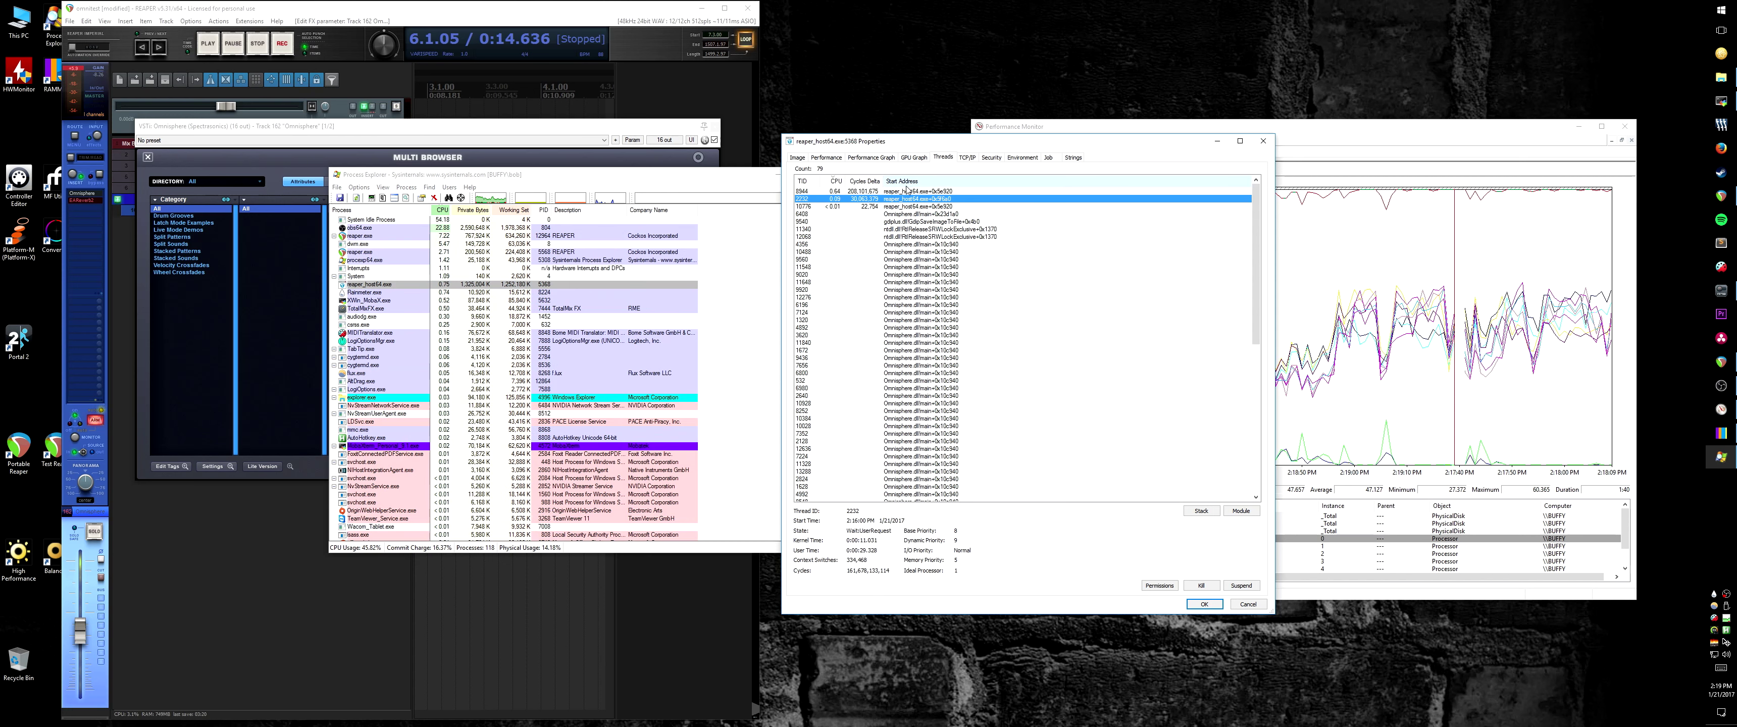
click(855, 193)
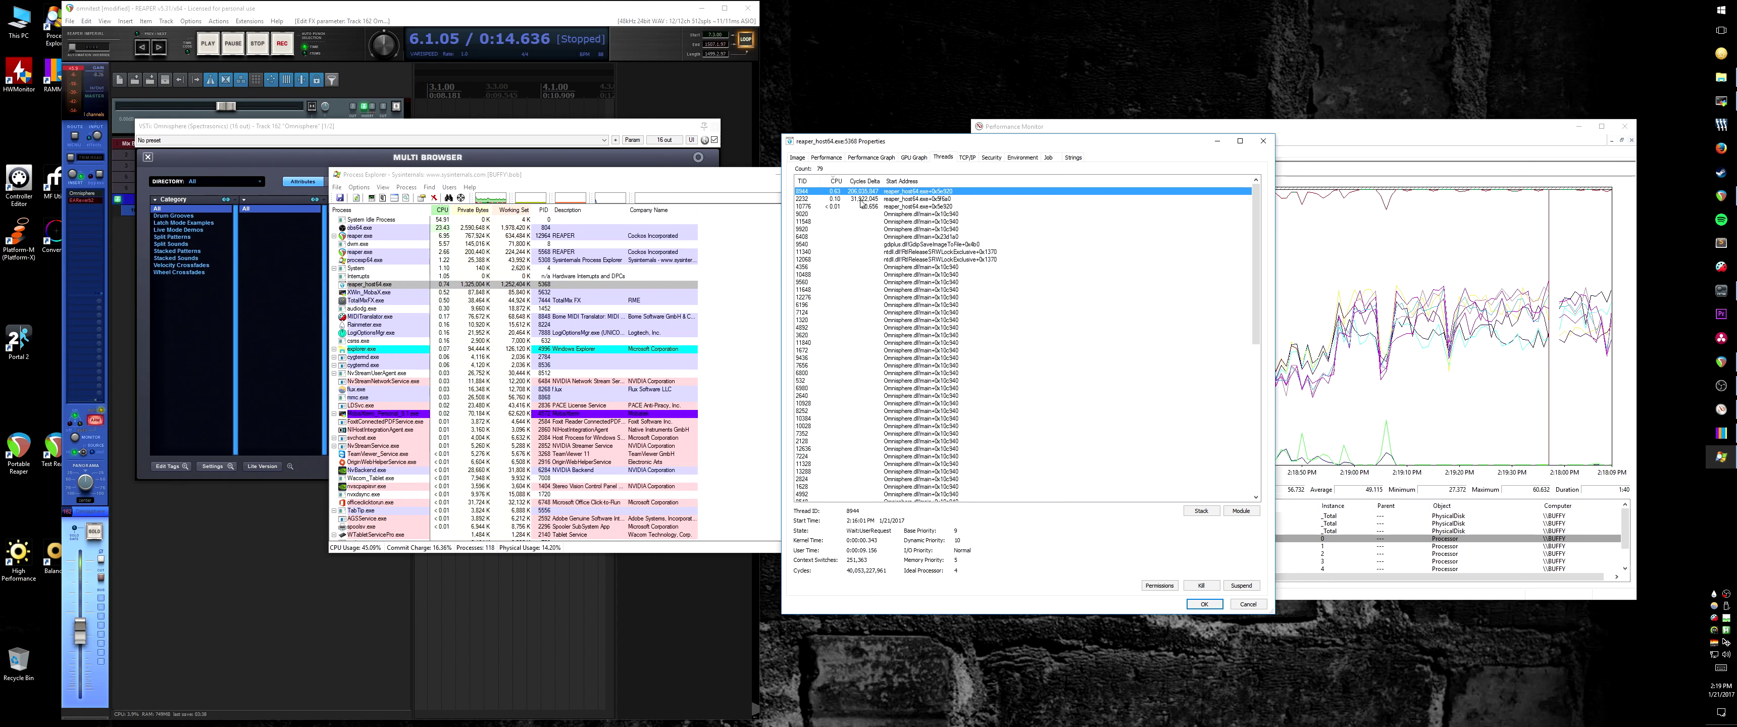
click(862, 201)
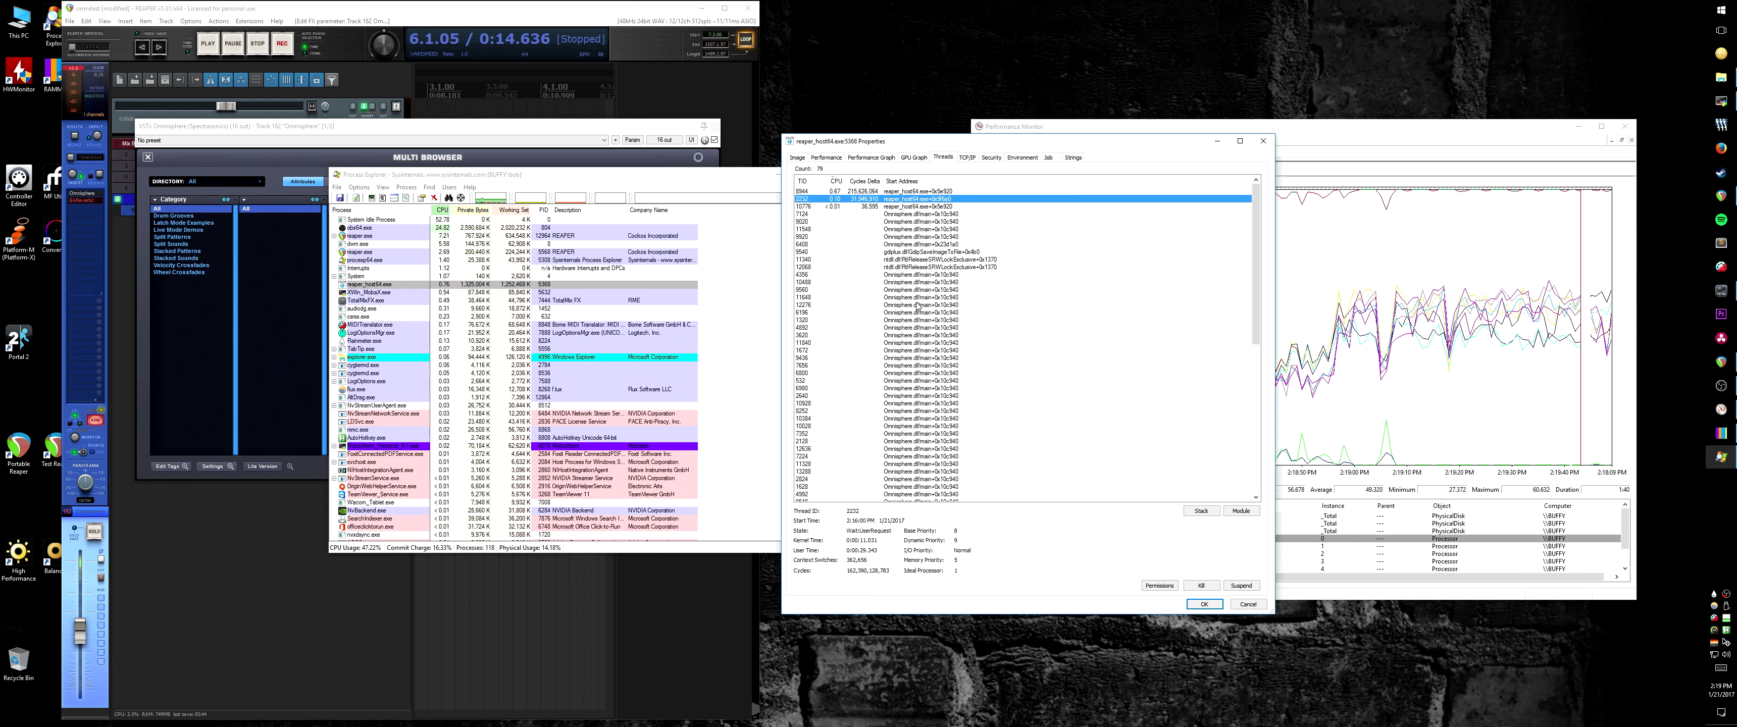
Step: Clear the reaper_host64.exe properties away from the performance graph and move Process Explorer to uncover more of the Omnisphere multi browser
drag(1000, 141, 1736, 151)
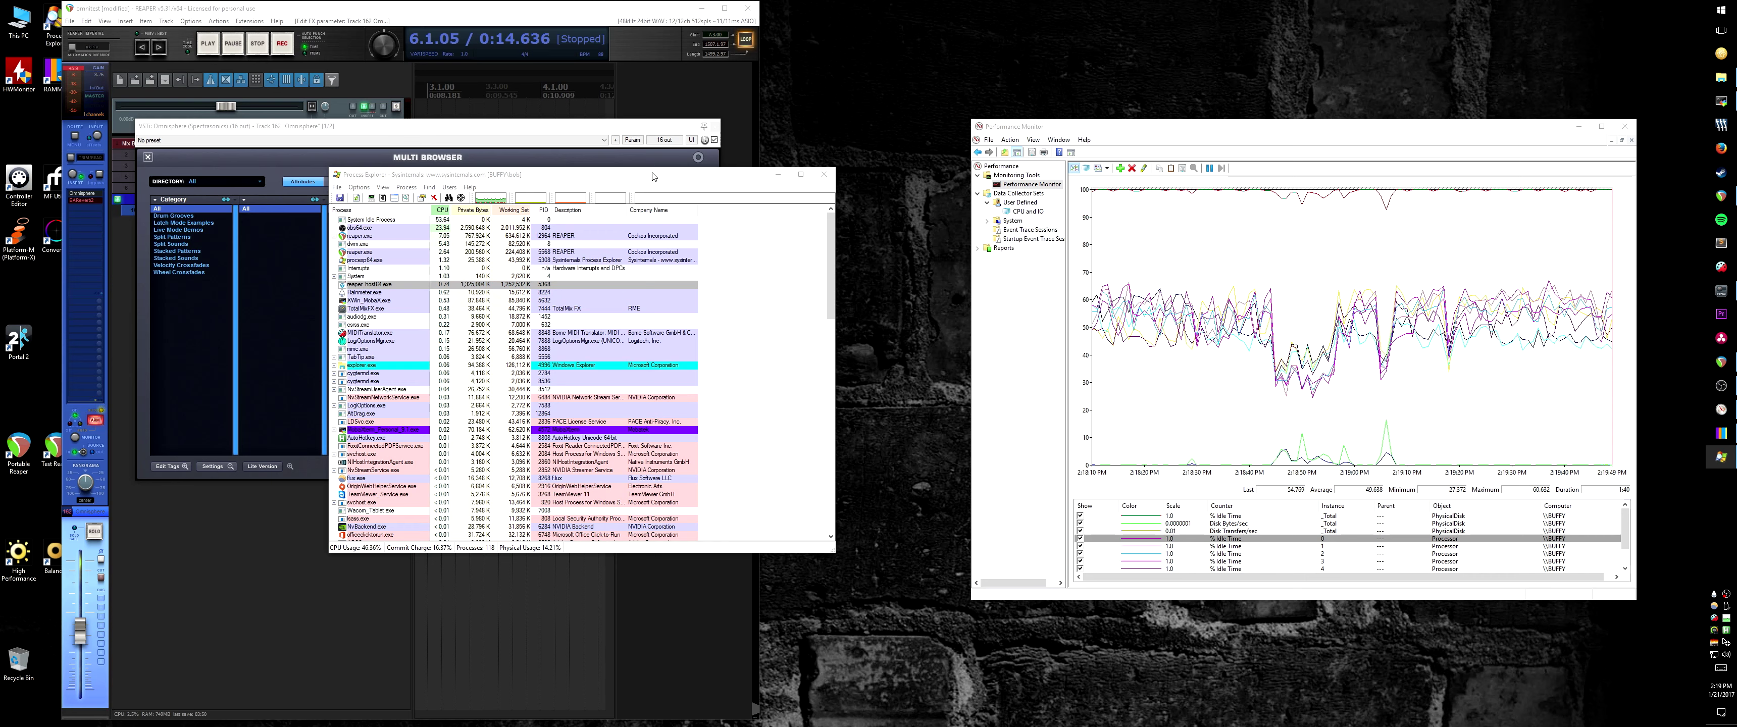
drag(653, 177, 695, 236)
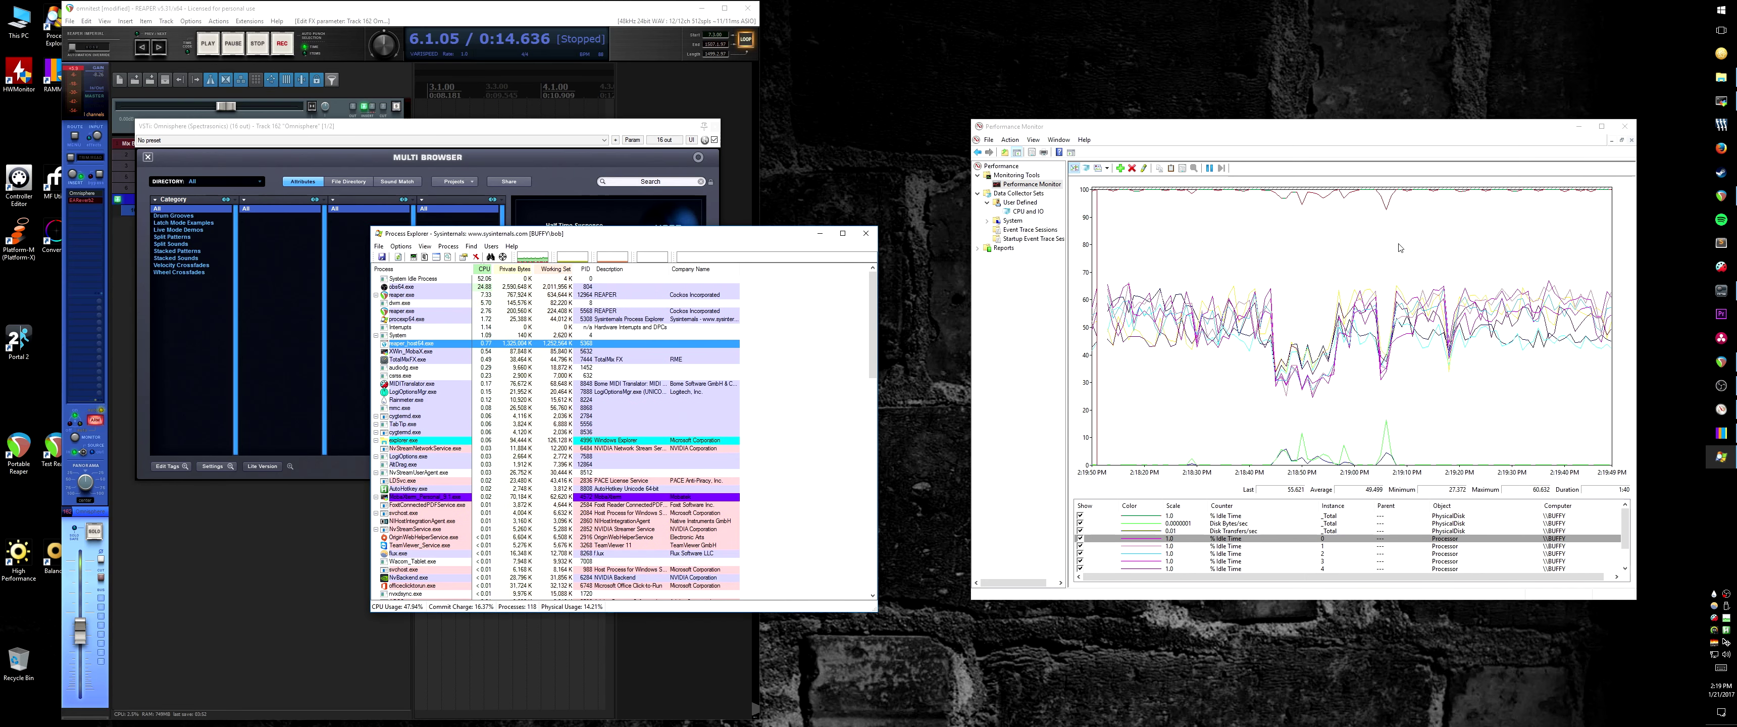